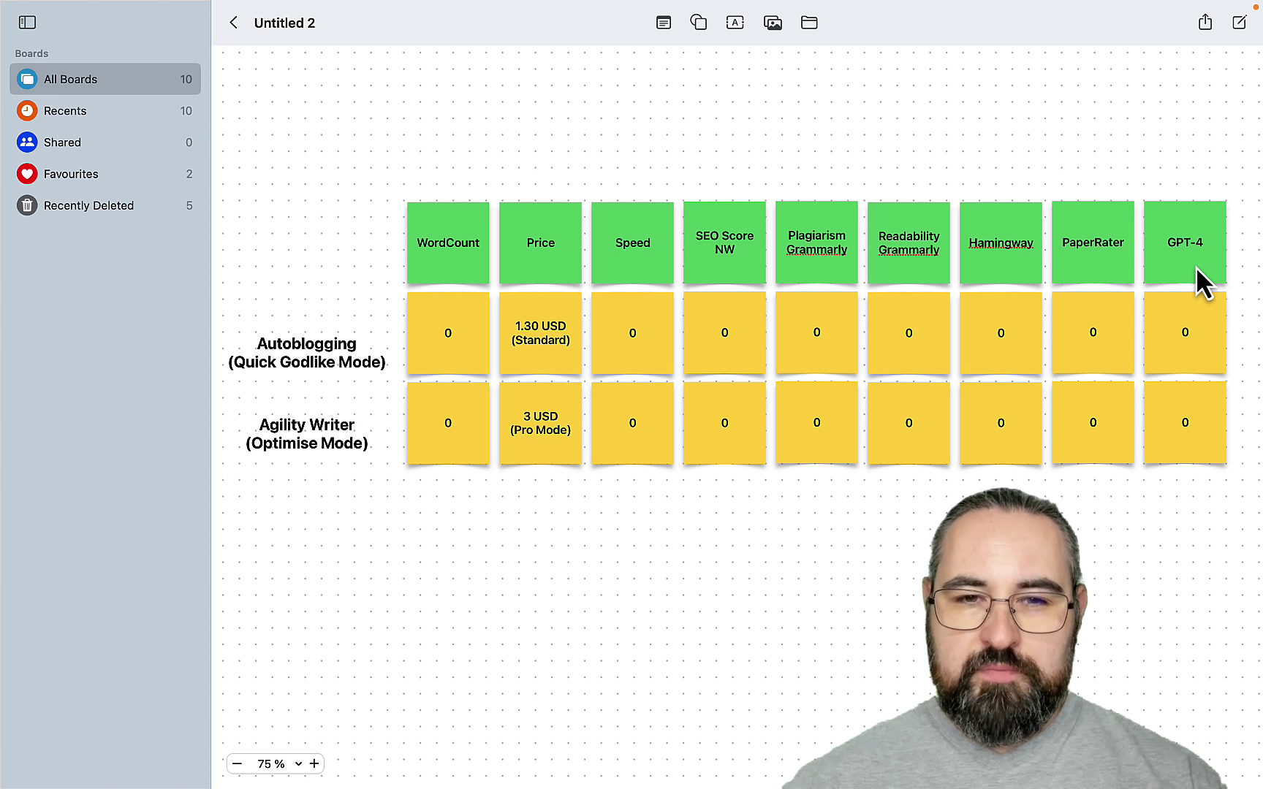
# Step: Switch to Opera and view the Autoblogging pricing plans
pyautogui.moveTo(646, 734)
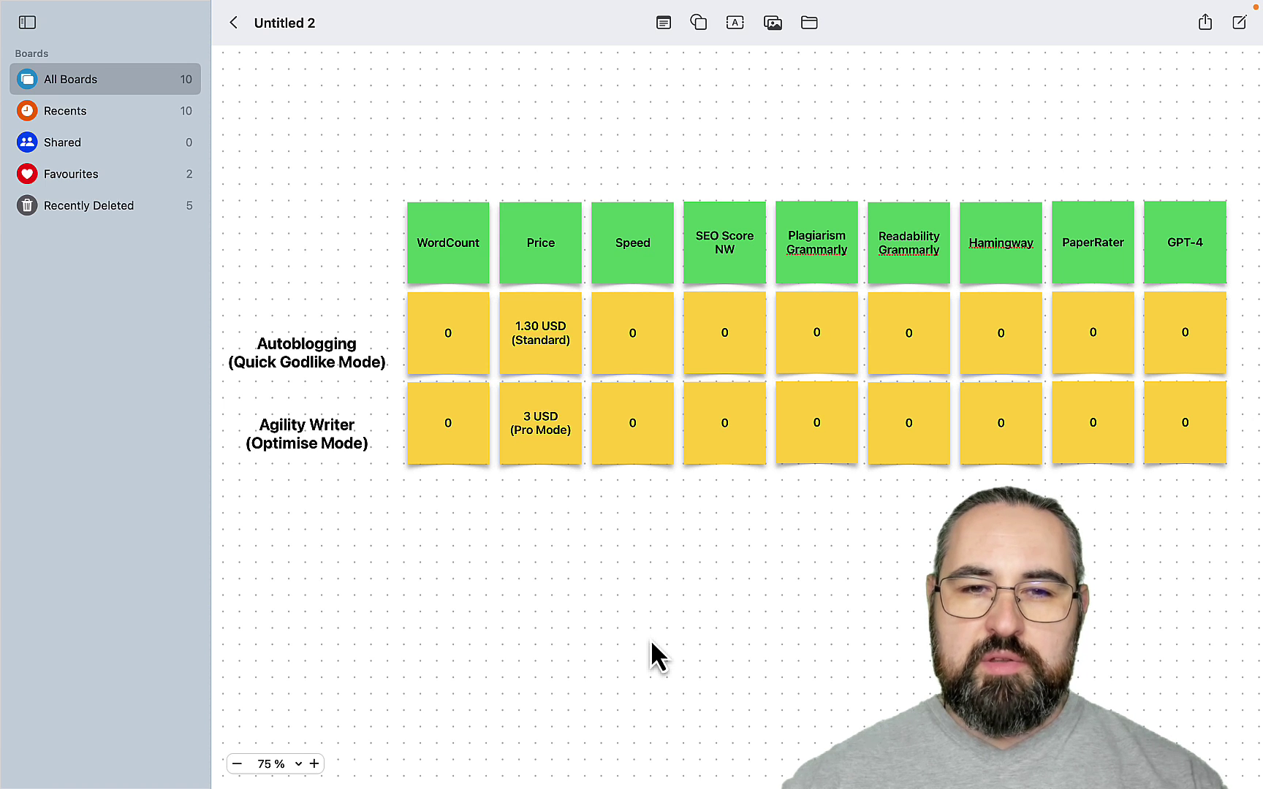
pyautogui.hscroll(1, 647, 630)
pyautogui.hscroll(-2, 647, 628)
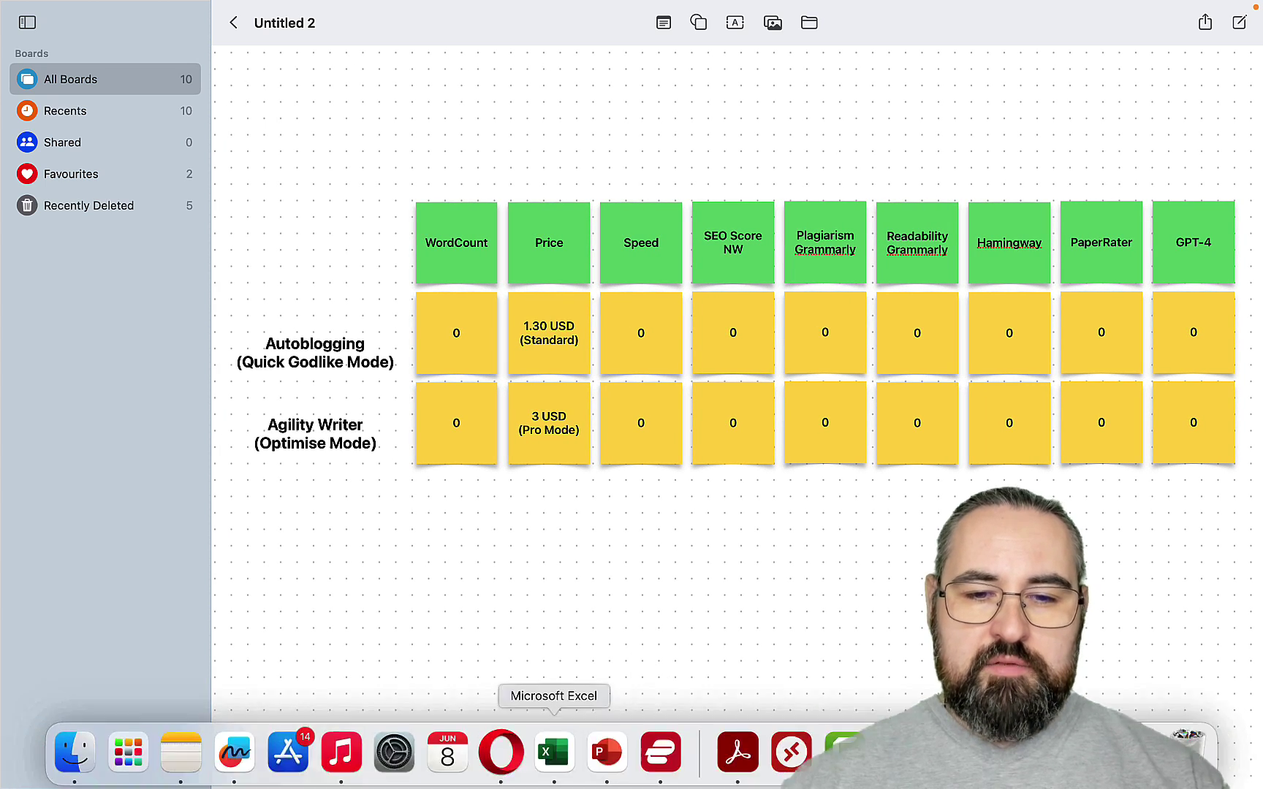
pyautogui.click(499, 760)
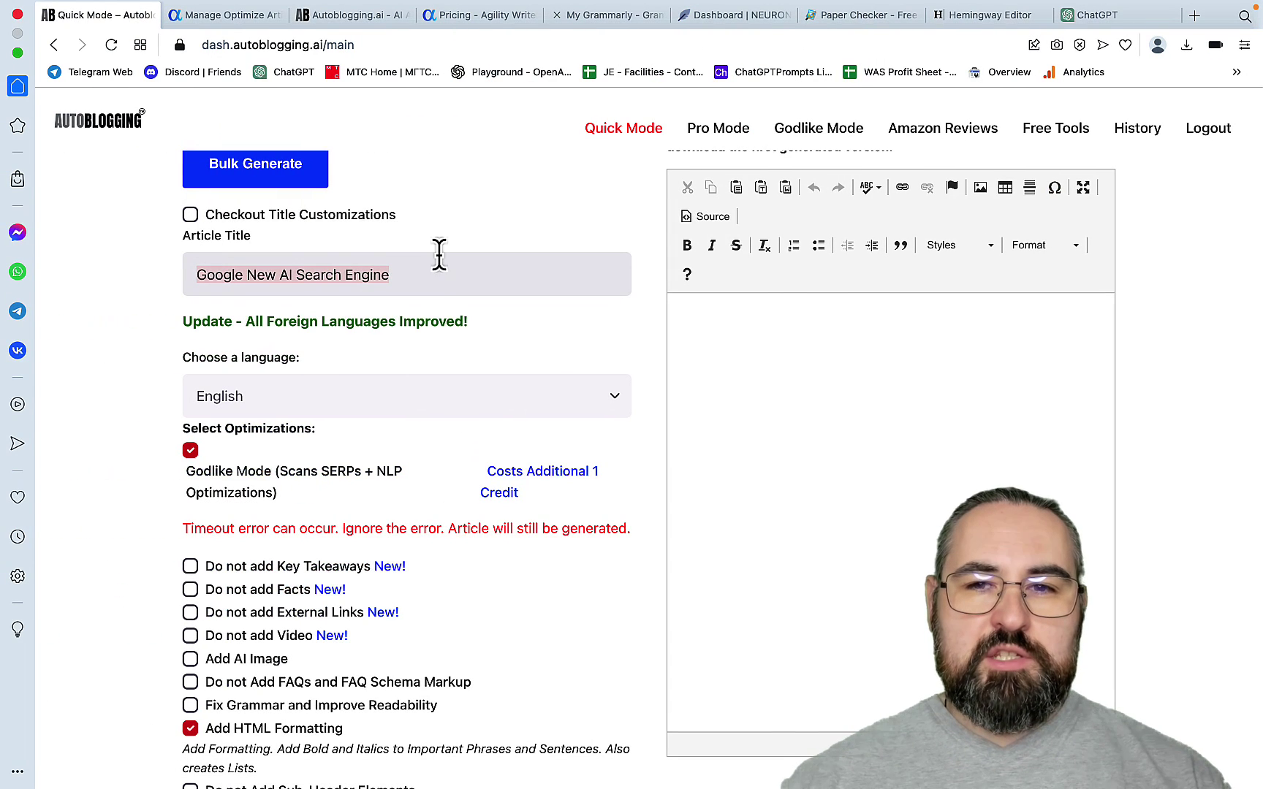
pyautogui.click(356, 18)
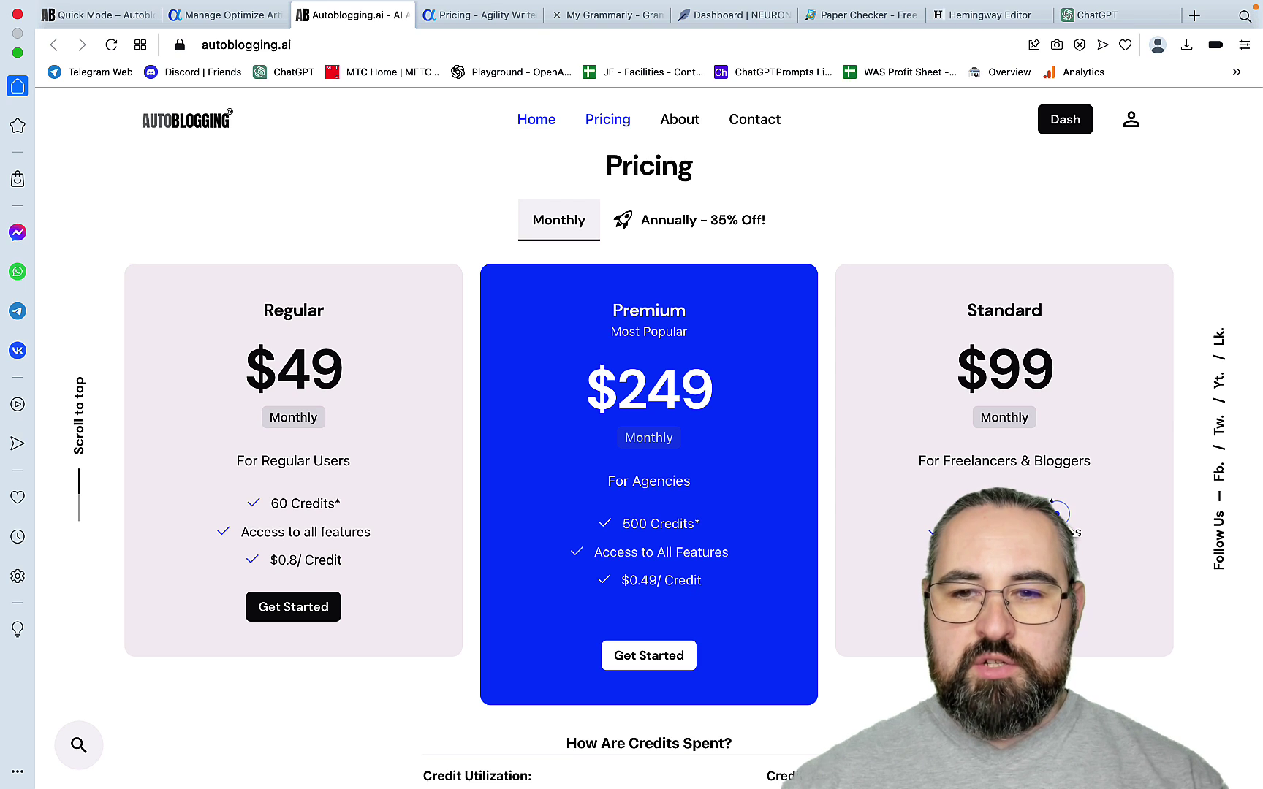
# Step: Review Agility Writer's pricing plans, glancing back at the Autoblogging Quick Mode form
pyautogui.click(490, 16)
pyautogui.scroll(-2, 706, 290)
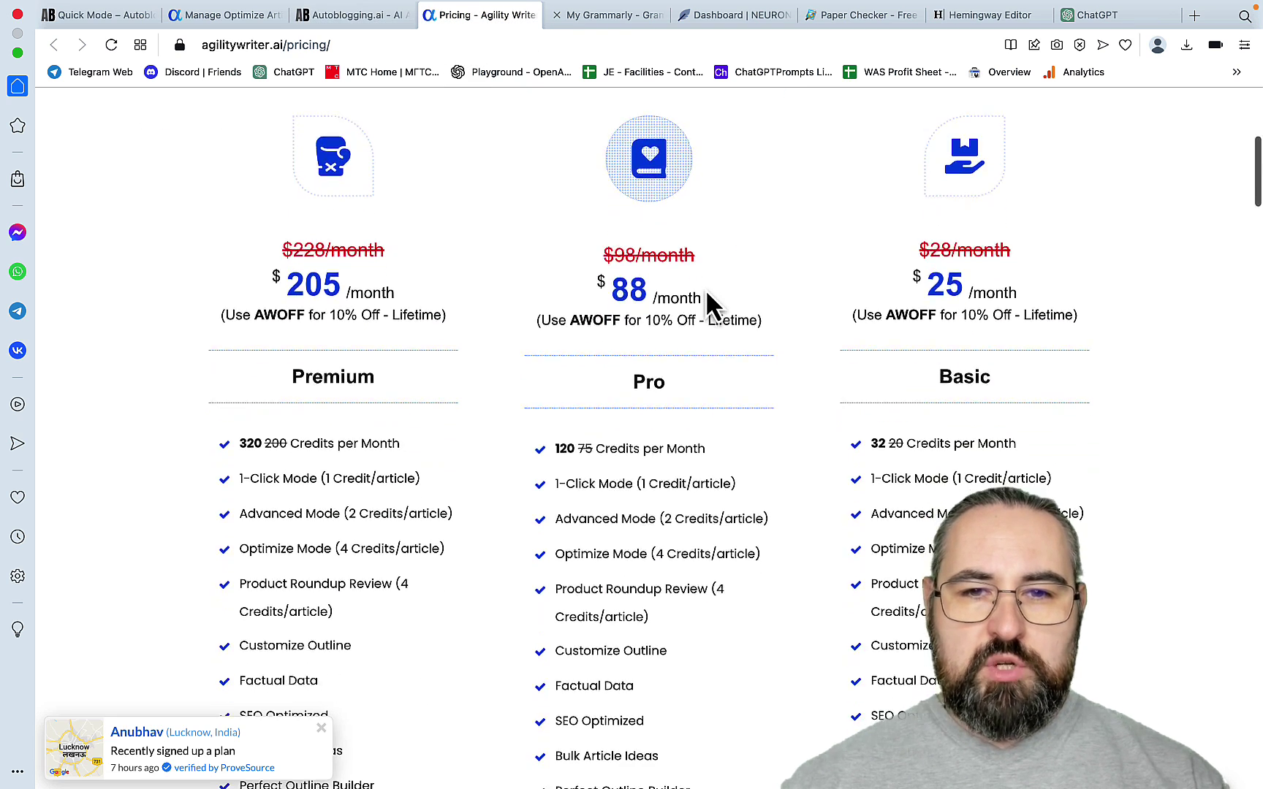
pyautogui.scroll(2, 705, 289)
pyautogui.scroll(-3, 706, 290)
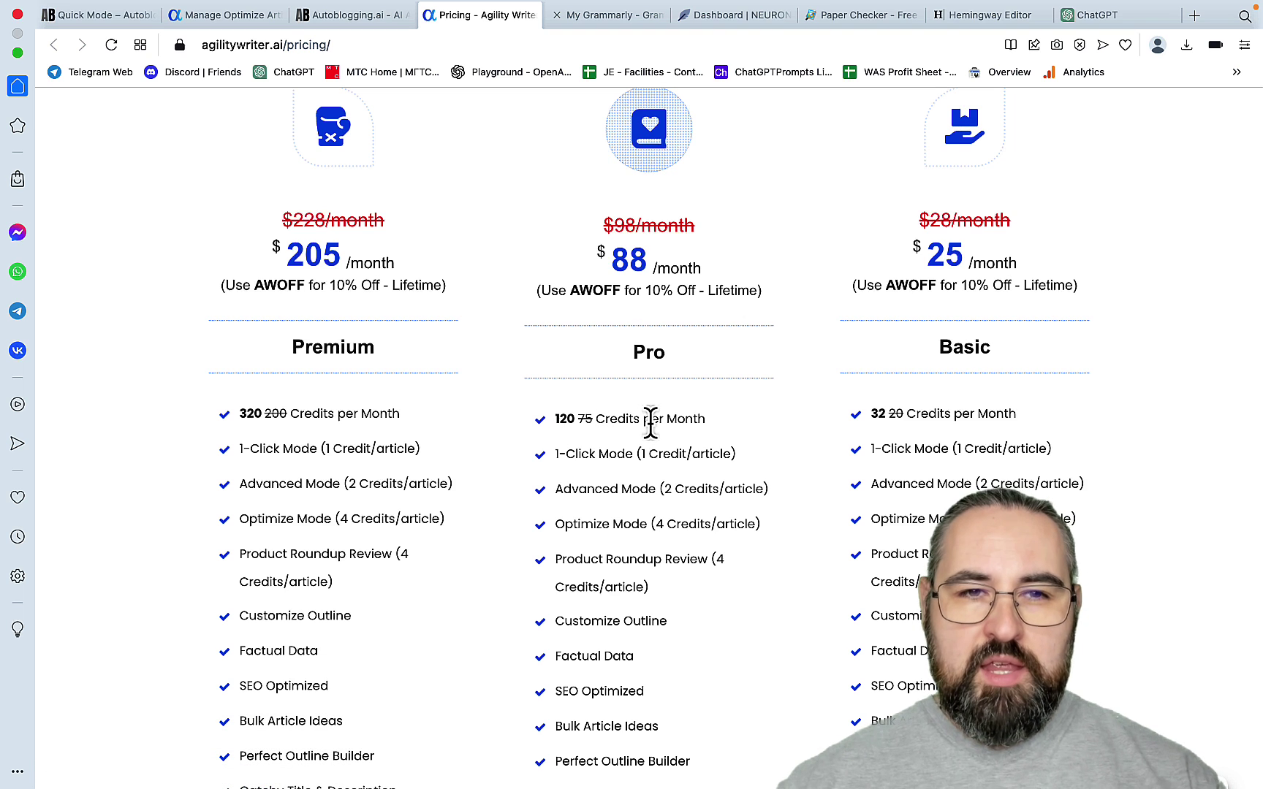
pyautogui.click(102, 15)
pyautogui.click(479, 15)
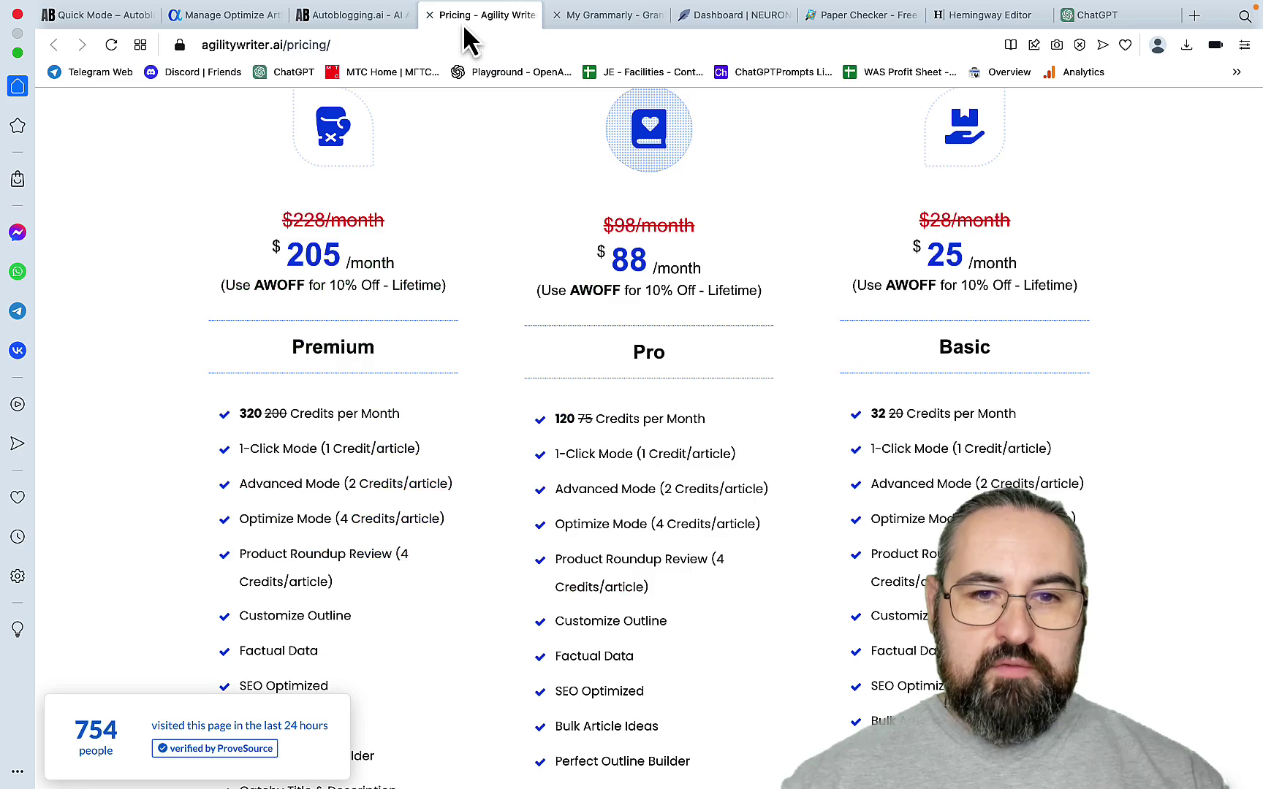
# Step: On Agility Writer's Manage Optimized Articles page, highlight the 4-5 credits per article cost
pyautogui.click(219, 16)
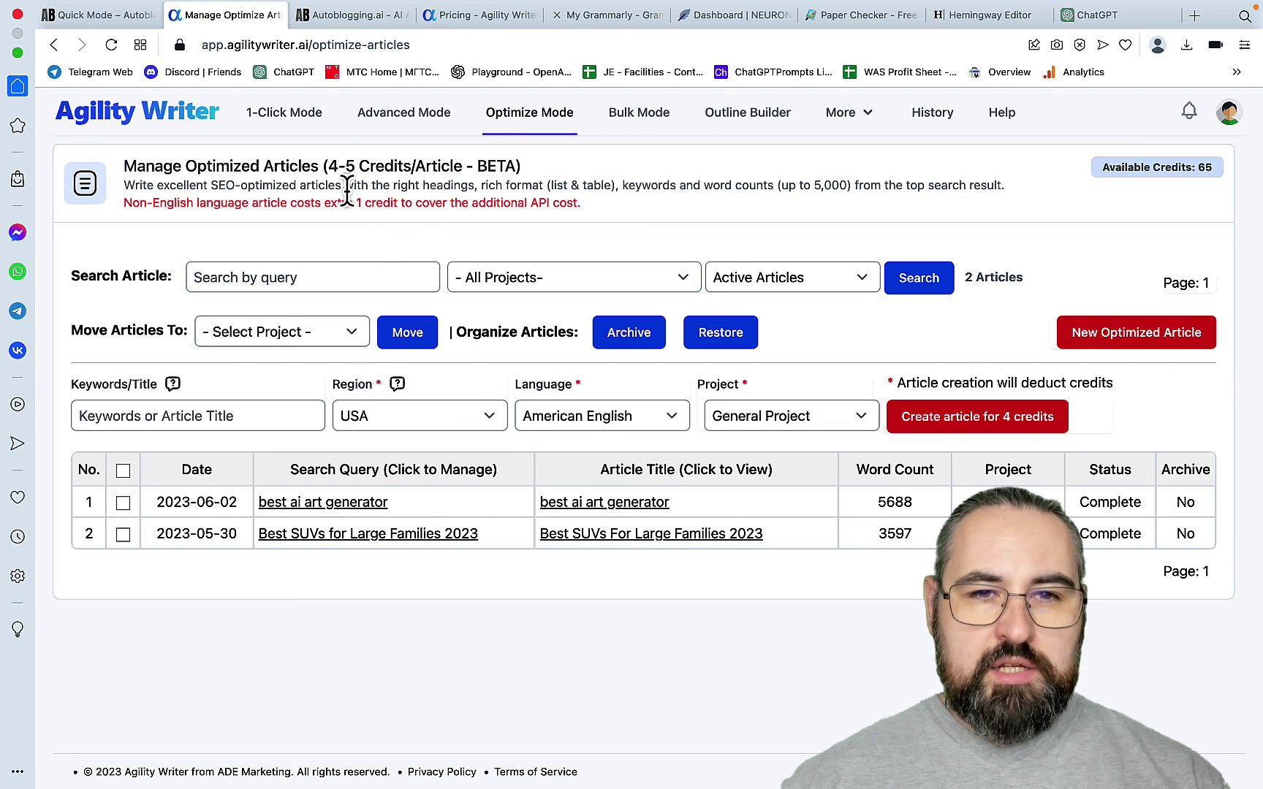
pyautogui.moveTo(347, 166); pyautogui.dragTo(325, 162)
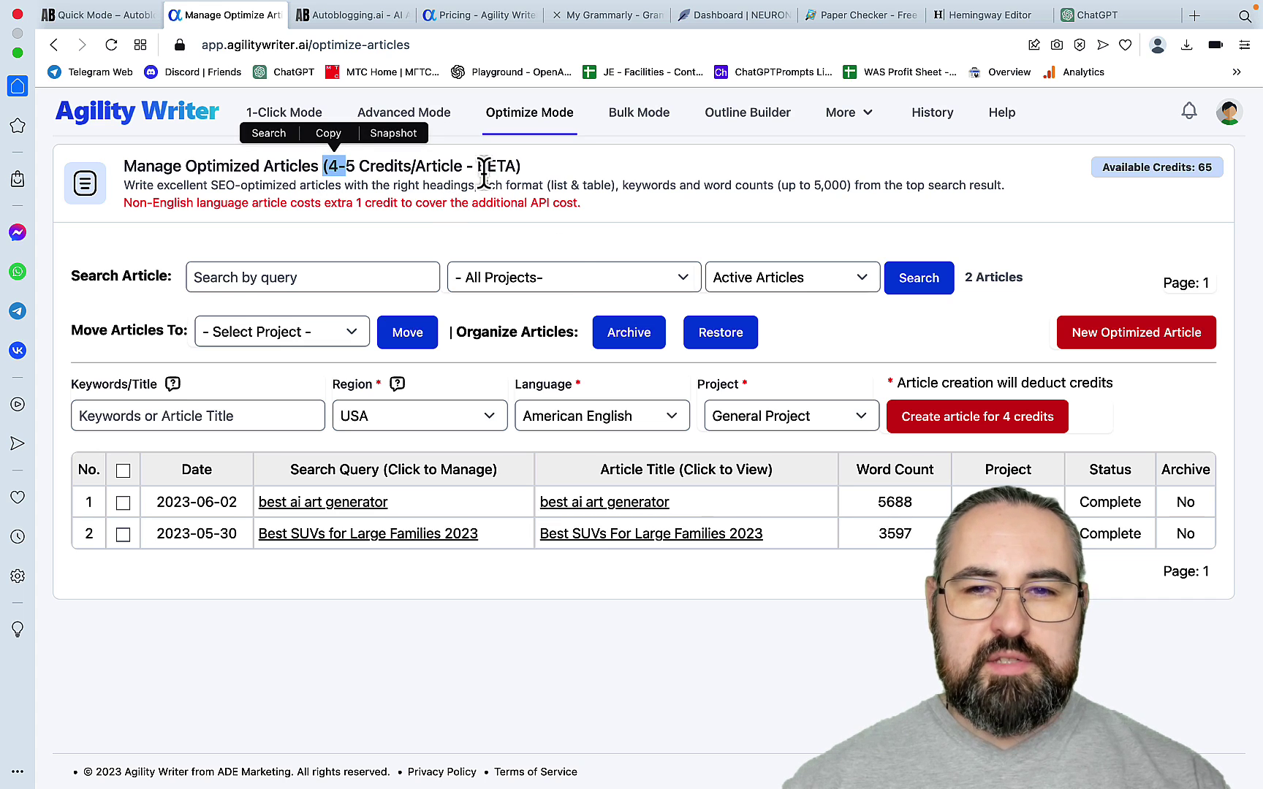
pyautogui.moveTo(351, 157); pyautogui.dragTo(339, 183)
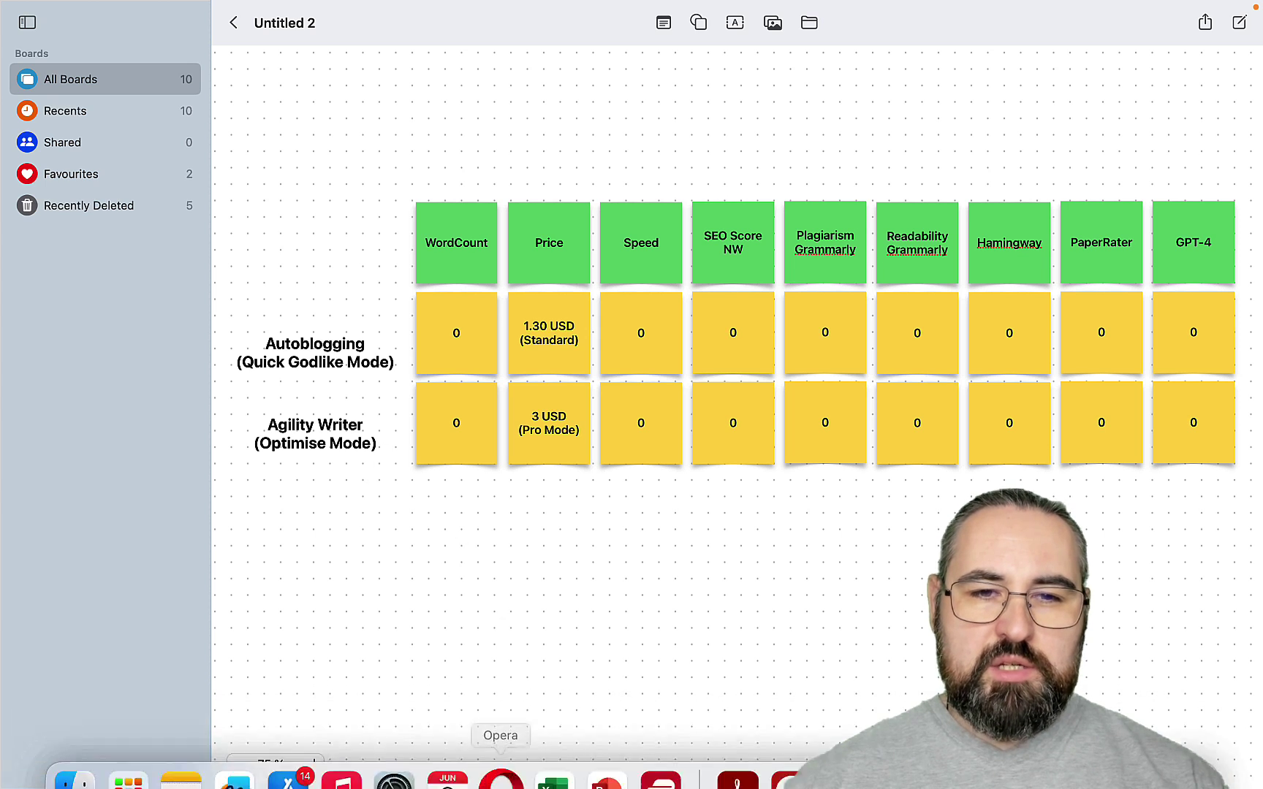
# Step: Bring back Autoblogging's Quick Mode form and keep English as the article language
pyautogui.click(506, 781)
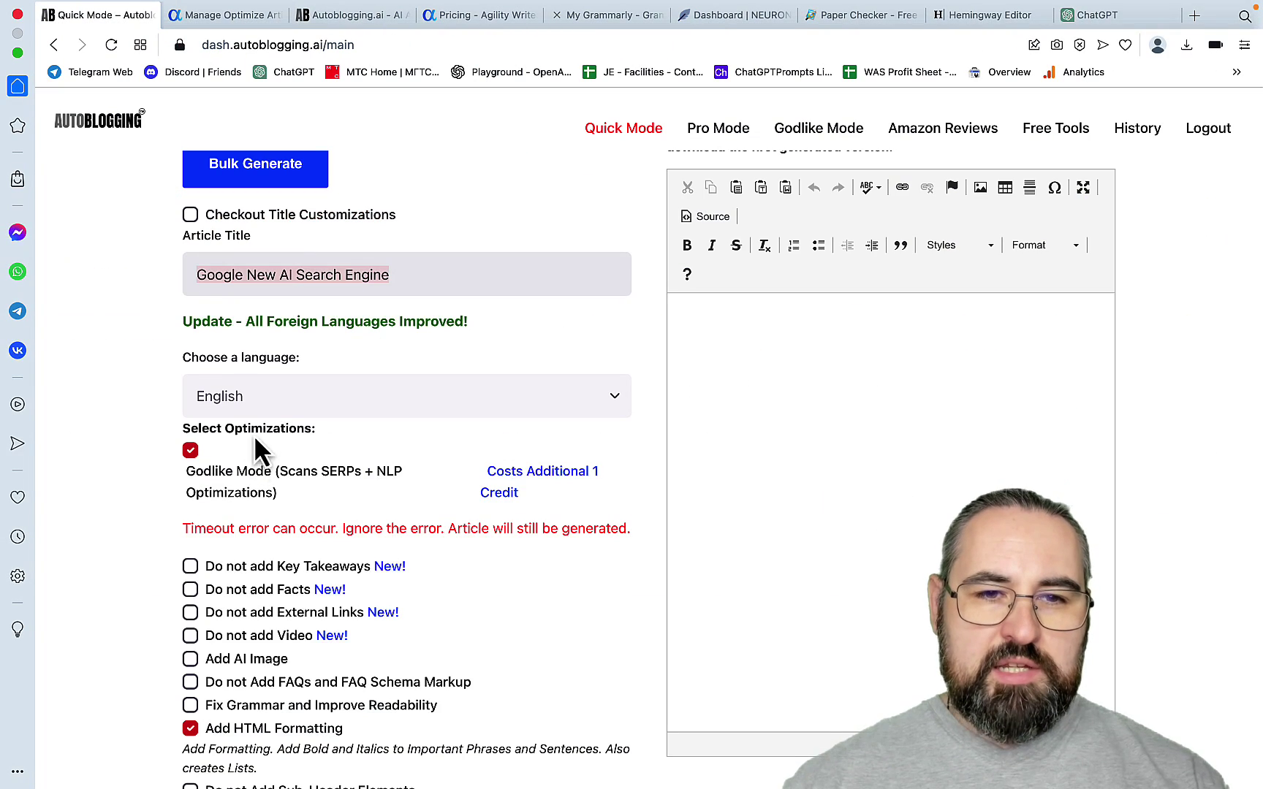
pyautogui.click(270, 399)
pyautogui.click(289, 395)
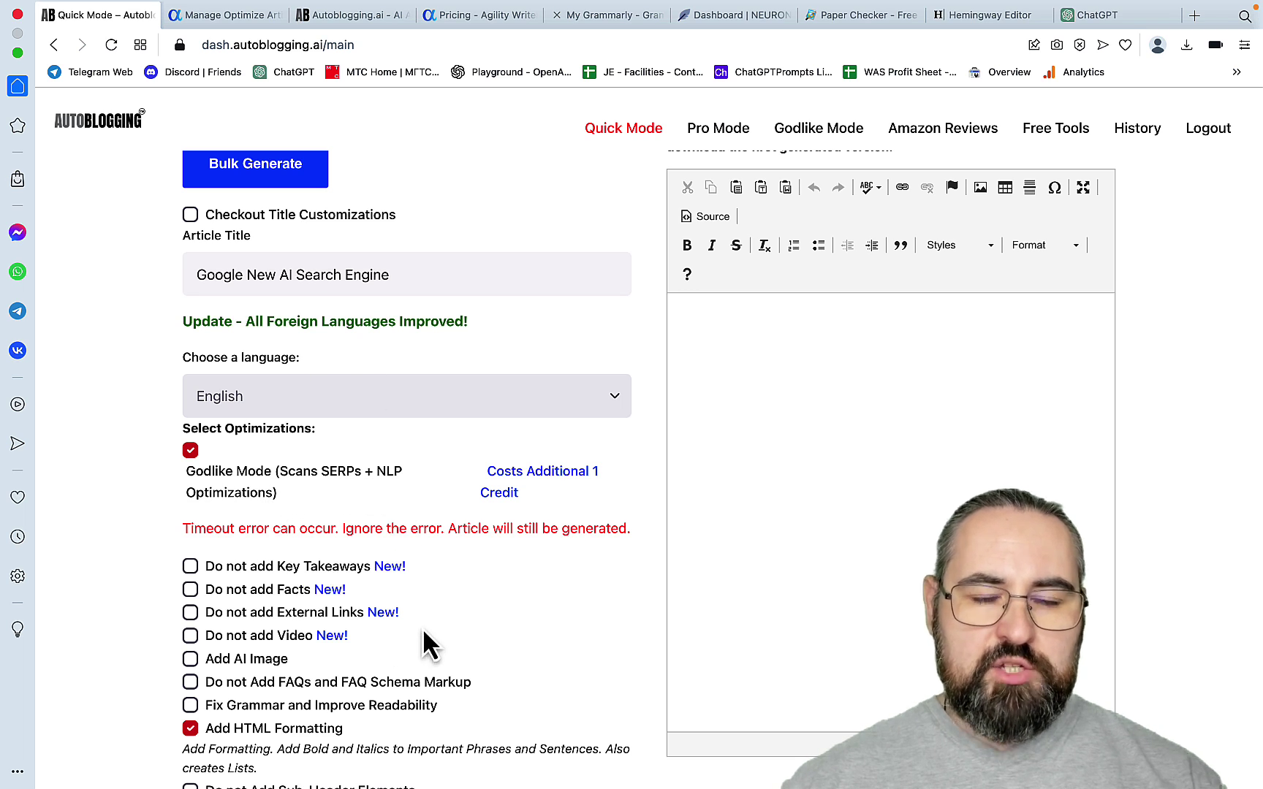
# Step: Switch to Agility Writer's optimized articles manager and start entering the article keyword or title
pyautogui.click(248, 15)
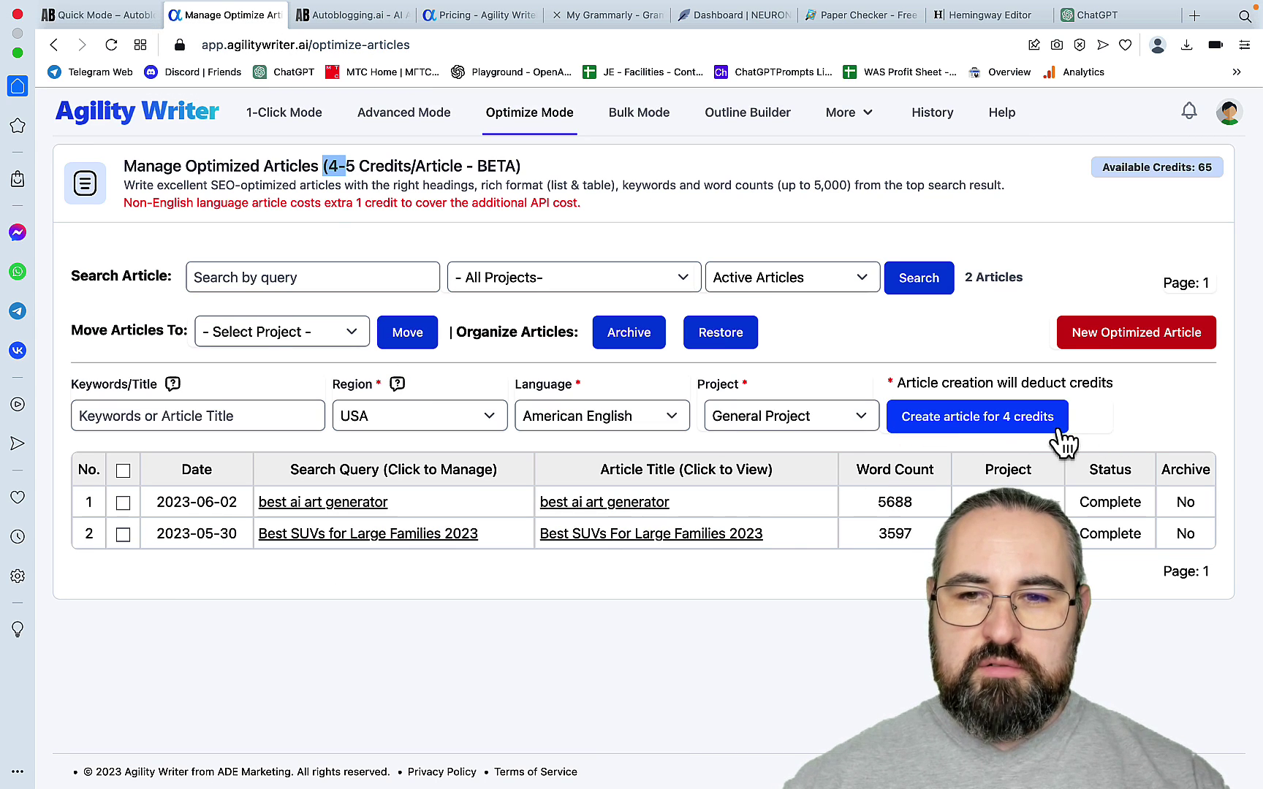
pyautogui.click(1120, 340)
pyautogui.click(230, 720)
pyautogui.click(189, 418)
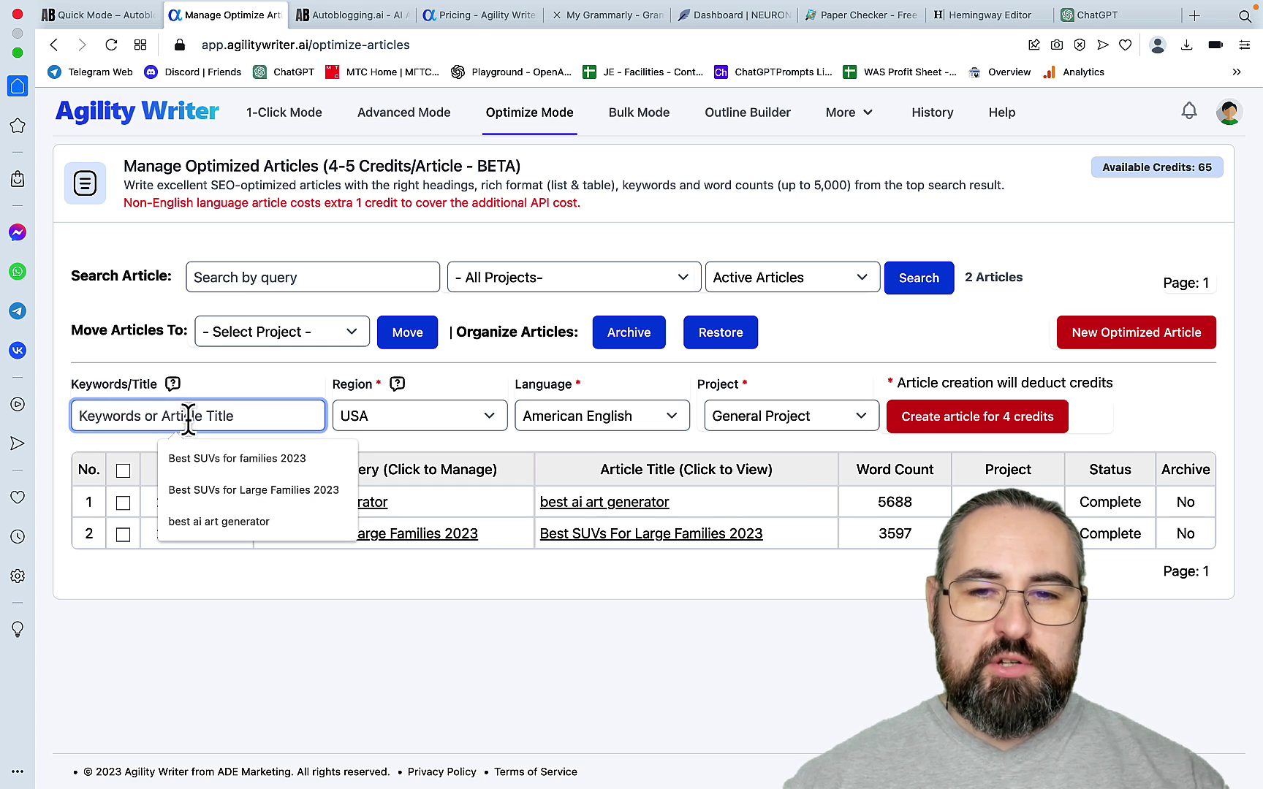
pyautogui.click(363, 637)
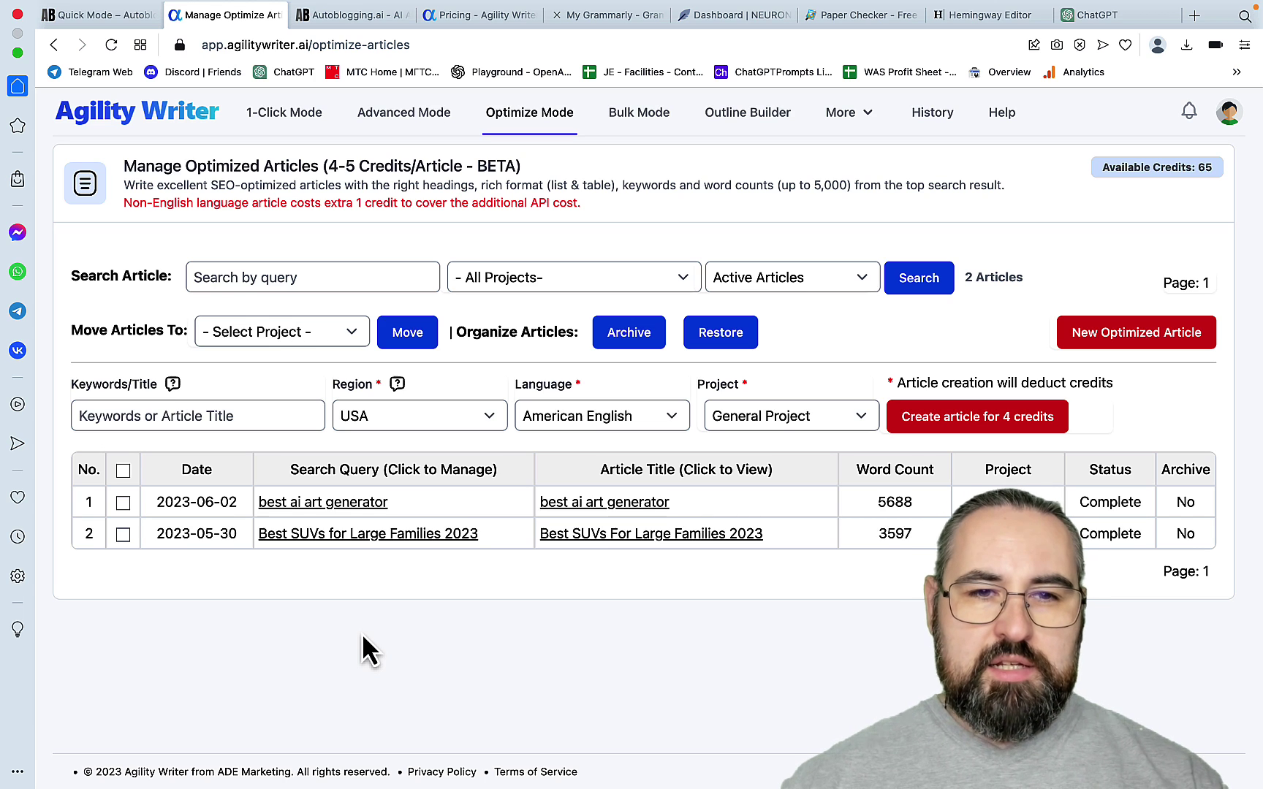
pyautogui.click(139, 14)
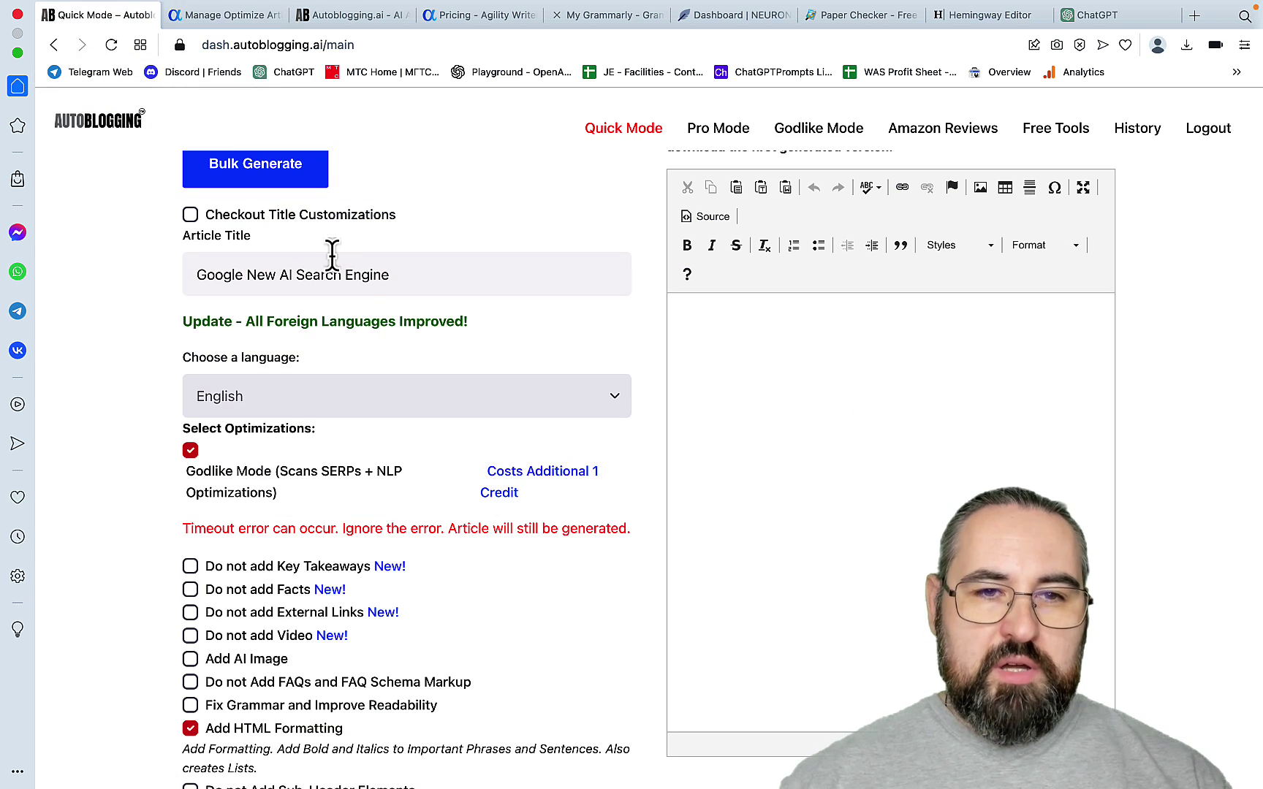
pyautogui.moveTo(437, 273); pyautogui.dragTo(183, 268)
pyautogui.press('super+c')
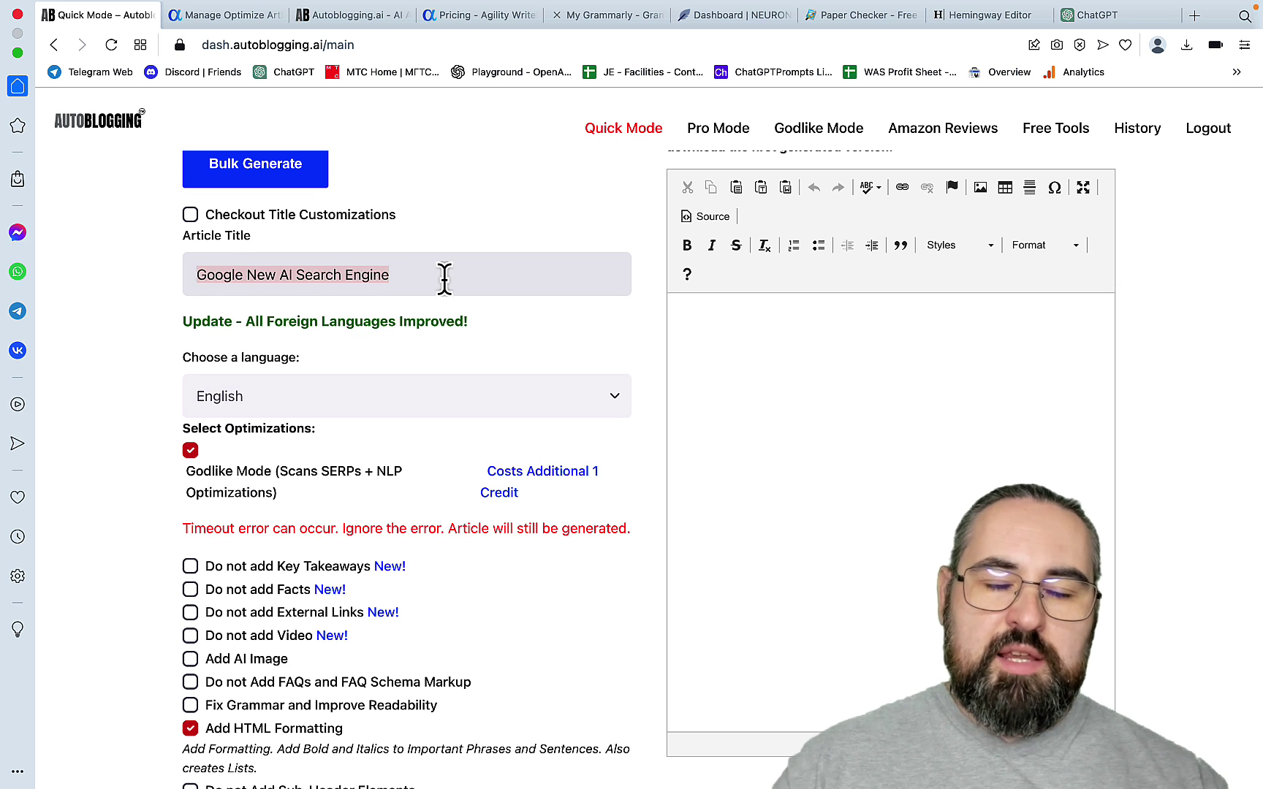
pyautogui.scroll(-3, 356, 291)
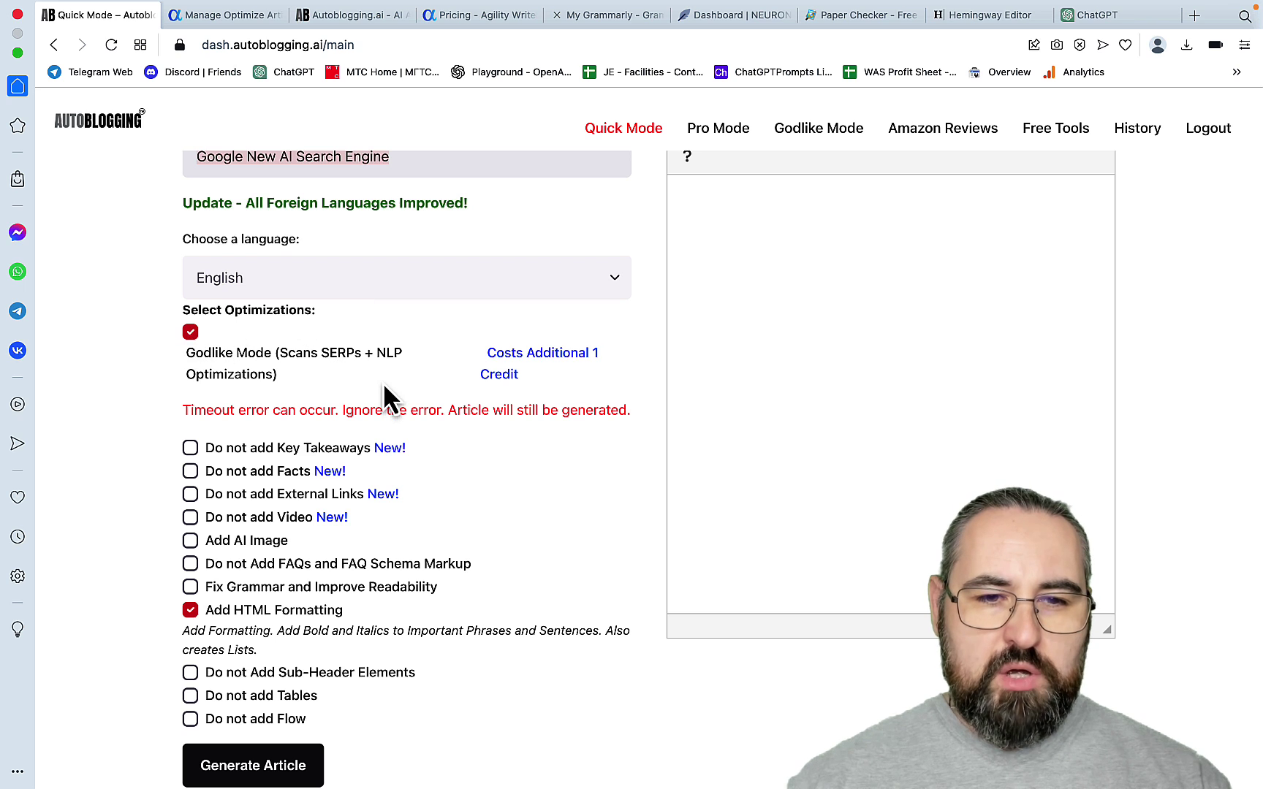
pyautogui.scroll(-3, 387, 398)
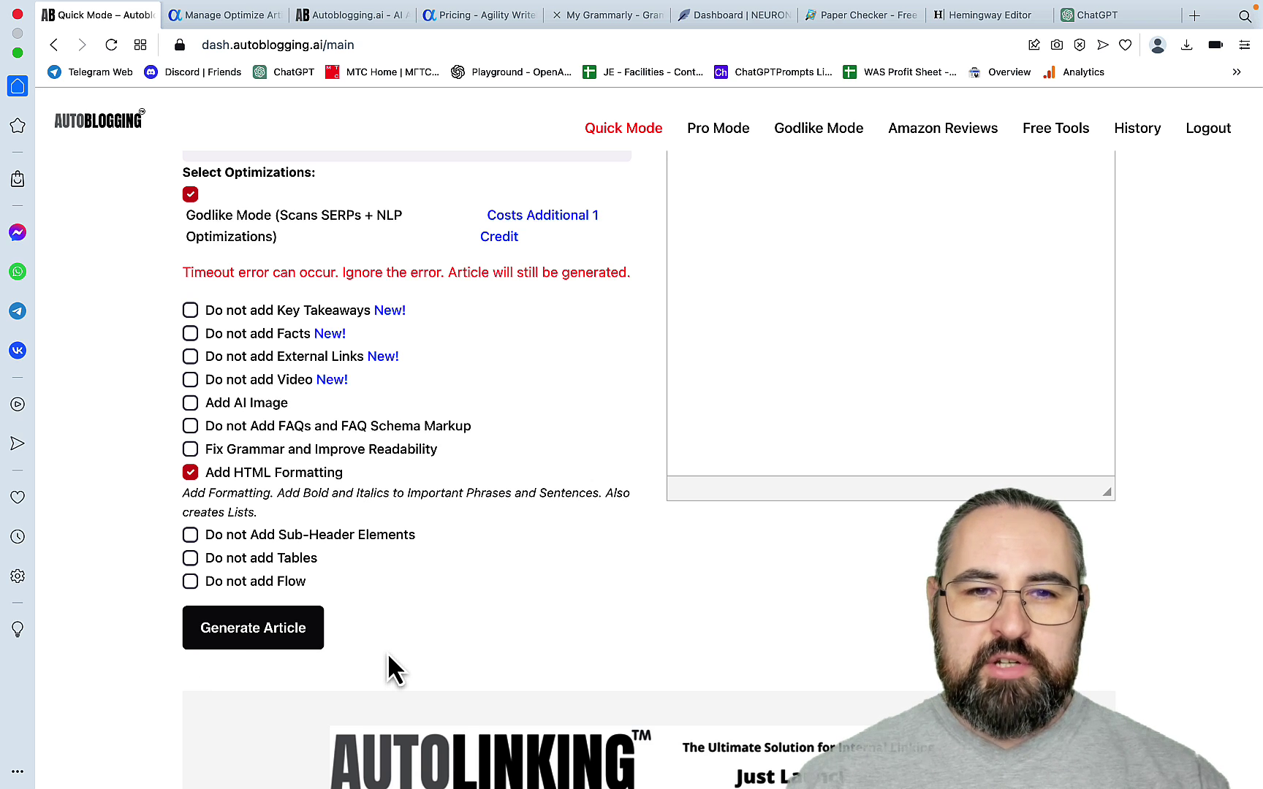
# Step: Generate the Autoblogging article and create a 4-credit Agility Writer article titled 'Google New AI Search Engine'
pyautogui.click(242, 649)
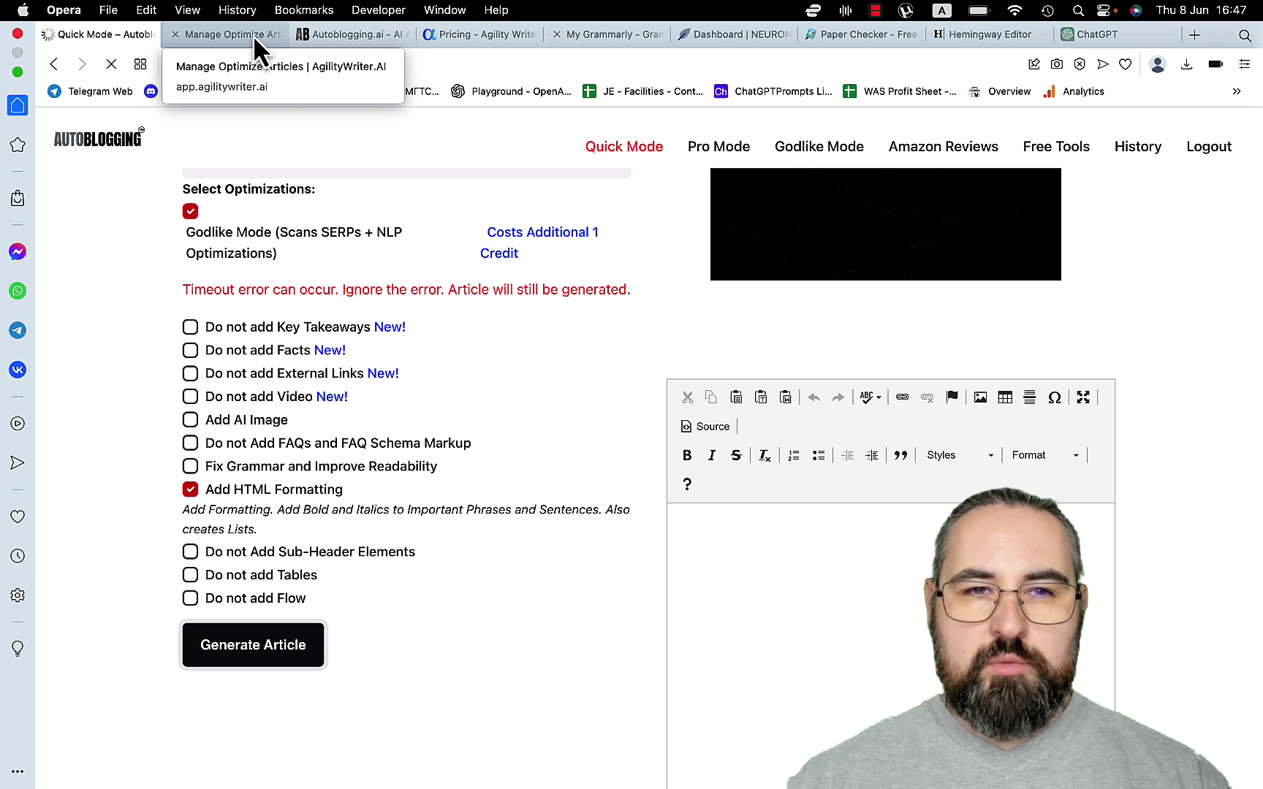
pyautogui.click(253, 35)
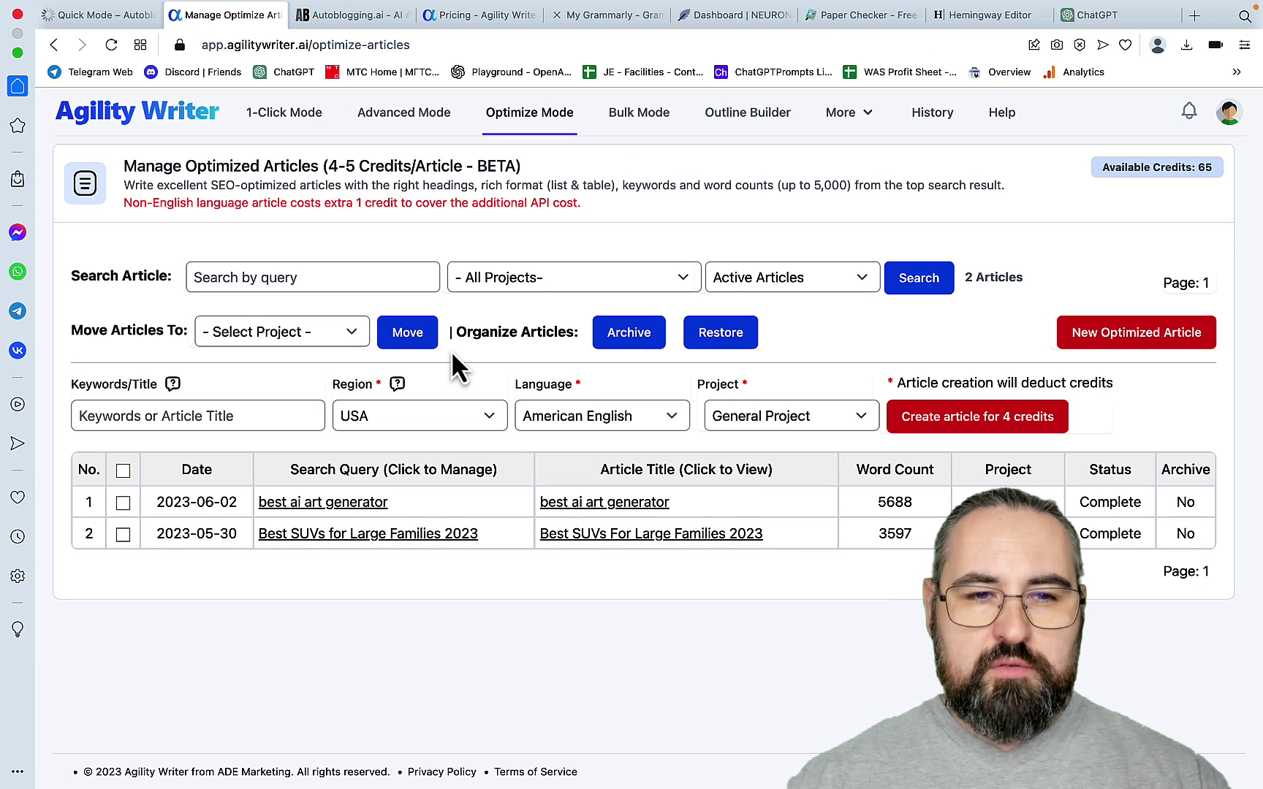
pyautogui.click(162, 415)
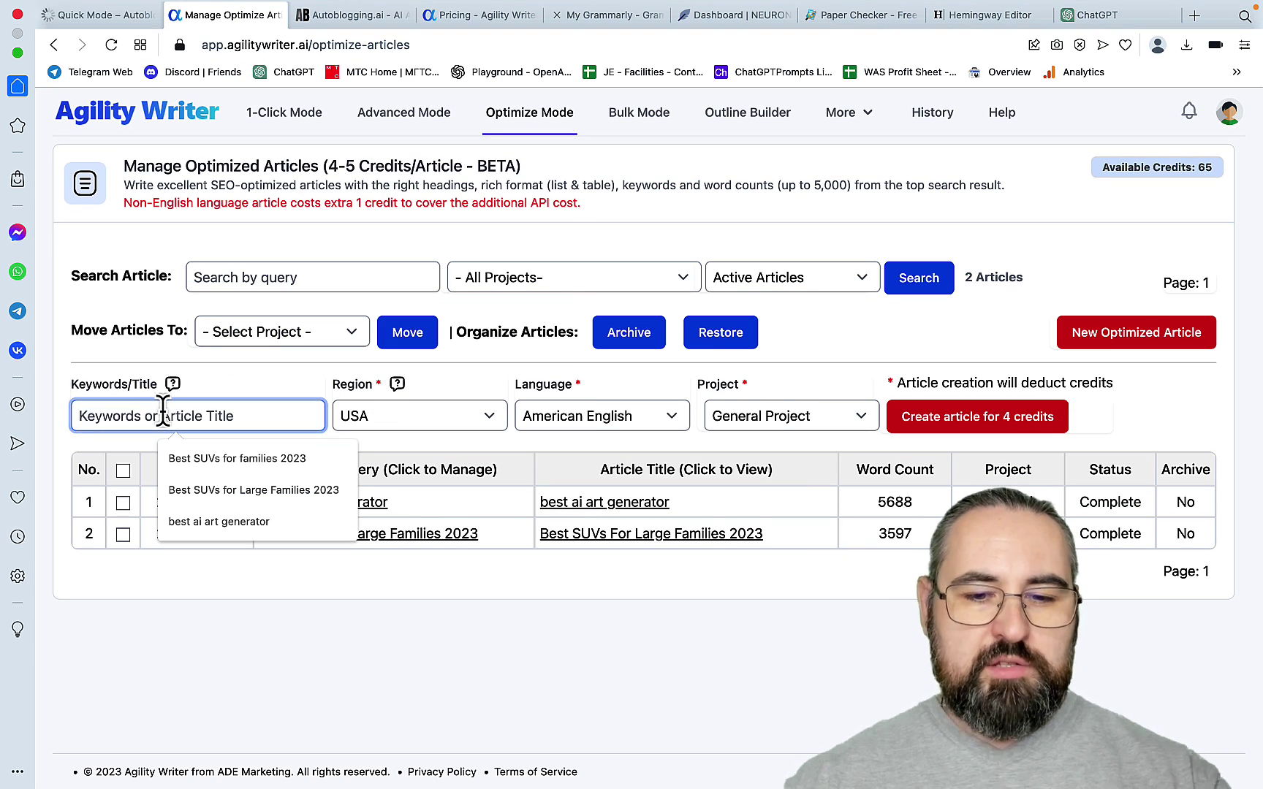
pyautogui.press('super+v')
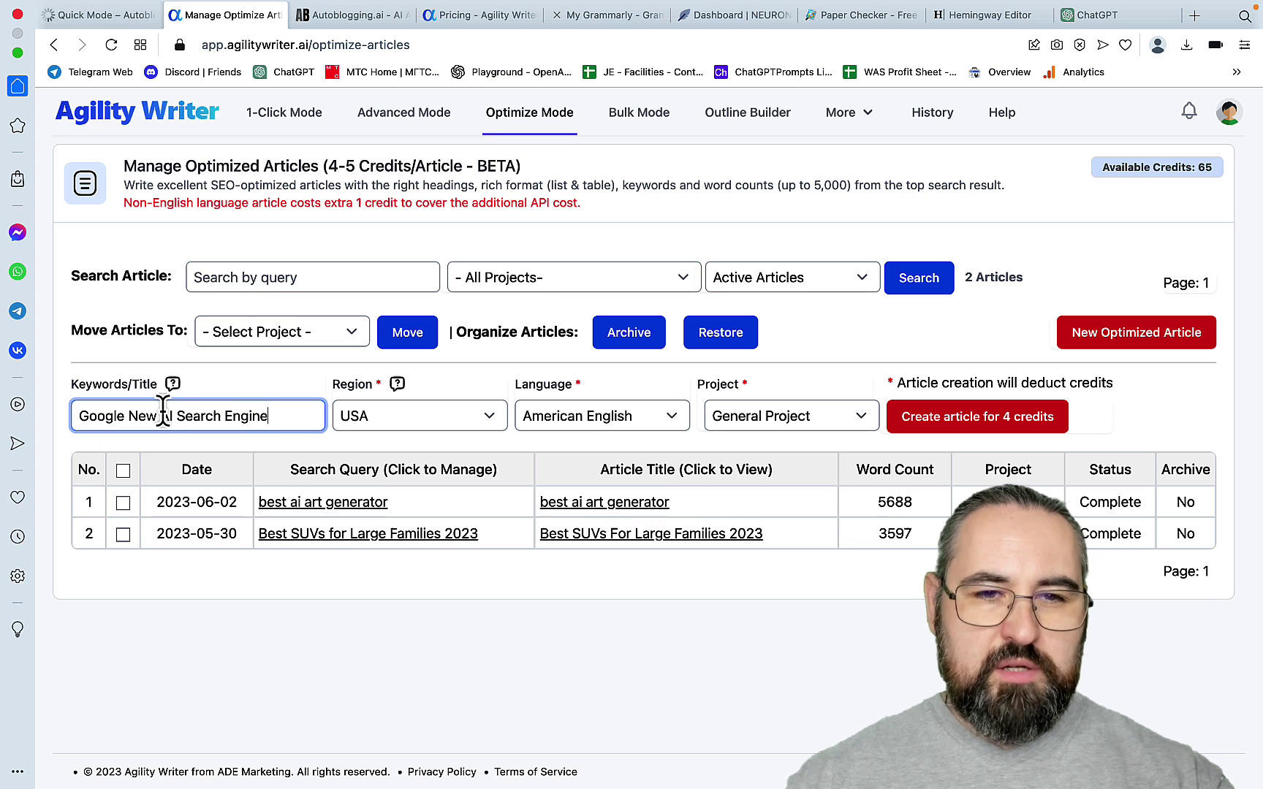
pyautogui.click(950, 425)
pyautogui.hotkey('ctrl', 'shift', 'Tab')
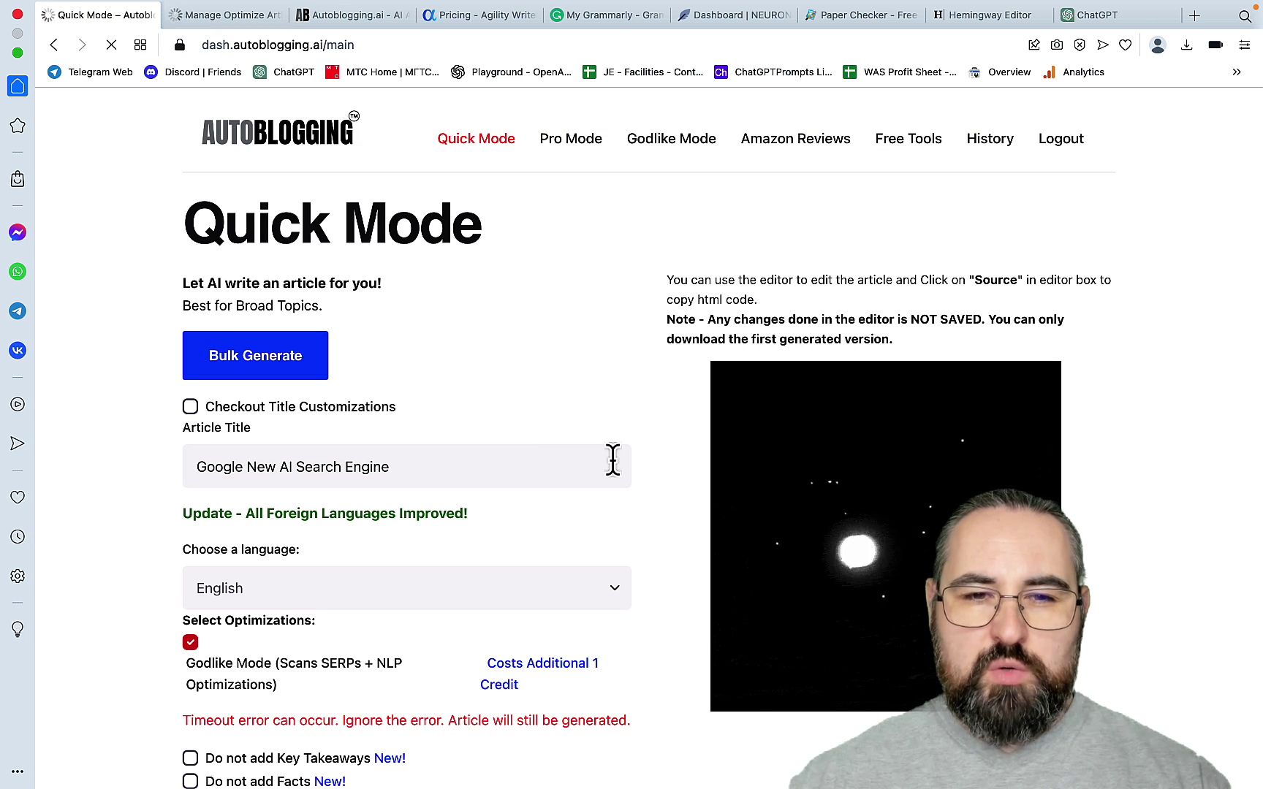
pyautogui.scroll(-3, 416, 582)
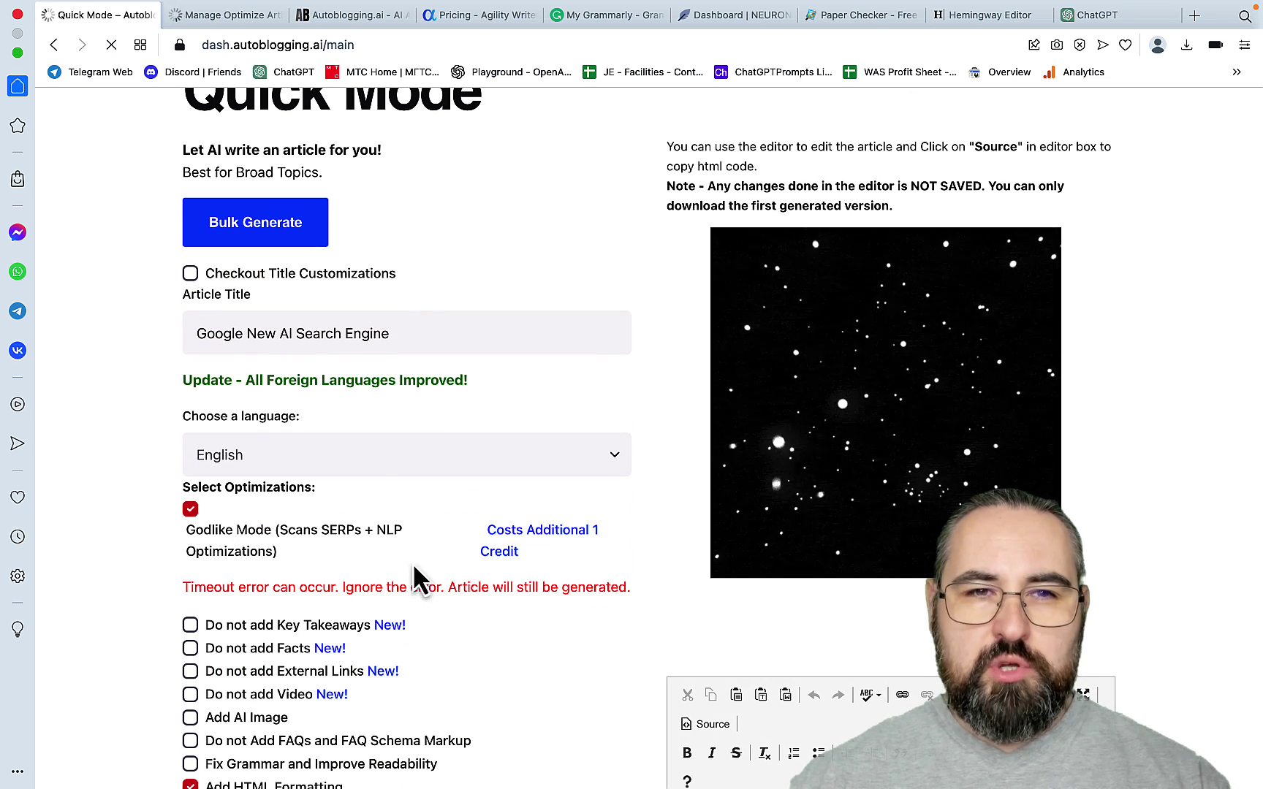
# Step: Scroll through Agility Writer's scored search results and article outline for Google New AI Search Engine
pyautogui.click(218, 16)
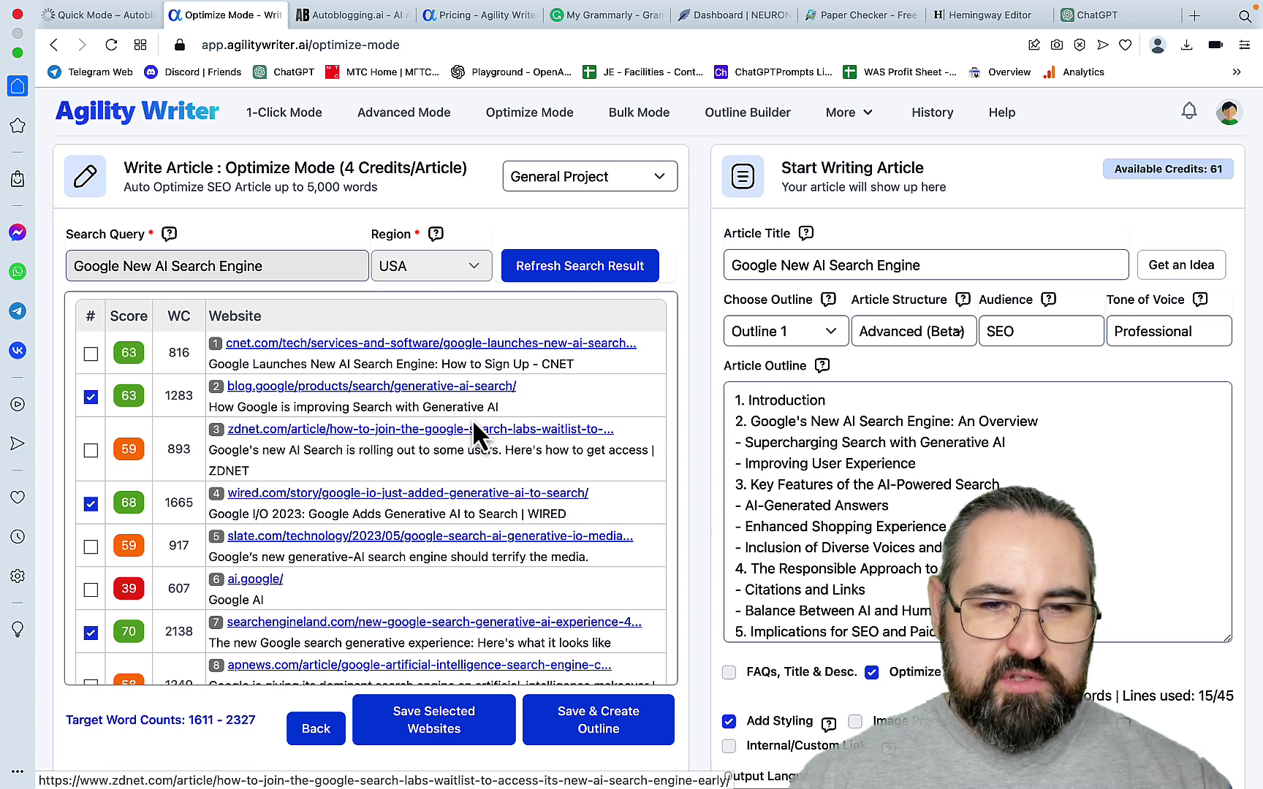
pyautogui.scroll(-1, 497, 555)
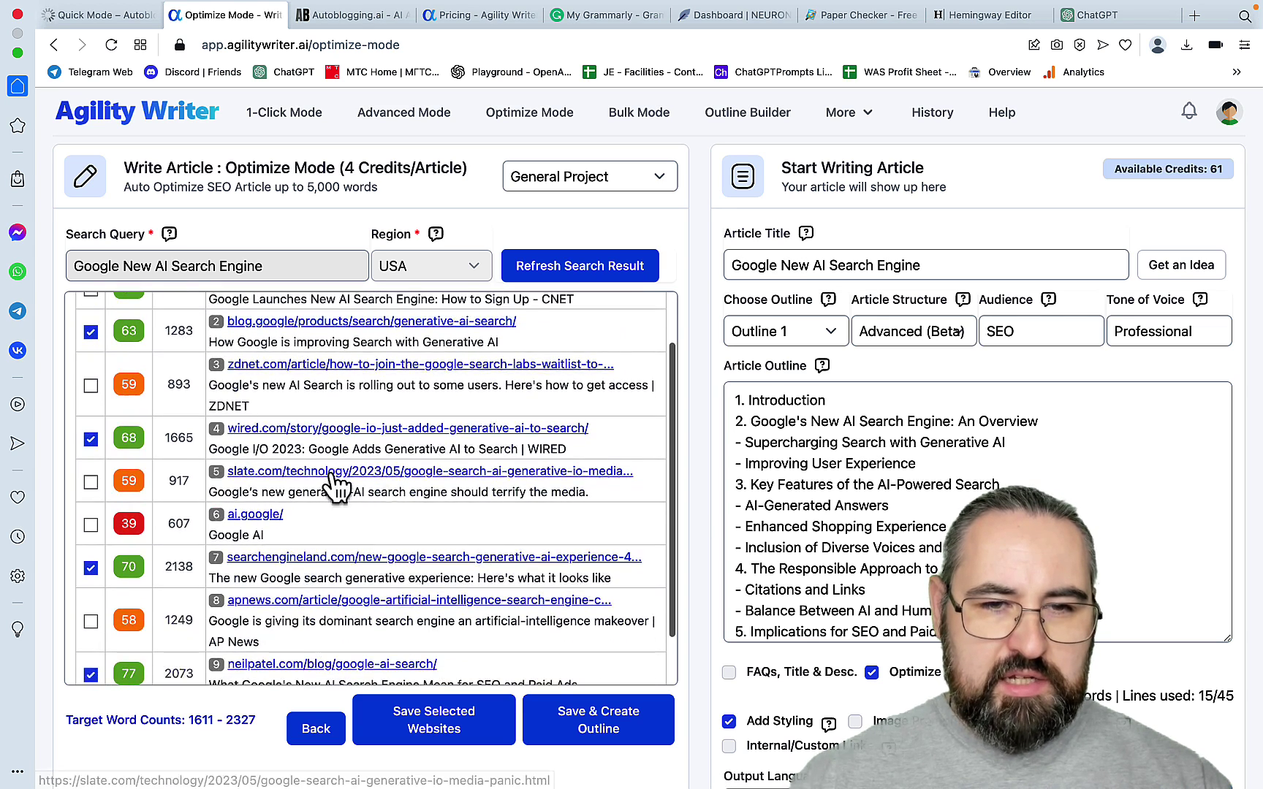
pyautogui.scroll(-1, 424, 563)
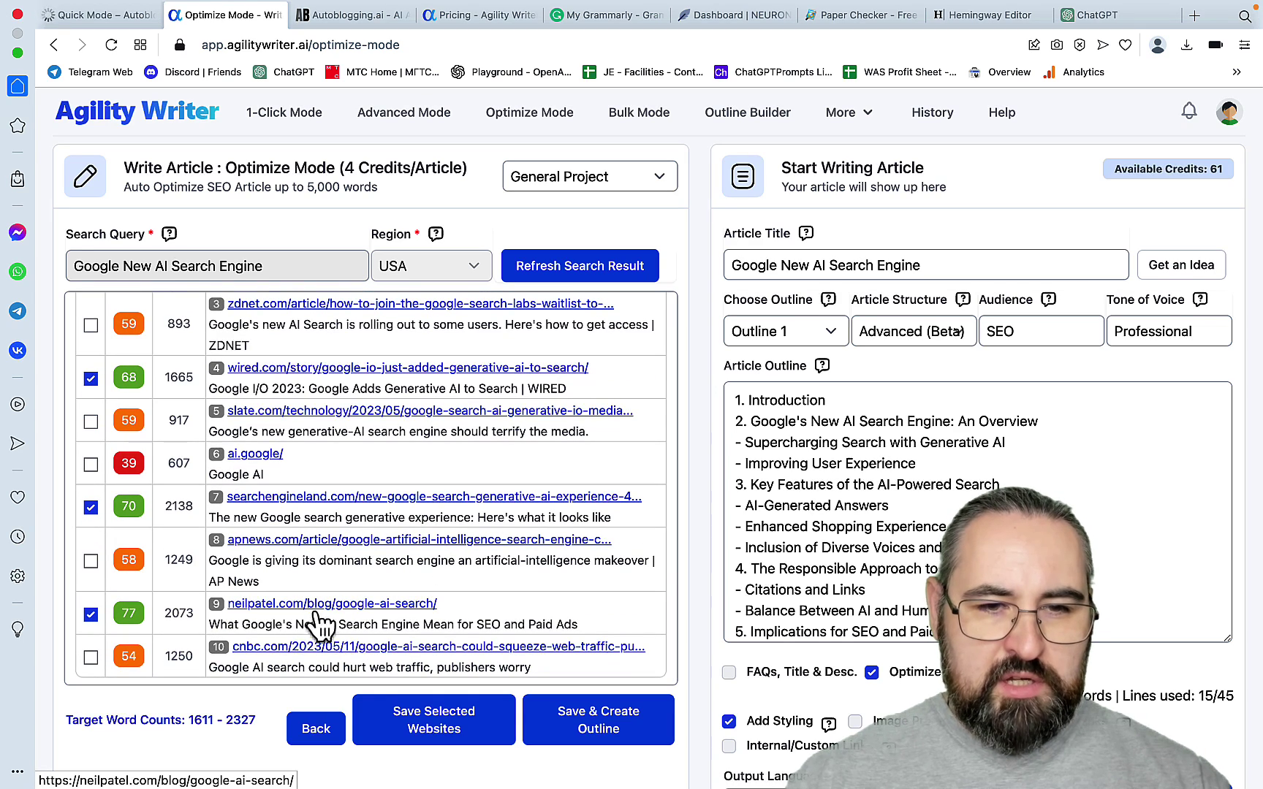
pyautogui.scroll(2, 442, 602)
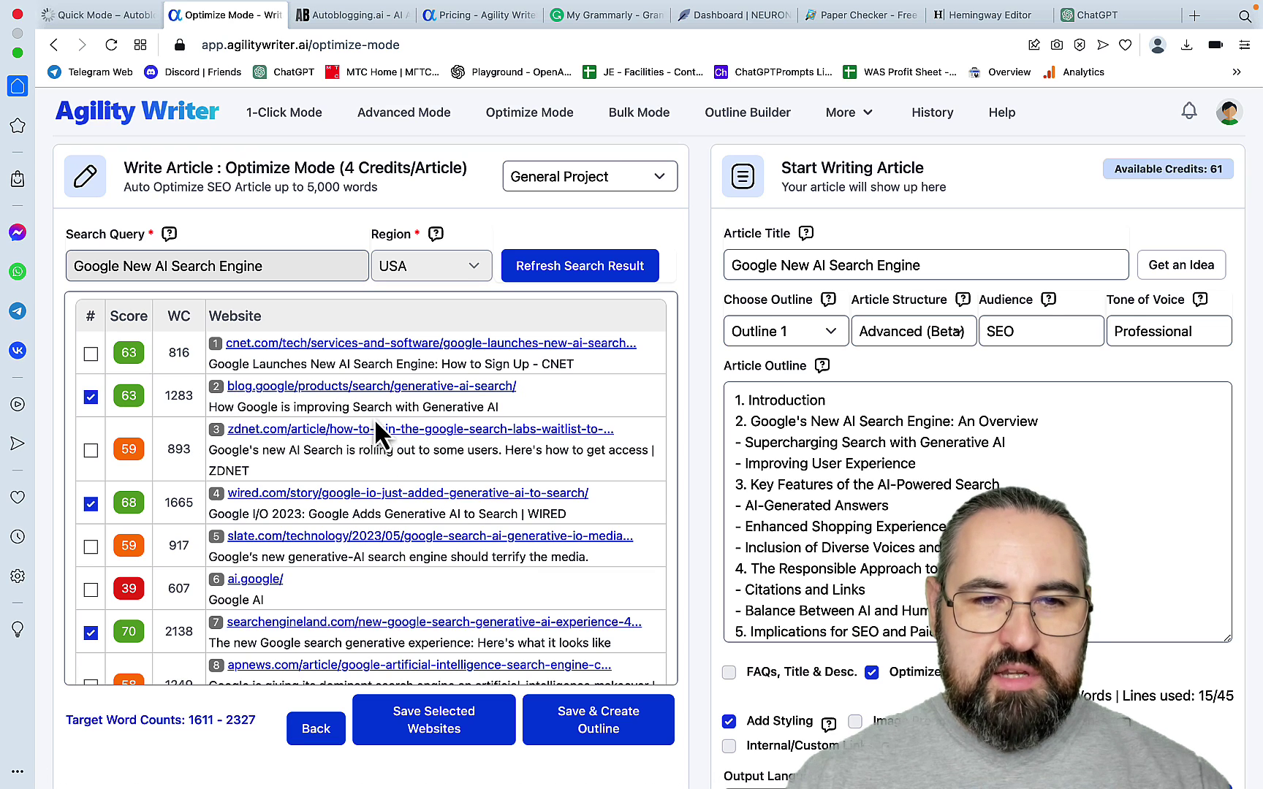
pyautogui.scroll(-3, 376, 424)
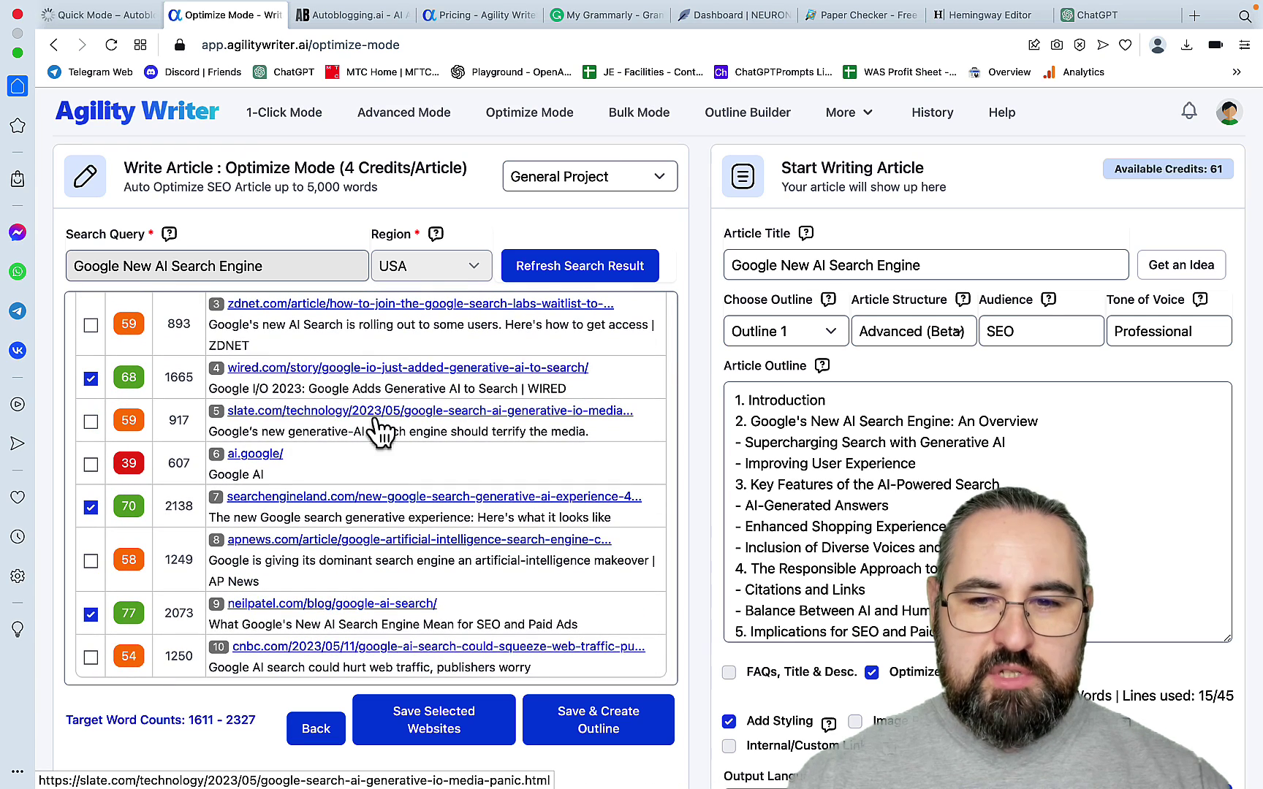
pyautogui.scroll(-2, 719, 515)
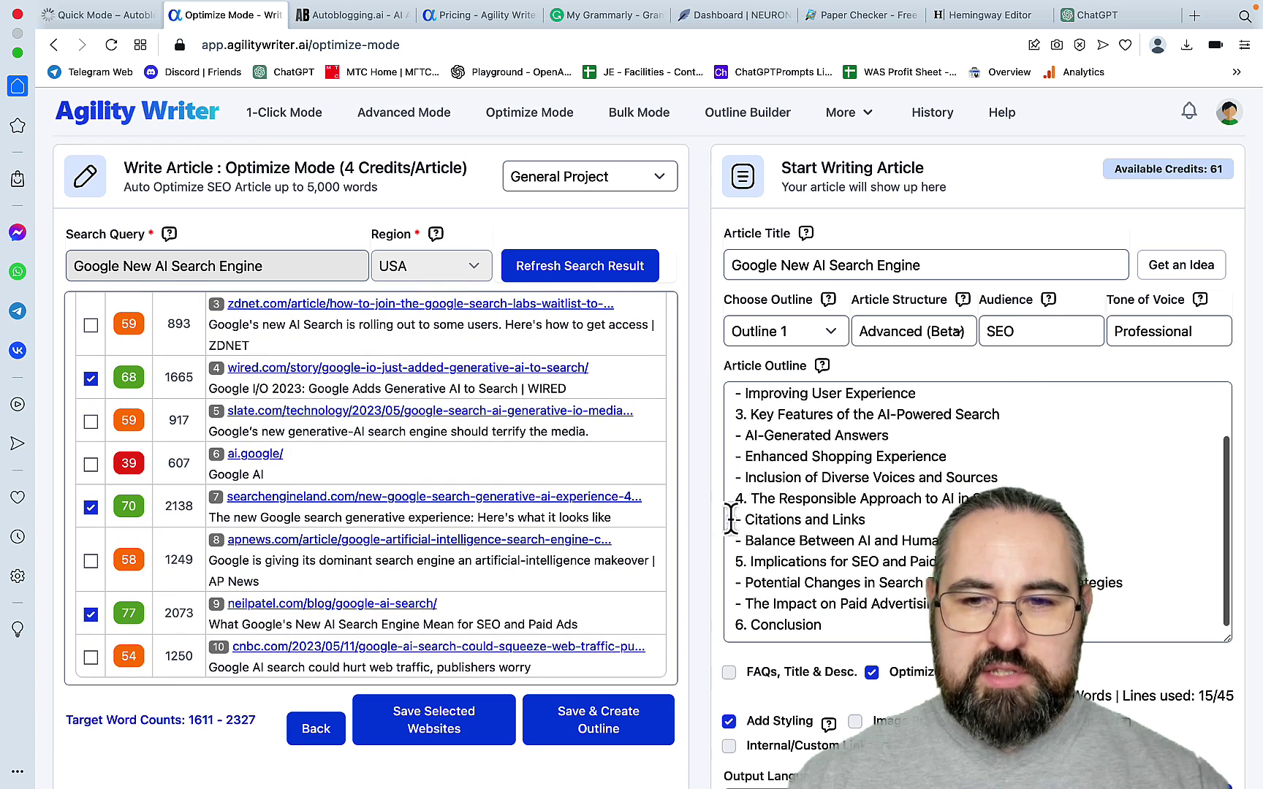
pyautogui.scroll(-2, 651, 628)
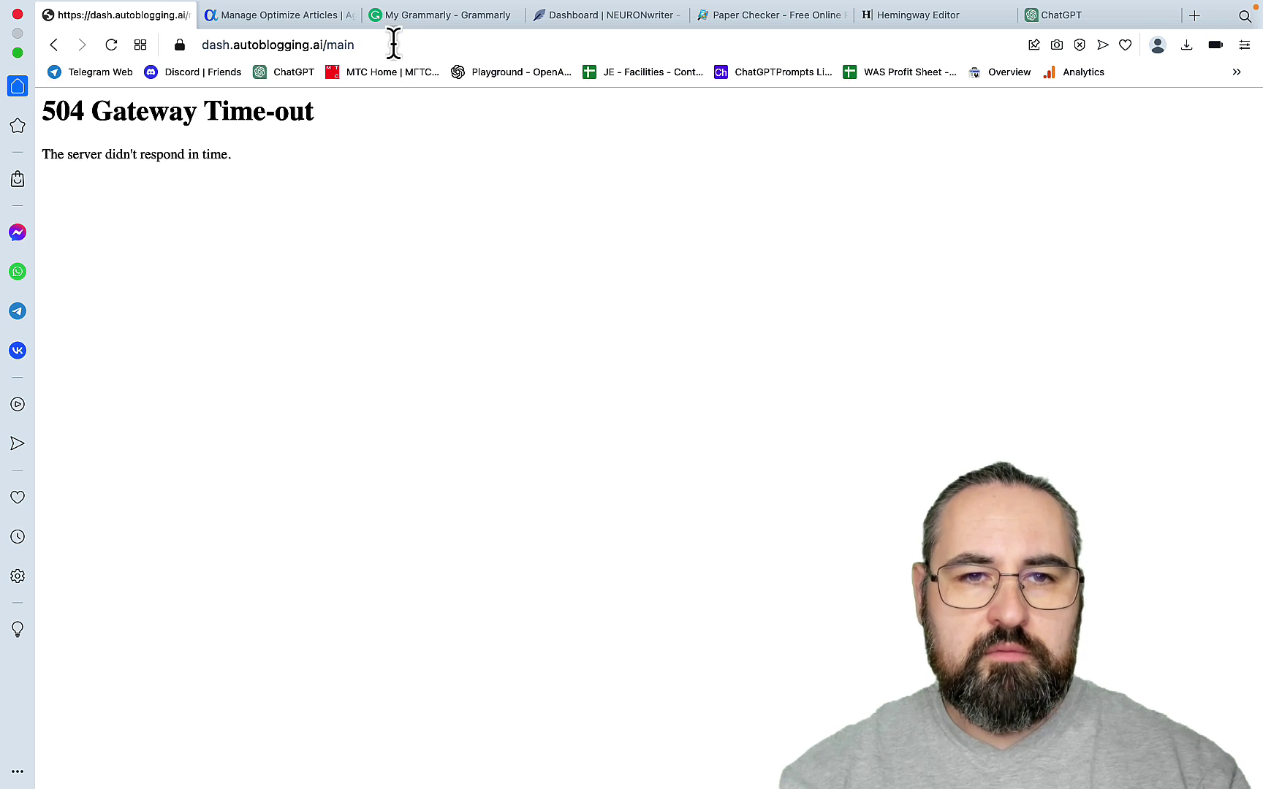
# Step: Reload the timed-out Autoblogging dashboard and open the generated articles history
pyautogui.click(393, 42)
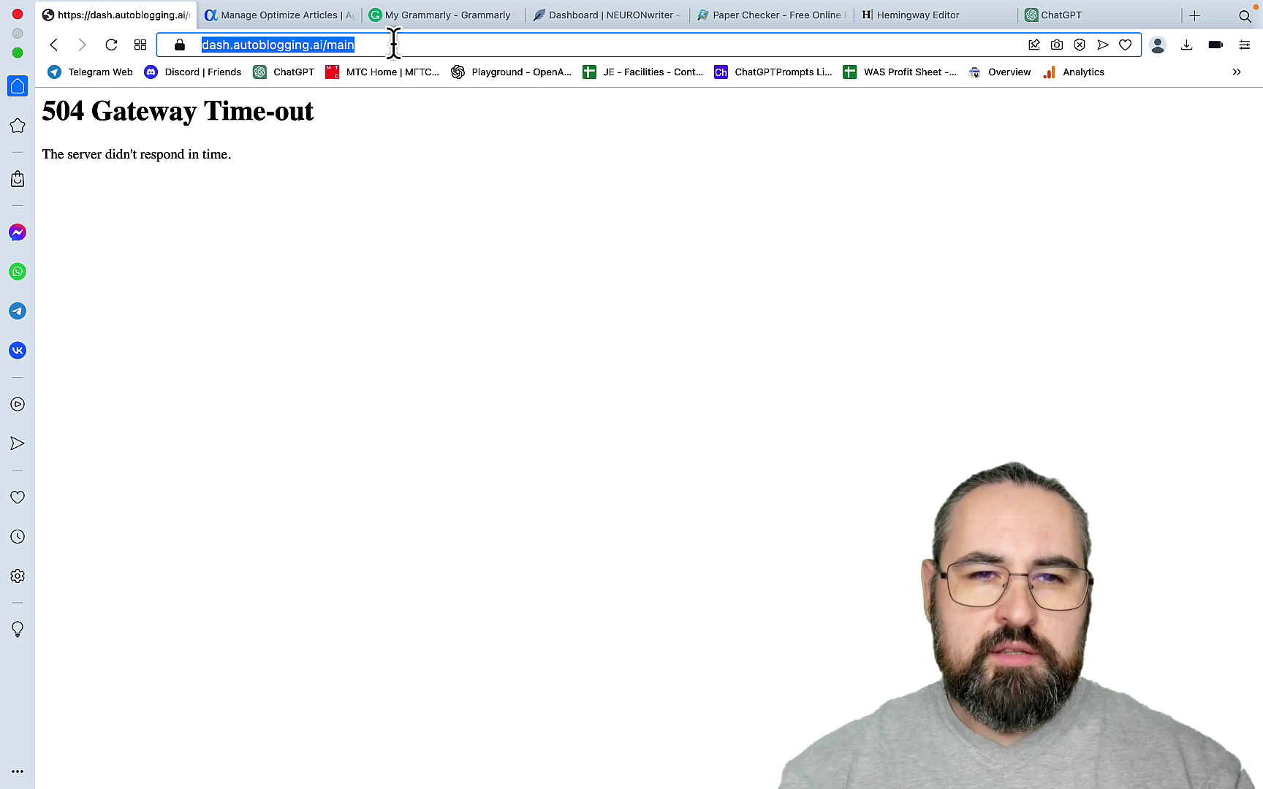
pyautogui.press('Return')
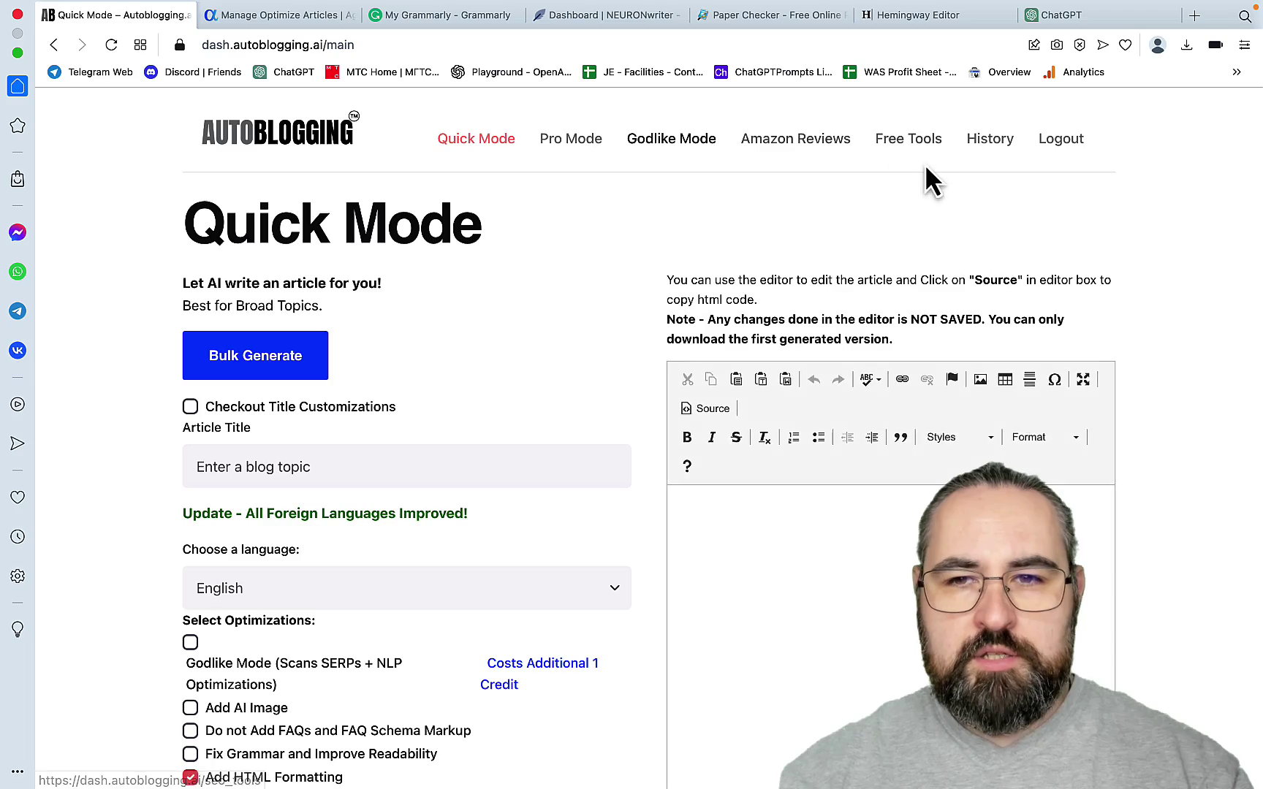
pyautogui.click(972, 146)
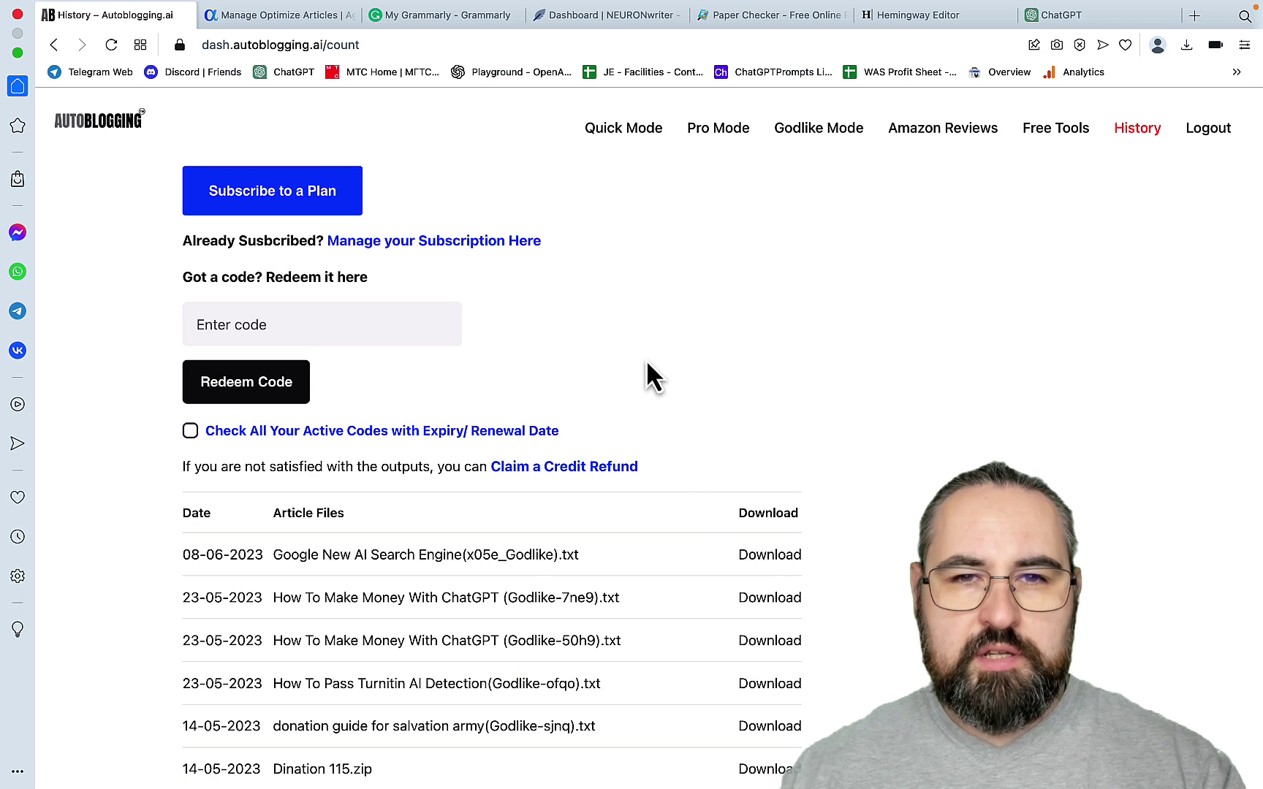
# Step: Check Agility Writer's progress, return to the history, and reopen the Markdown to HTML converter tab
pyautogui.click(292, 19)
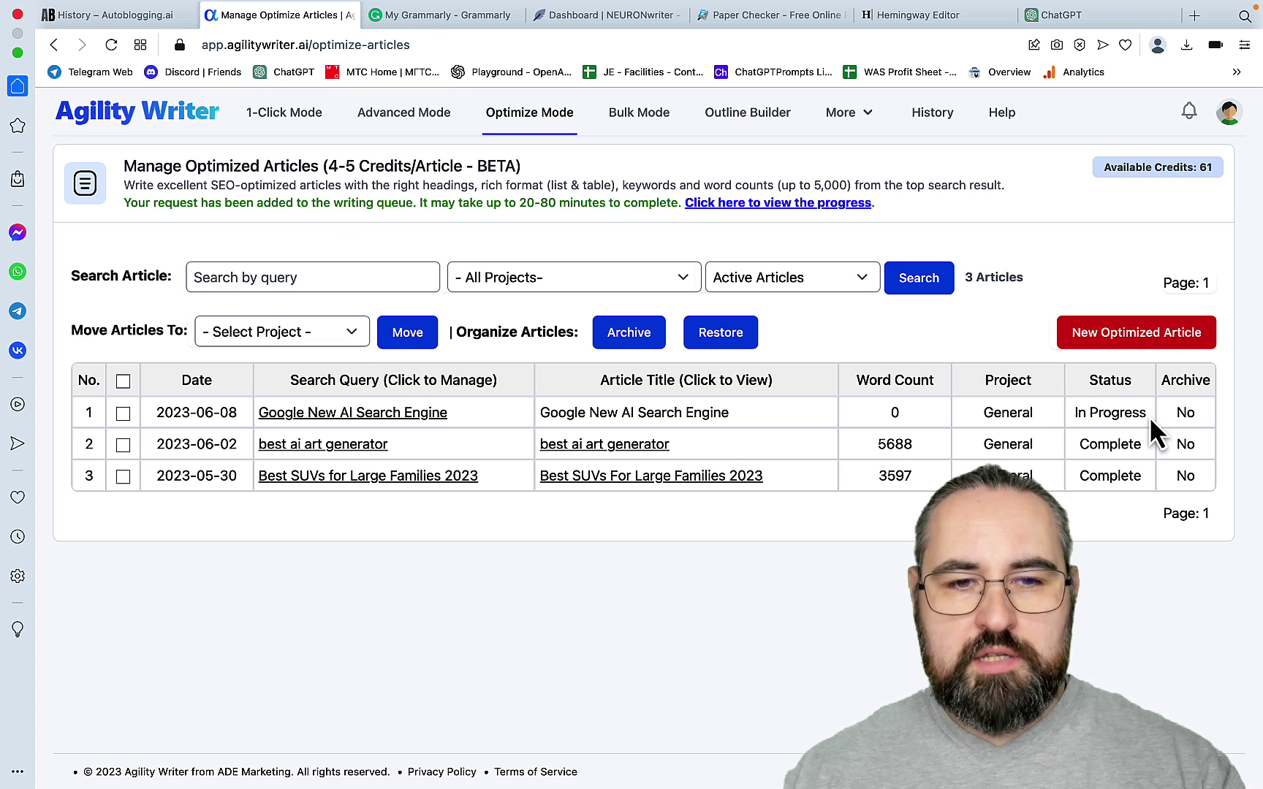
pyautogui.hotkey('ctrl', 'shift', 'Tab')
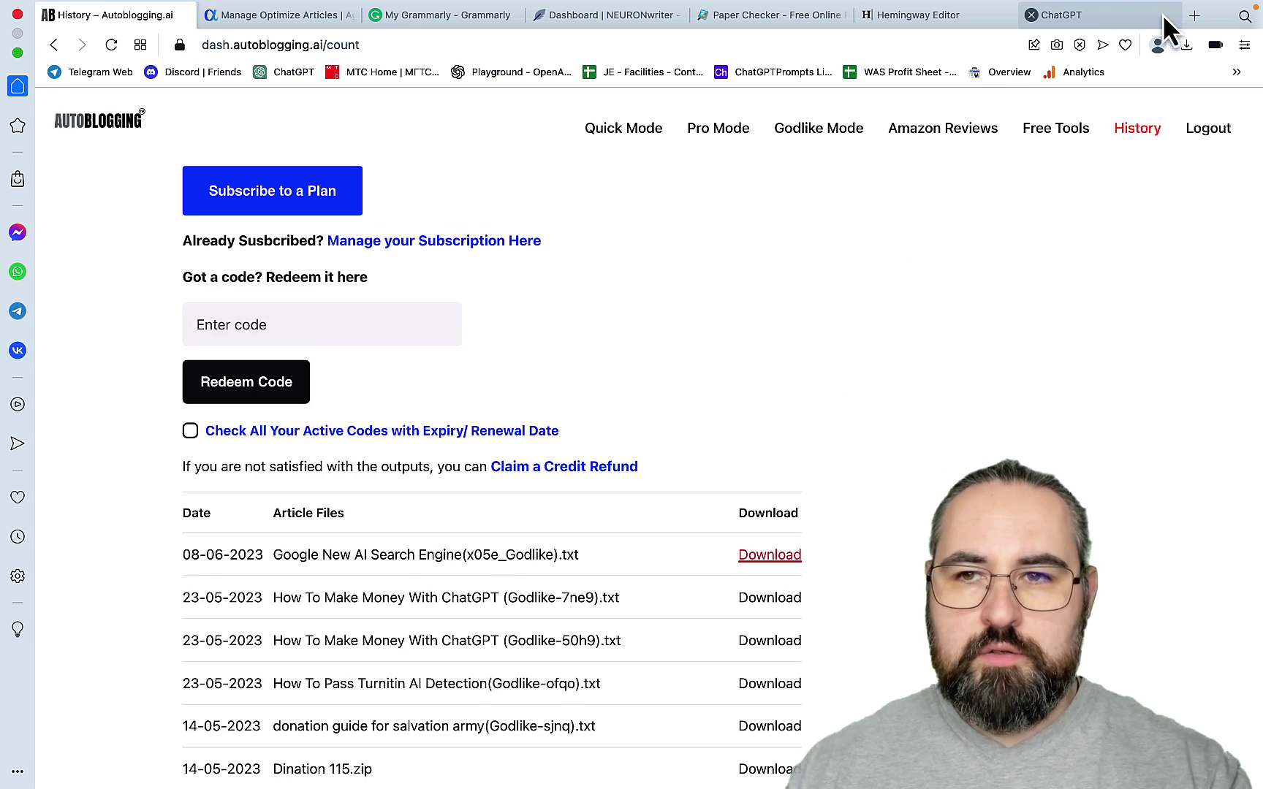
pyautogui.click(1197, 18)
pyautogui.hotkey('ctrl', 'shift', 't')
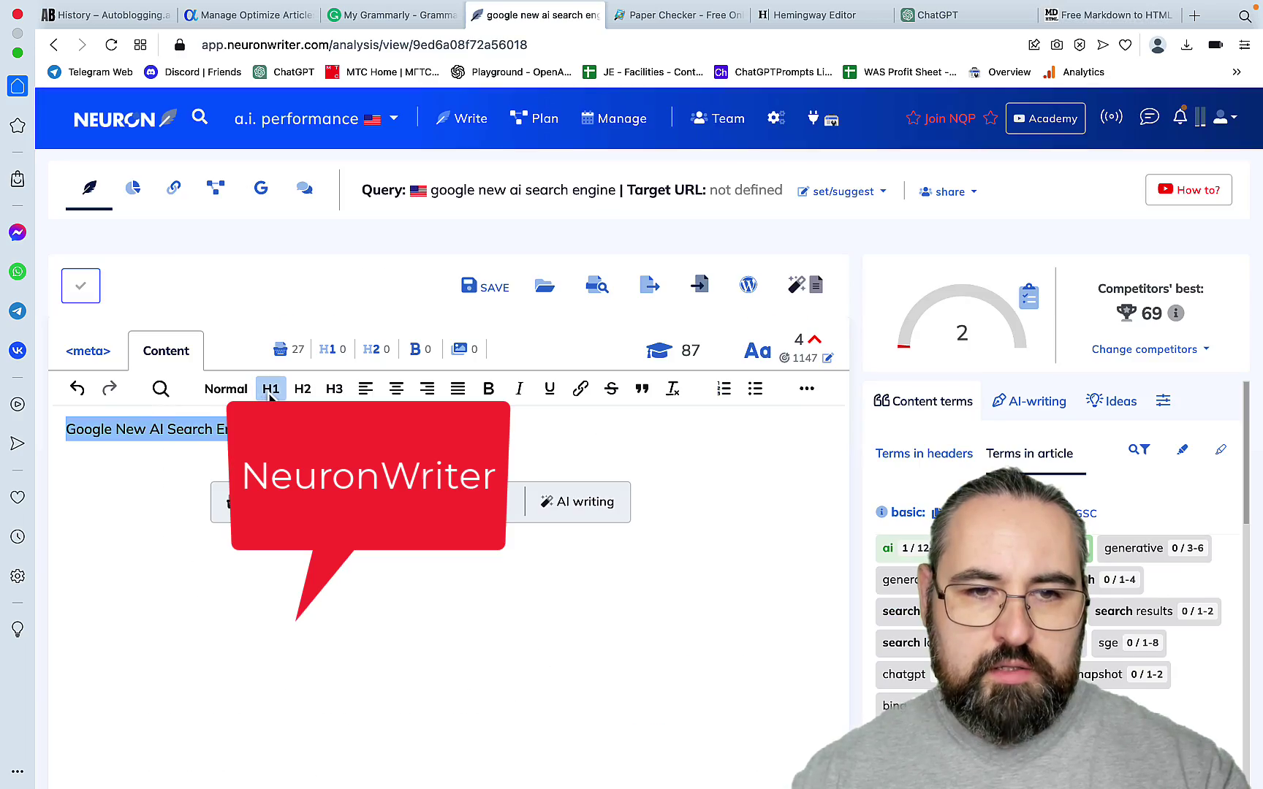
# Step: Make the article title heading 1 and briefly play the embedded YouTube video
pyautogui.click(270, 391)
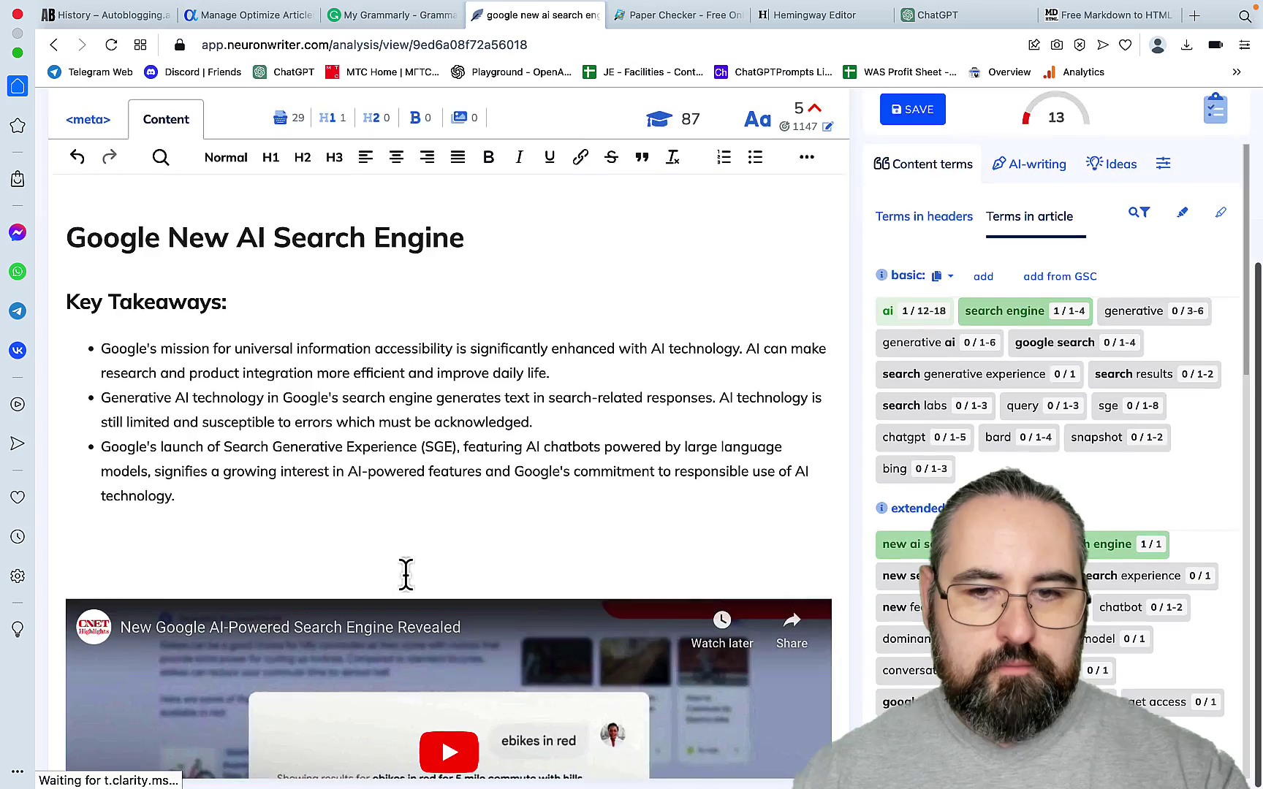
pyautogui.scroll(-10, 406, 573)
pyautogui.scroll(8, 407, 573)
pyautogui.scroll(-5, 406, 573)
pyautogui.scroll(4, 407, 570)
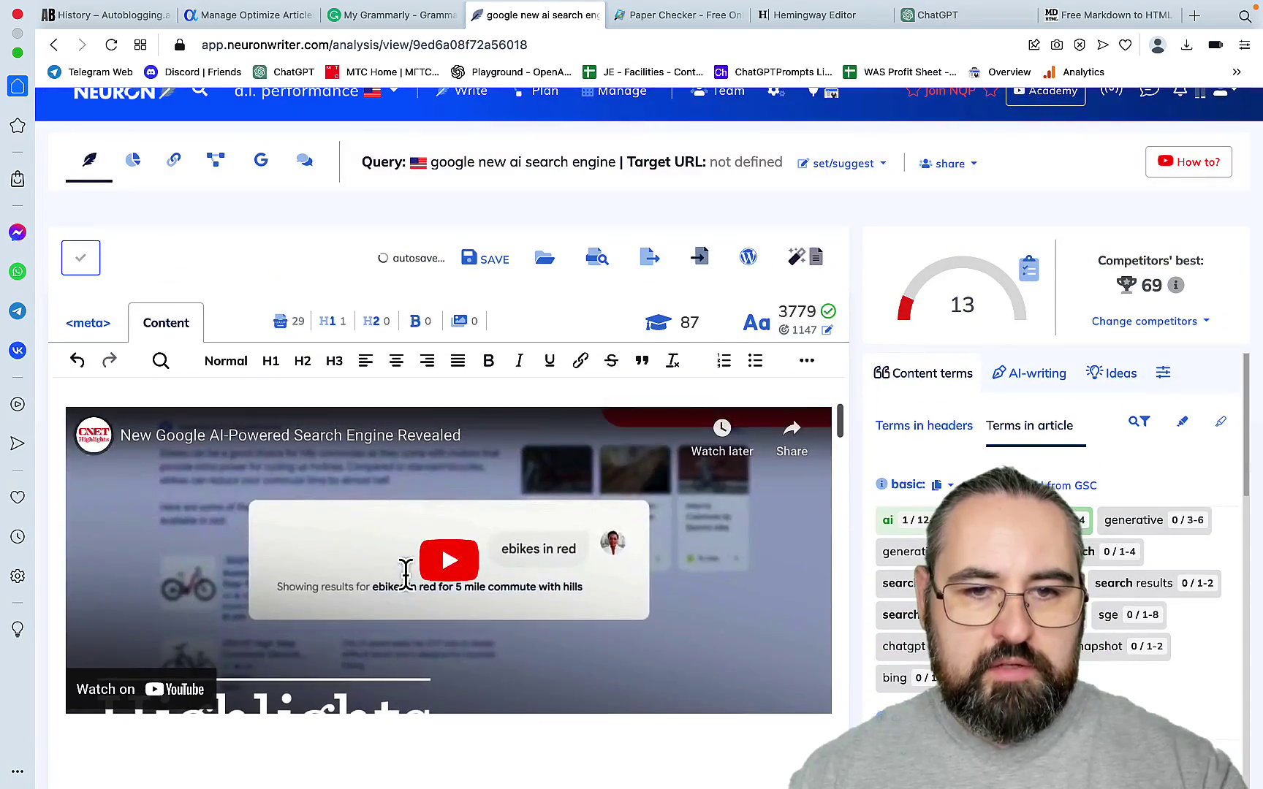
pyautogui.click(451, 562)
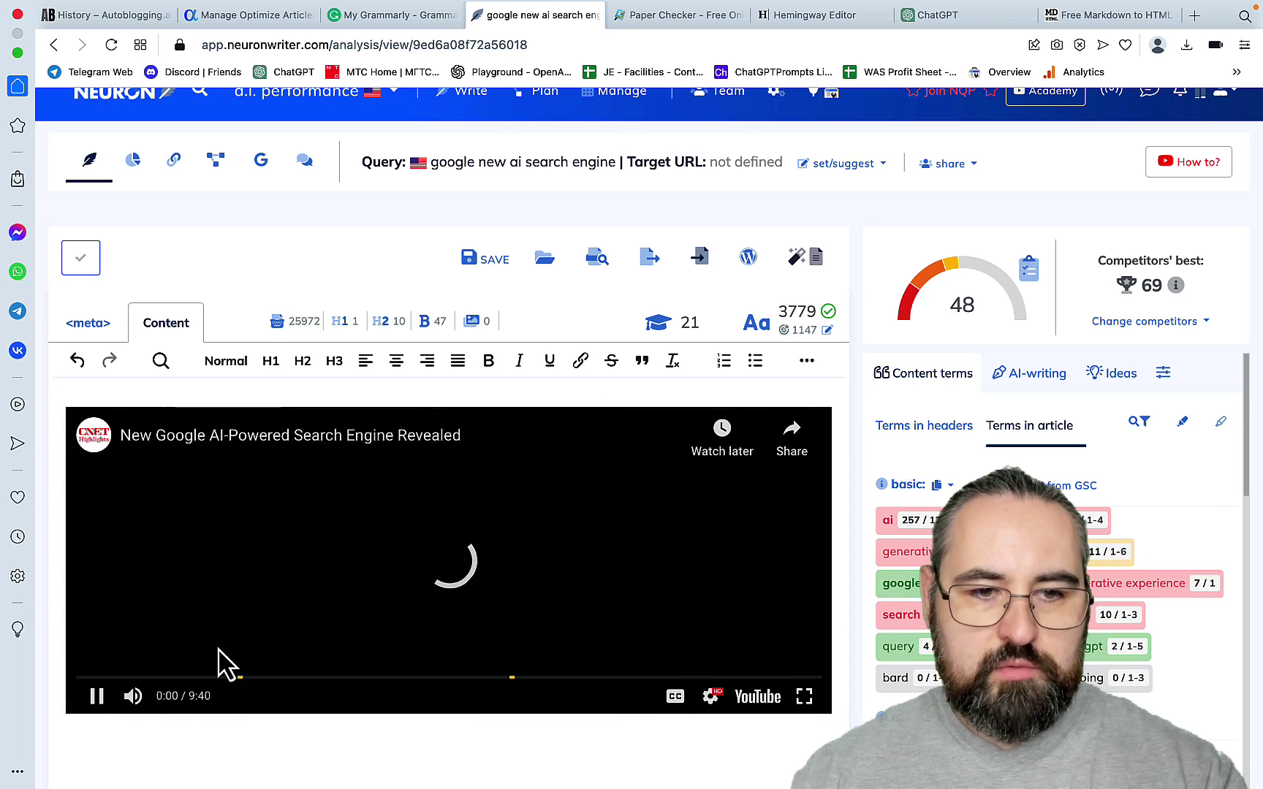
pyautogui.click(97, 696)
# Step: Review the article, whose content score is 67 versus competitors' best 69, with 3779 words
pyautogui.scroll(-2, 216, 597)
pyautogui.scroll(-3, 216, 597)
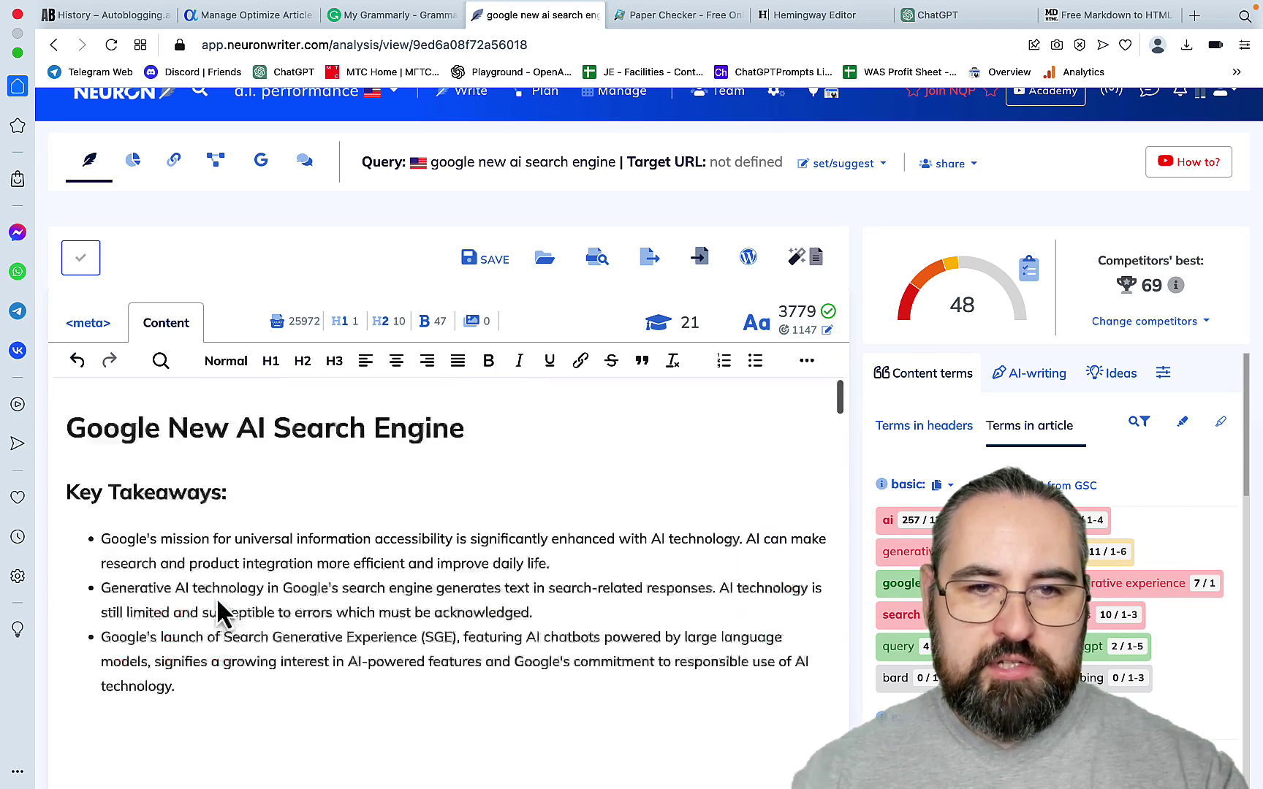
pyautogui.scroll(10, 217, 597)
pyautogui.moveTo(482, 423); pyautogui.dragTo(63, 424)
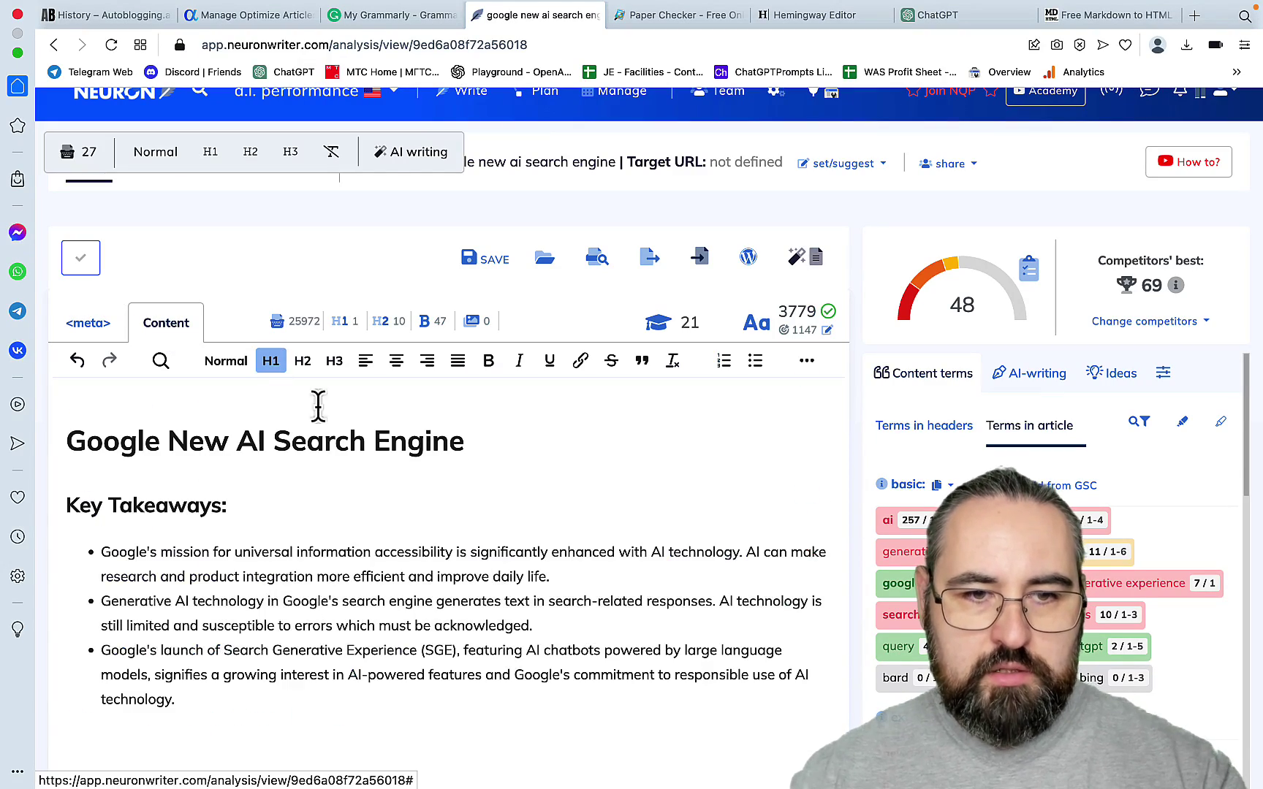
pyautogui.click(361, 544)
pyautogui.scroll(-6, 361, 543)
pyautogui.scroll(-4, 362, 541)
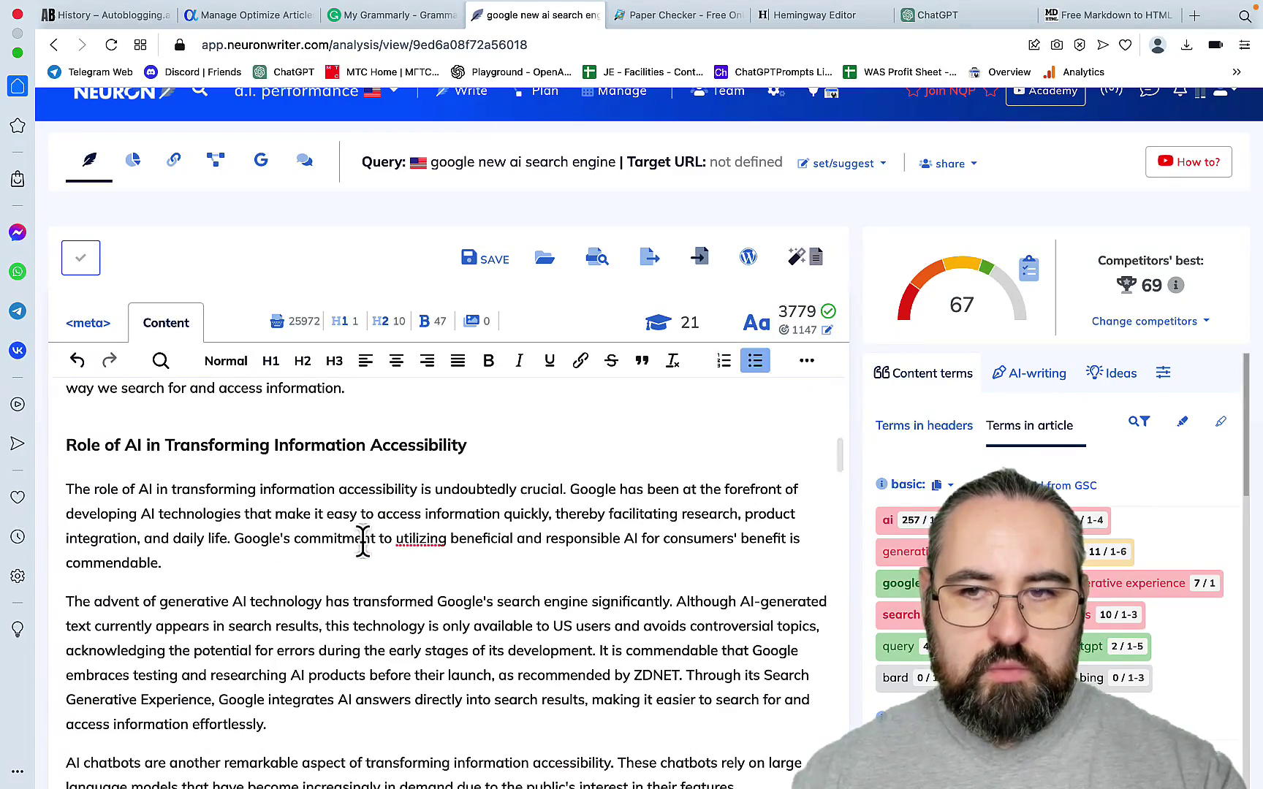
pyautogui.scroll(-7, 361, 537)
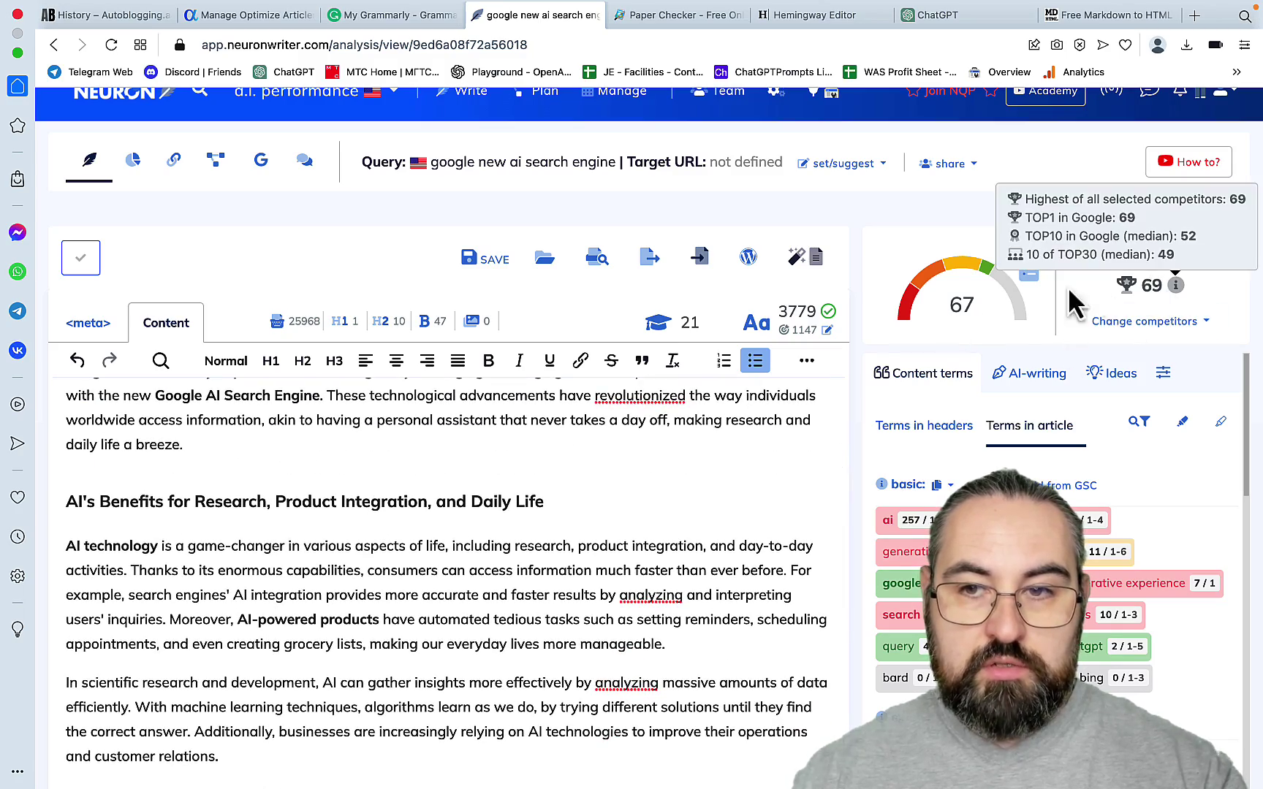
pyautogui.scroll(-10, 296, 585)
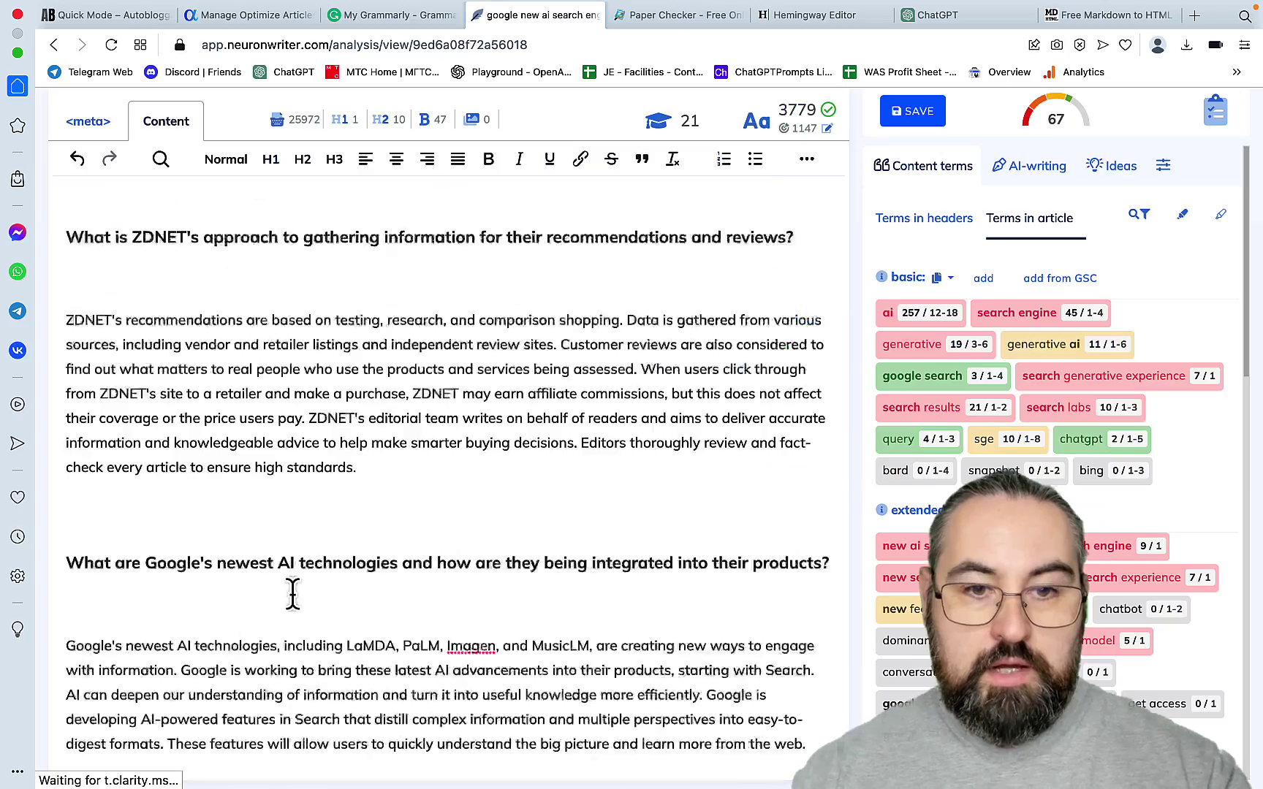
pyautogui.scroll(10, 292, 592)
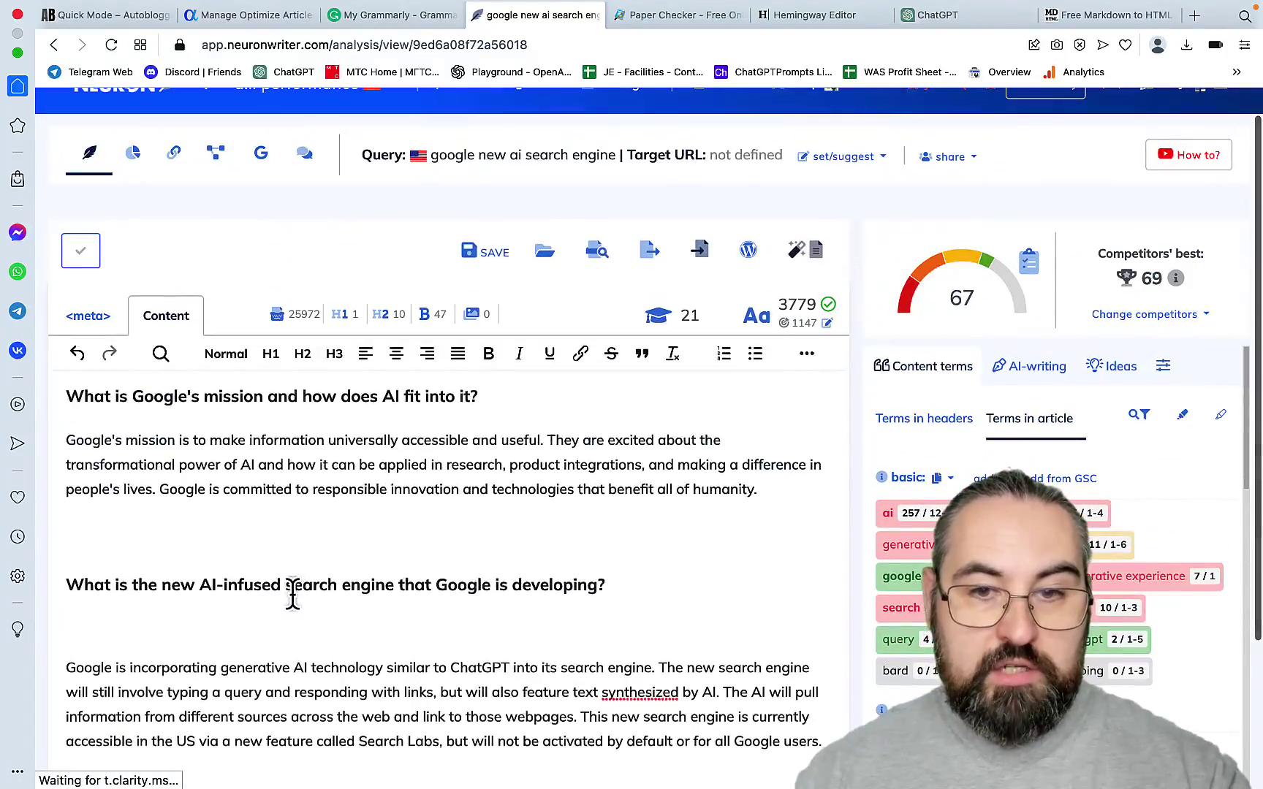
pyautogui.scroll(15, 293, 593)
pyautogui.scroll(-1, 292, 592)
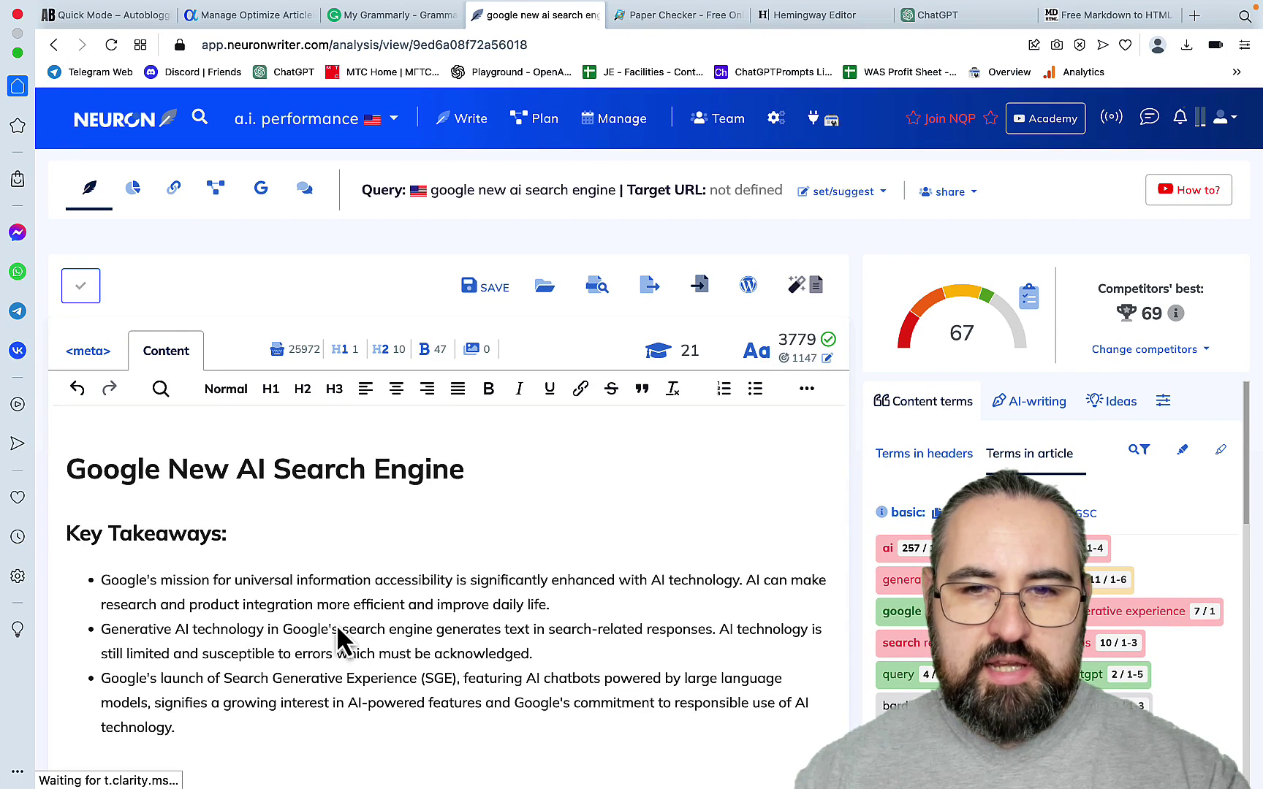
pyautogui.moveTo(826, 365)
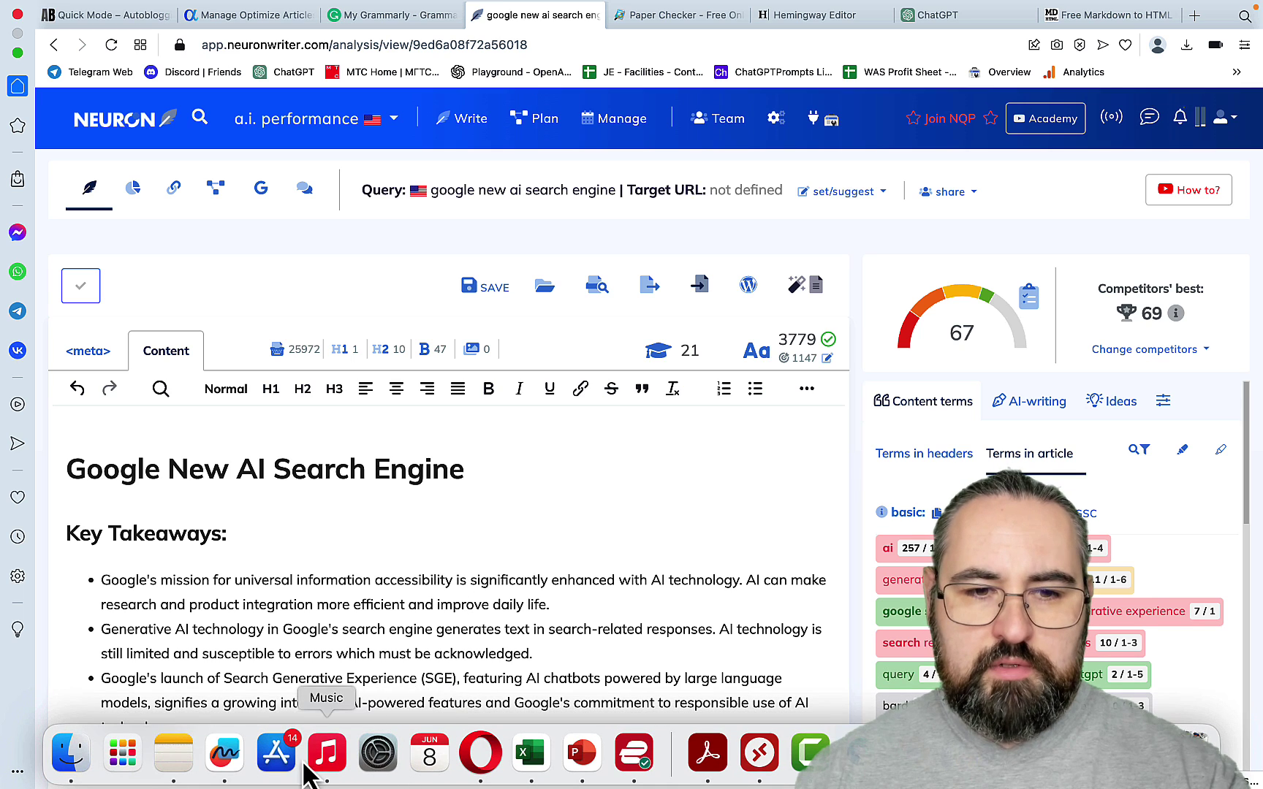
# Step: Fill Autoblogging's sticky notes with word count 3779, speed 5 mins and SEO score 67
pyautogui.click(226, 760)
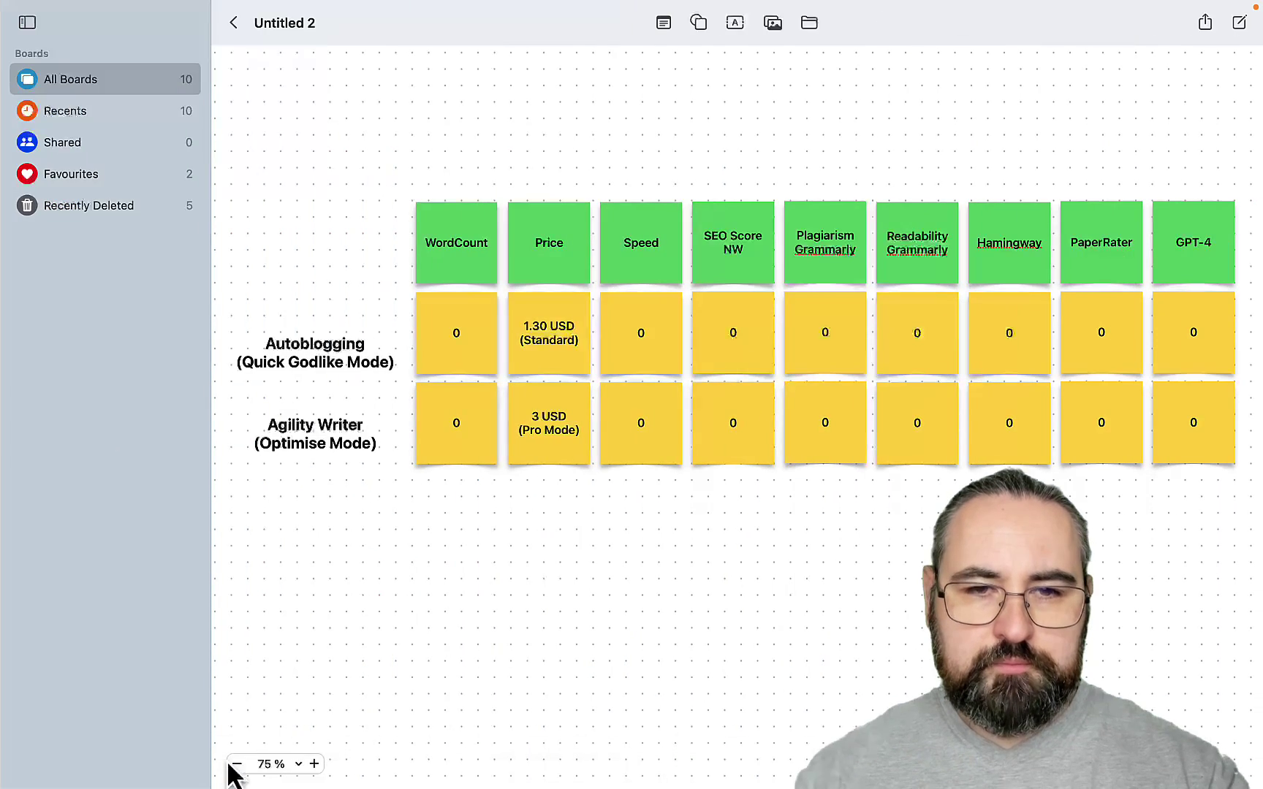
pyautogui.doubleClick(471, 332)
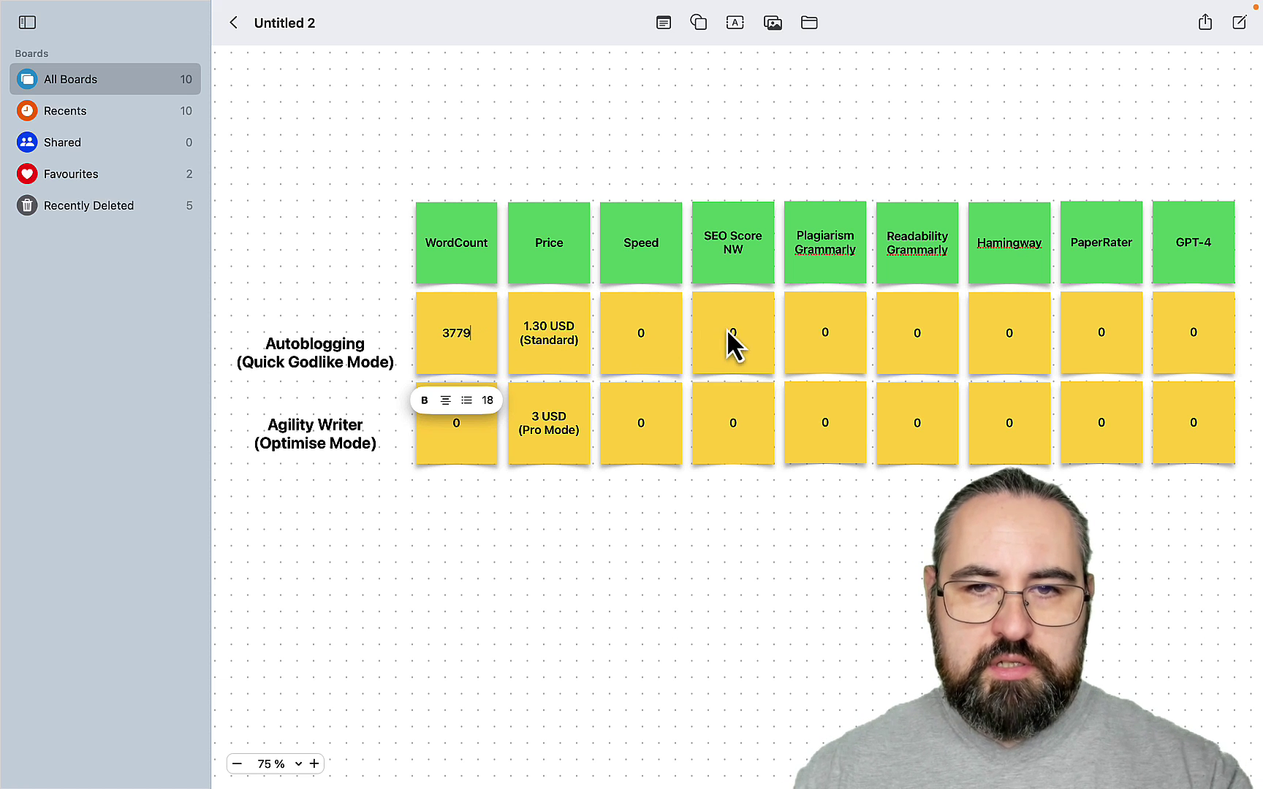
pyautogui.write('3779')
pyautogui.click(647, 348)
pyautogui.doubleClick(646, 335)
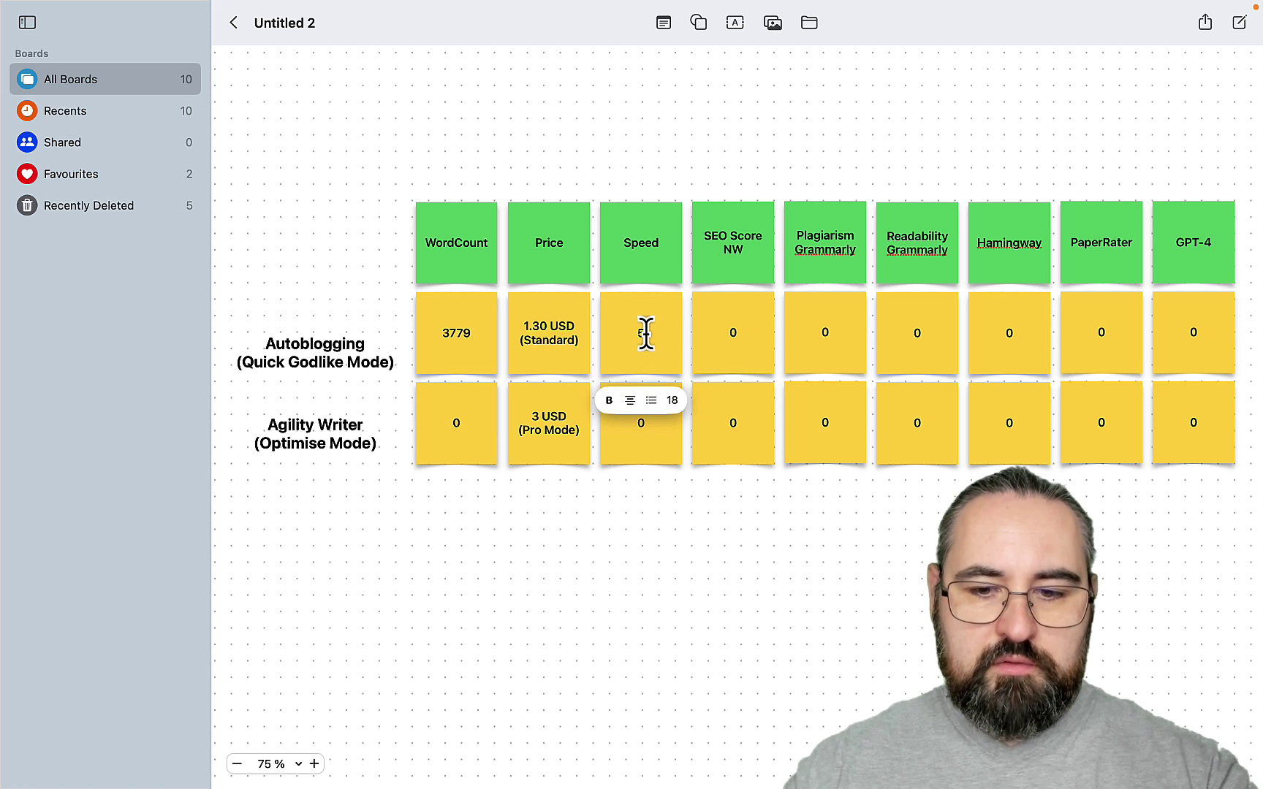
pyautogui.click(736, 332)
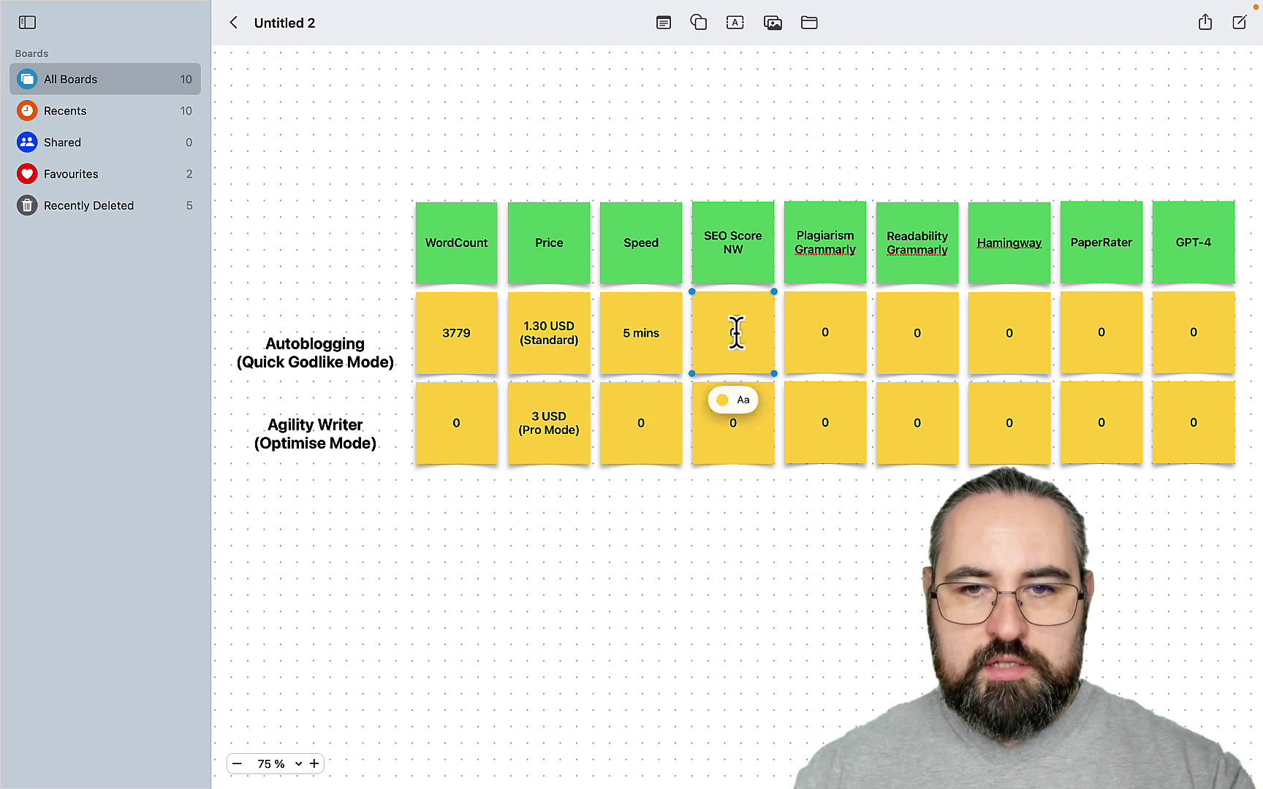
pyautogui.doubleClick(736, 333)
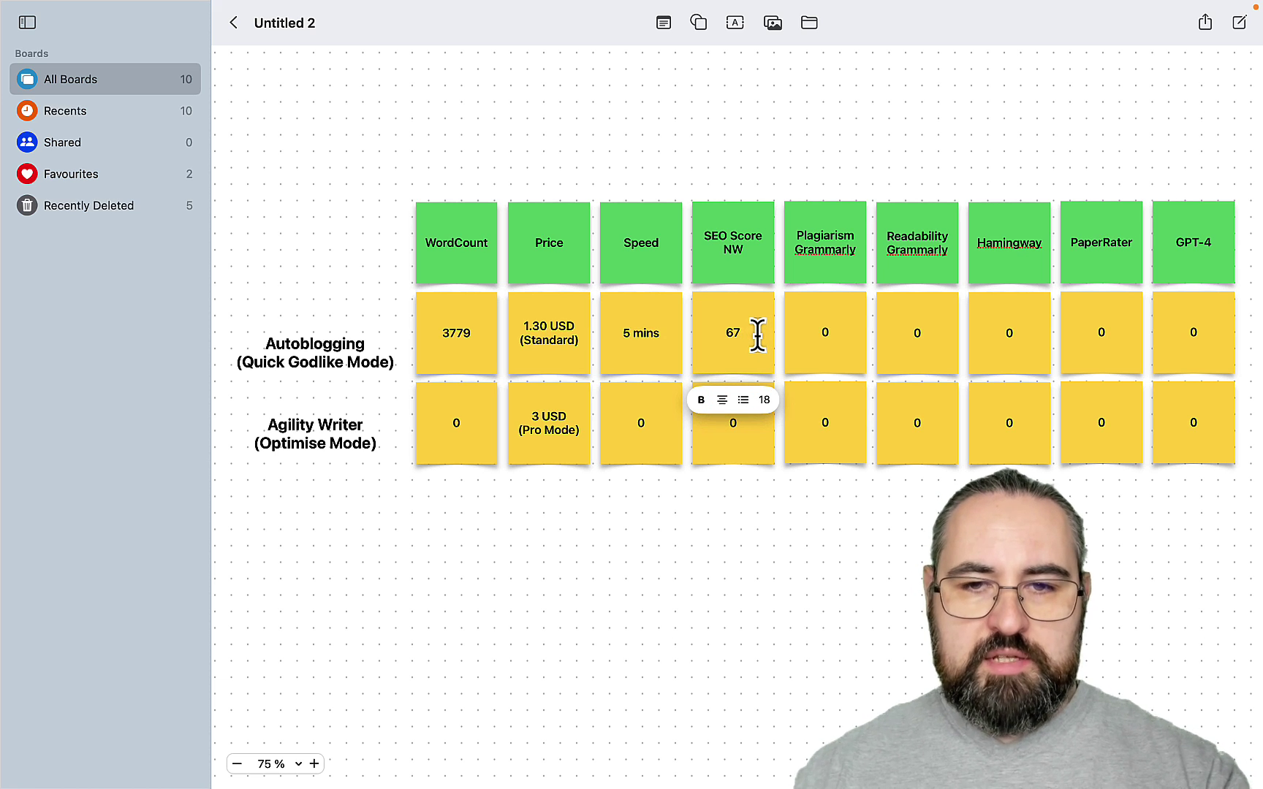
pyautogui.write('67')
pyautogui.click(764, 555)
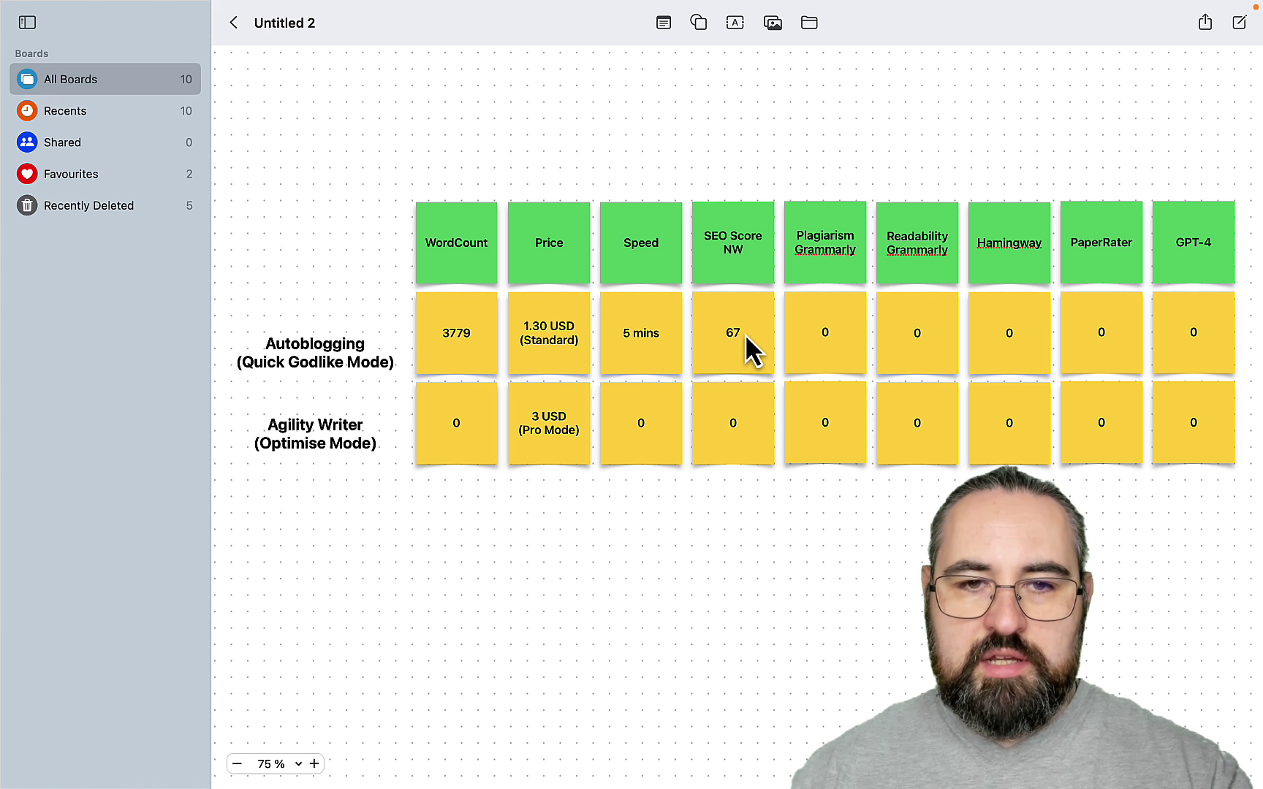
pyautogui.click(745, 334)
pyautogui.click(708, 578)
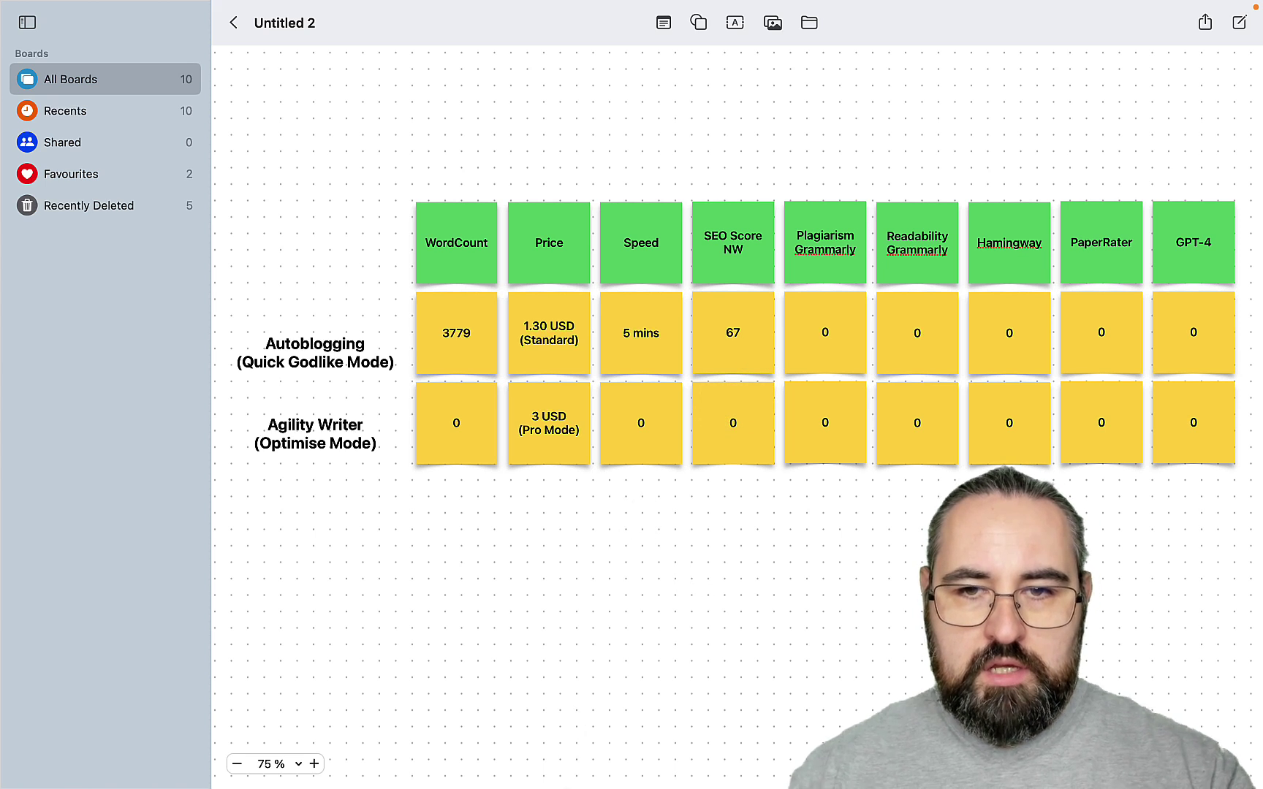
# Step: Load the NeuronWriter article into a new Grammarly document and run a plagiarism check
pyautogui.moveTo(462, 784)
pyautogui.click(480, 752)
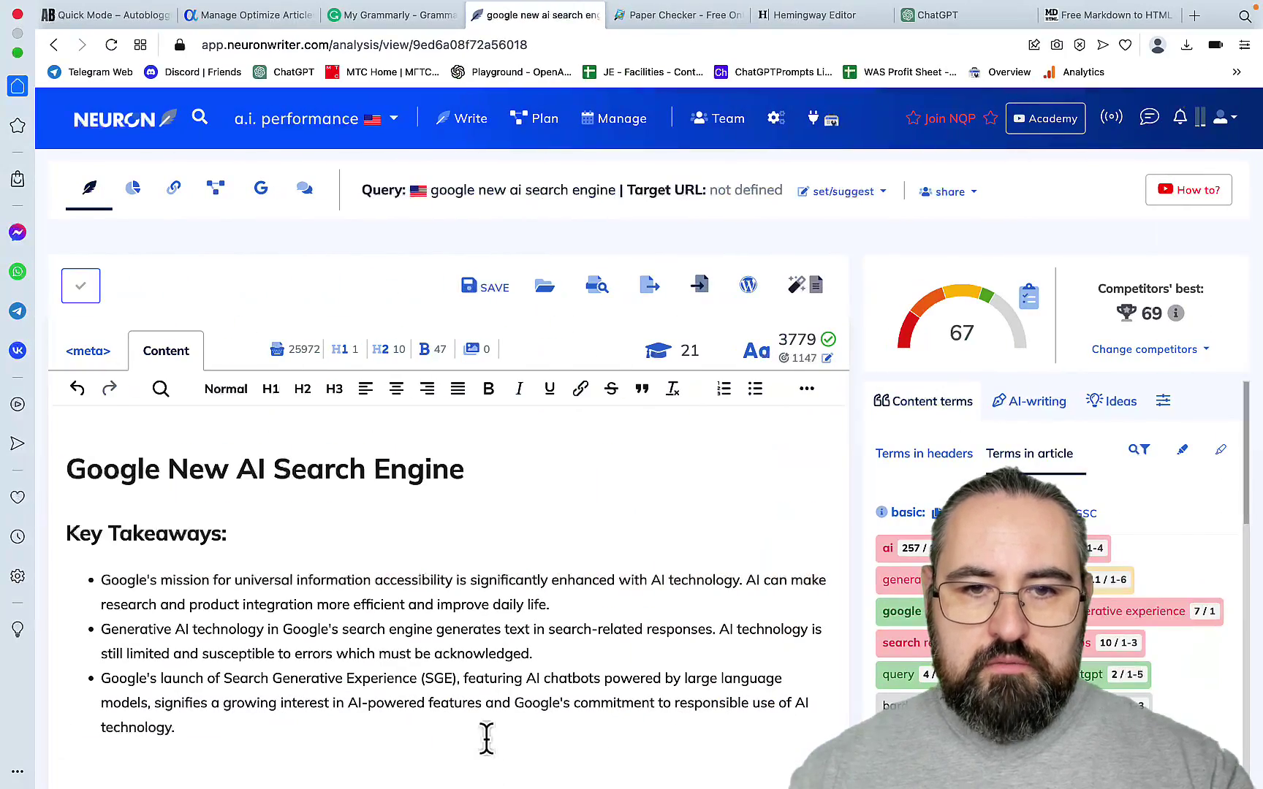
pyautogui.press('super+a')
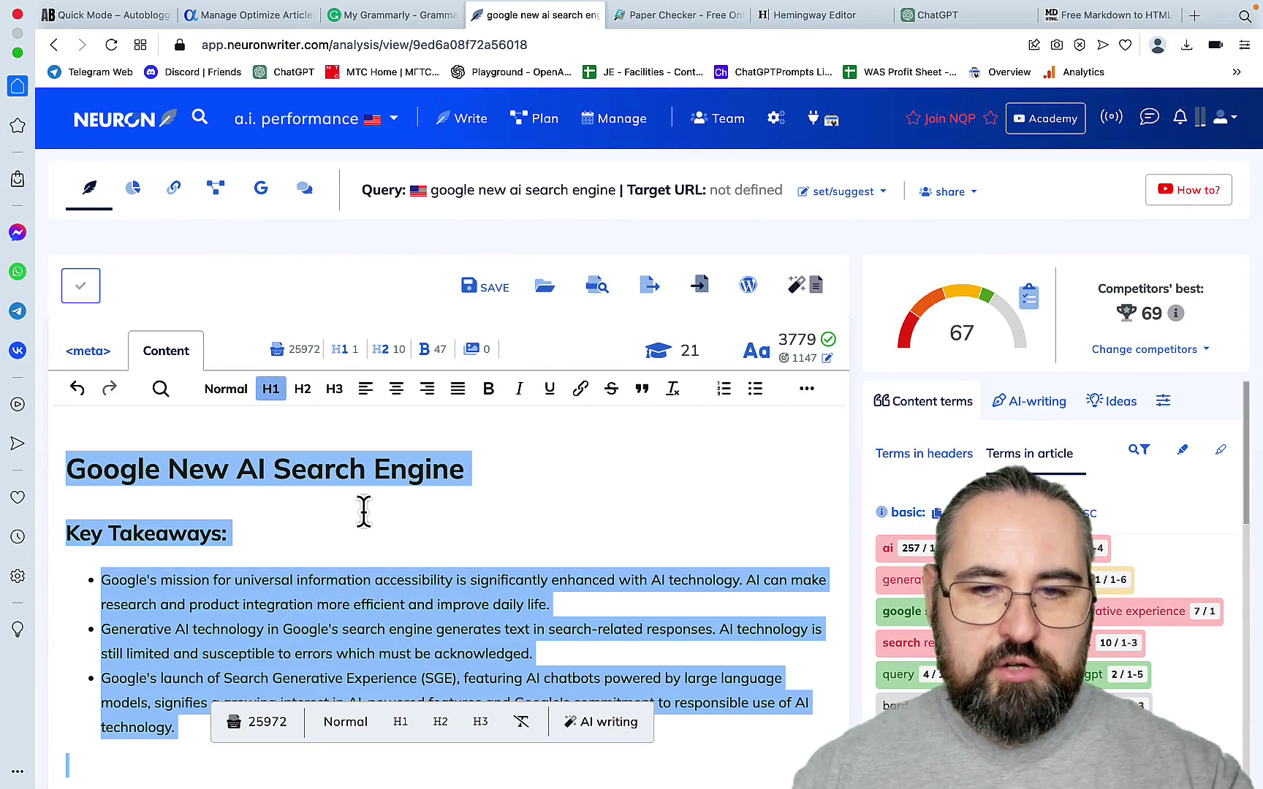
pyautogui.click(408, 21)
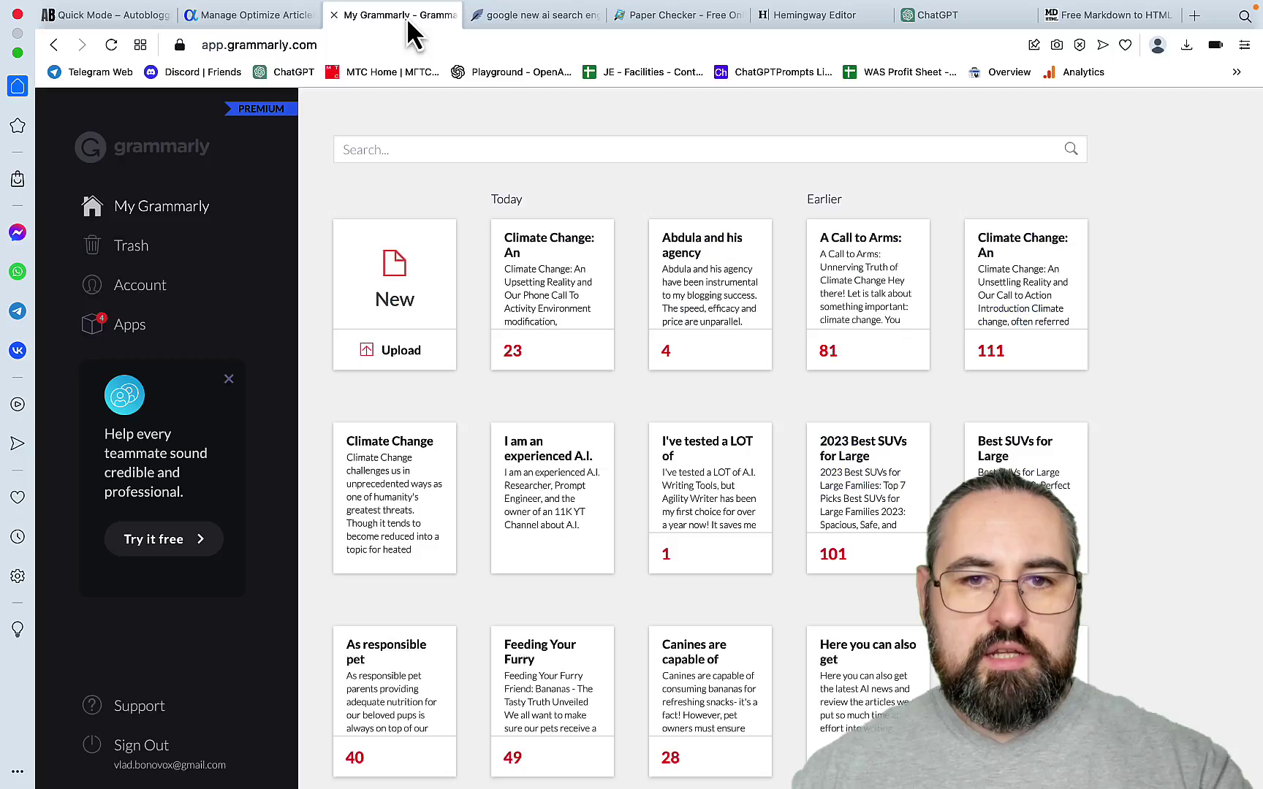
pyautogui.click(383, 321)
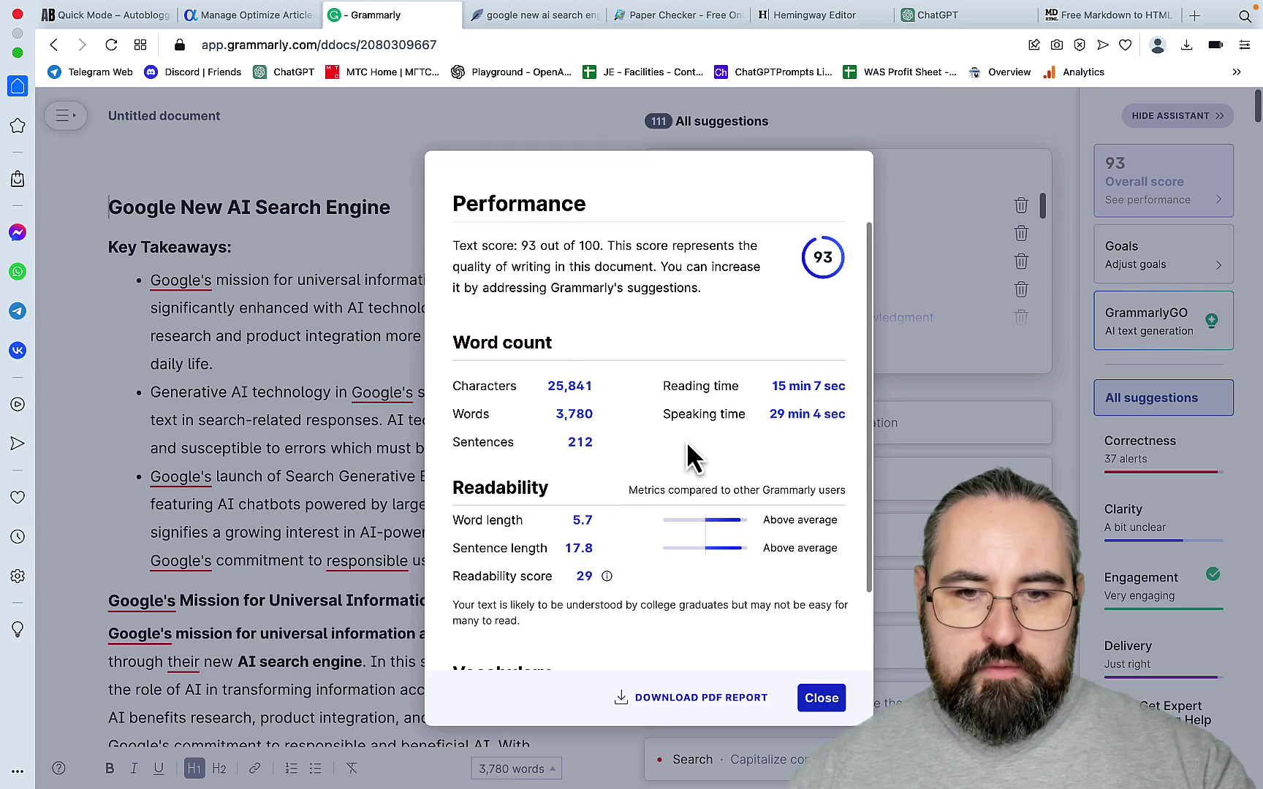
pyautogui.scroll(-2, 687, 443)
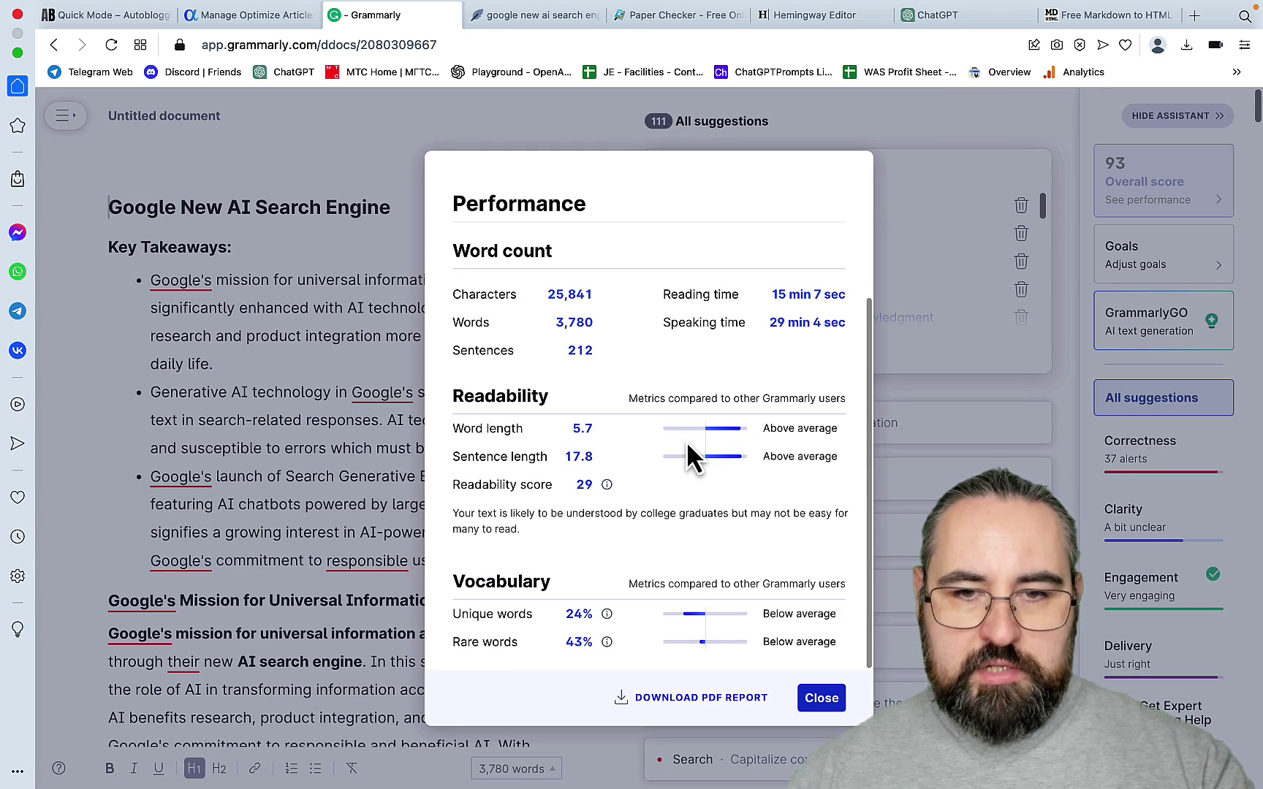
pyautogui.click(821, 698)
pyautogui.click(1169, 752)
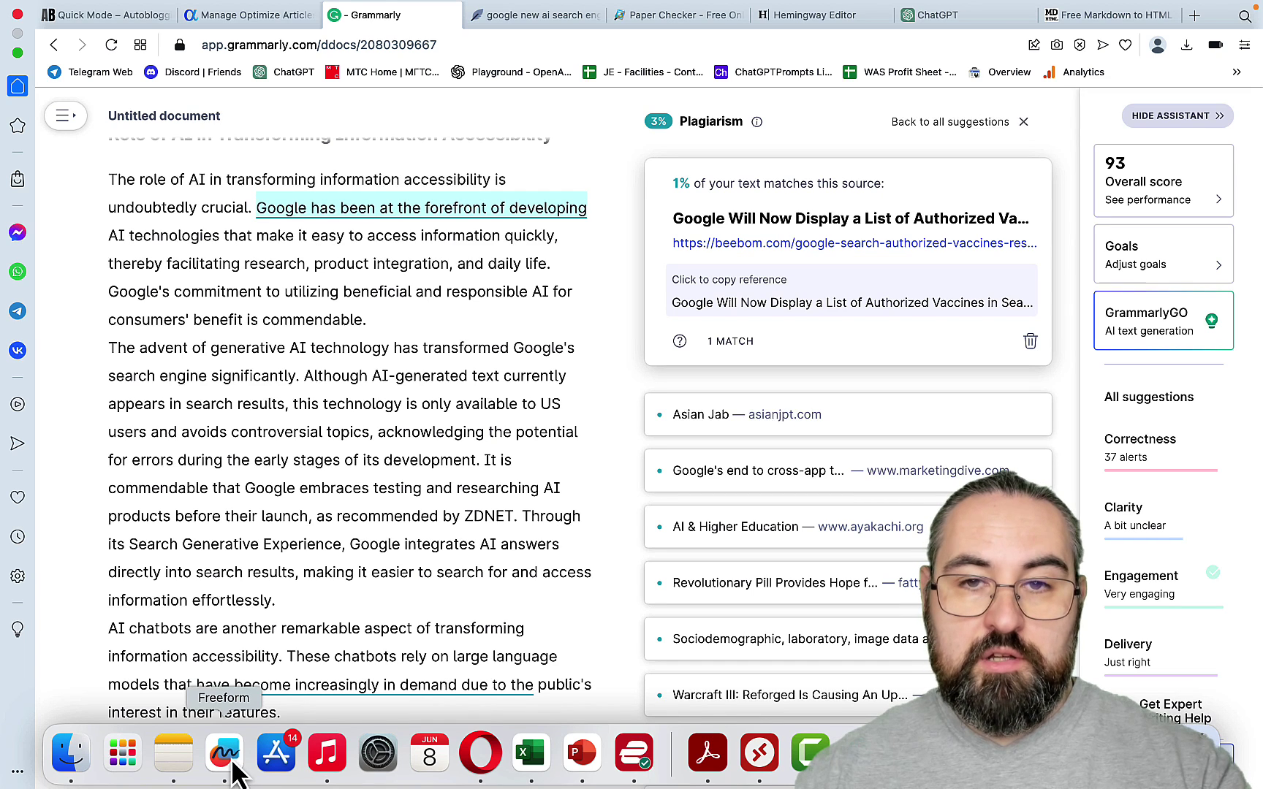
# Step: Record Autoblogging's Grammarly plagiarism score of 3 on the comparison board
pyautogui.click(225, 753)
pyautogui.click(915, 338)
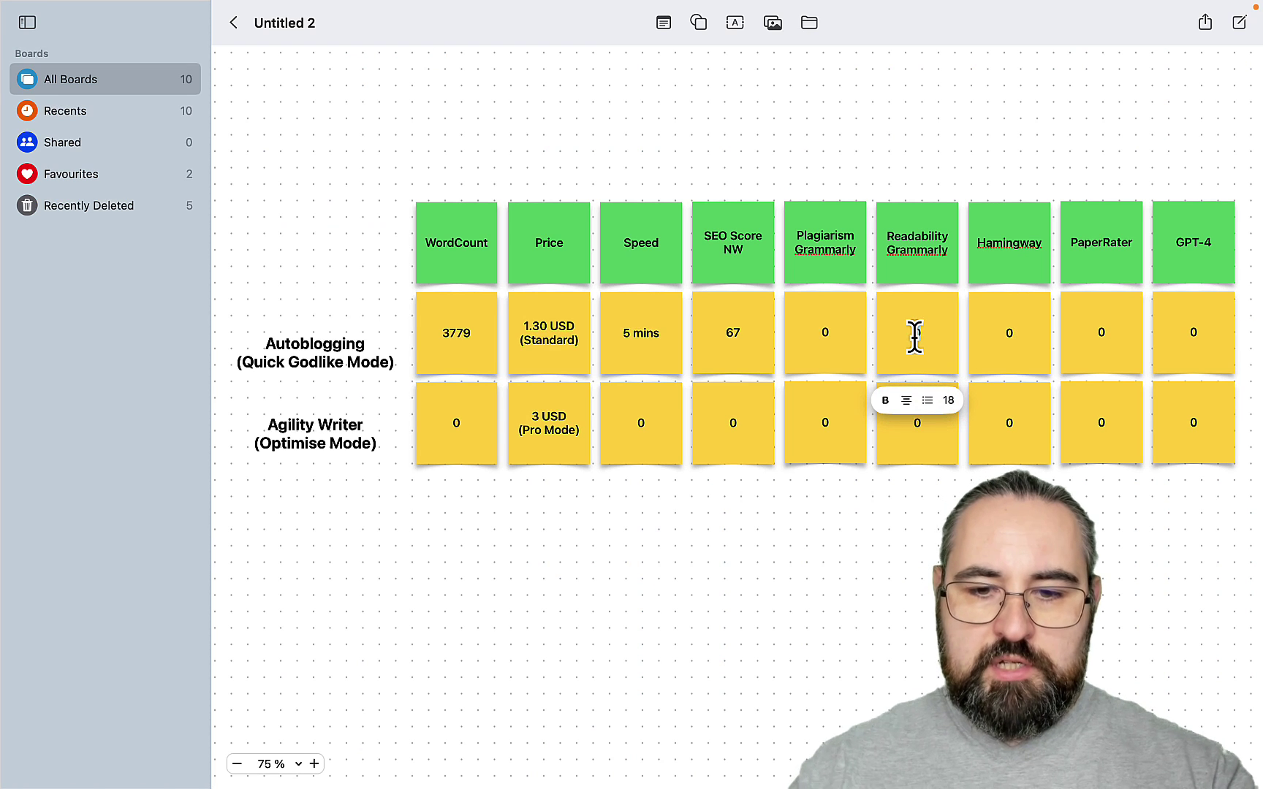
pyautogui.doubleClick(826, 330)
pyautogui.write('3')
pyautogui.click(848, 561)
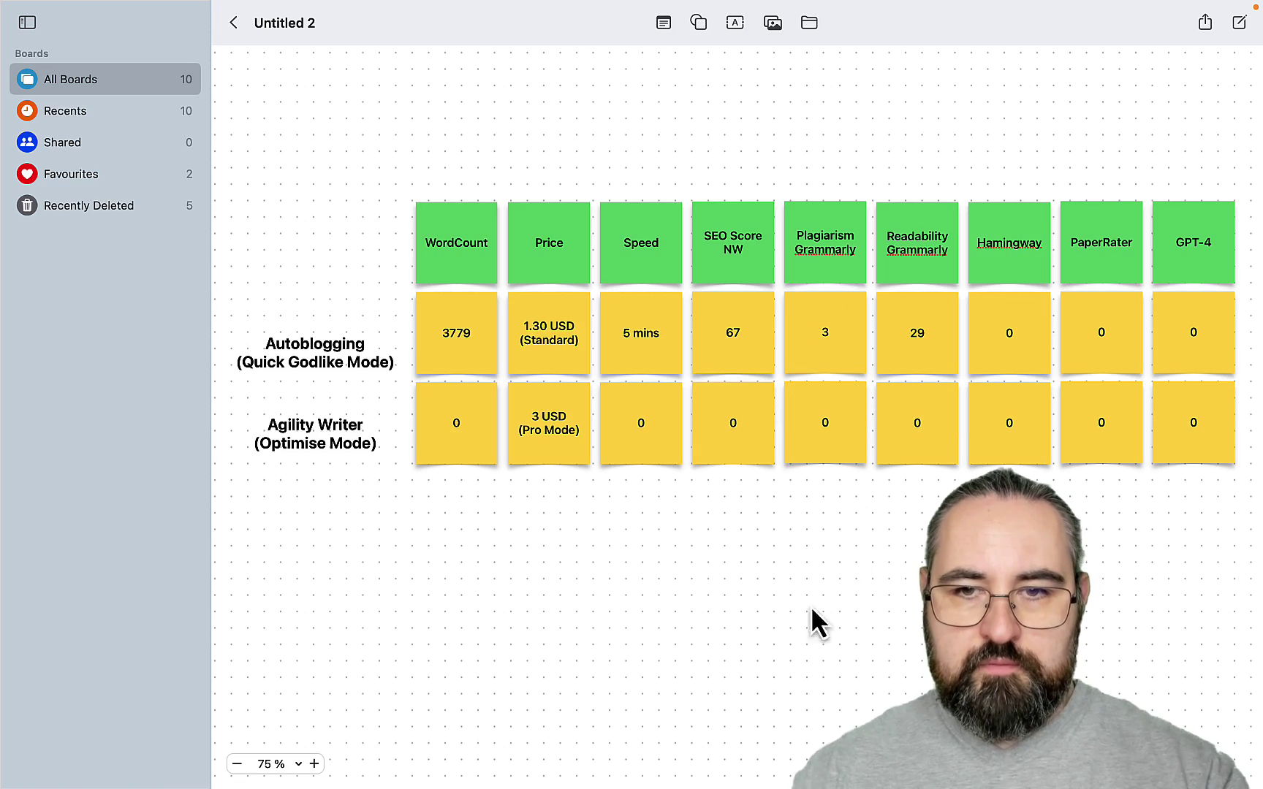
pyautogui.moveTo(515, 771)
pyautogui.click(480, 752)
# Step: Read the Hemingway grade (Grade 14, Poor) and edit Autoblogging's Hamingway note on the board
pyautogui.click(833, 25)
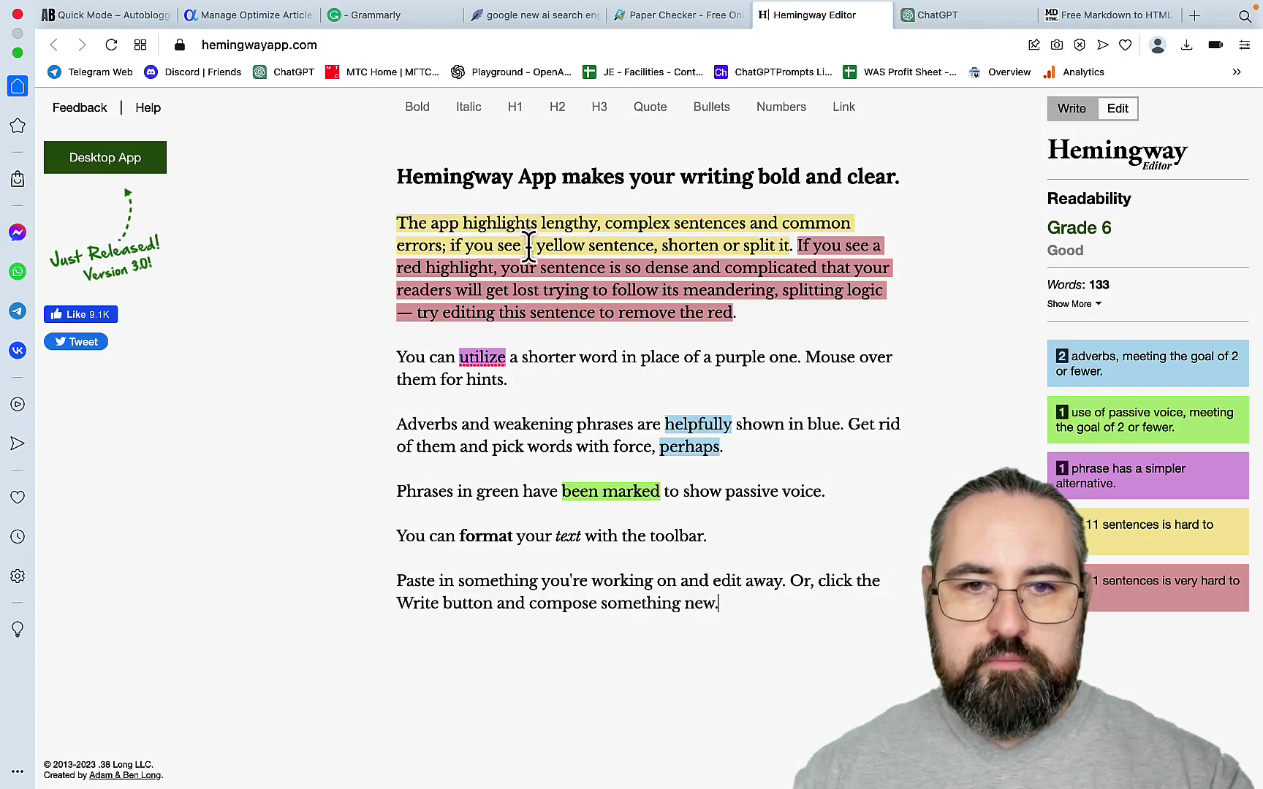
pyautogui.scroll(-15, 751, 387)
pyautogui.scroll(20, 751, 388)
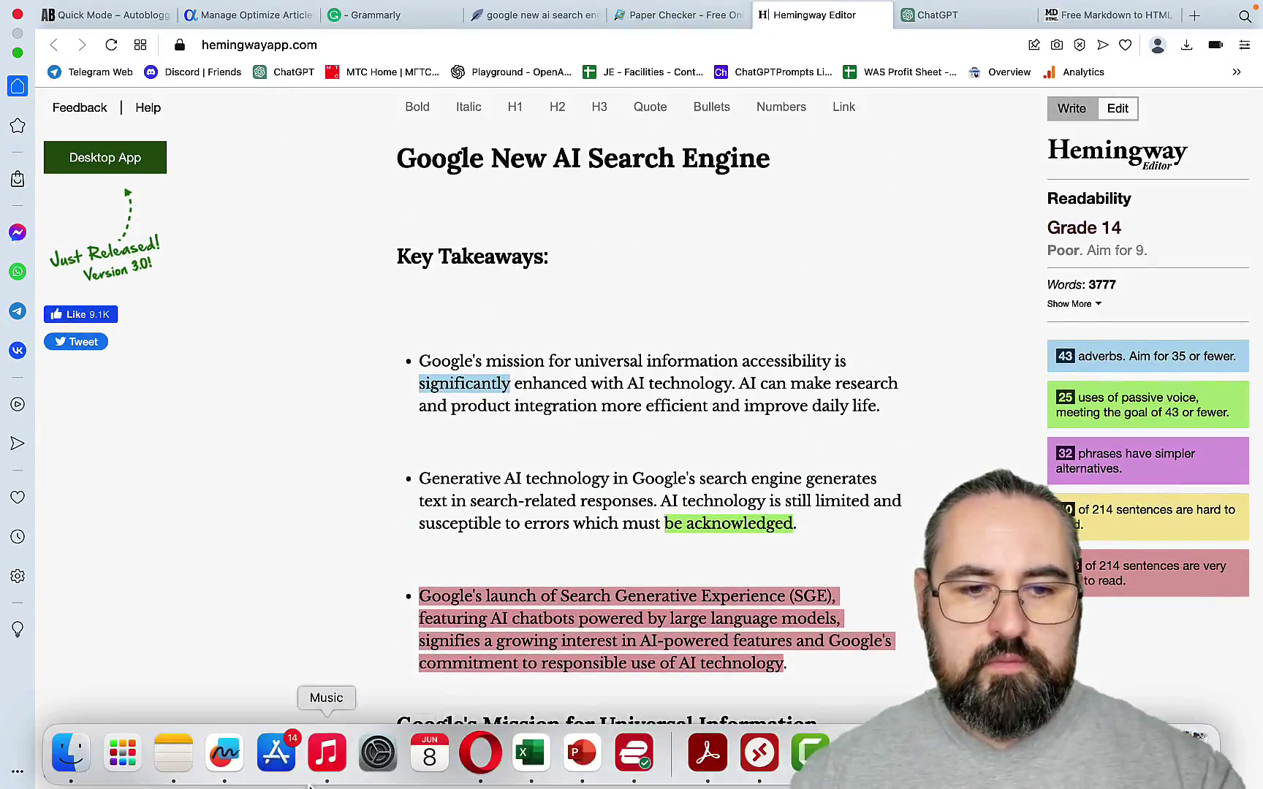
pyautogui.click(222, 753)
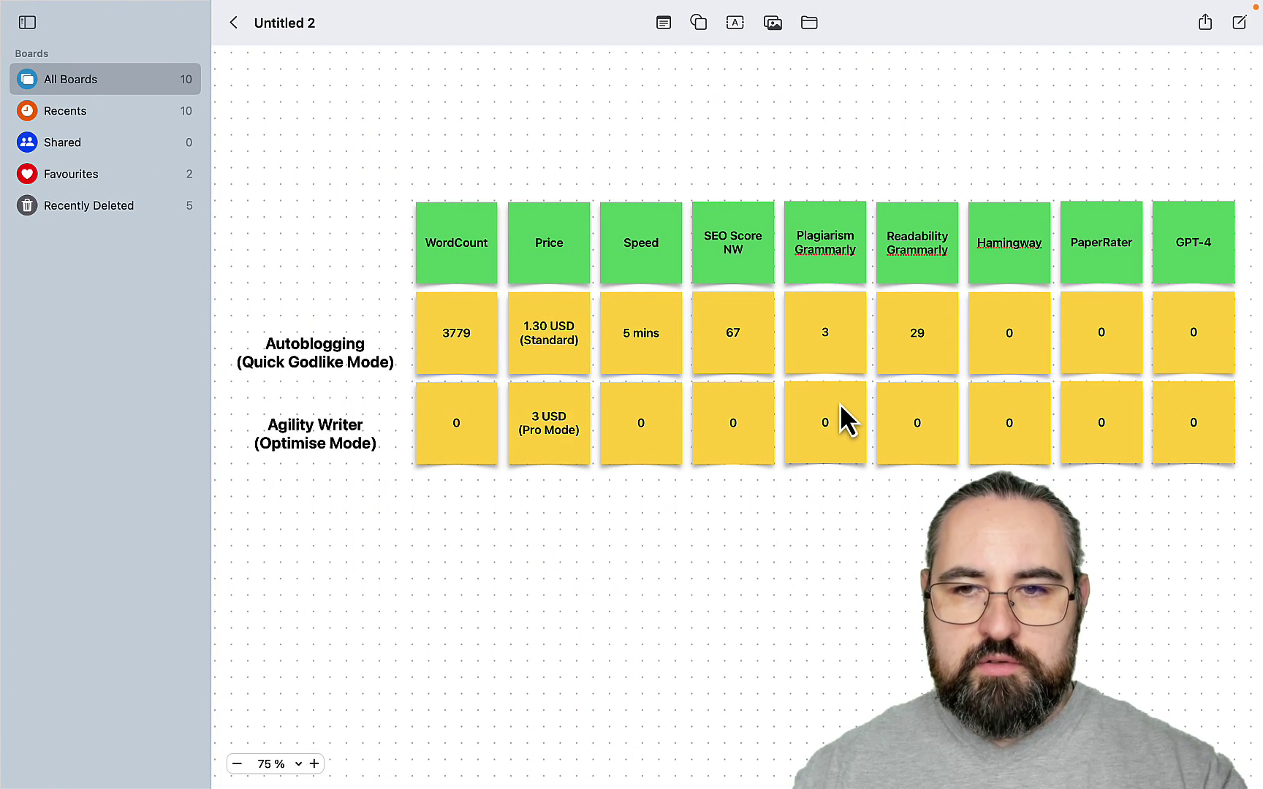
pyautogui.click(1006, 330)
pyautogui.click(1006, 331)
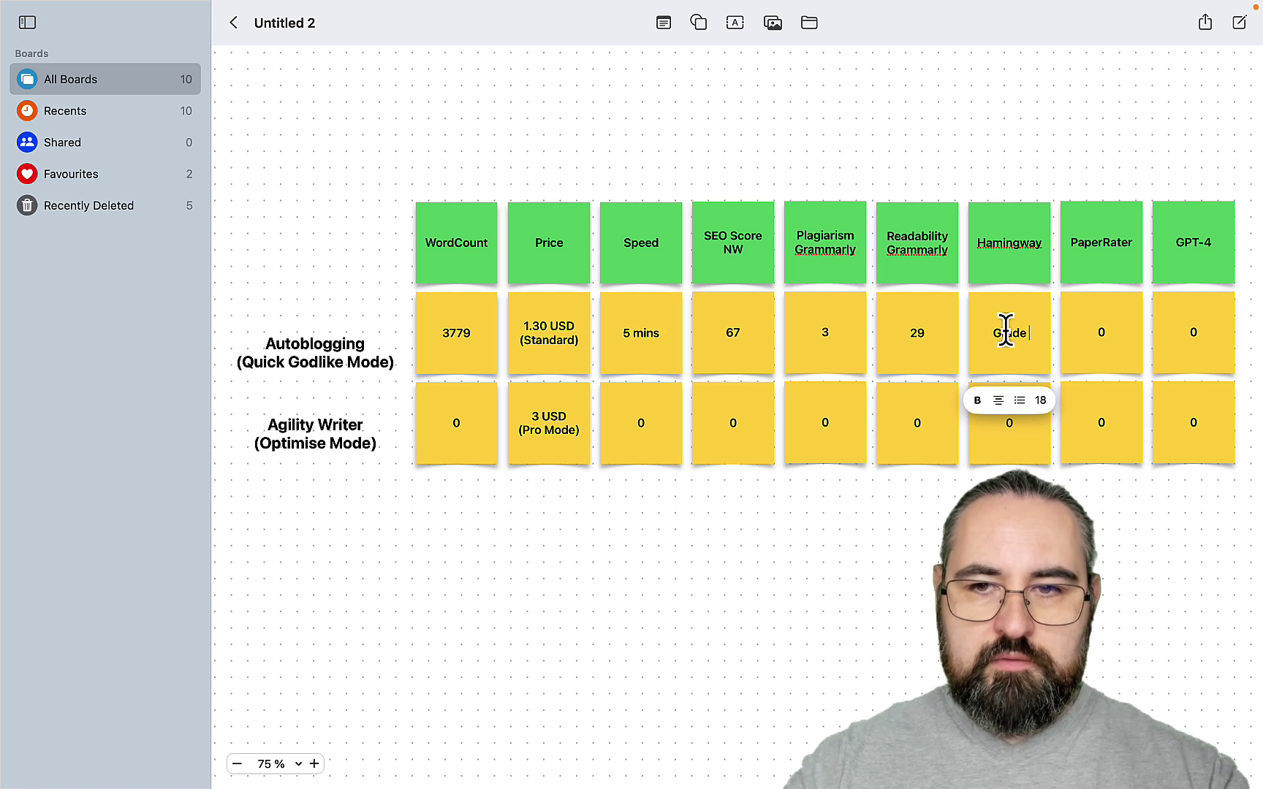
pyautogui.press('super+Tab')
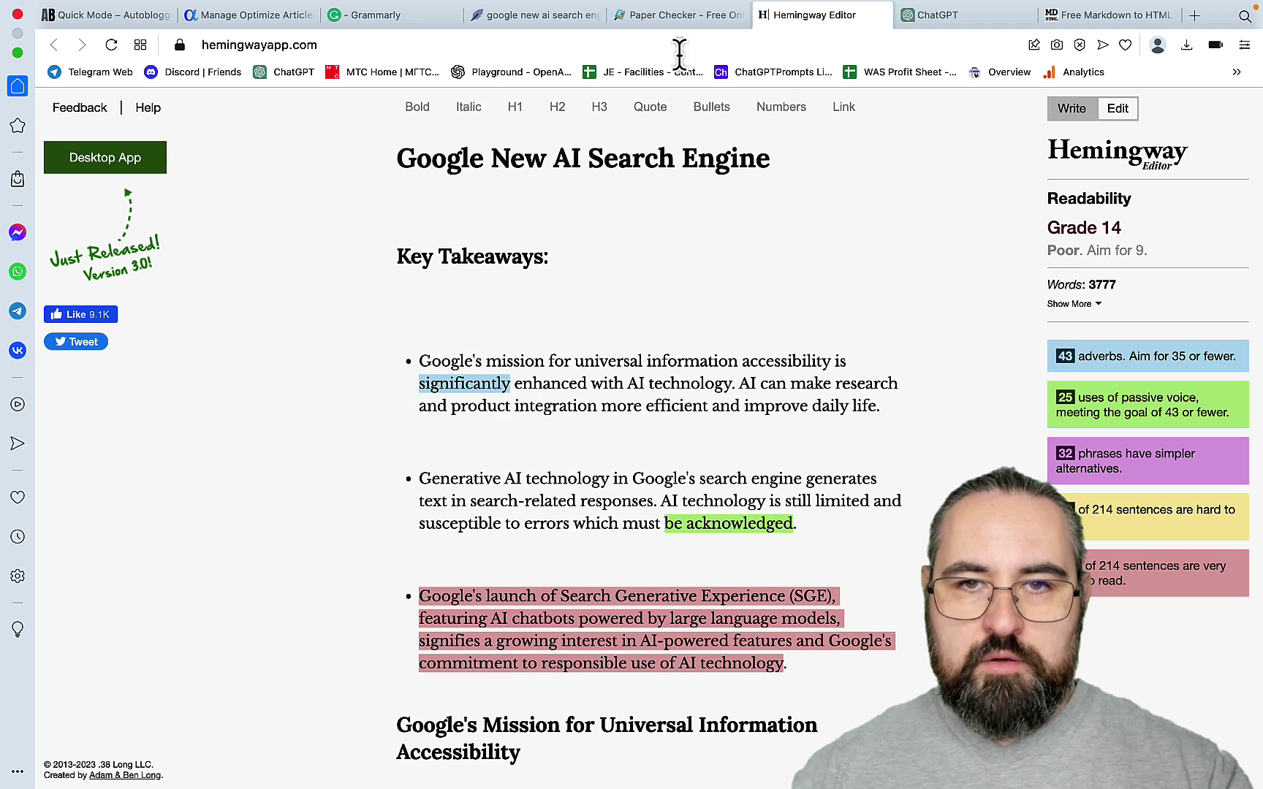
# Step: Paste the full article into PaperRater's essay box
pyautogui.click(677, 16)
pyautogui.scroll(-3, 413, 633)
pyautogui.click(366, 491)
pyautogui.press('super+v')
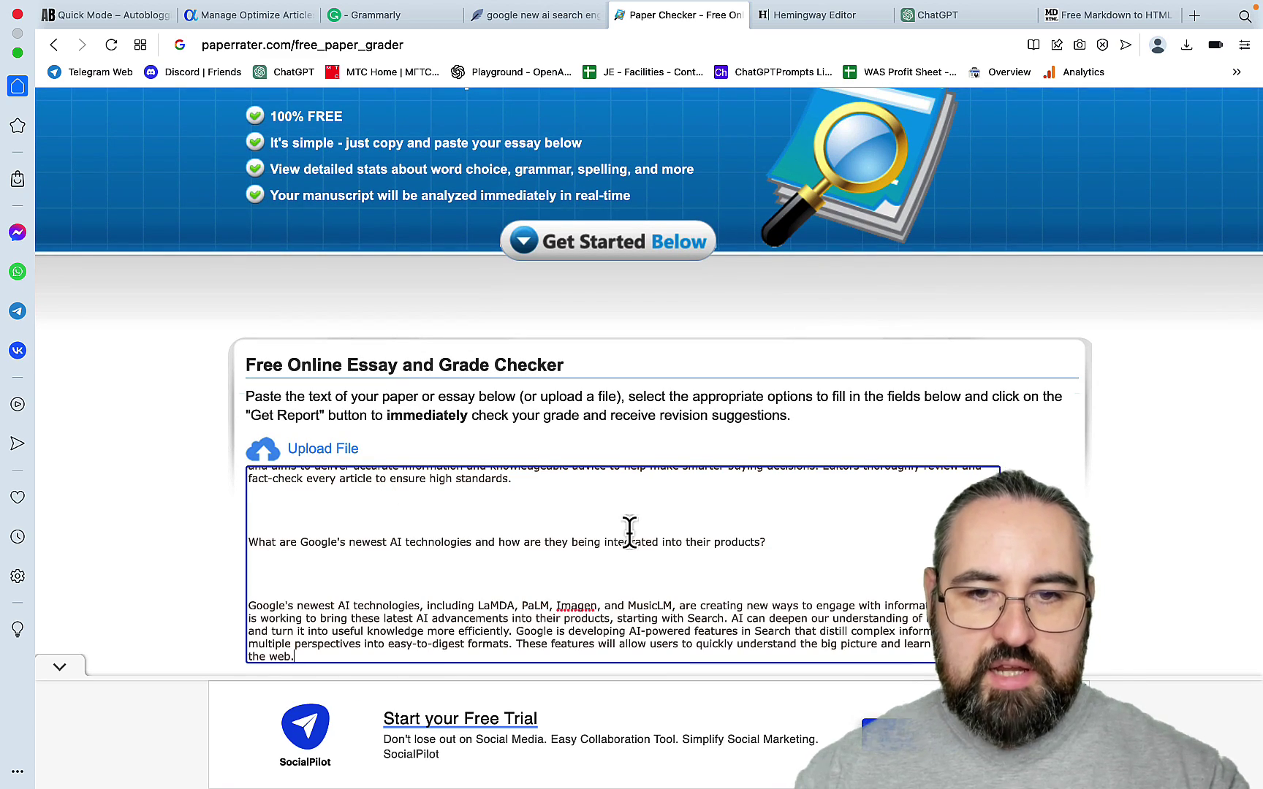
# Step: Edit the PaperRater column heading on the comparison board
pyautogui.click(223, 780)
pyautogui.doubleClick(1122, 242)
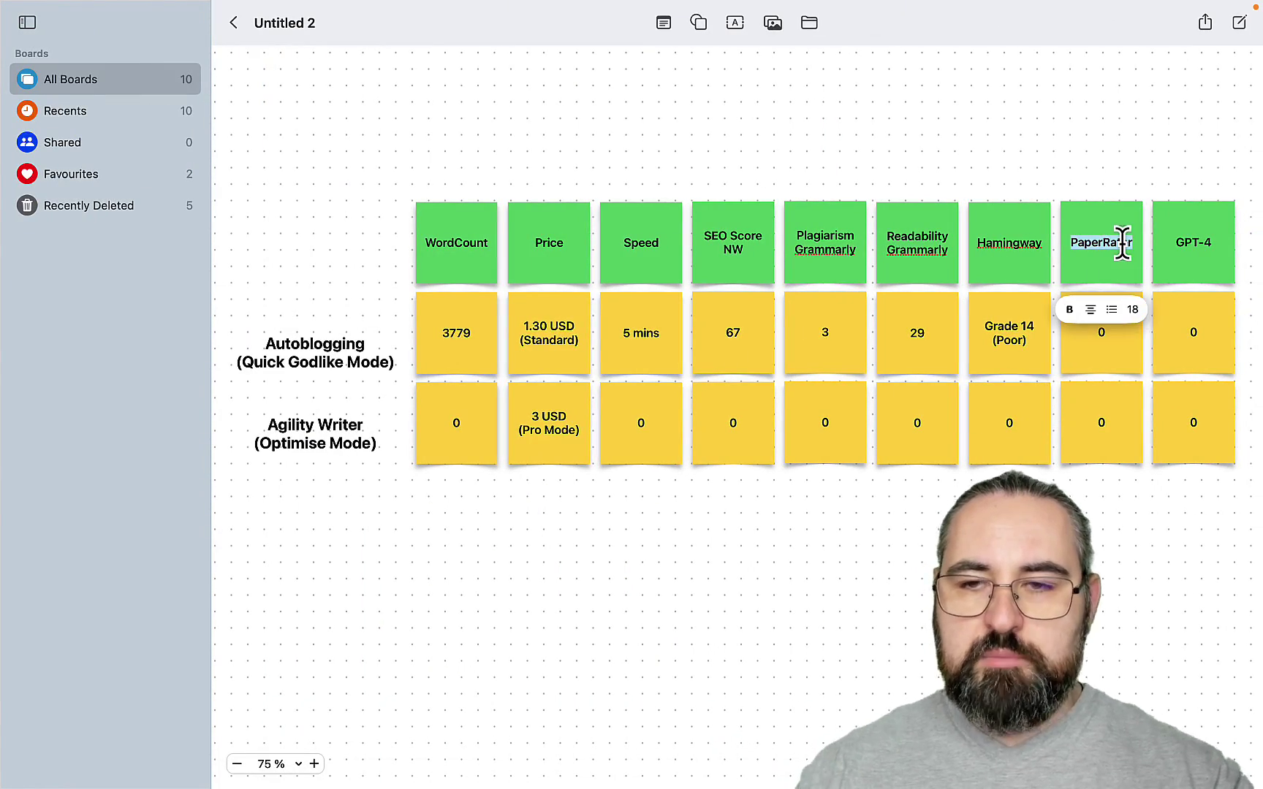
pyautogui.click(1121, 243)
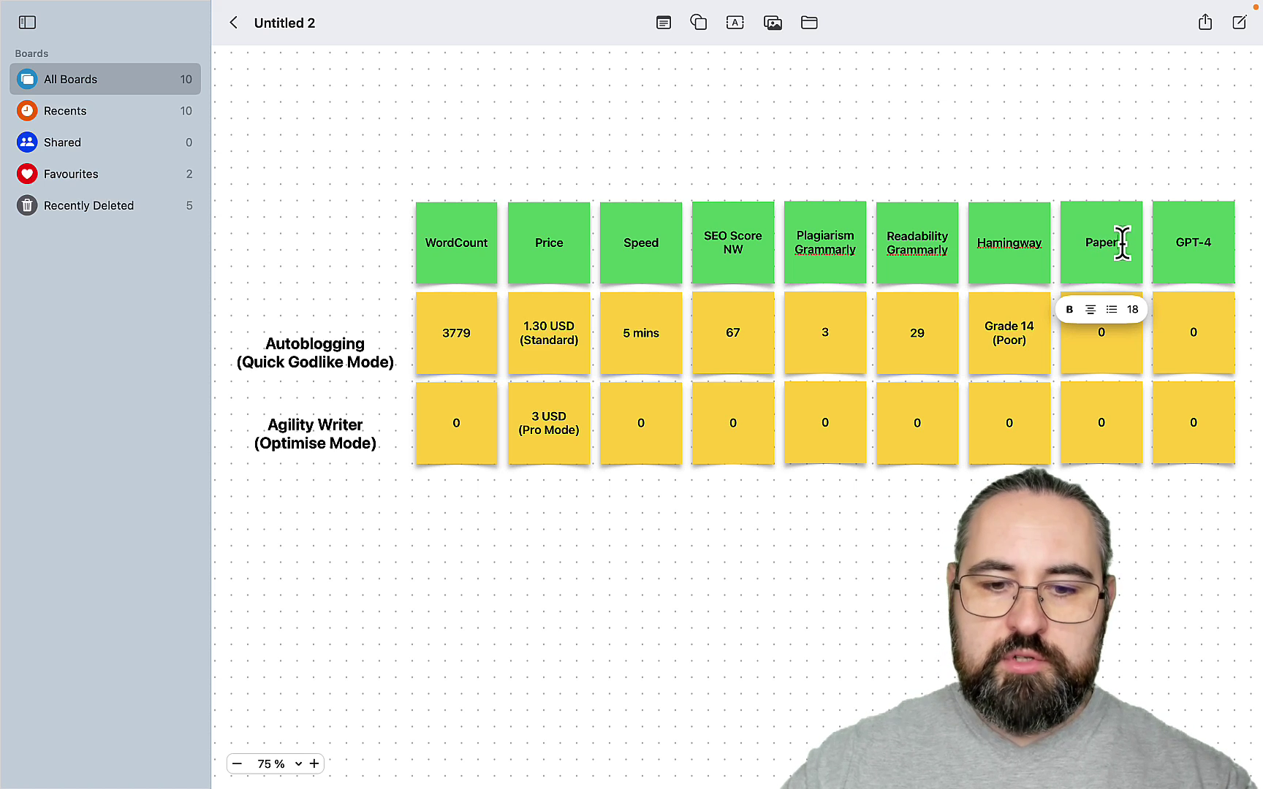
# Step: Submit the article to PaperRater as a College (Undergraduate) Article/Blog with the terms accepted
pyautogui.hotkey('ctrl', 'Left')
pyautogui.scroll(-5, 596, 475)
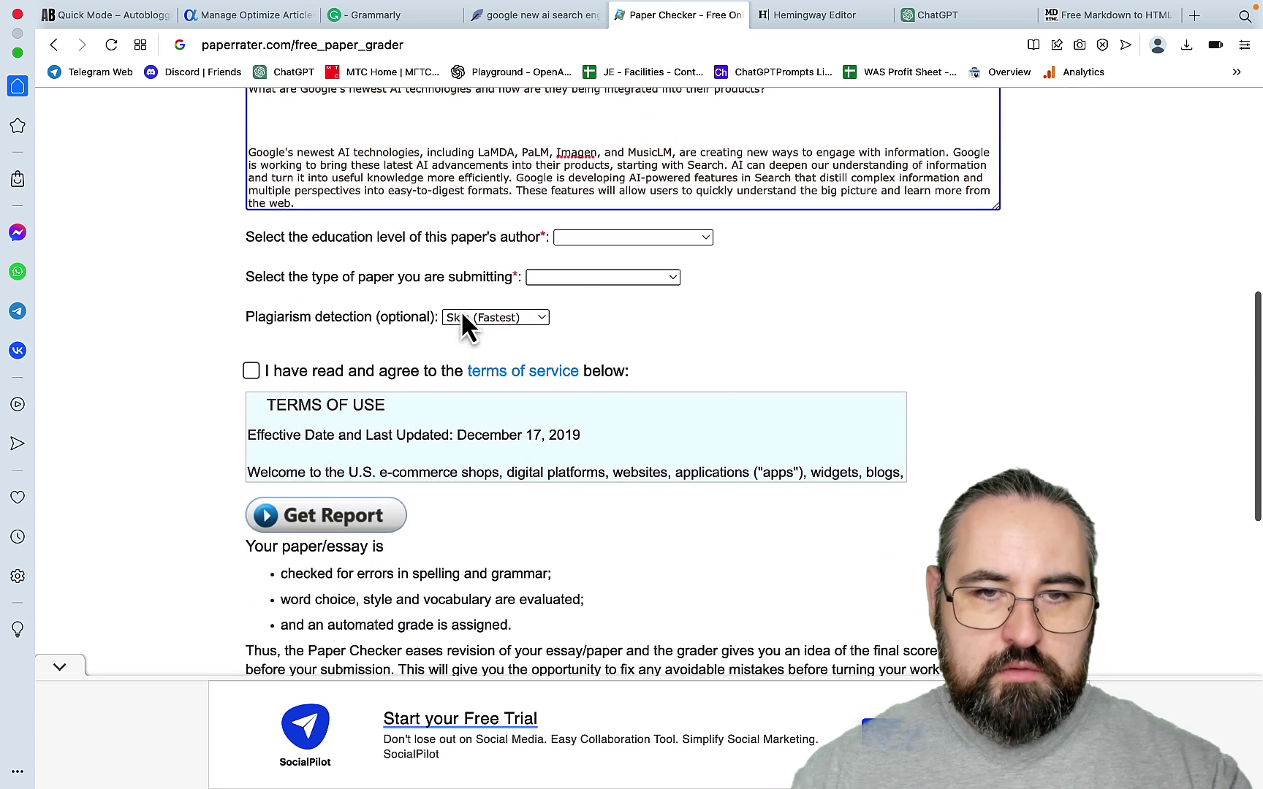
pyautogui.click(646, 244)
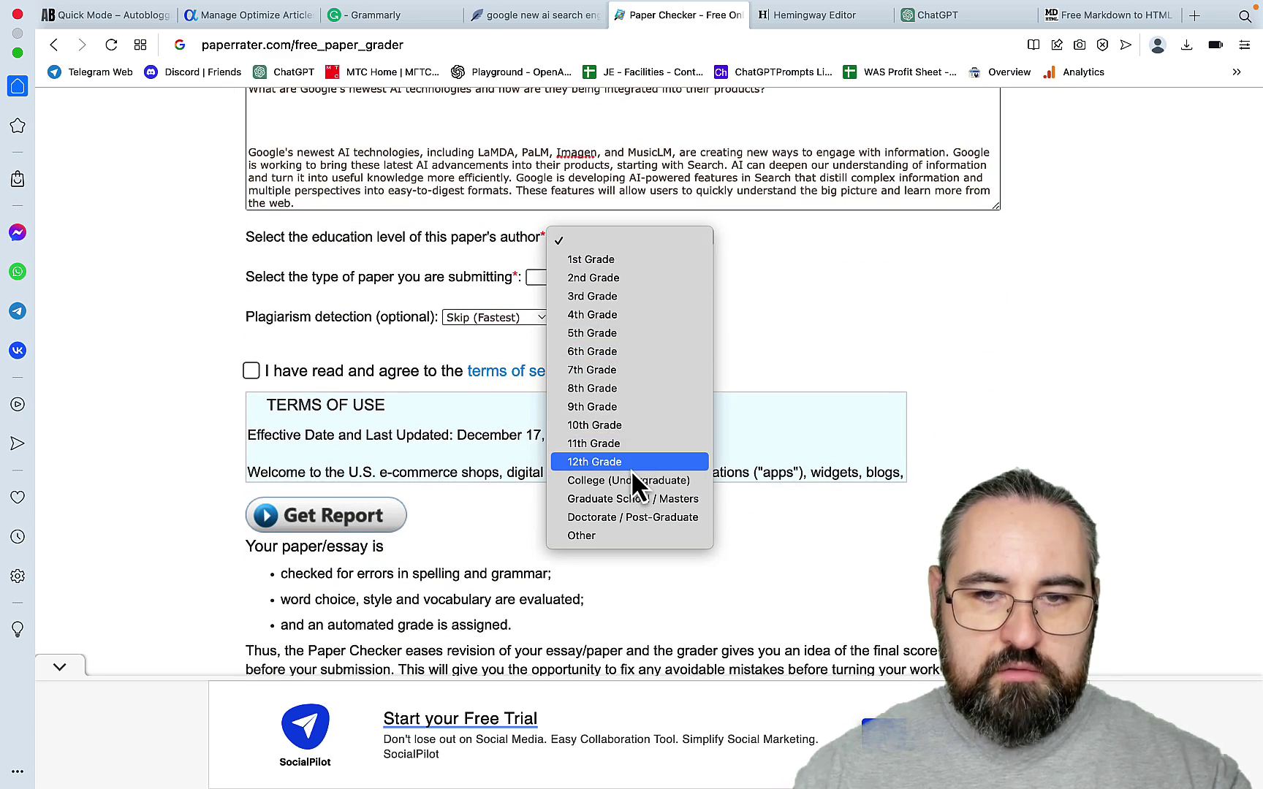
pyautogui.click(596, 485)
pyautogui.click(616, 276)
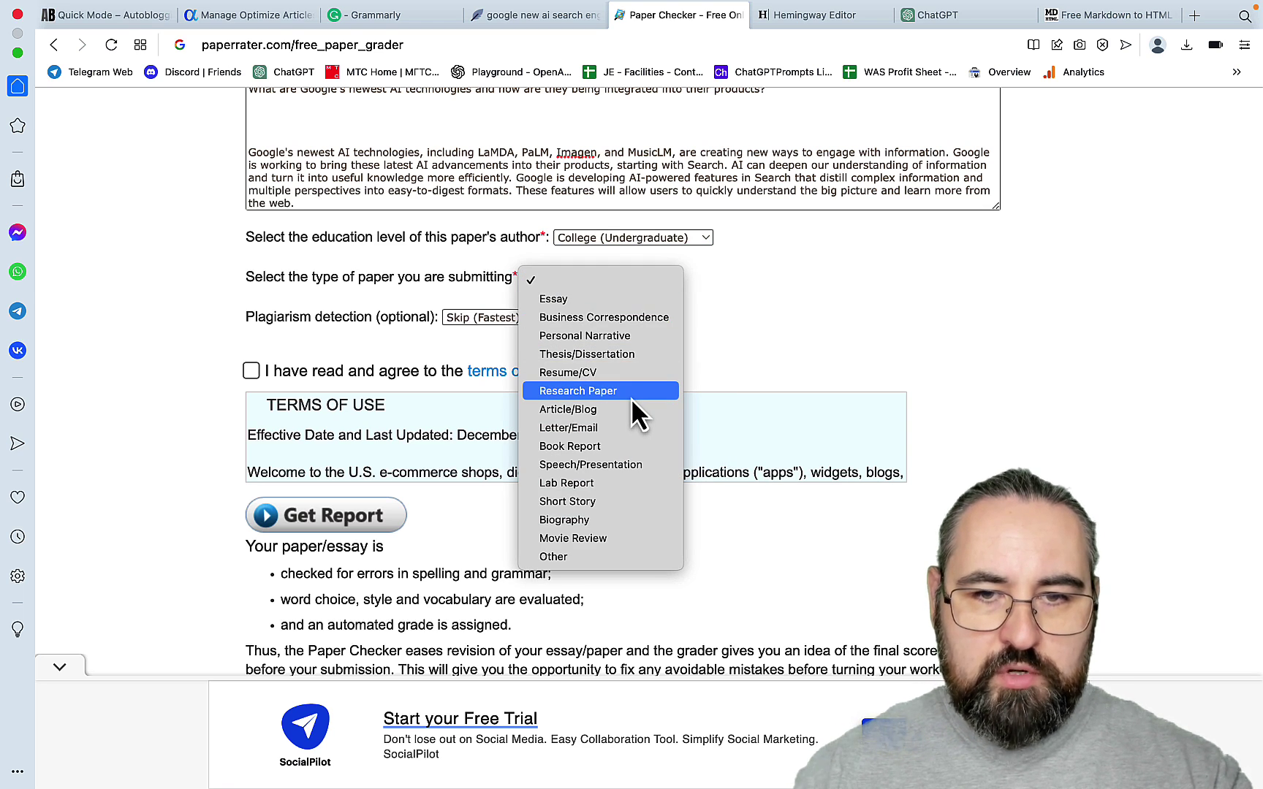
pyautogui.click(615, 411)
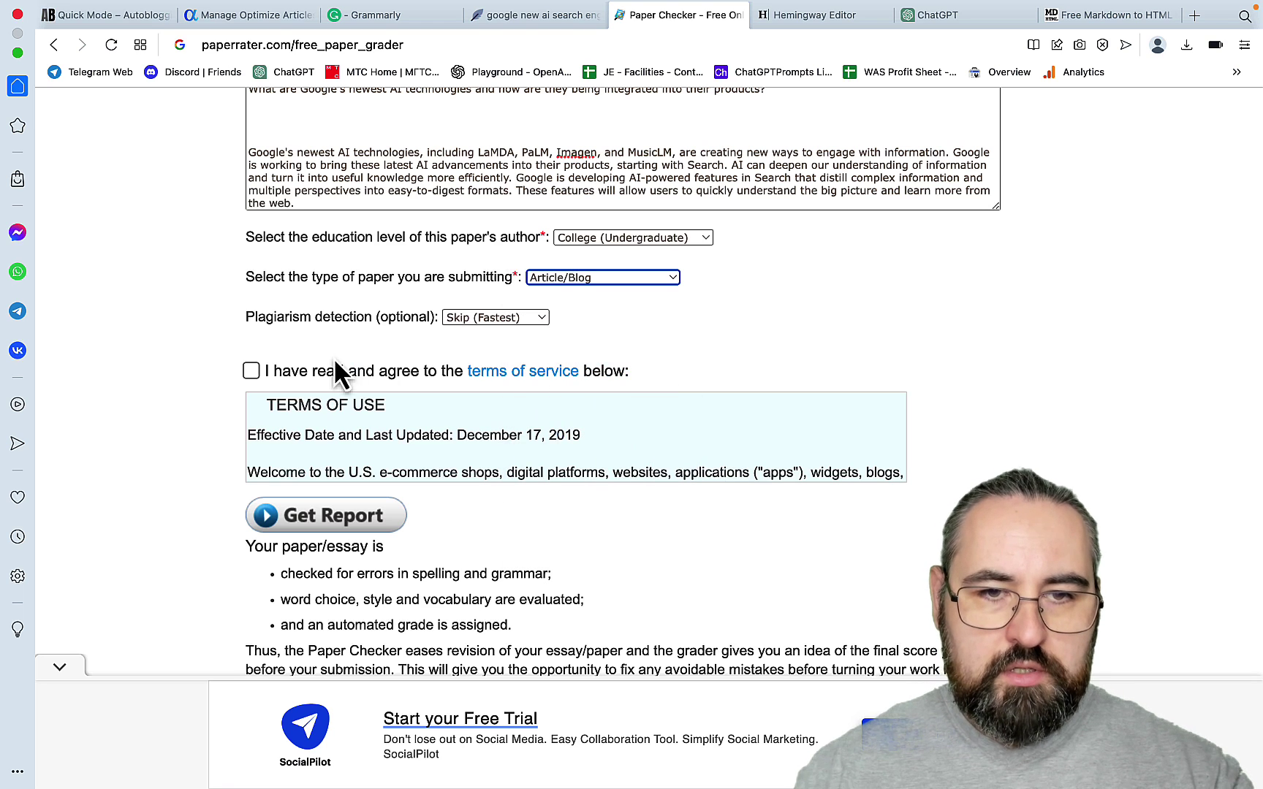
pyautogui.click(251, 371)
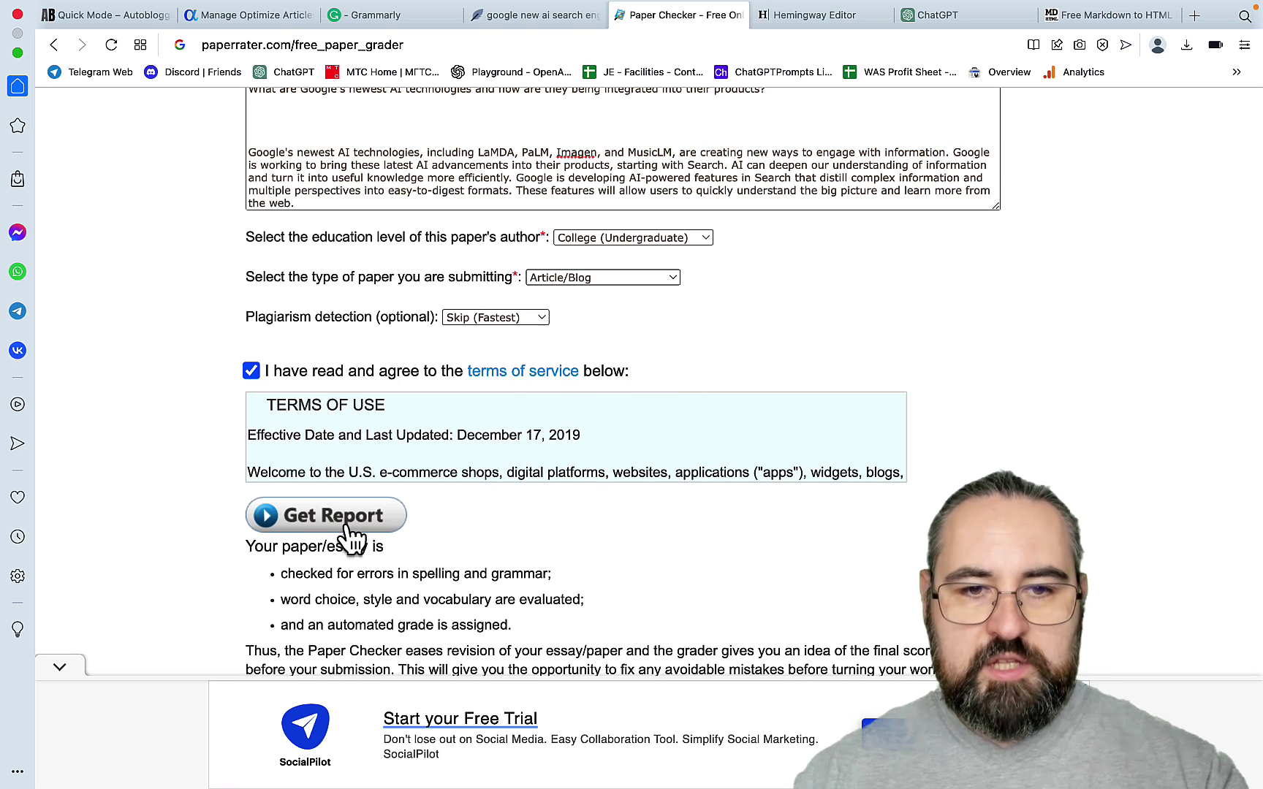
pyautogui.click(348, 521)
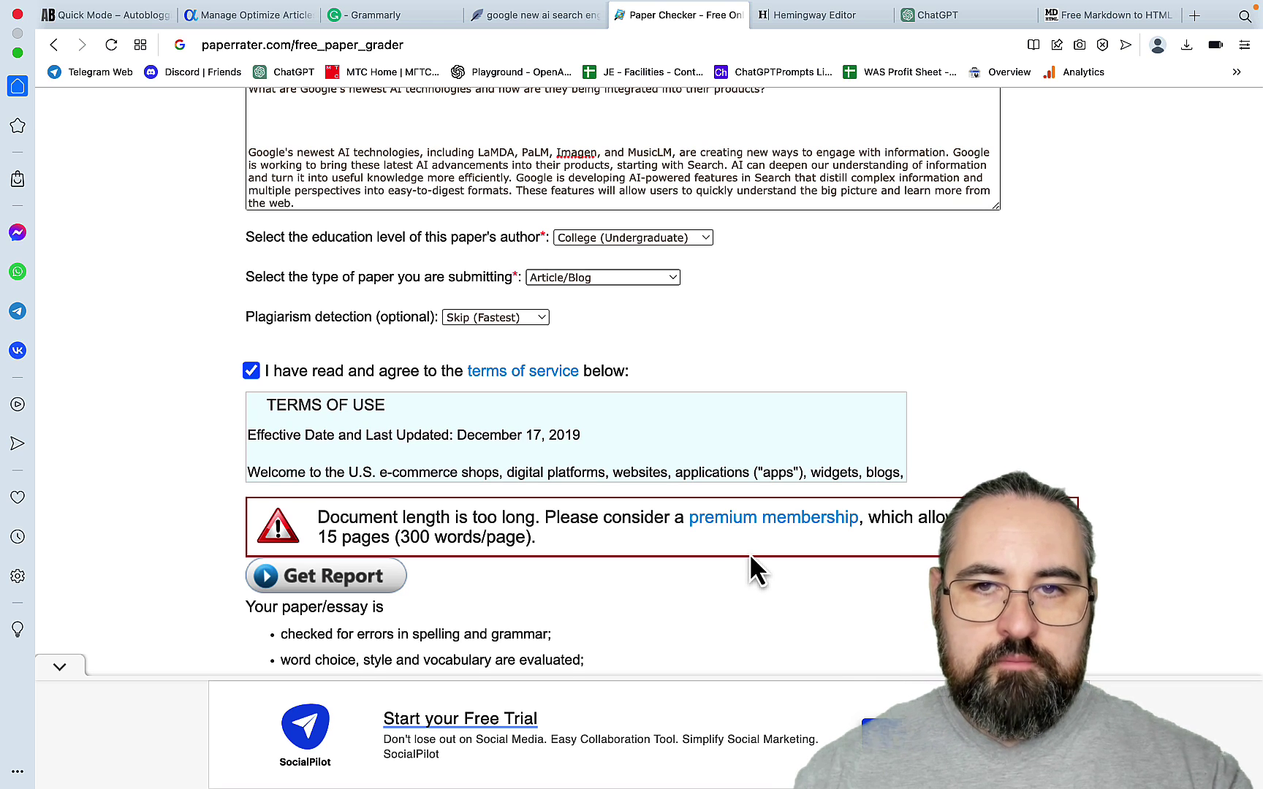
# Step: Copy a shorter passage of the article from Grammarly and check its length in a word counter
pyautogui.click(289, 16)
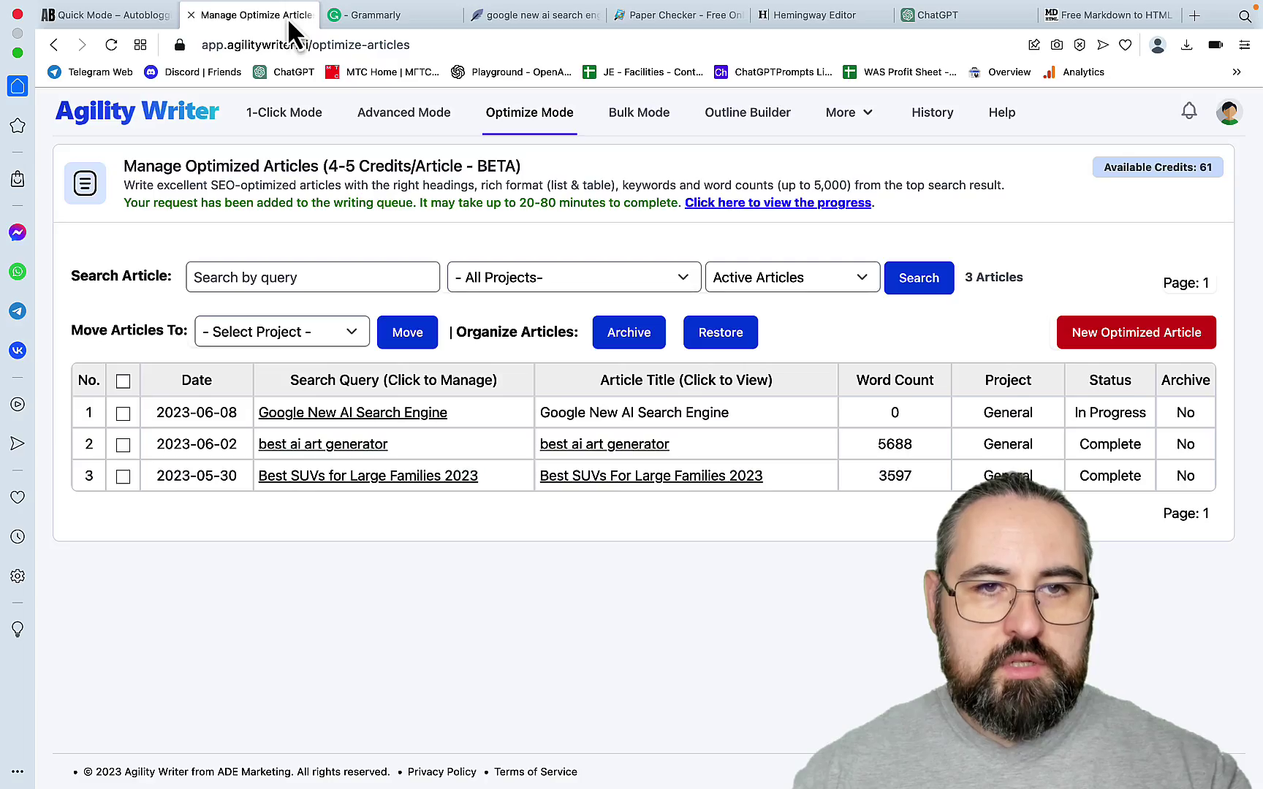
pyautogui.click(423, 26)
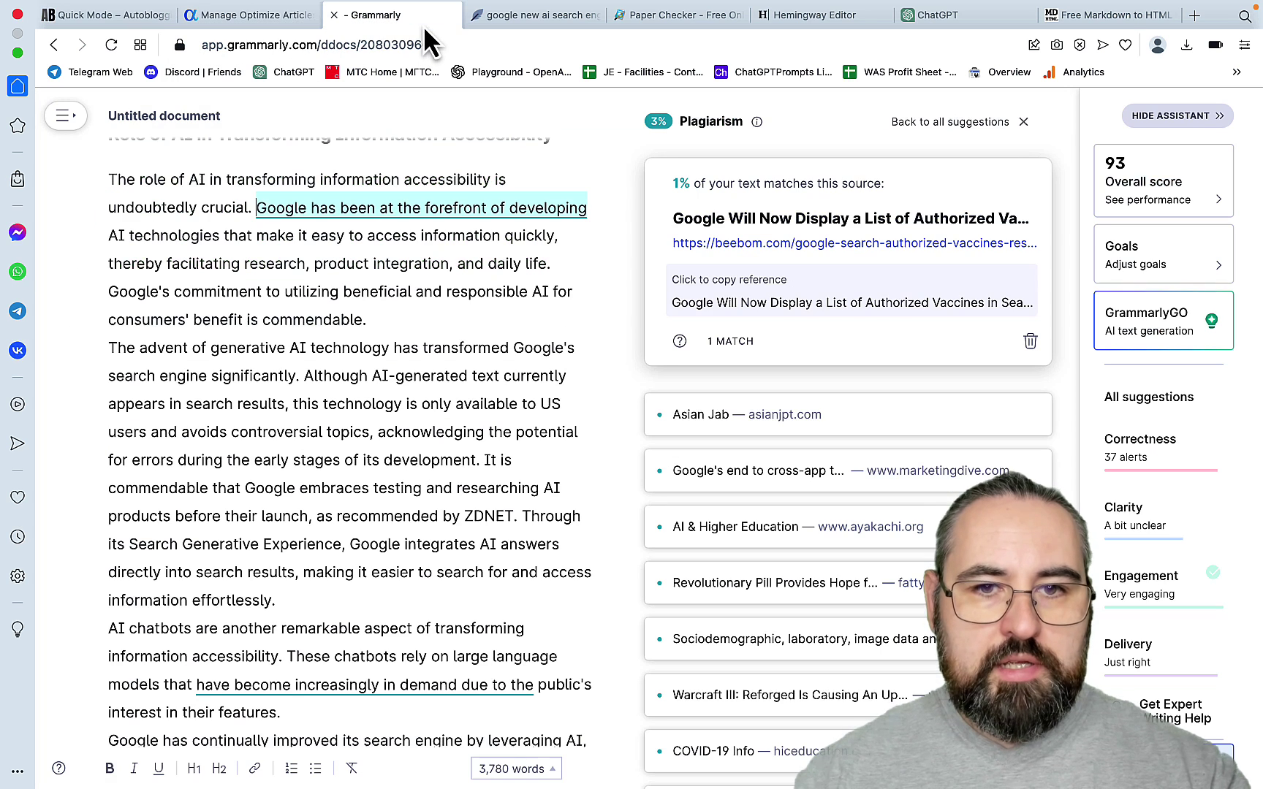
pyautogui.moveTo(361, 292); pyautogui.dragTo(370, 488)
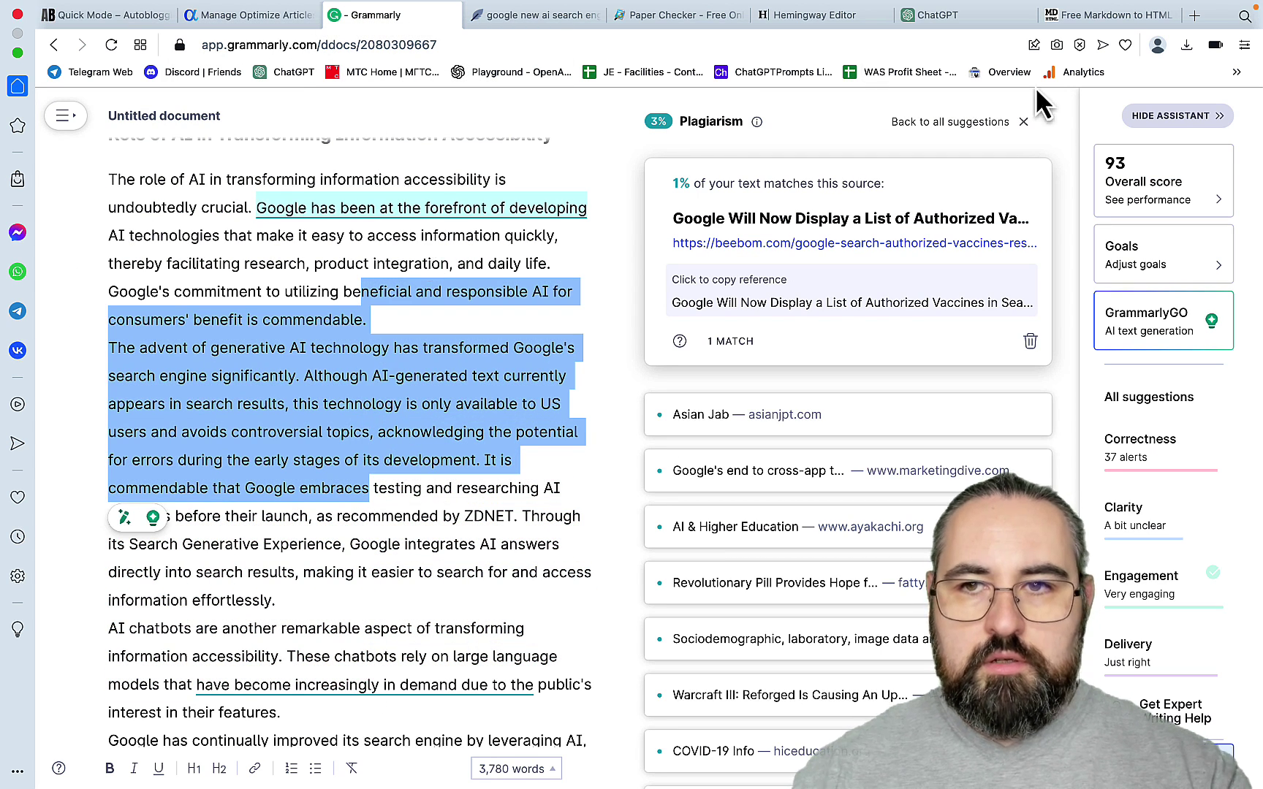
pyautogui.click(1195, 15)
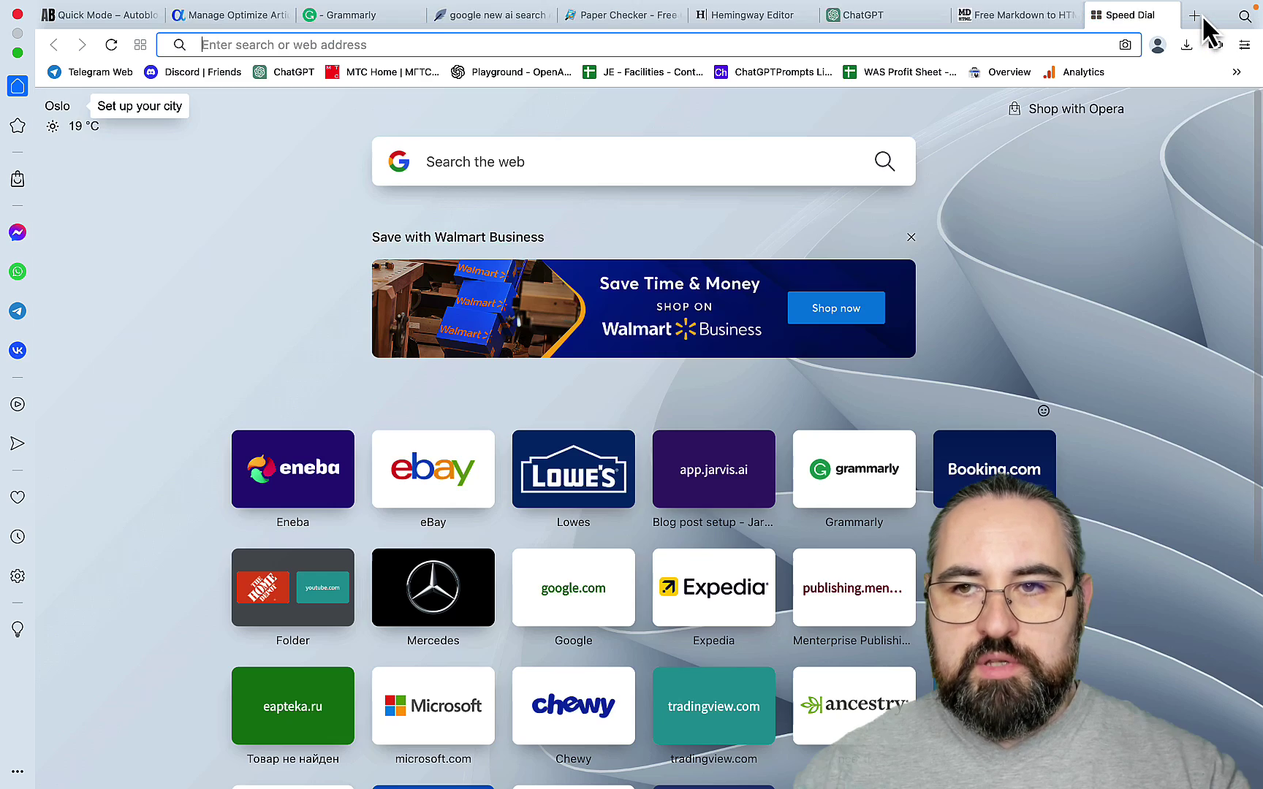
pyautogui.click(1236, 71)
pyautogui.click(888, 355)
pyautogui.hotkey('ctrl', 'a')
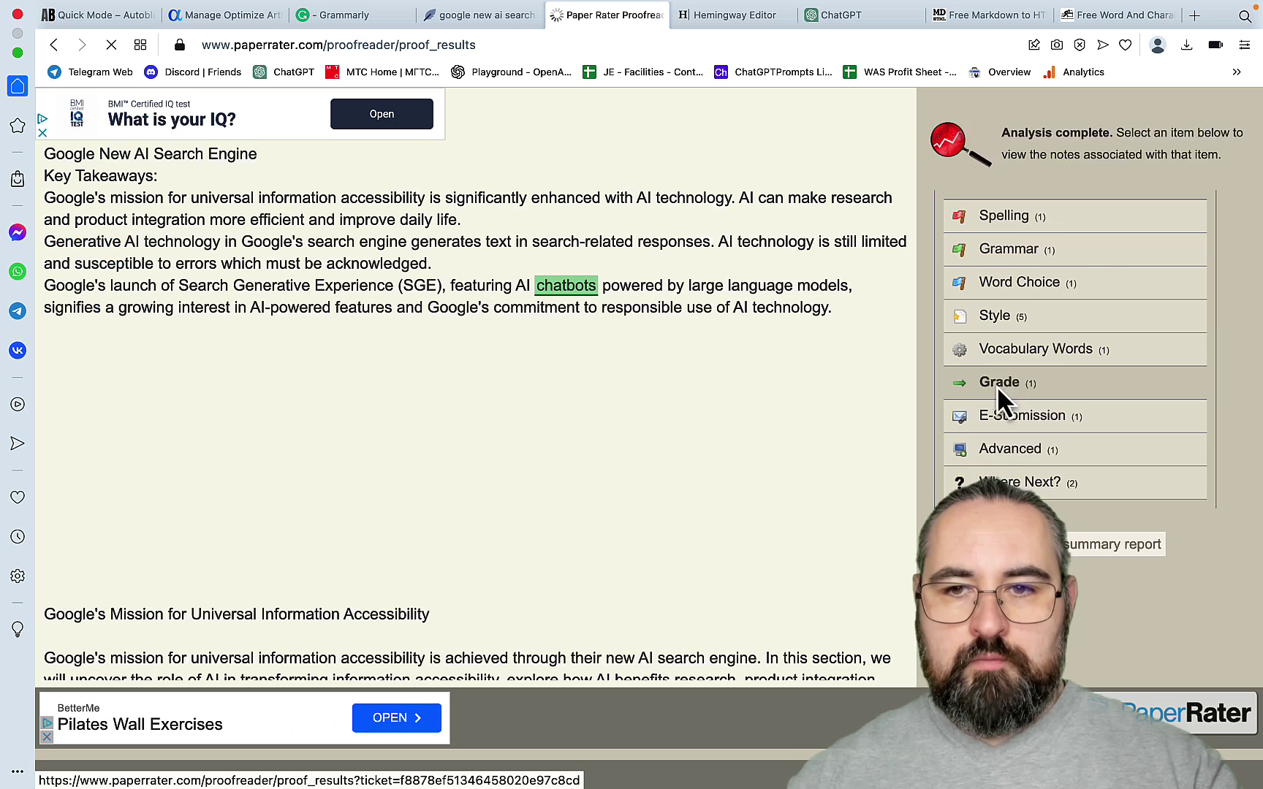
# Step: Read and copy the 92 A grade from PaperRater's grade details
pyautogui.click(997, 386)
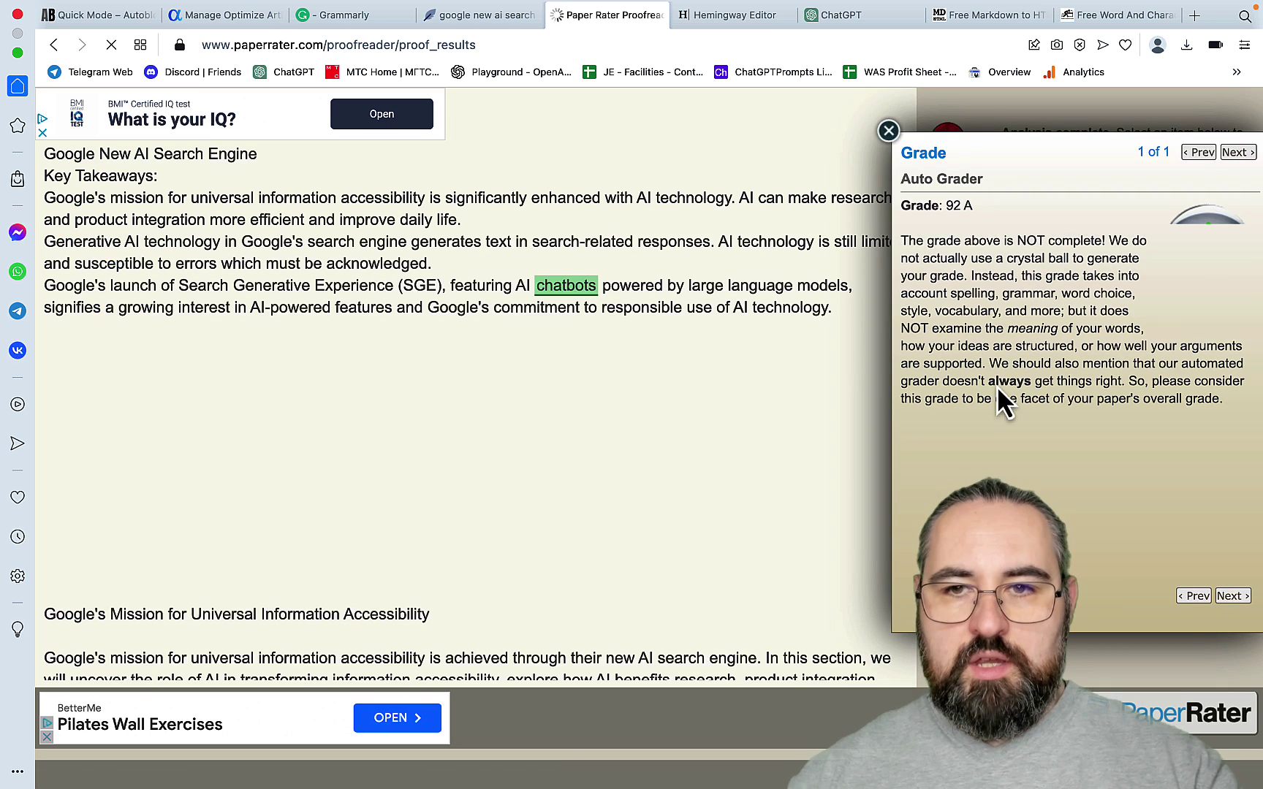
pyautogui.moveTo(980, 206); pyautogui.dragTo(952, 207)
pyautogui.click(531, 766)
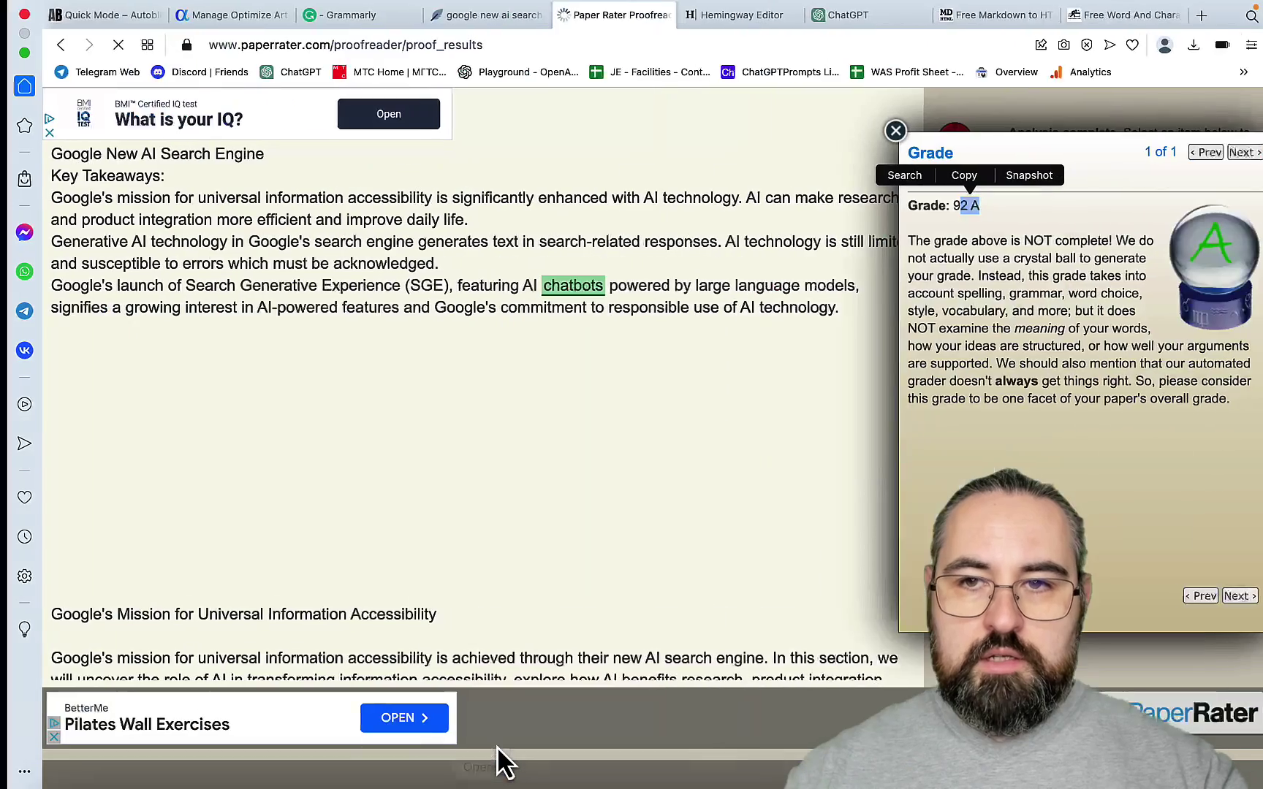
# Step: Log the PaperChecker score, then send GPT-4 the editor-rating prompt
pyautogui.click(499, 761)
pyautogui.click(868, 23)
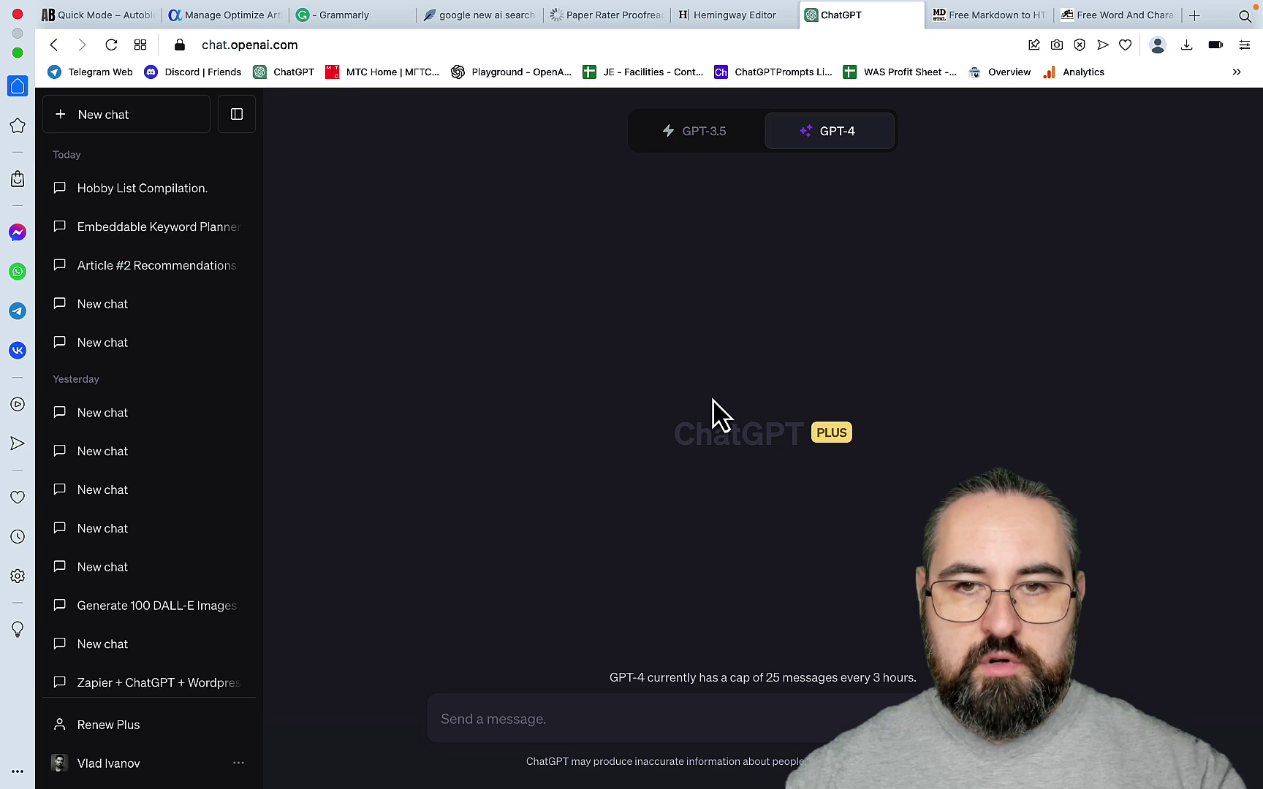
pyautogui.click(513, 701)
pyautogui.write('You are an expert blogger-copywriter that also acts as an editor. I want you evaluate the following excerpt from a blog post and rate it from 1 to 10. Explain your decision.')
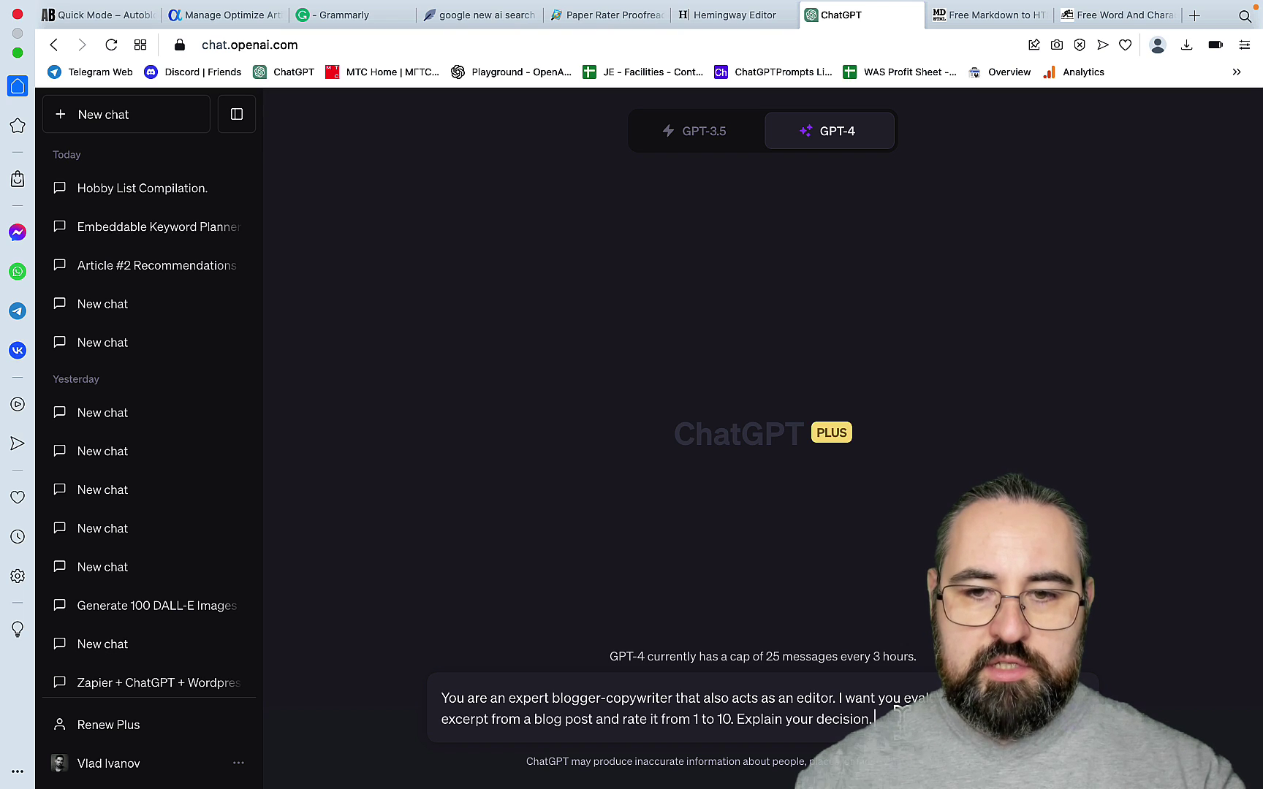
pyautogui.press('Return')
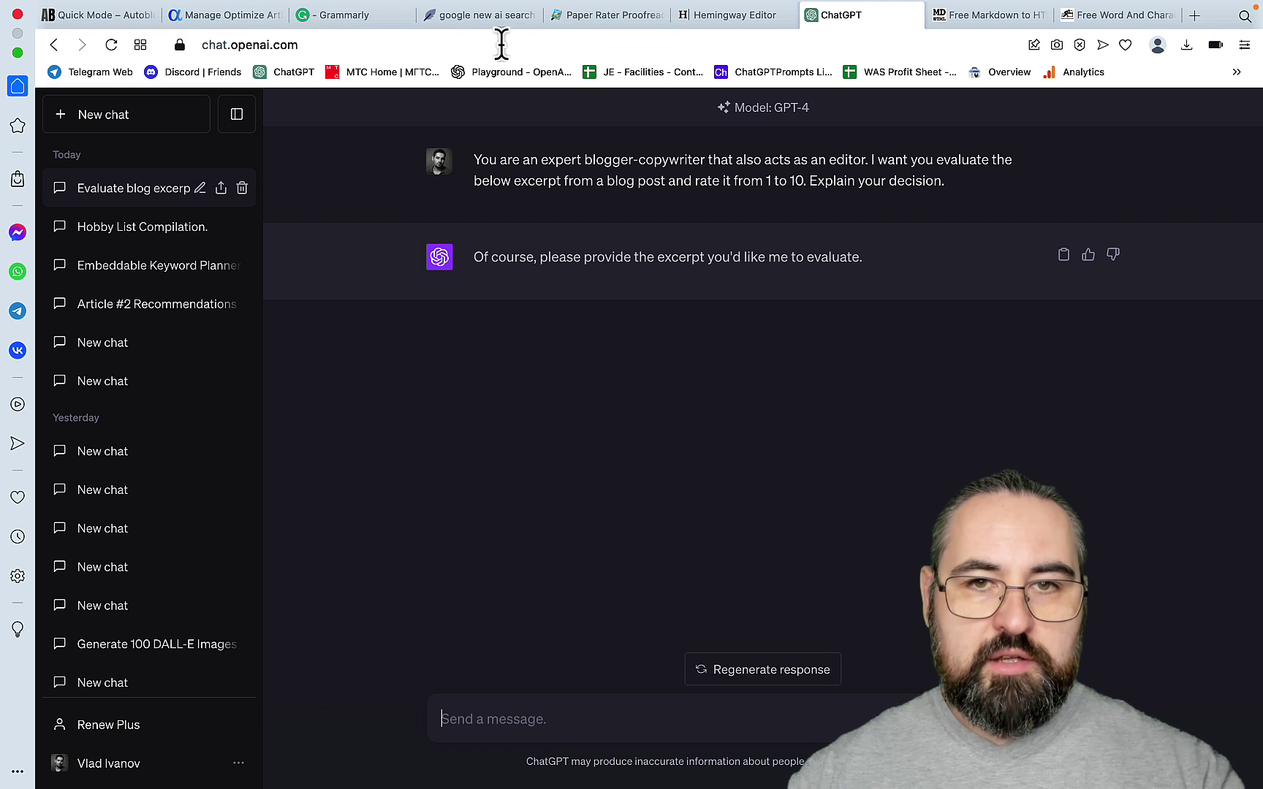
# Step: Send the Autoblogging excerpt to GPT-4 and read its 7.5 out of 10 rating
pyautogui.press('super+v')
pyautogui.press('Return')
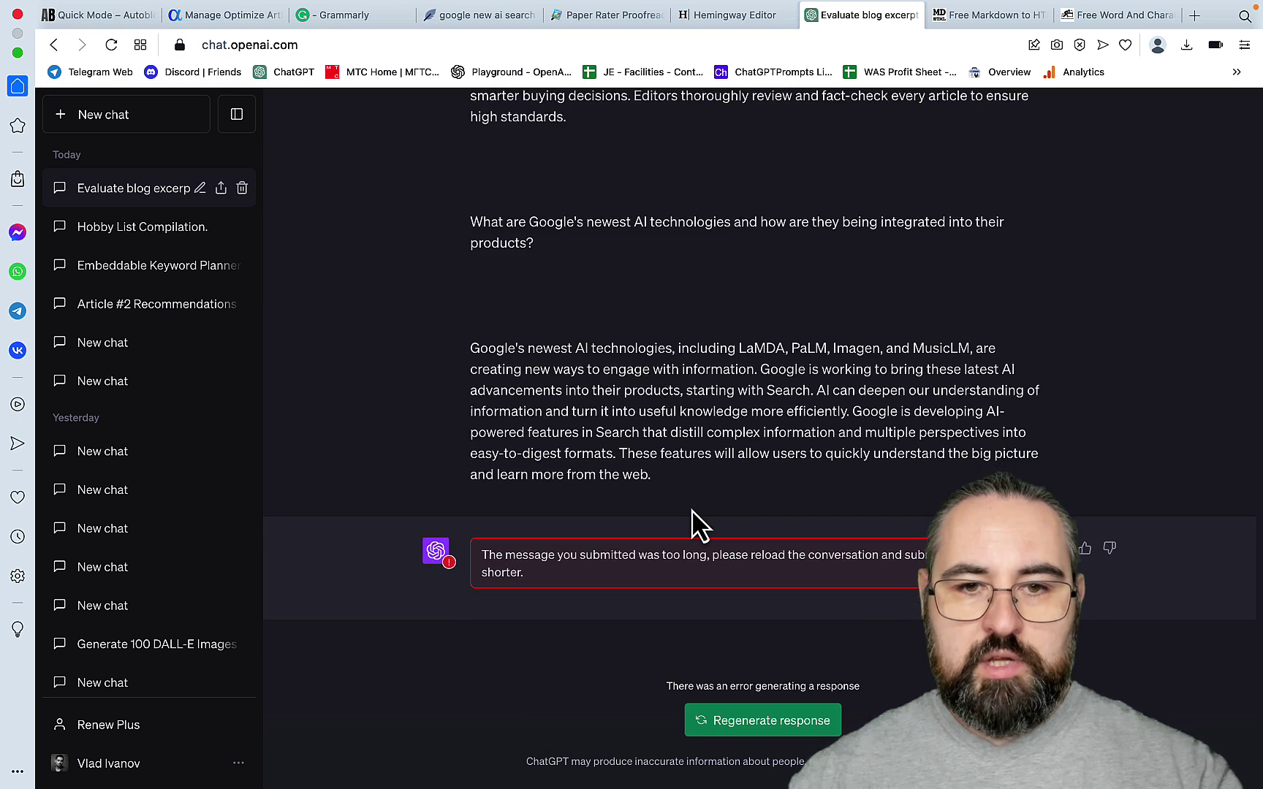
pyautogui.click(1083, 16)
pyautogui.scroll(6, 953, 175)
pyautogui.scroll(-4, 524, 572)
pyautogui.hotkey('ctrl', 'Tab')
pyautogui.scroll(-10, 582, 524)
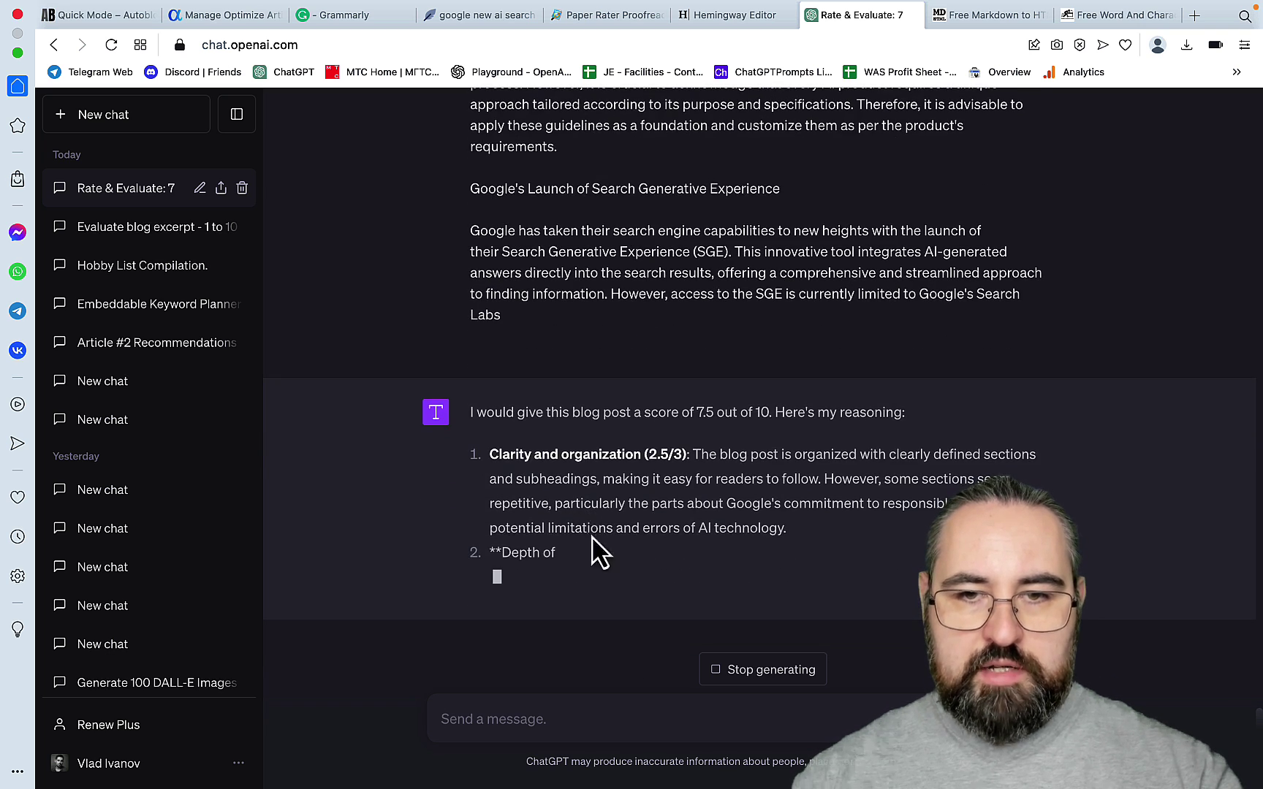
pyautogui.click(223, 749)
# Step: Enter 7.5 / 10 in the Autoblogging GPT-4 sticky
pyautogui.doubleClick(1197, 334)
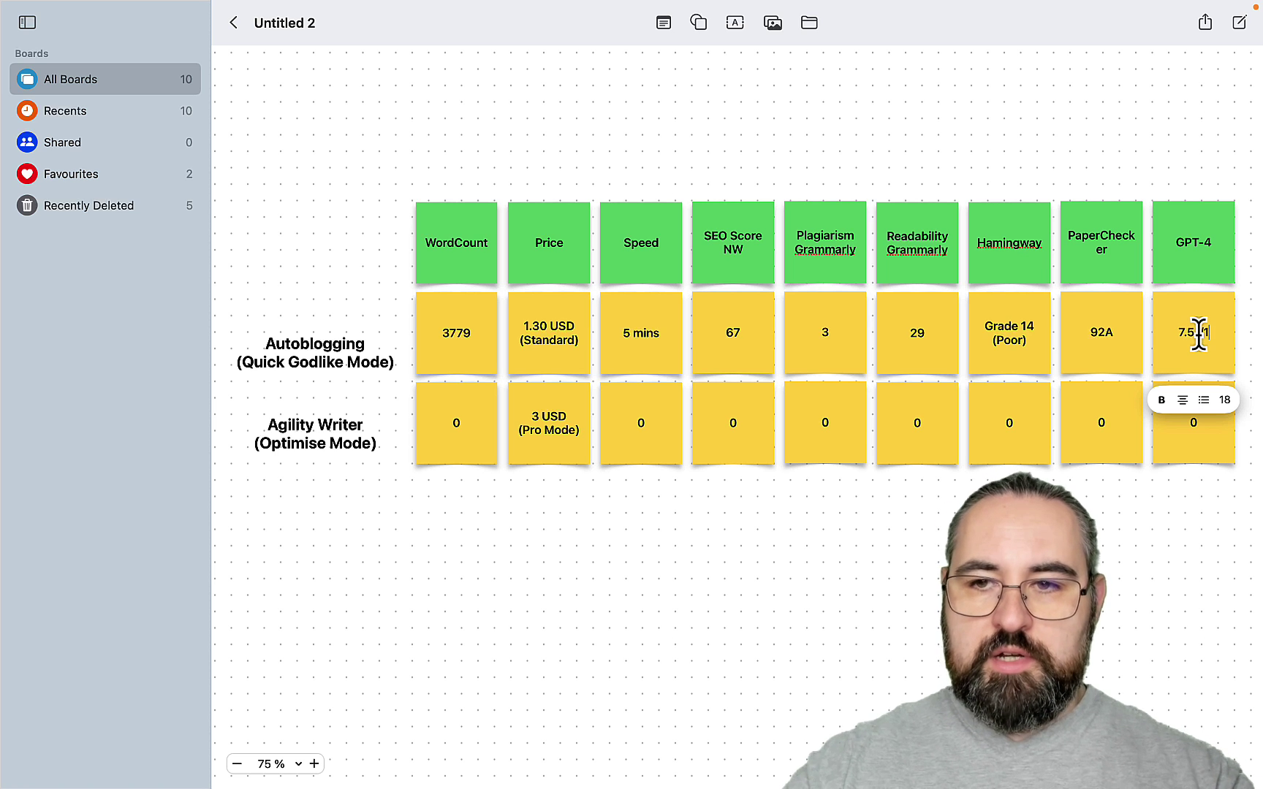
pyautogui.write('7.5/10')
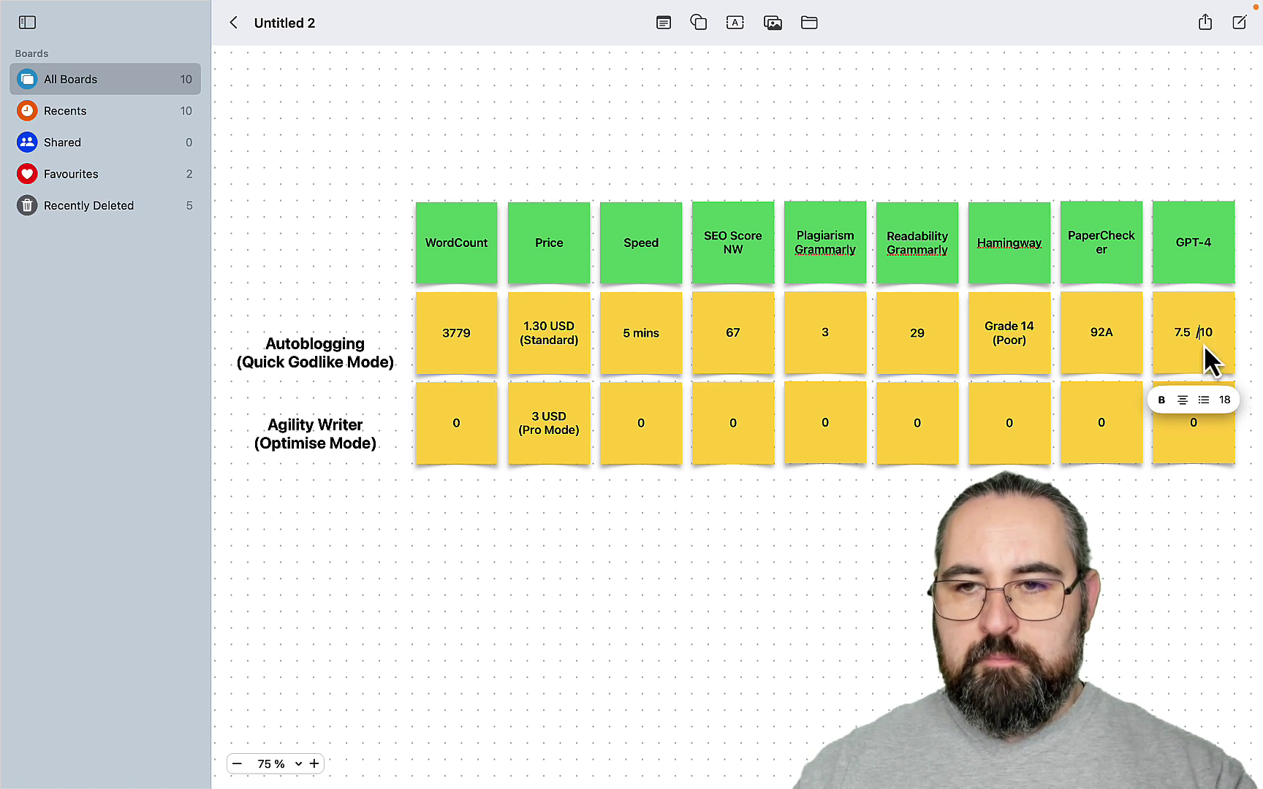
pyautogui.press('Left')
pyautogui.press('Left')
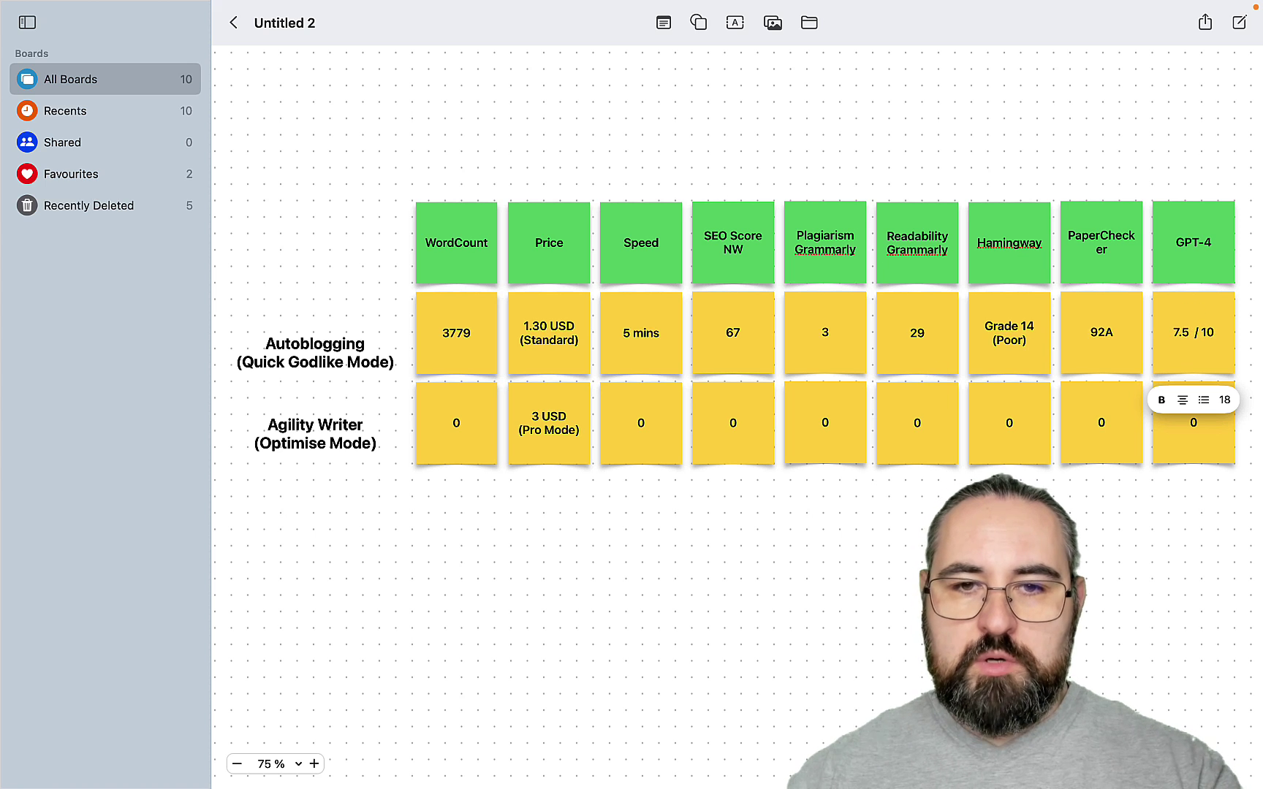
pyautogui.click(1144, 422)
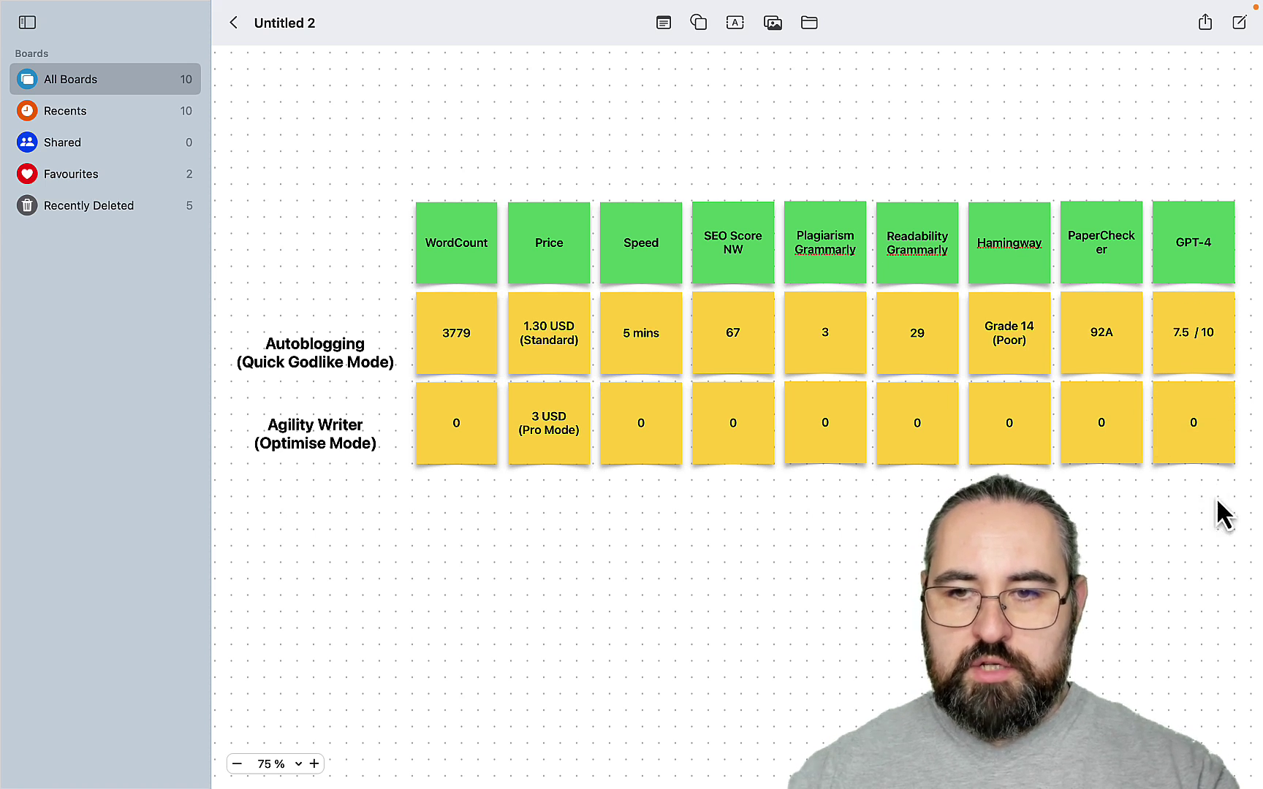
# Step: Select all notes and row labels and shift the table slightly left
pyautogui.moveTo(1250, 493); pyautogui.dragTo(255, 124)
pyautogui.moveTo(632, 215); pyautogui.dragTo(616, 214)
pyautogui.click(573, 568)
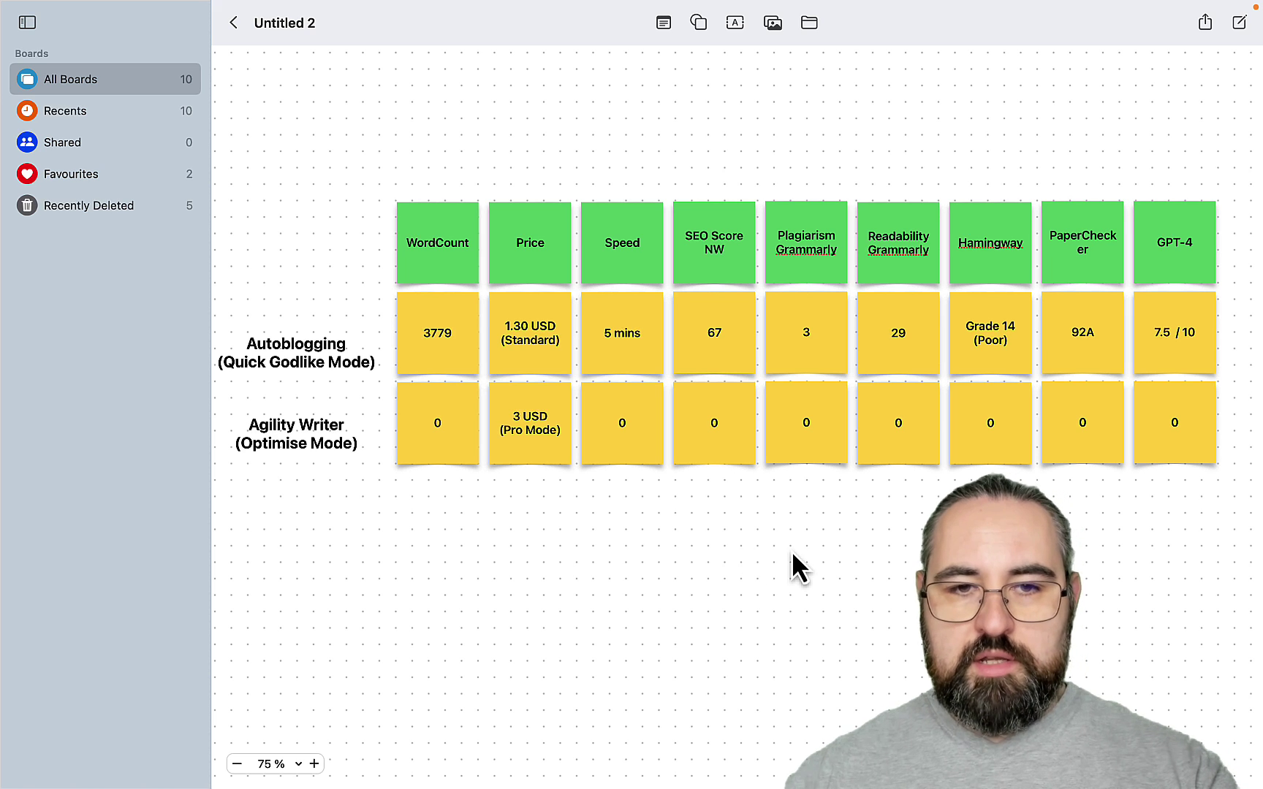
# Step: Start editing the Agility Writer Speed value on the comparison board
pyautogui.press('super+Tab')
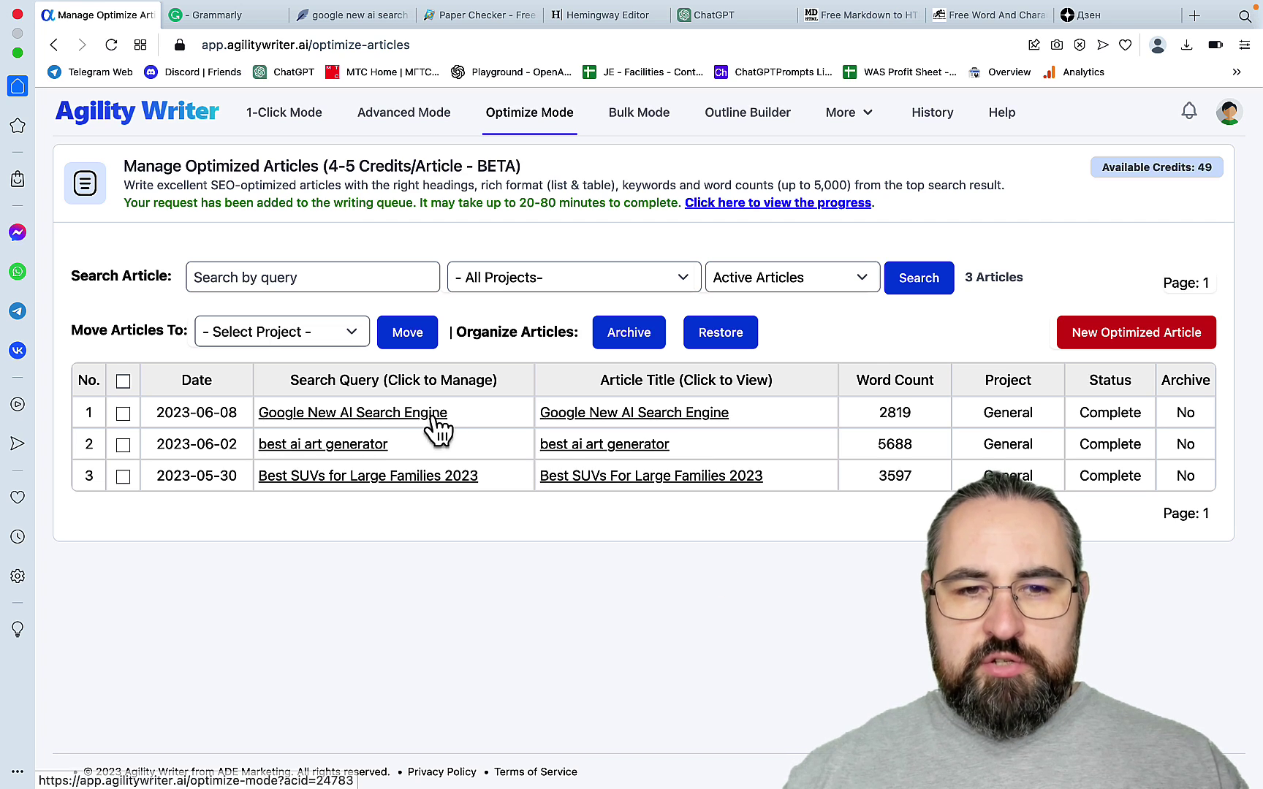
pyautogui.moveTo(428, 776)
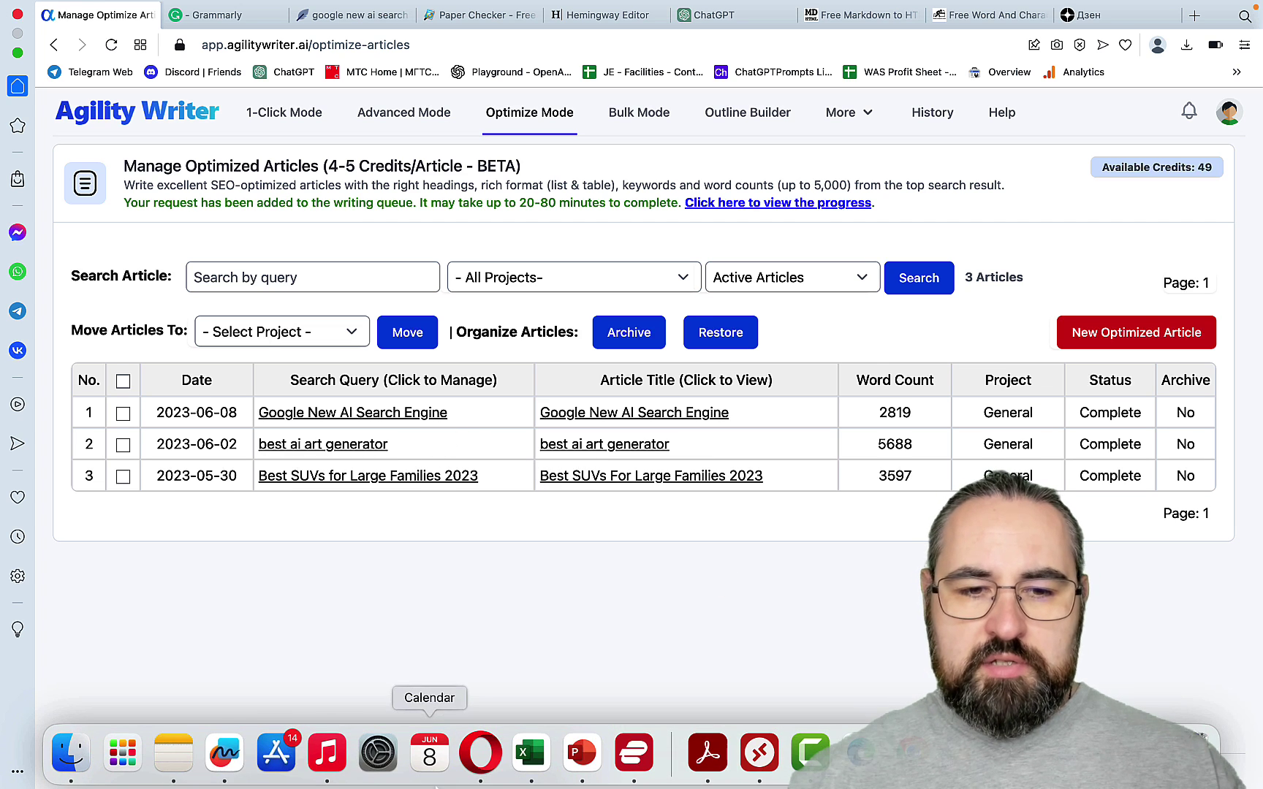
pyautogui.click(224, 760)
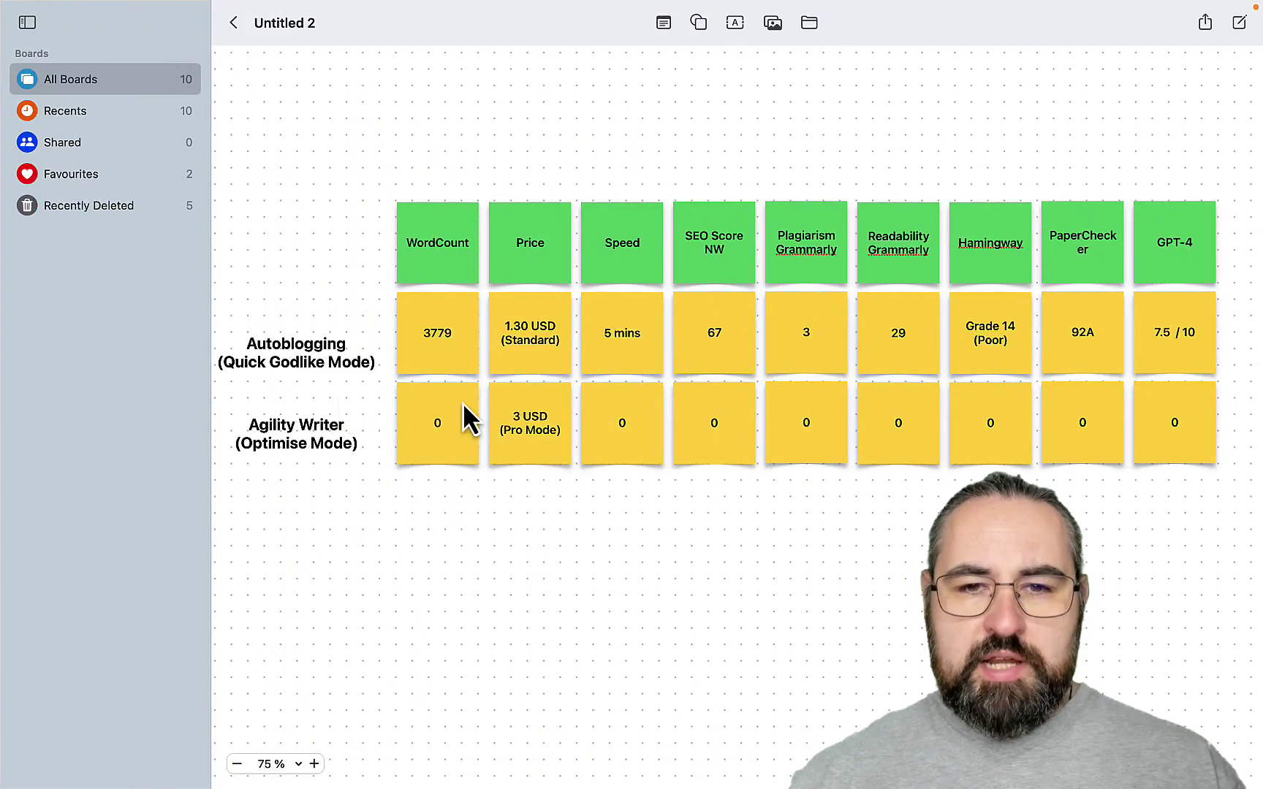
pyautogui.click(633, 403)
pyautogui.click(625, 422)
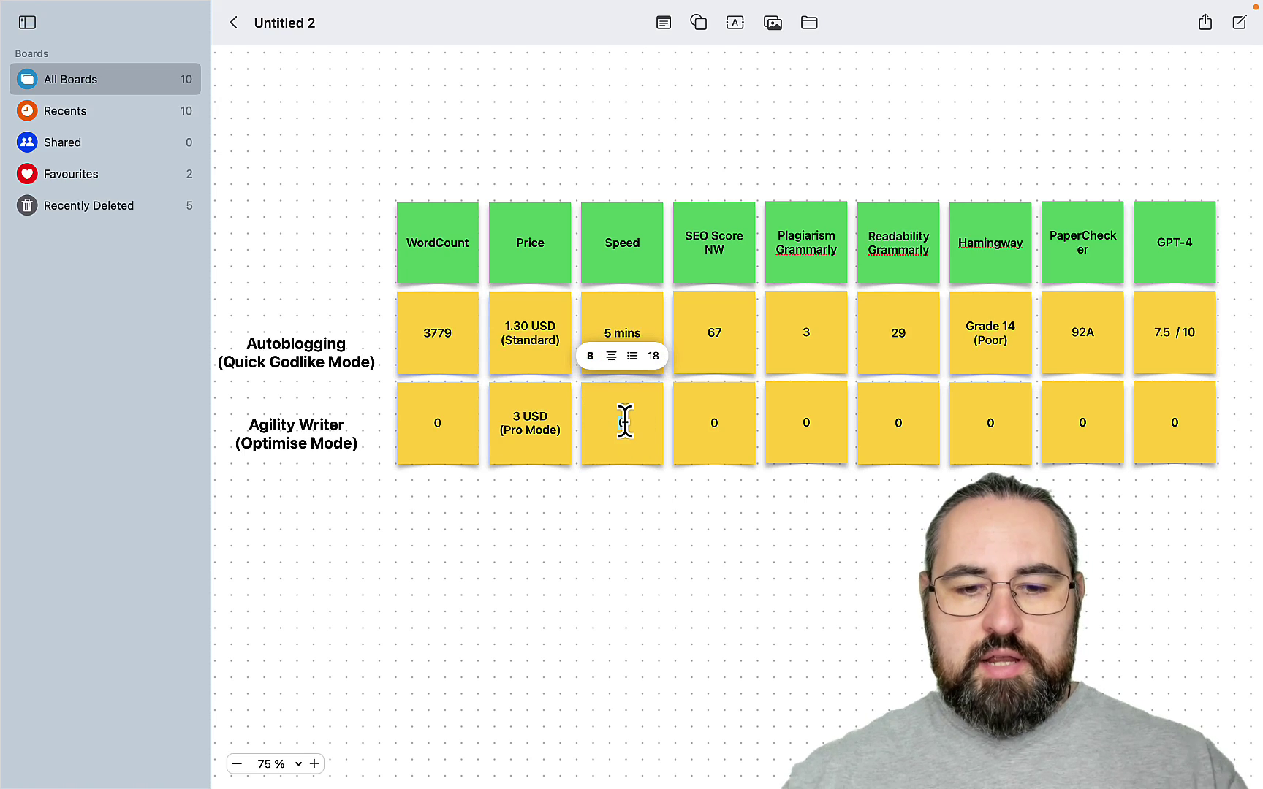
# Step: Open the Google New AI Search Engine article from Agility Writer's article list
pyautogui.hotkey('ctrl', 'Left')
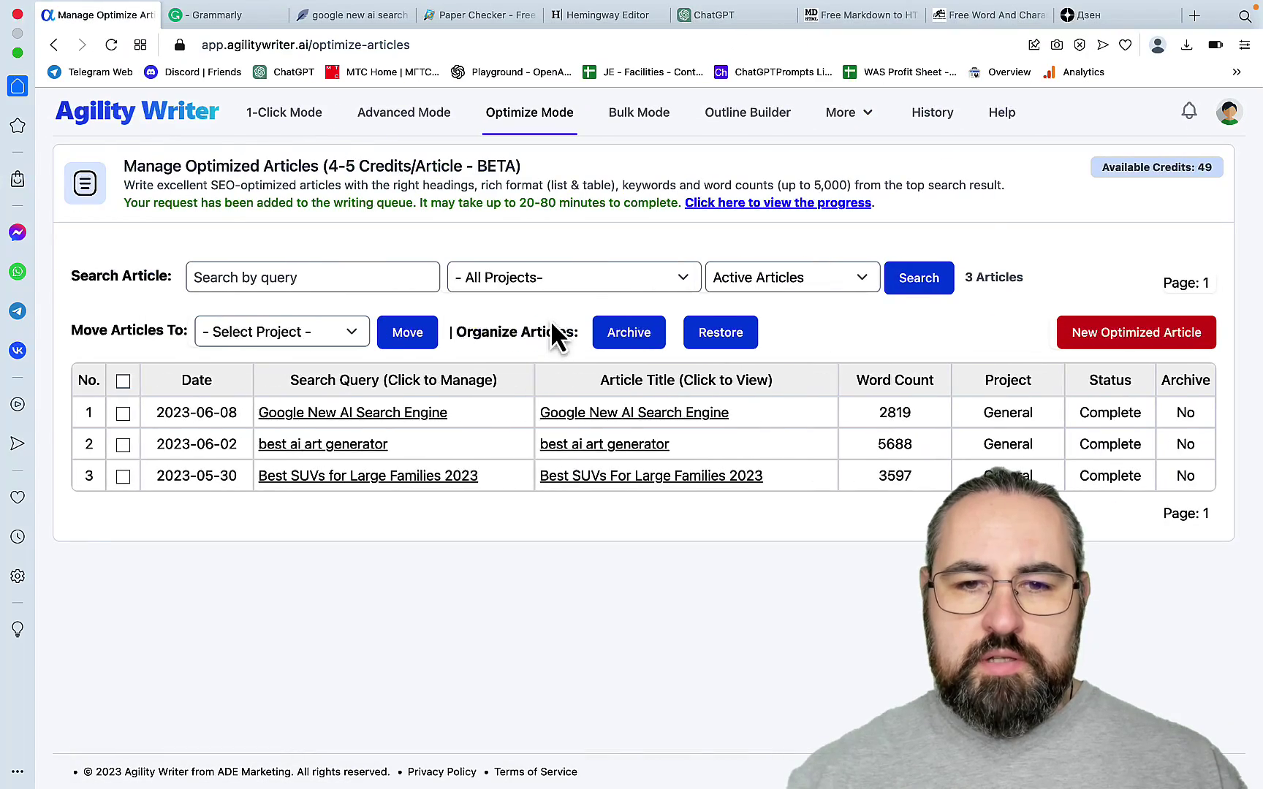
pyautogui.click(613, 421)
pyautogui.scroll(-10, 524, 440)
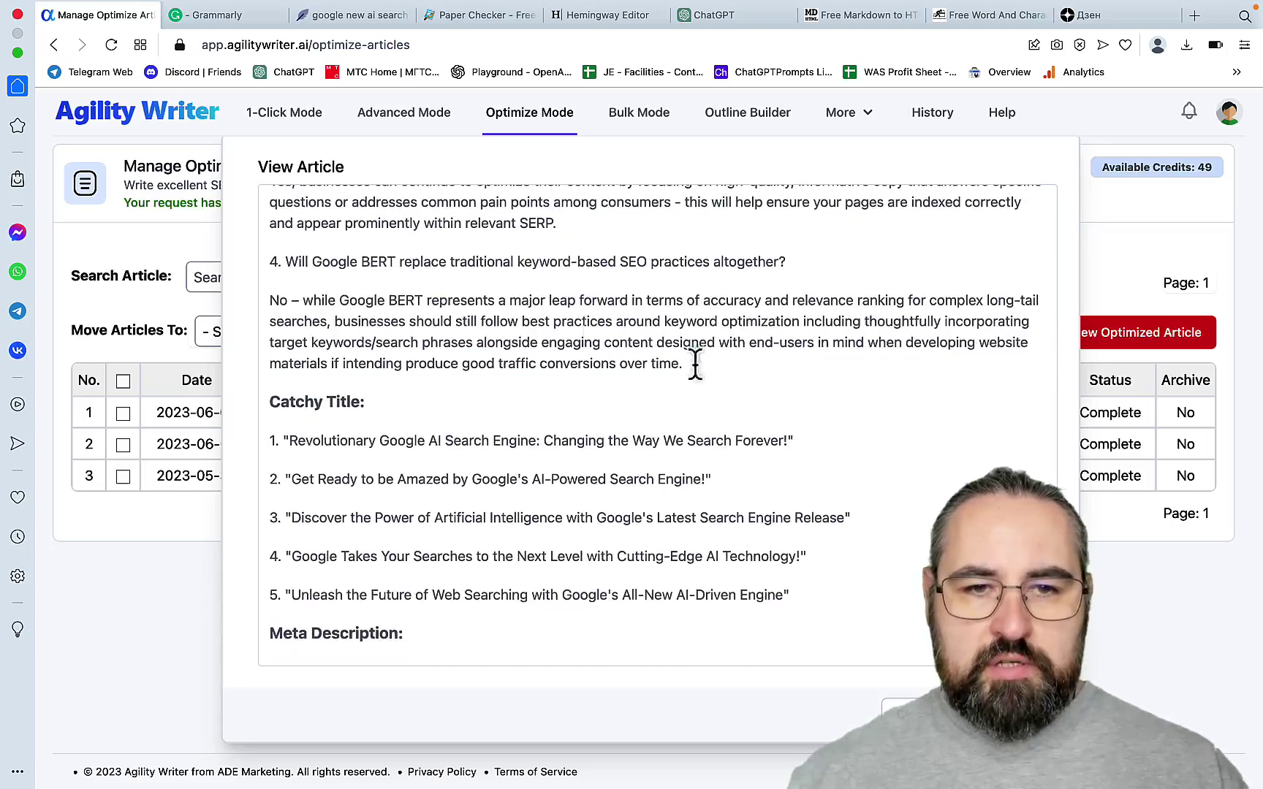
pyautogui.moveTo(654, 339); pyautogui.dragTo(302, 296)
# Step: Scroll through the Agility Writer article in NeuronWriter to review its content score of 69
pyautogui.press('super+3')
pyautogui.scroll(-20, 356, 534)
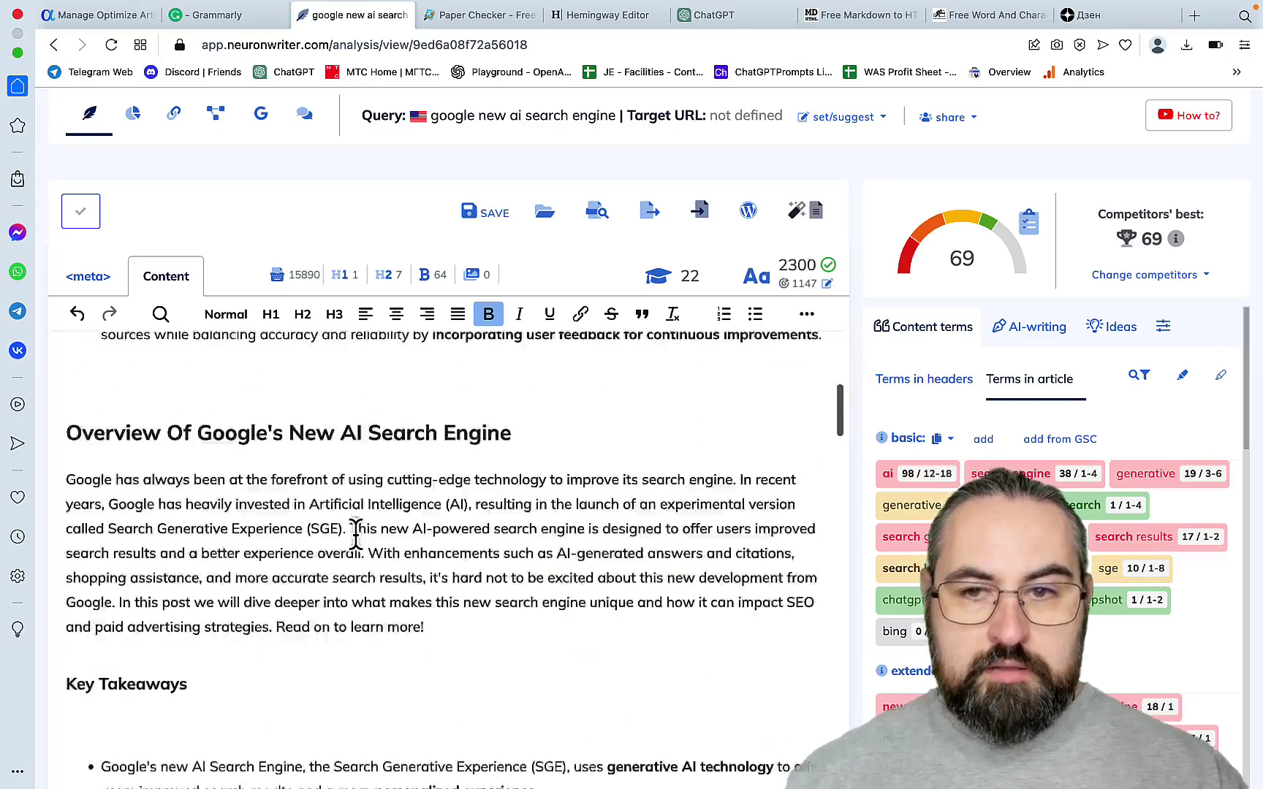
pyautogui.scroll(-20, 355, 534)
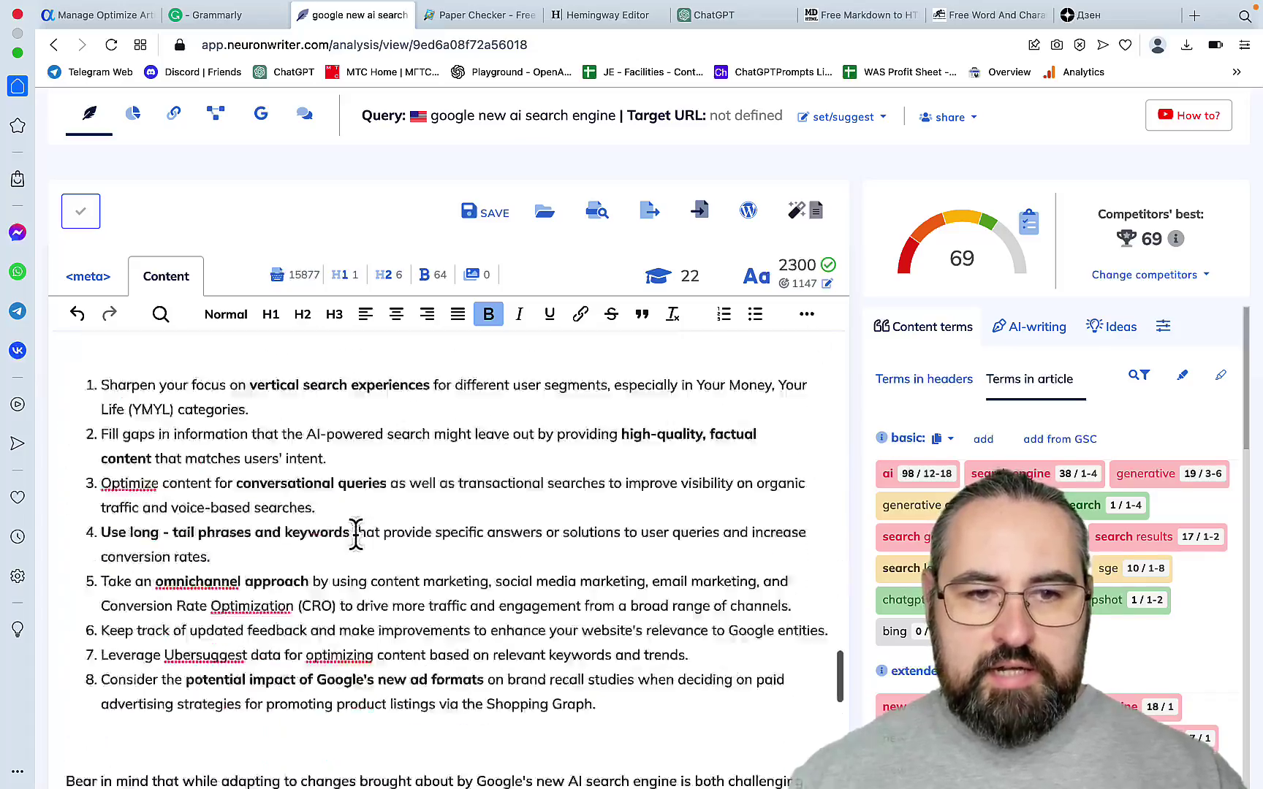
pyautogui.scroll(-20, 356, 533)
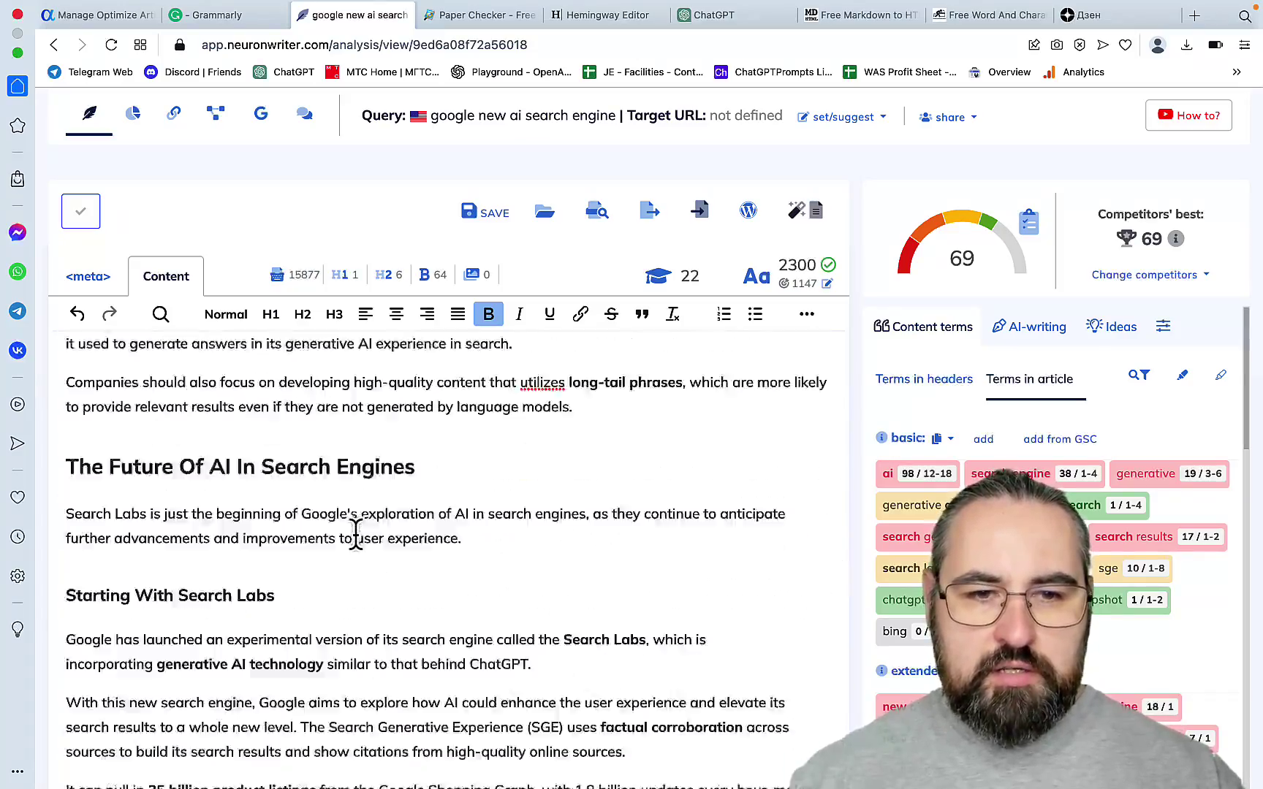
pyautogui.scroll(-15, 355, 533)
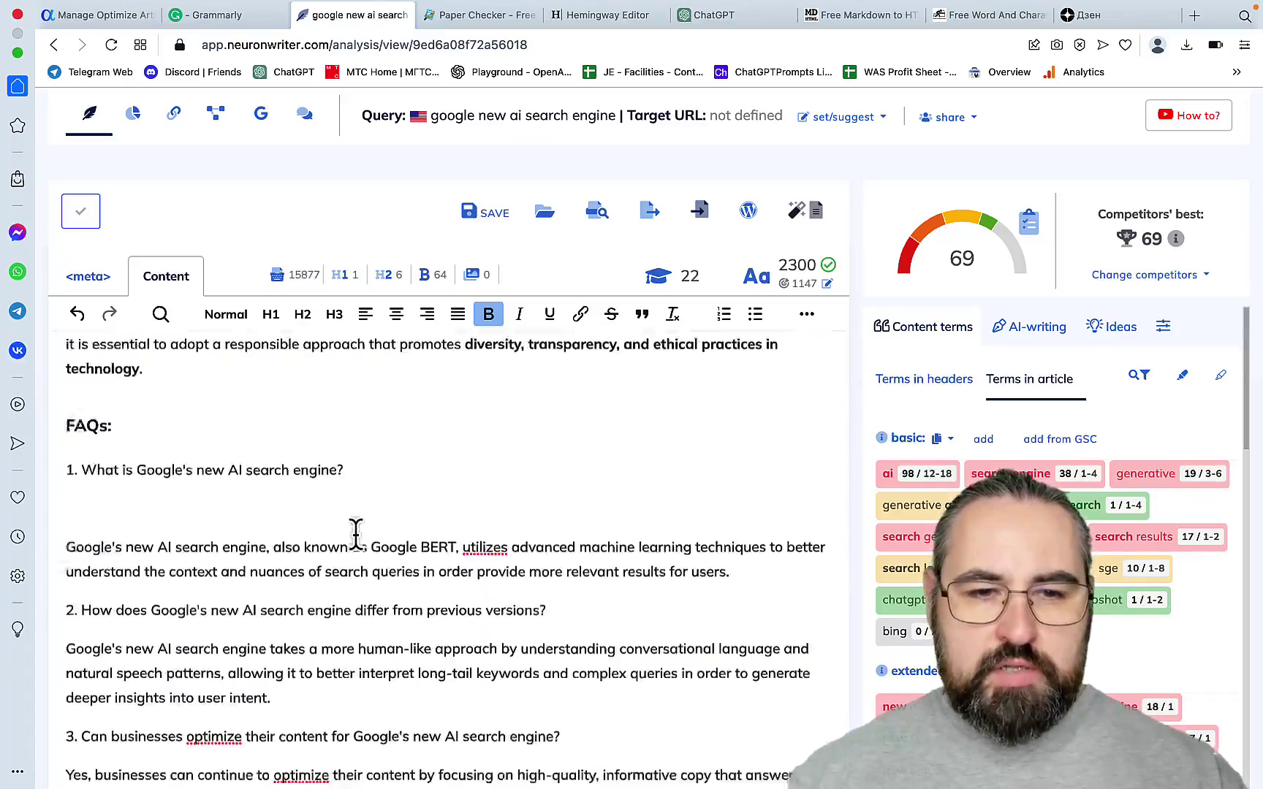
pyautogui.scroll(15, 355, 532)
pyautogui.scroll(20, 355, 533)
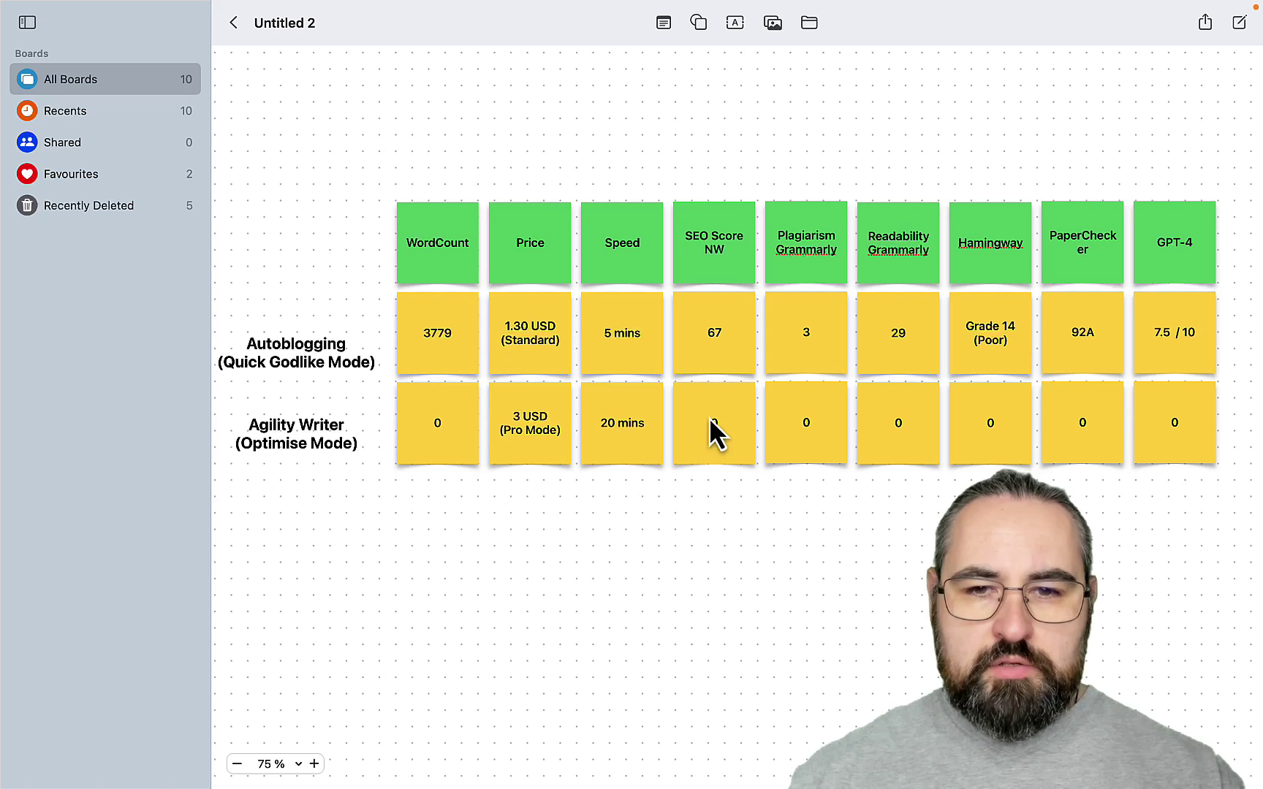
# Step: Enter 69 as Agility Writer's SEO score and review Grammarly's performance report
pyautogui.click(713, 424)
pyautogui.click(715, 429)
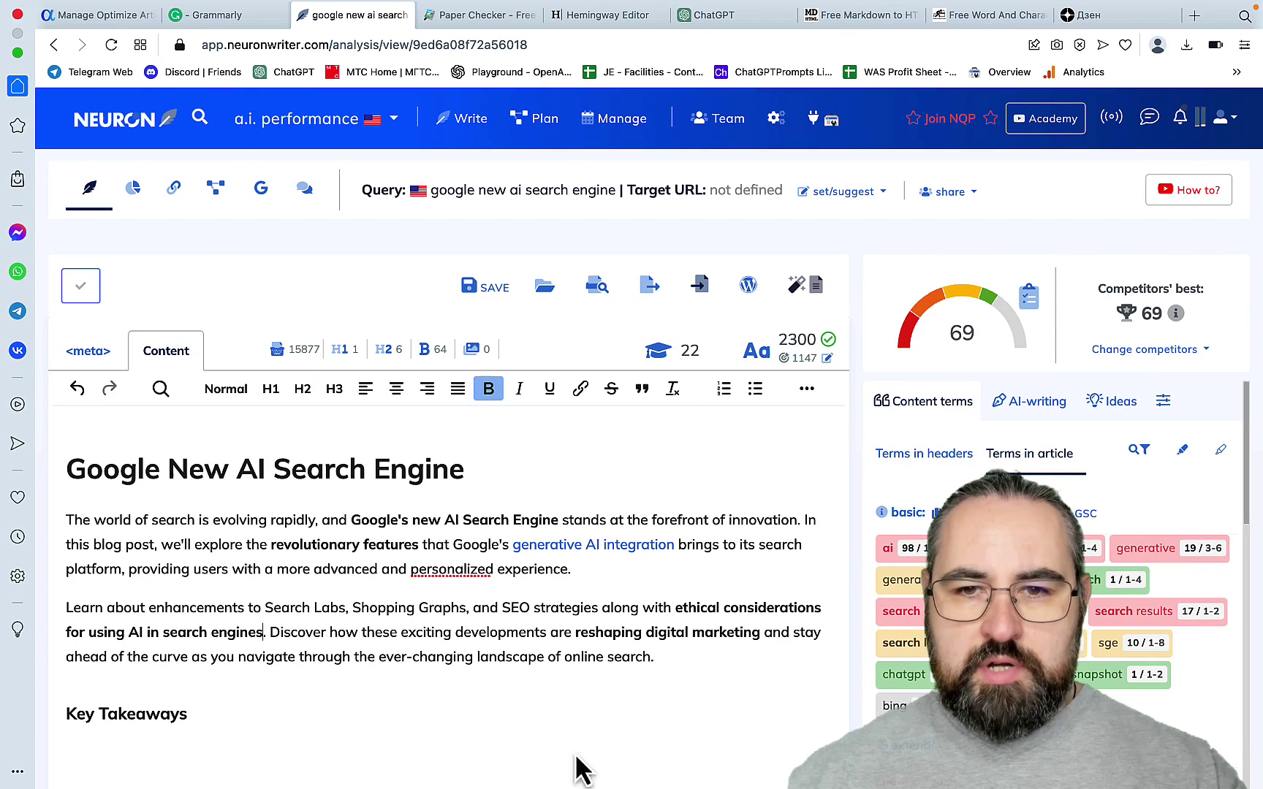
pyautogui.moveTo(531, 786)
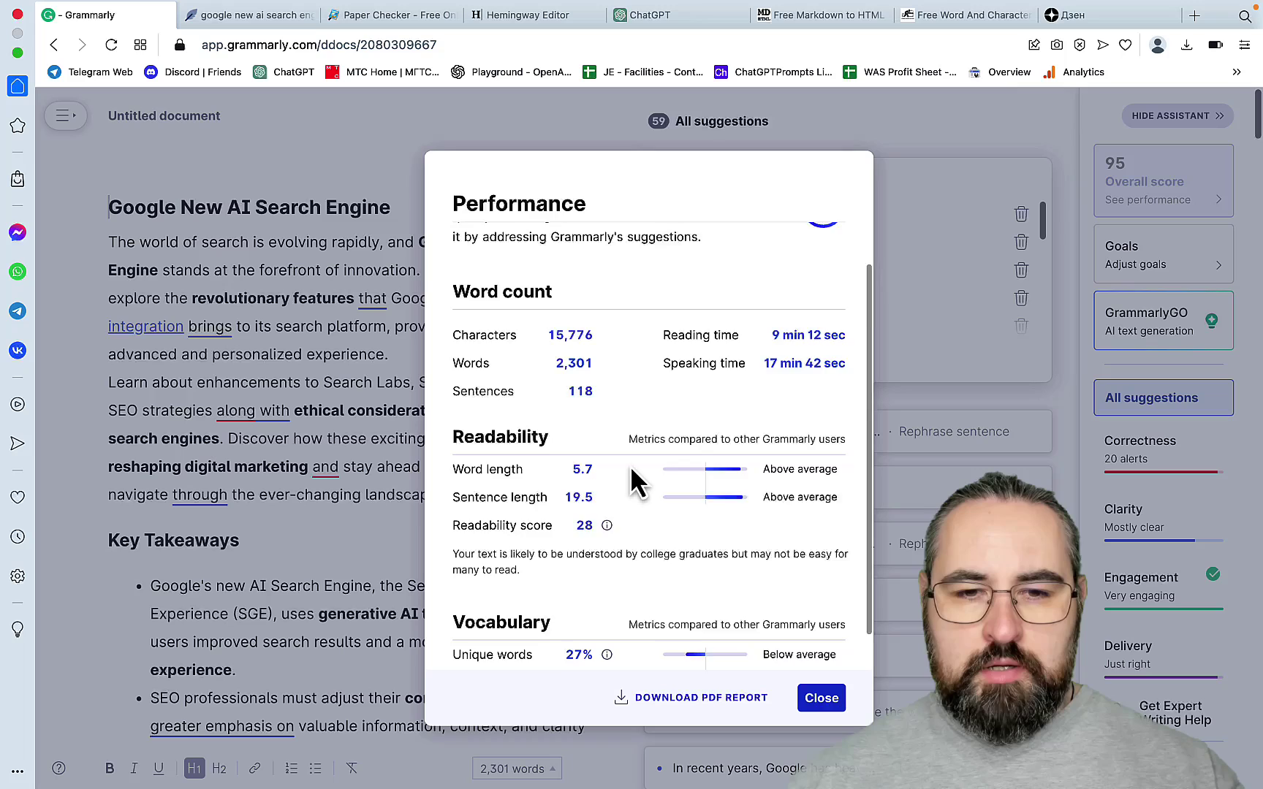
pyautogui.scroll(-1, 631, 465)
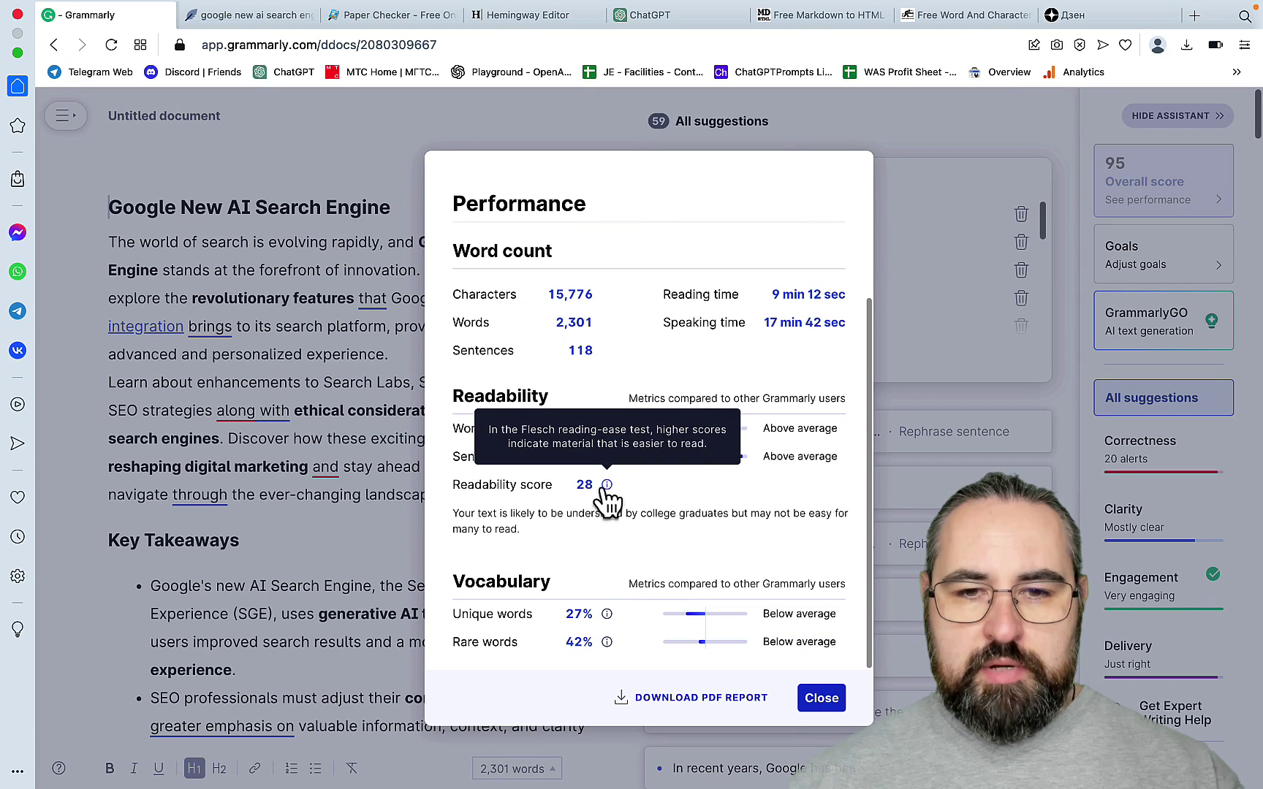
pyautogui.click(830, 698)
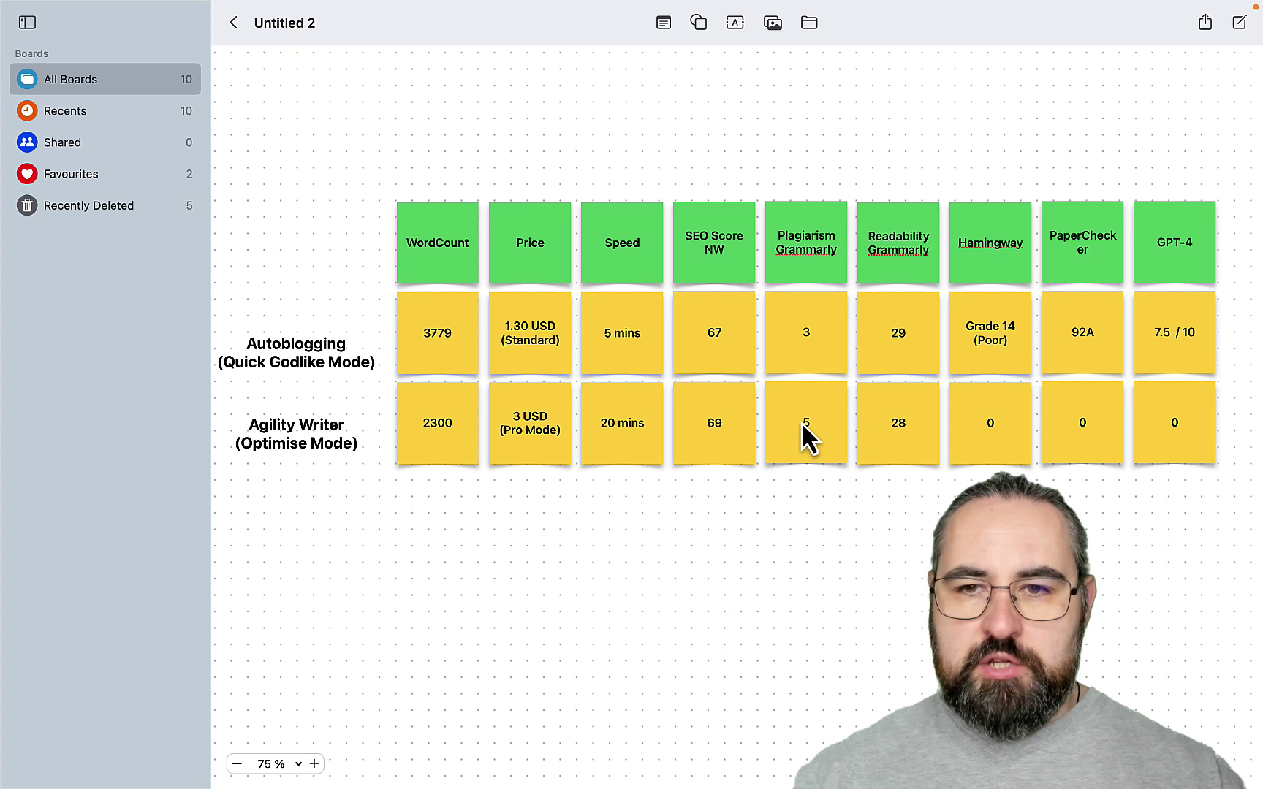
# Step: Paste the article into Hemingway for a Grade 15 (Poor), then check PaperRater's 94 A
pyautogui.moveTo(707, 760)
pyautogui.click(480, 755)
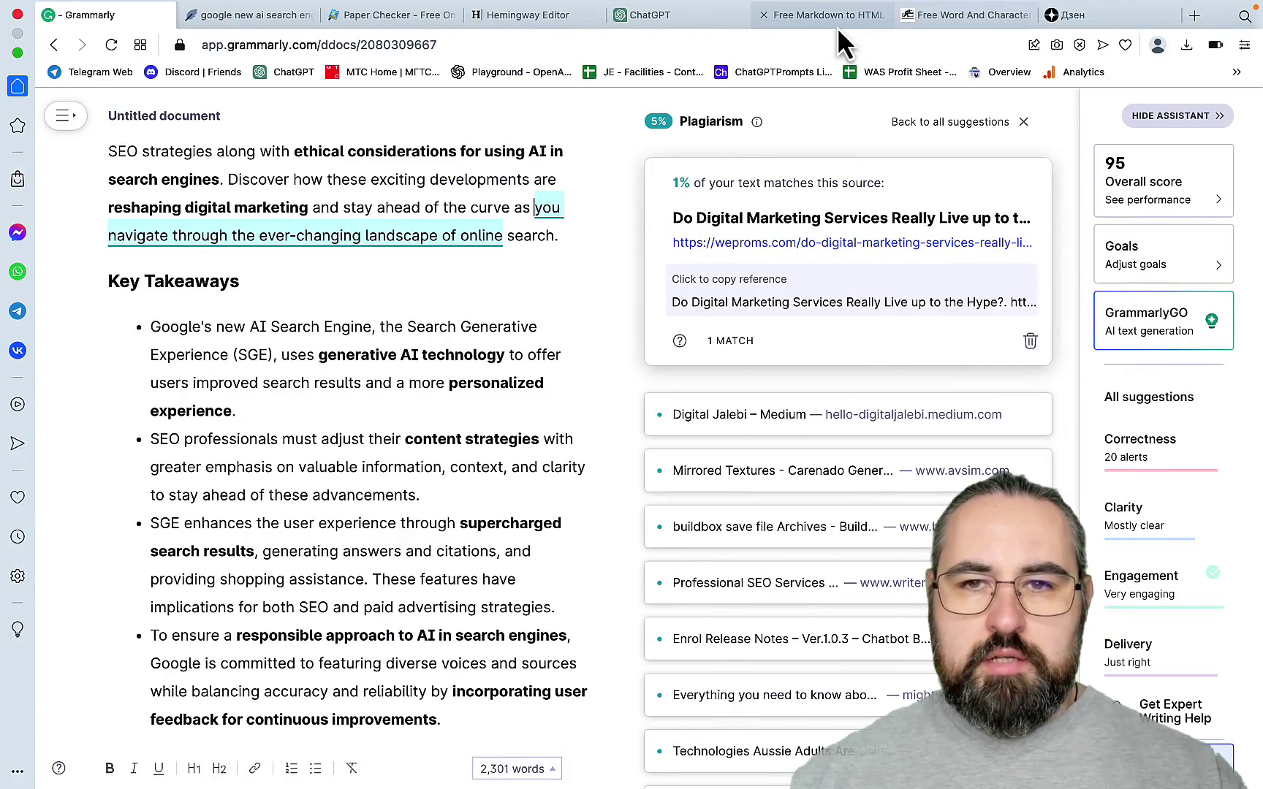
pyautogui.click(585, 16)
pyautogui.press('super+v')
pyautogui.scroll(1, 531, 293)
pyautogui.click(572, 298)
pyautogui.scroll(5, 572, 299)
pyautogui.scroll(10, 574, 302)
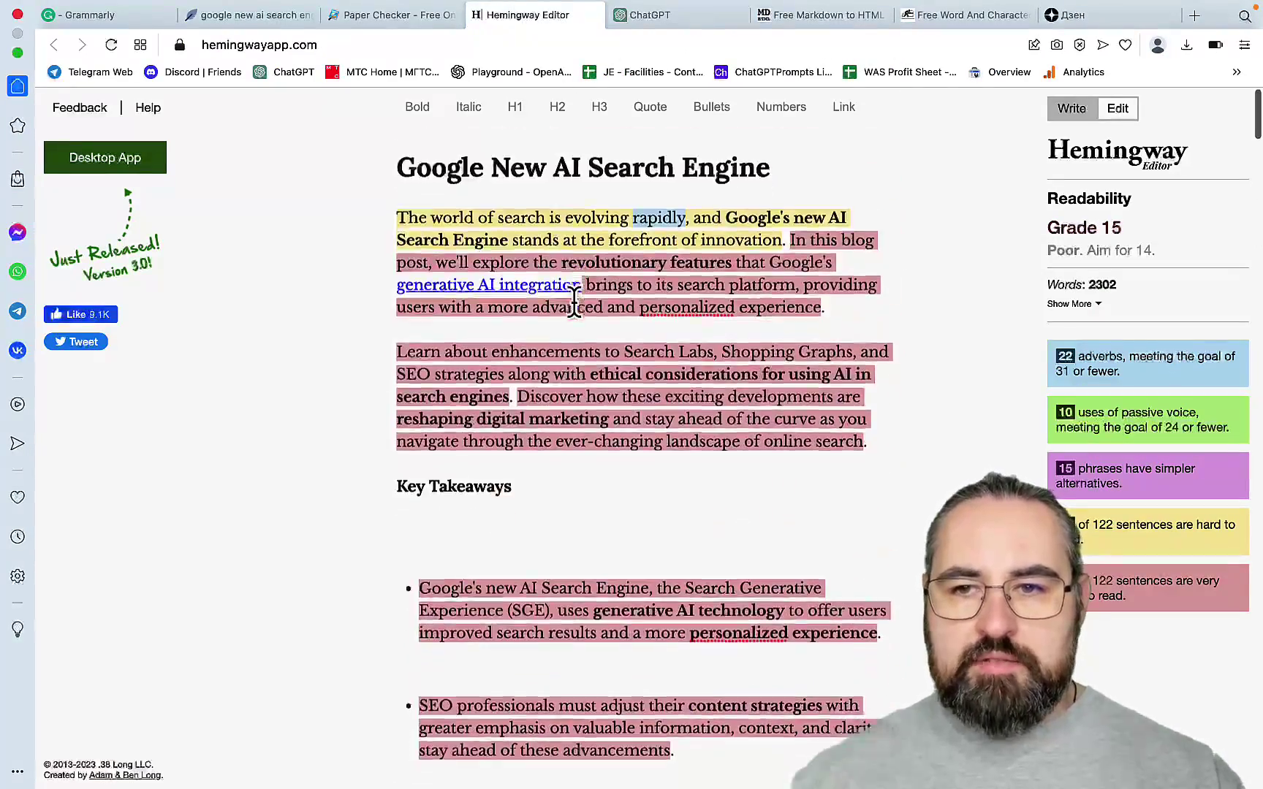
pyautogui.scroll(-1, 574, 302)
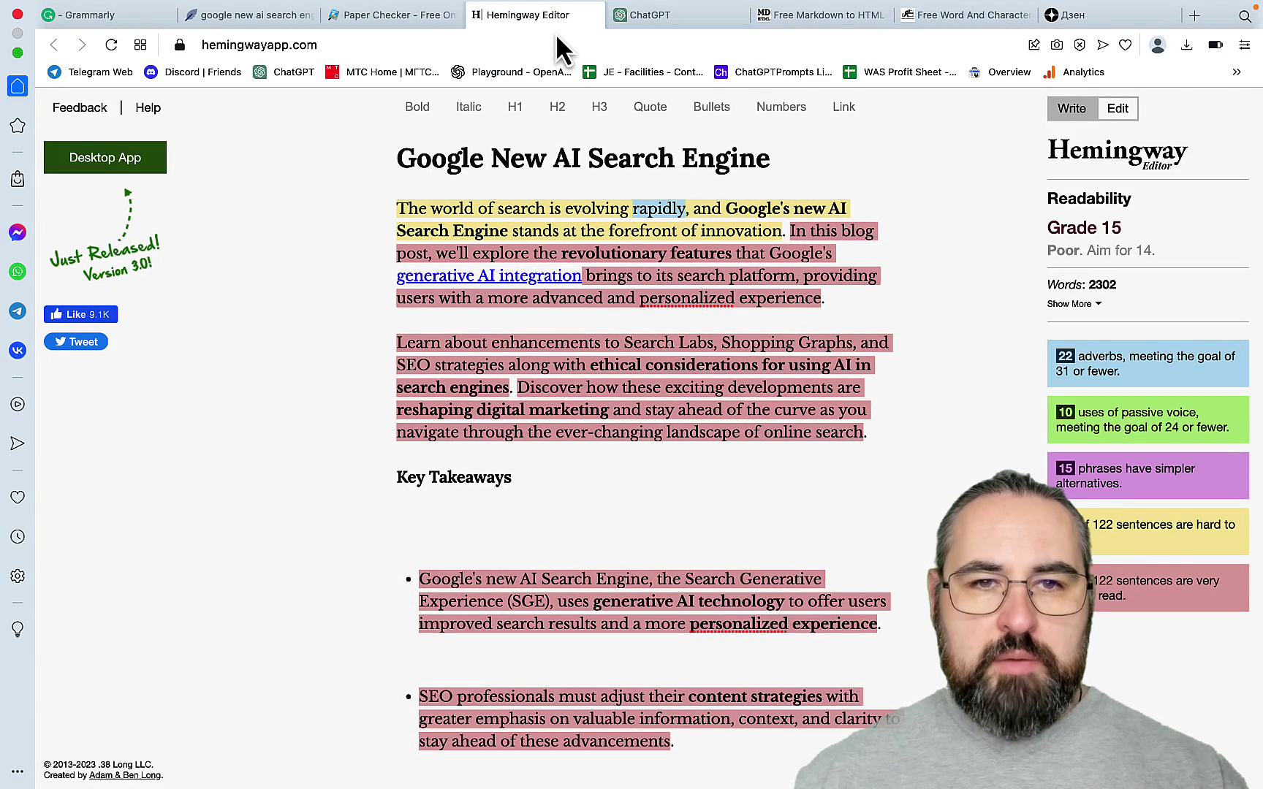
pyautogui.click(414, 17)
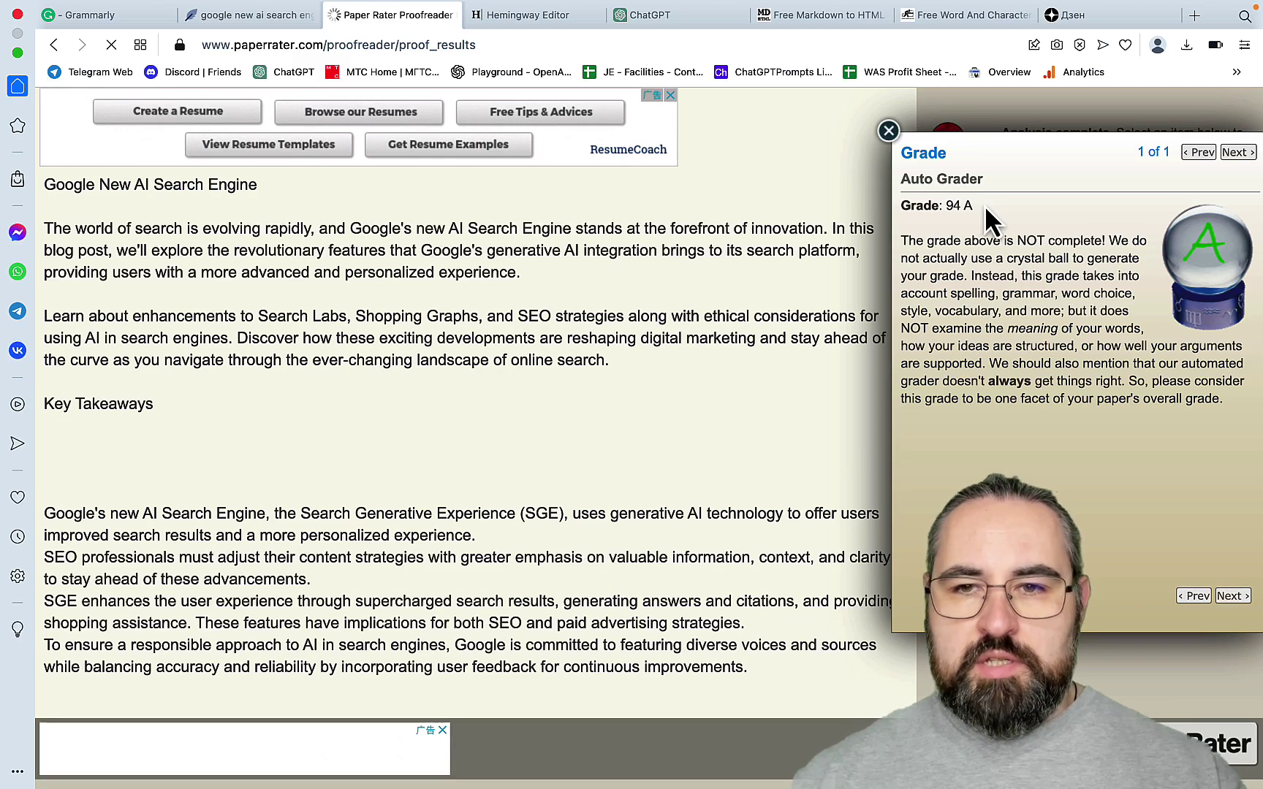
# Step: Log Agility Writer's PaperRater grade in its PaperChecker sticky on the comparison board
pyautogui.moveTo(701, 782)
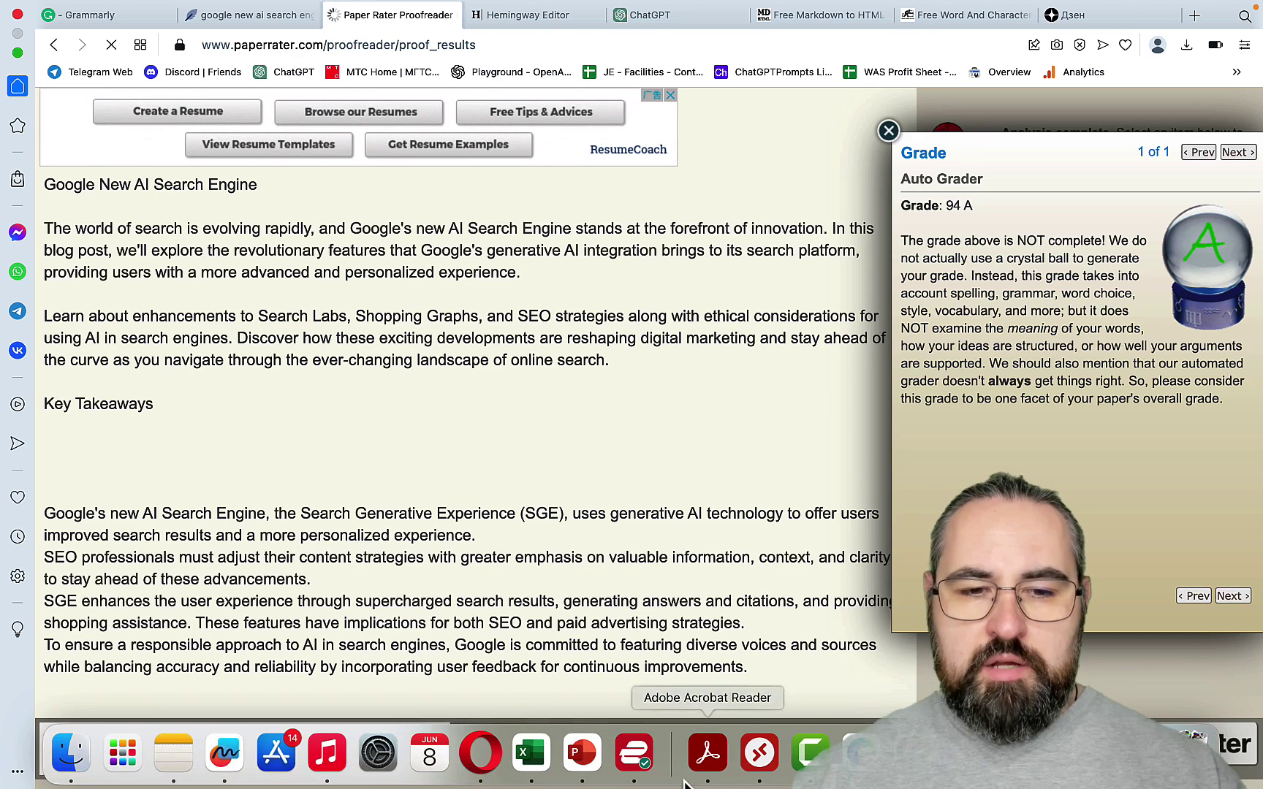
pyautogui.click(219, 776)
pyautogui.doubleClick(1082, 424)
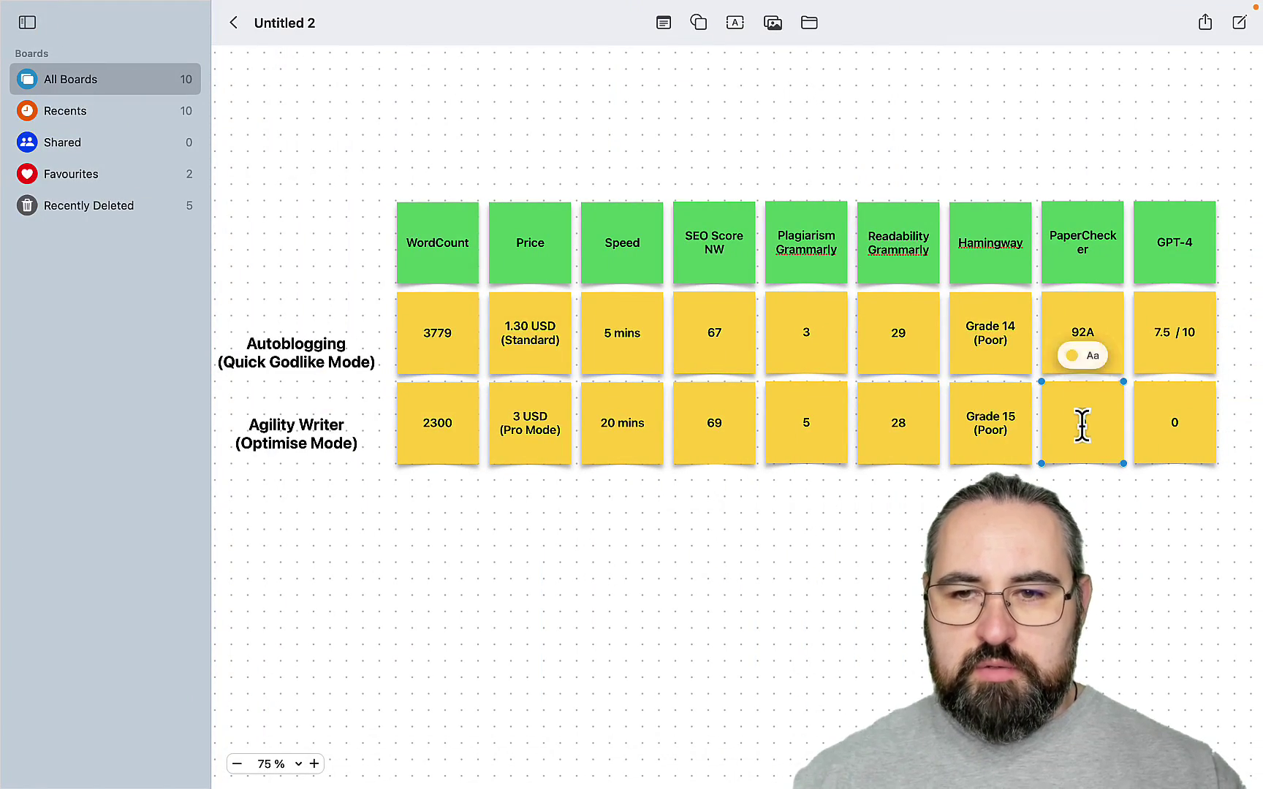
pyautogui.write('61')
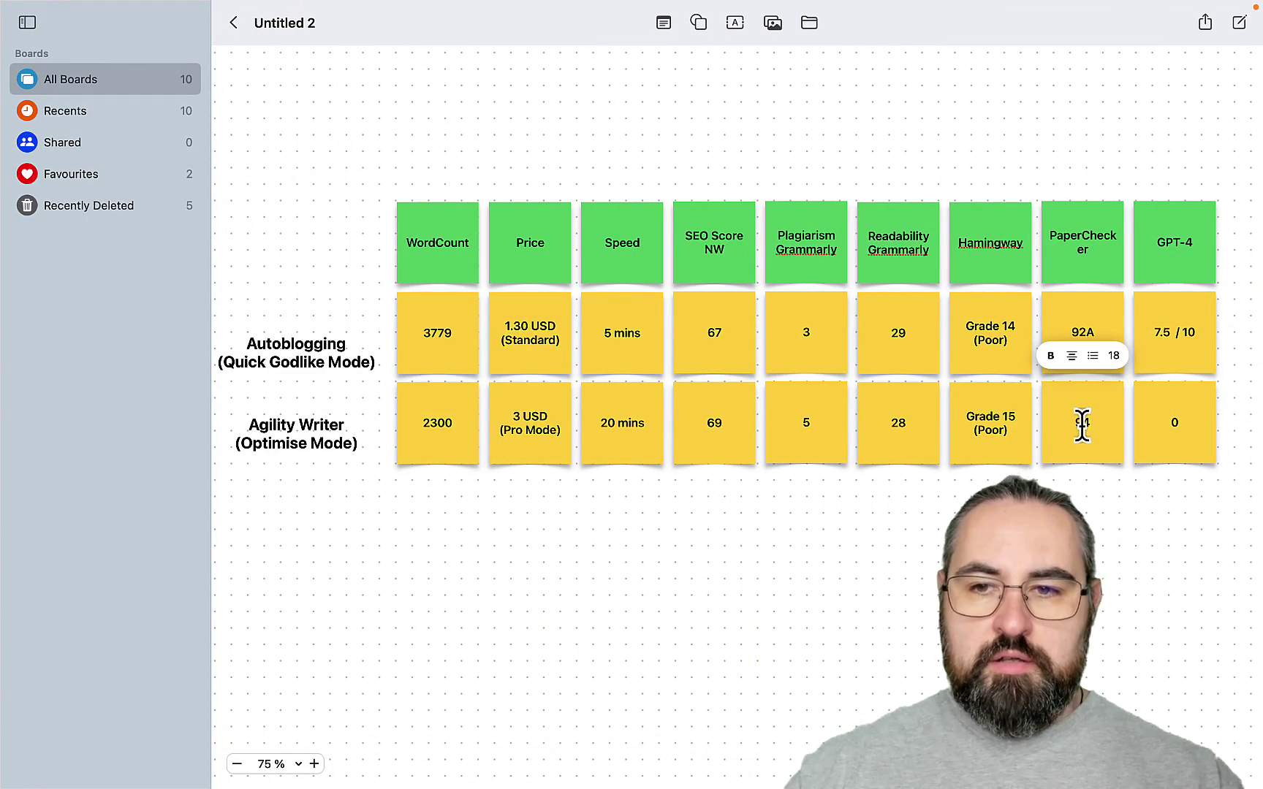
pyautogui.write('A')
pyautogui.click(1106, 488)
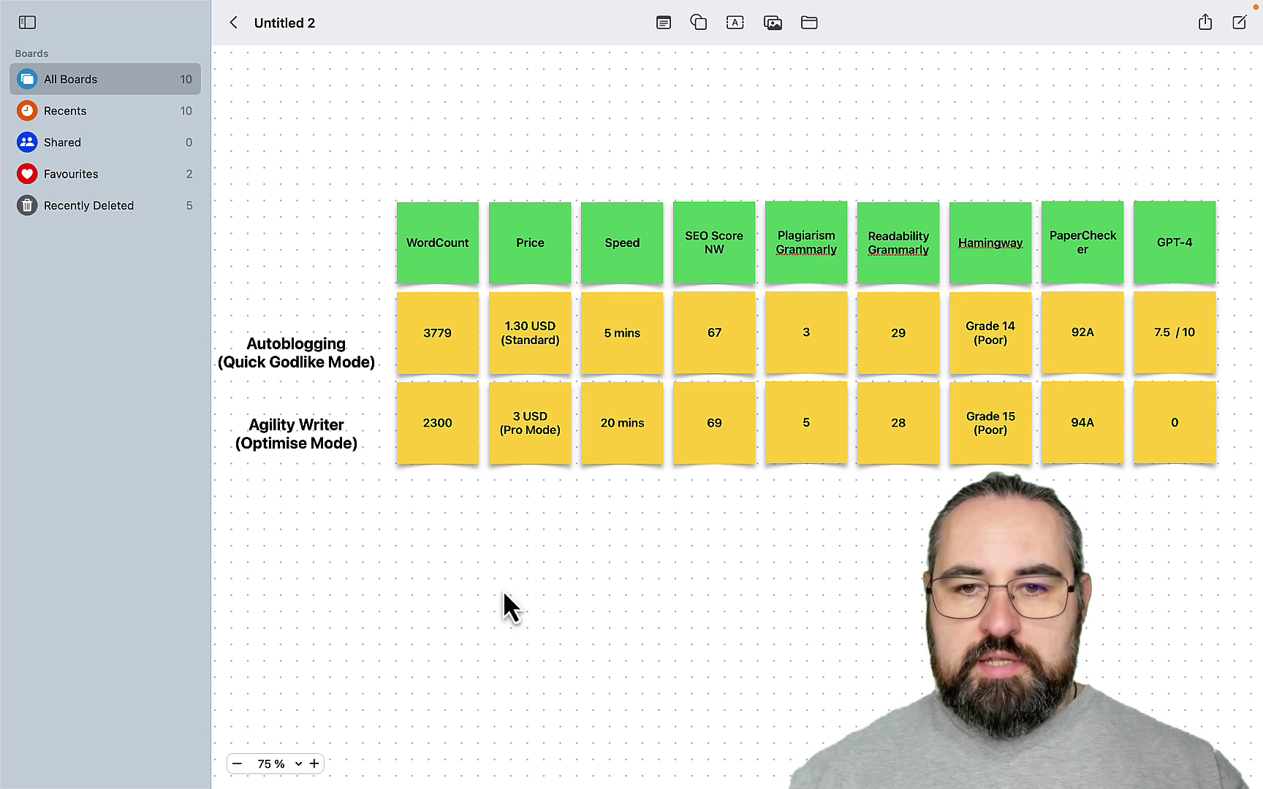
pyautogui.moveTo(530, 786)
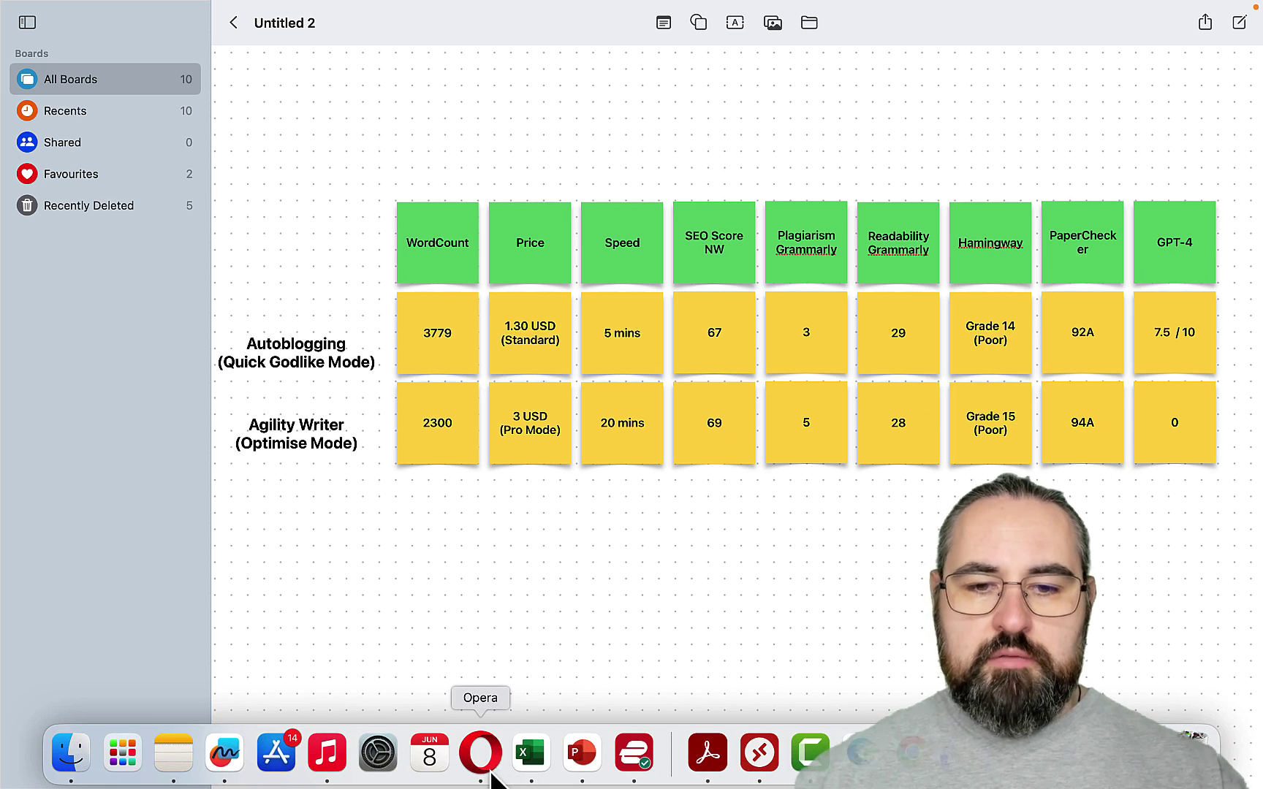
# Step: Paste the Agility Writer article into the word and character counter
pyautogui.click(491, 777)
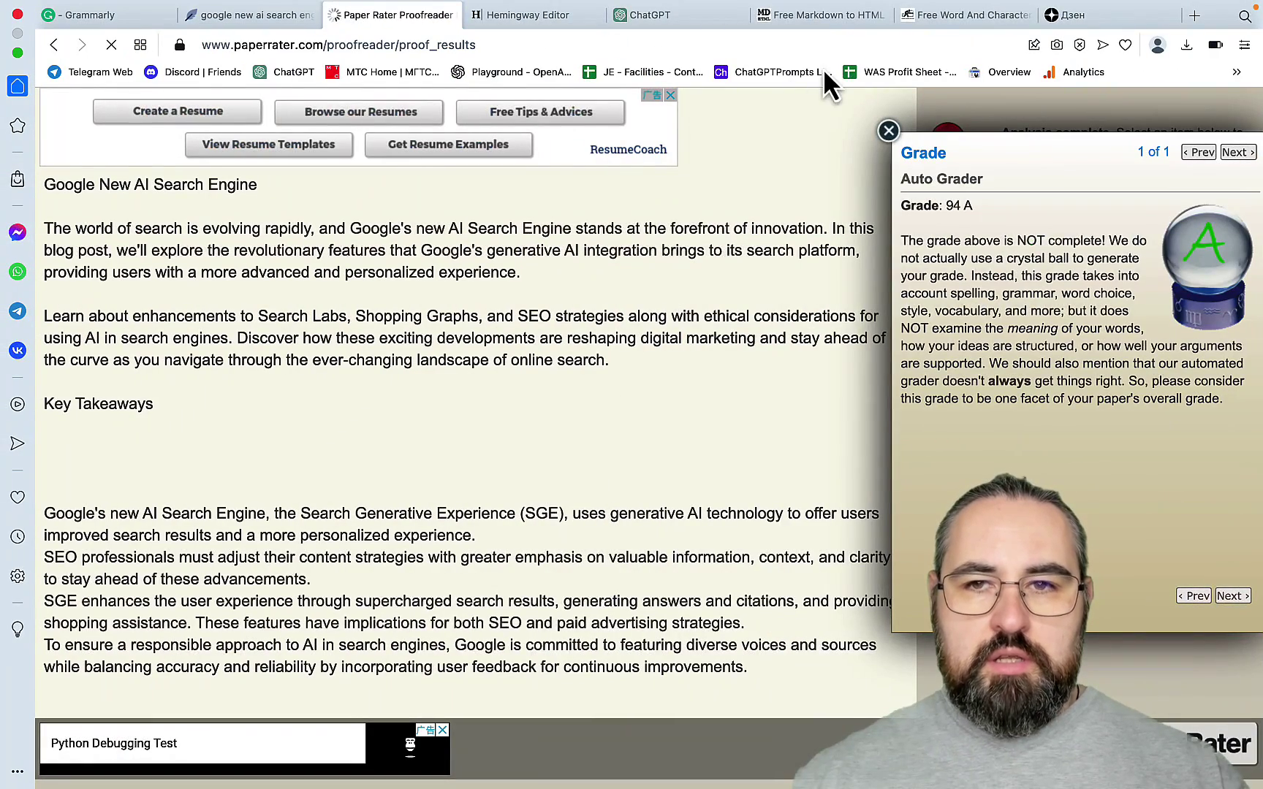
pyautogui.click(930, 19)
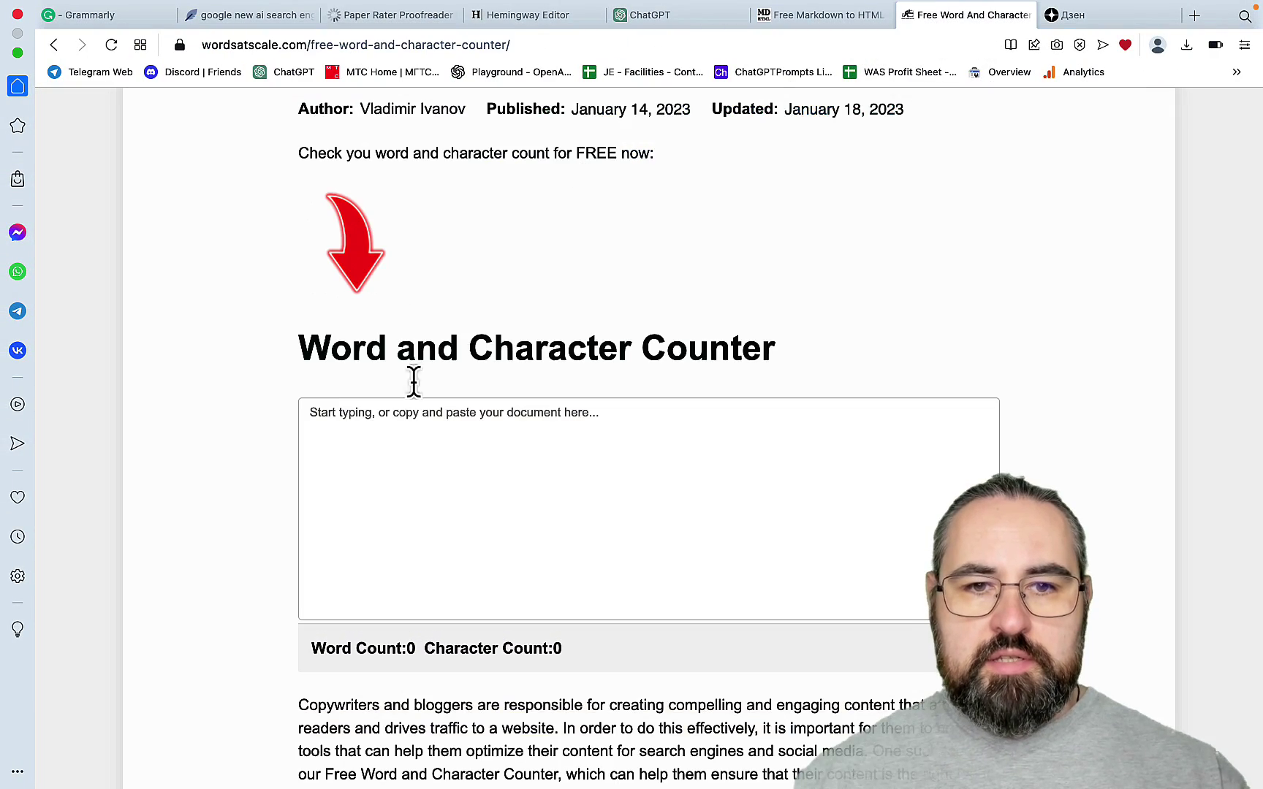
pyautogui.click(414, 438)
pyautogui.press('super+v')
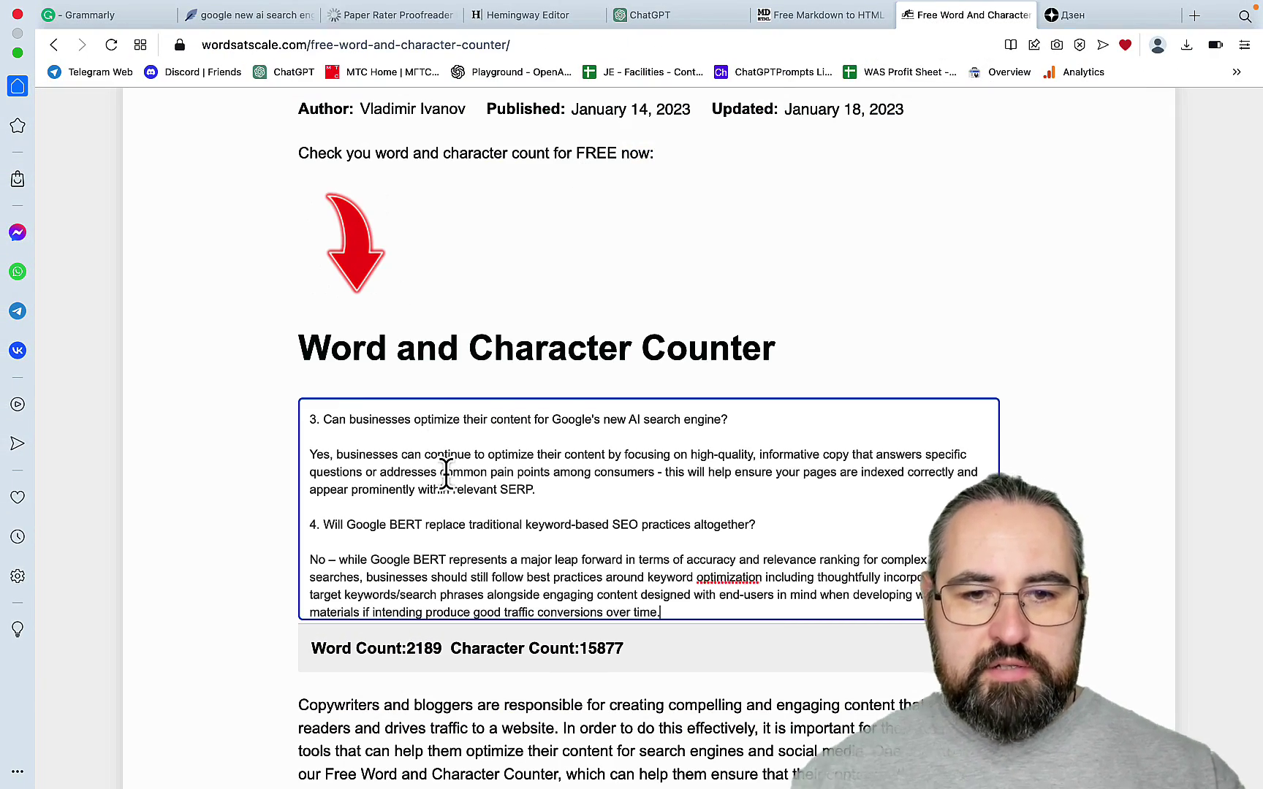
# Step: Delete the Q4 and Q3 FAQ blocks, trimming the article to 2070 words
pyautogui.moveTo(309, 517); pyautogui.dragTo(709, 611)
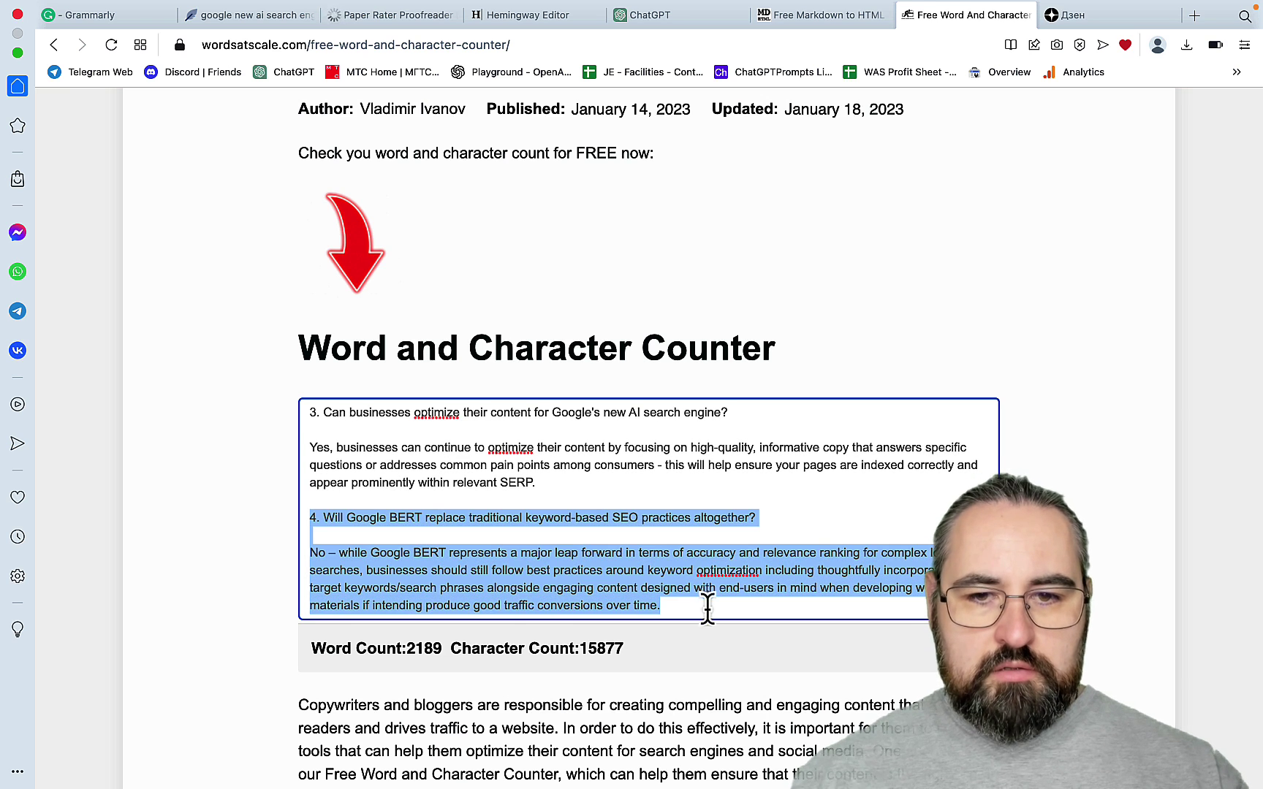
pyautogui.press('BackSpace')
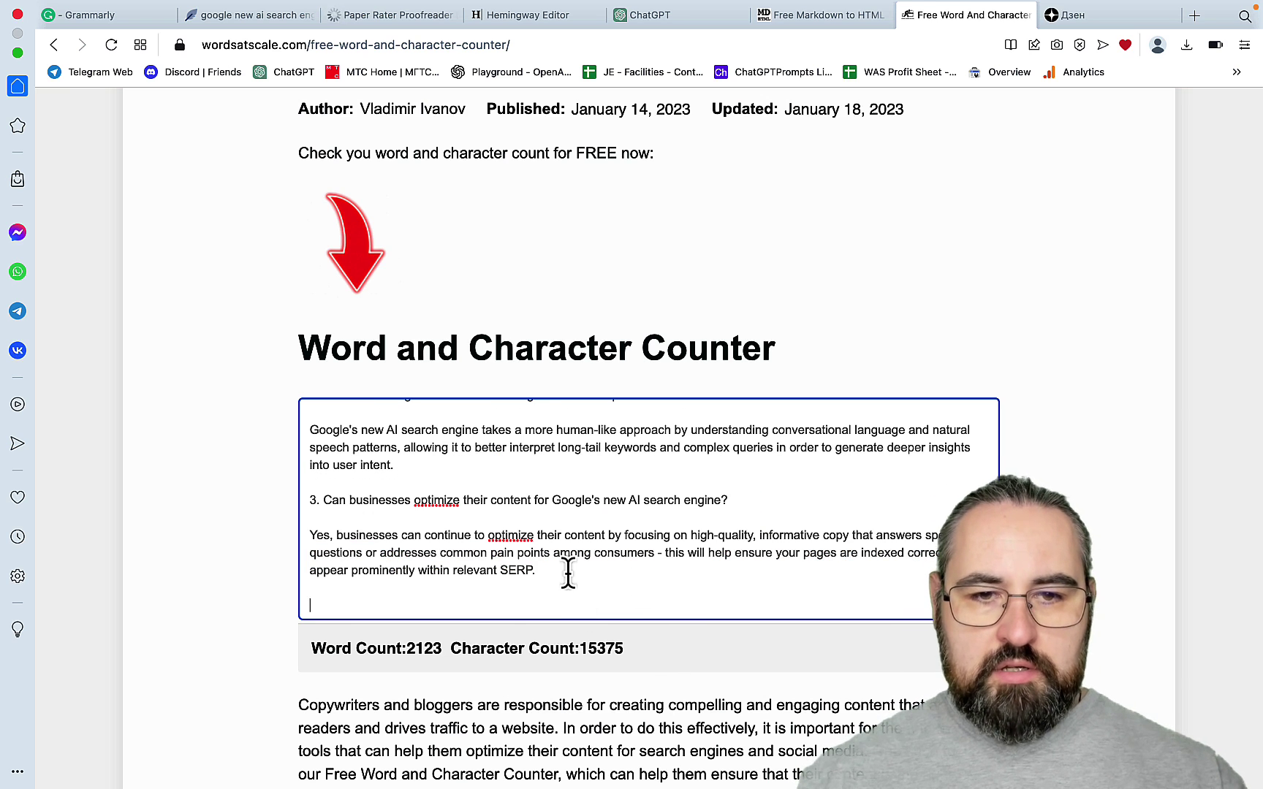
pyautogui.moveTo(567, 572); pyautogui.dragTo(305, 502)
pyautogui.press('BackSpace')
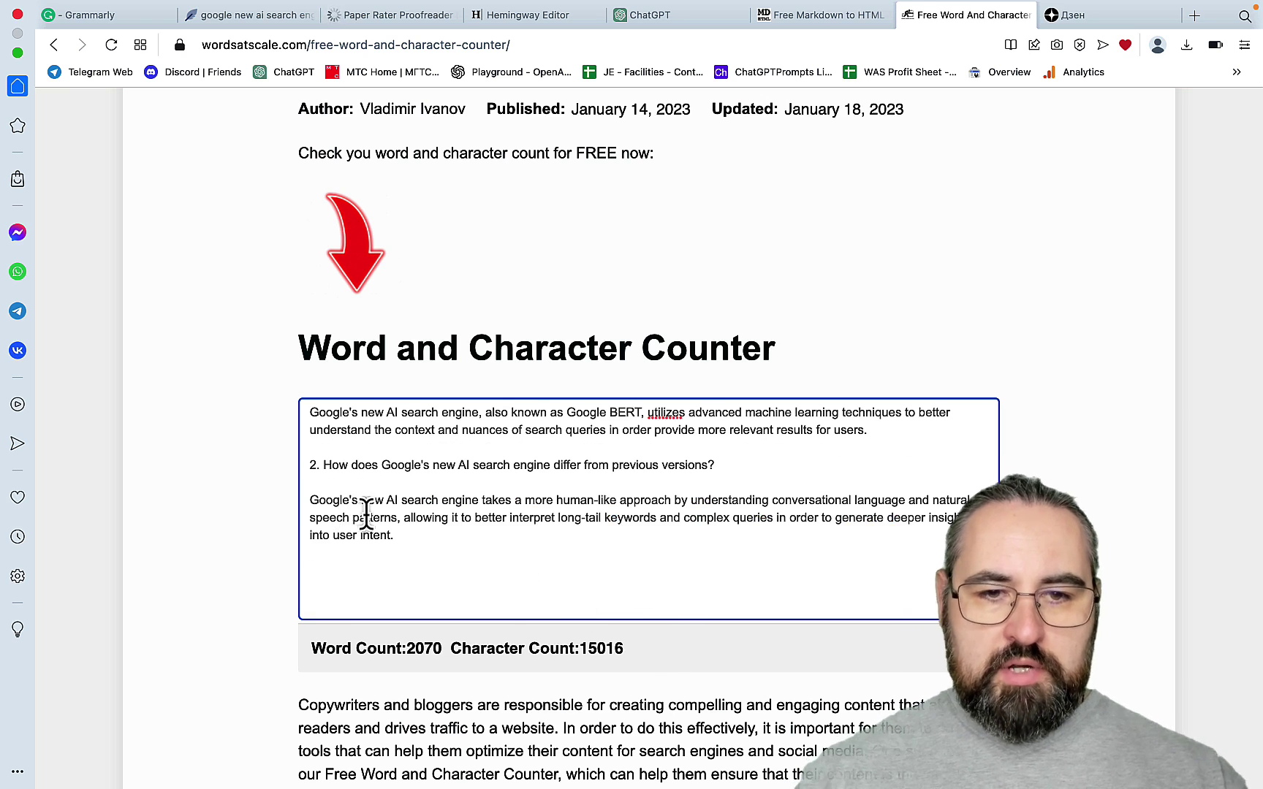
pyautogui.press('super+5')
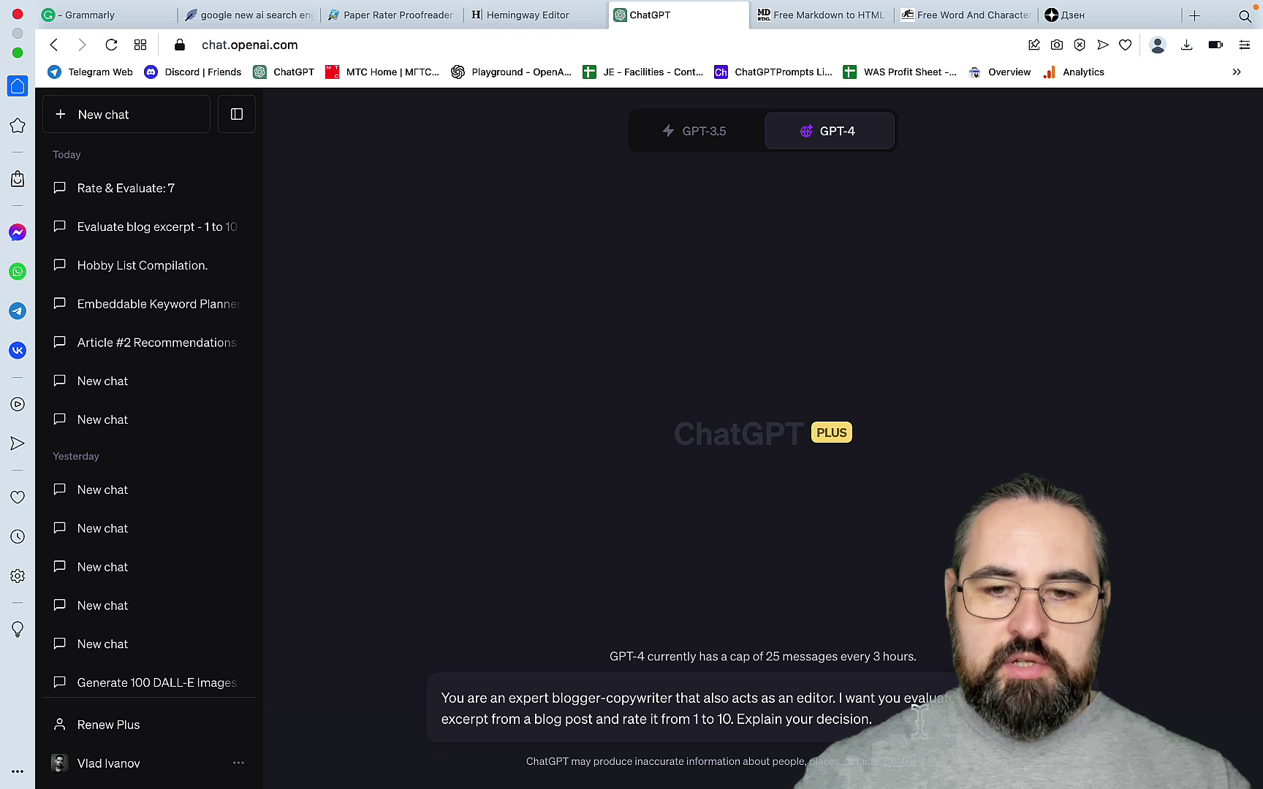
# Step: Send the trimmed Agility Writer article to GPT-4, which rates it 7.5 out of 10
pyautogui.press('Return')
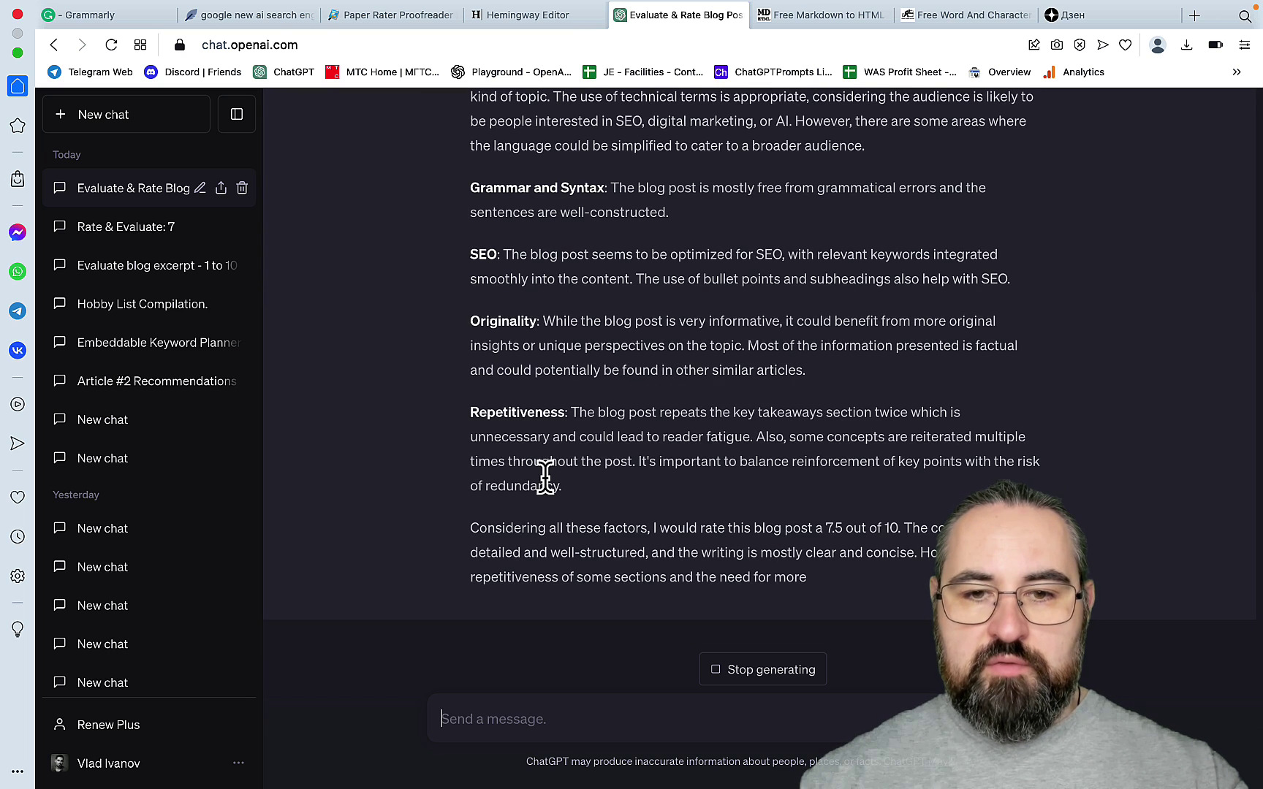
pyautogui.click(574, 766)
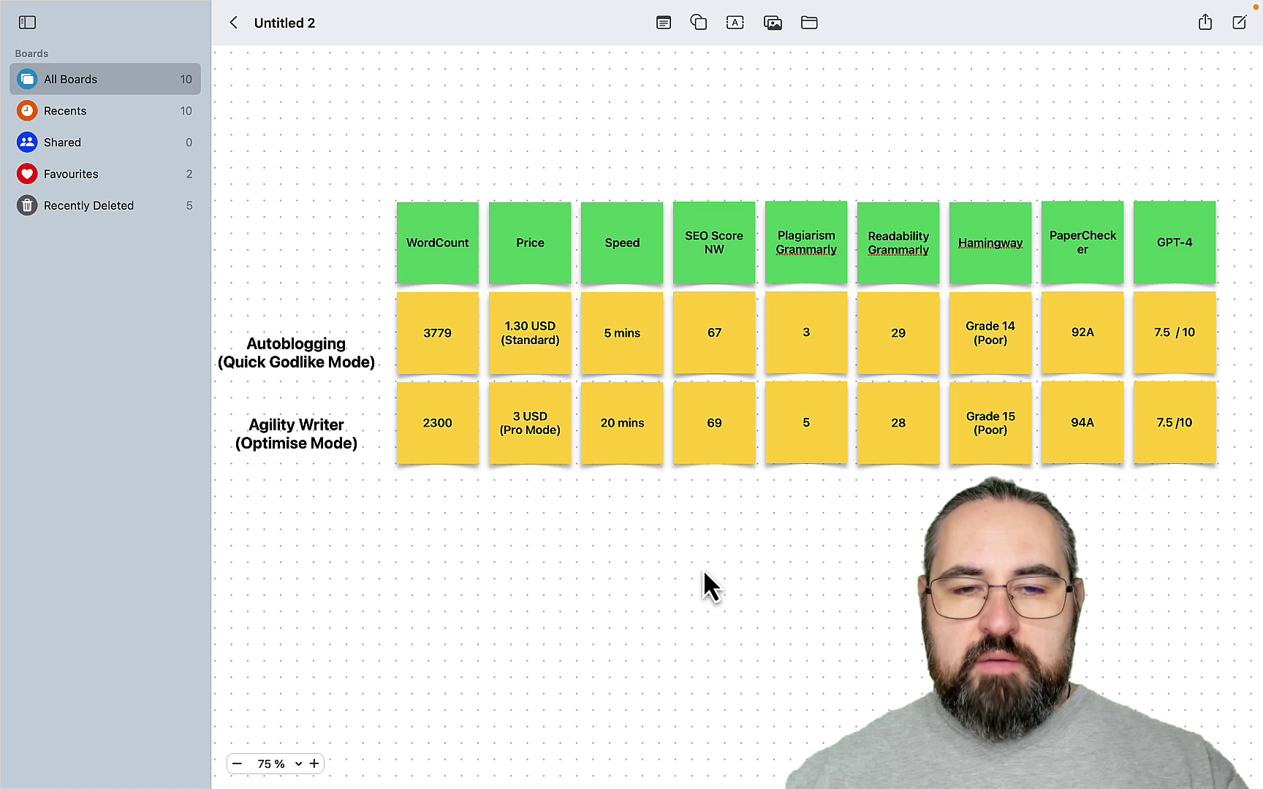
pyautogui.click(454, 331)
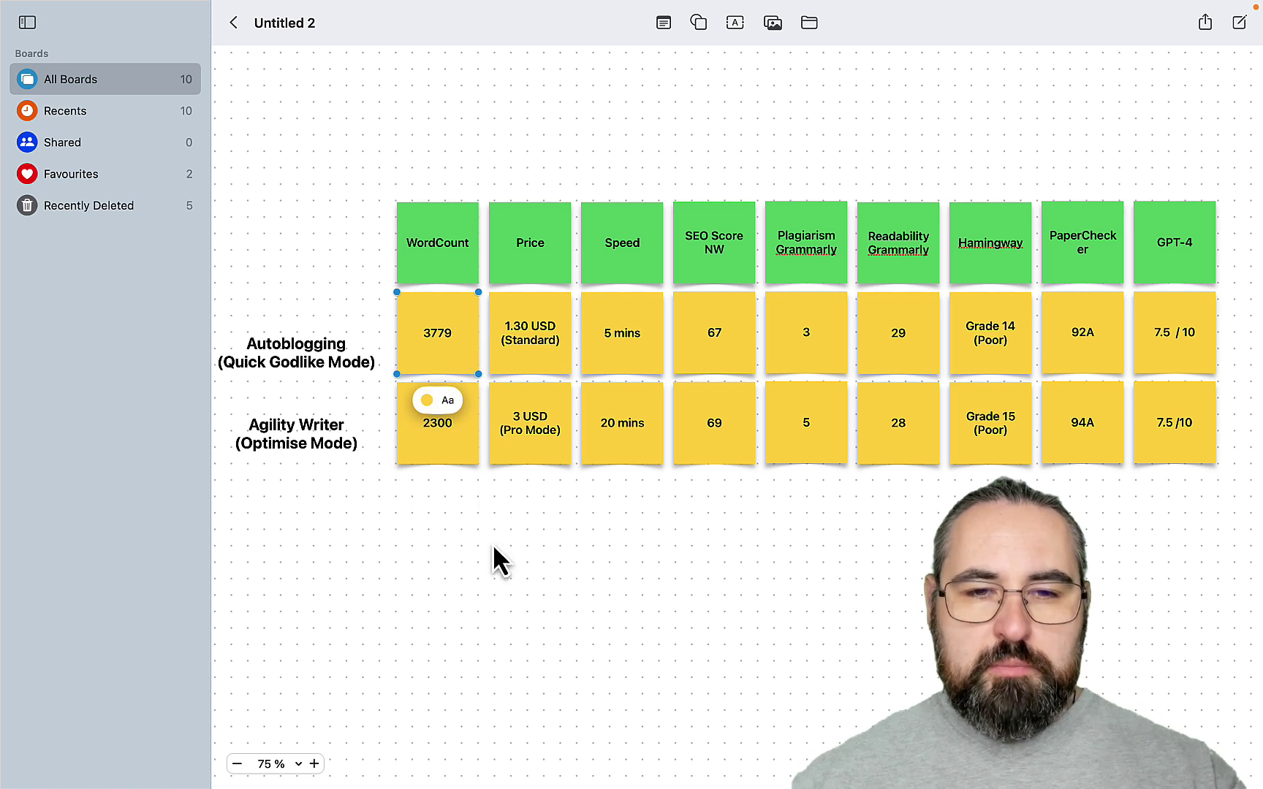
pyautogui.click(460, 440)
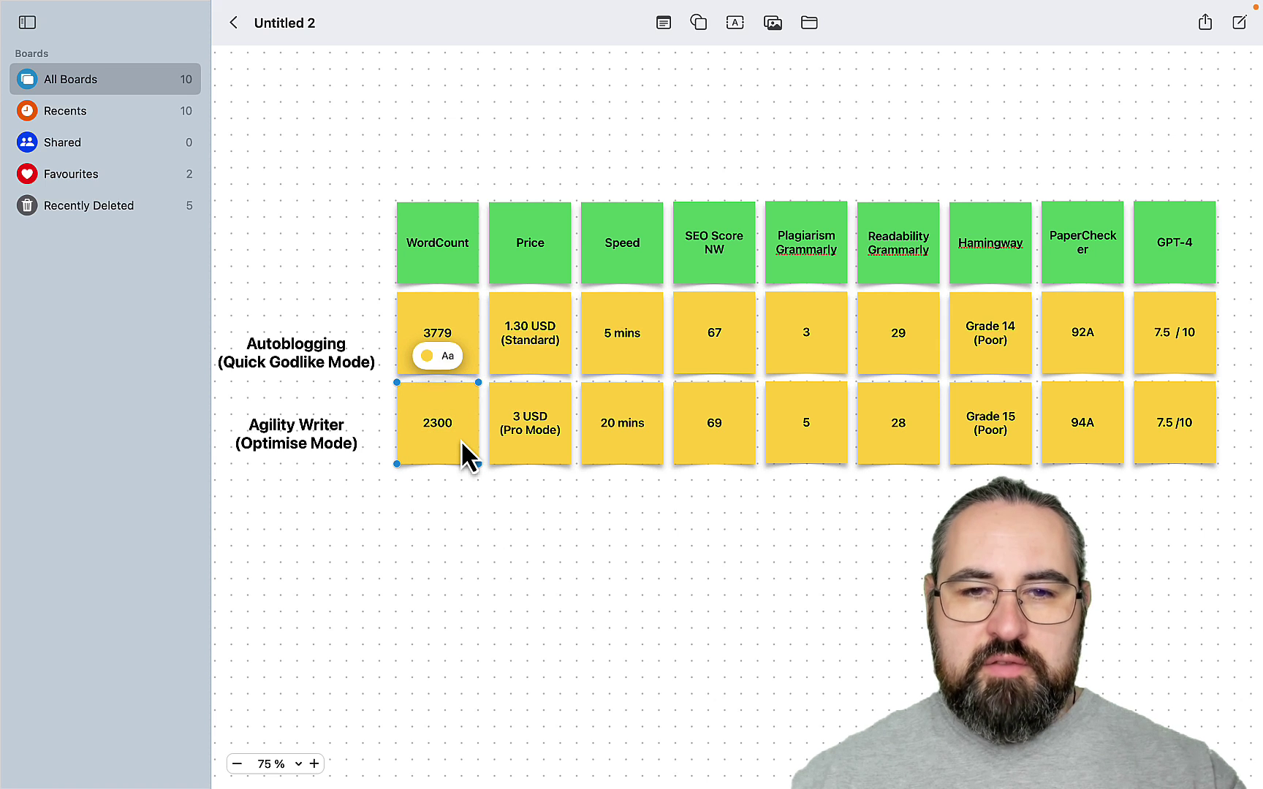
pyautogui.click(516, 356)
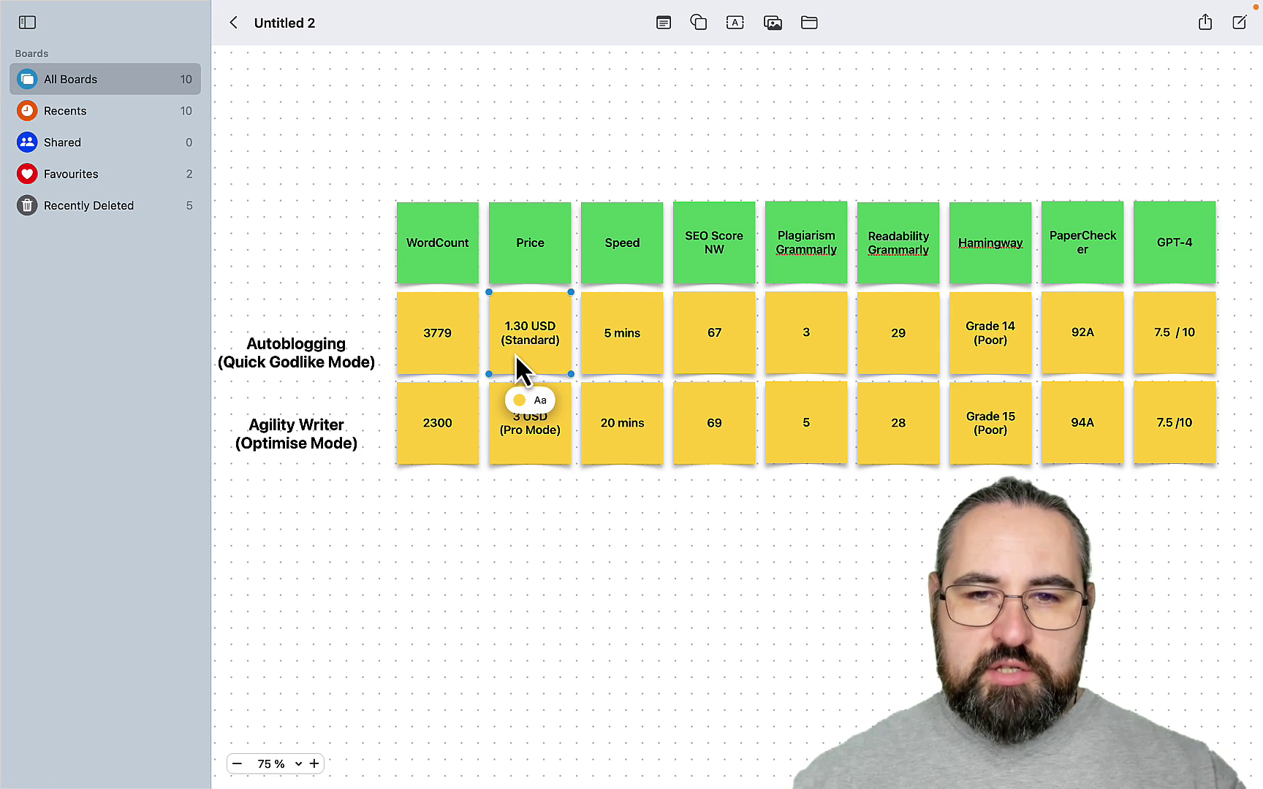
pyautogui.click(640, 345)
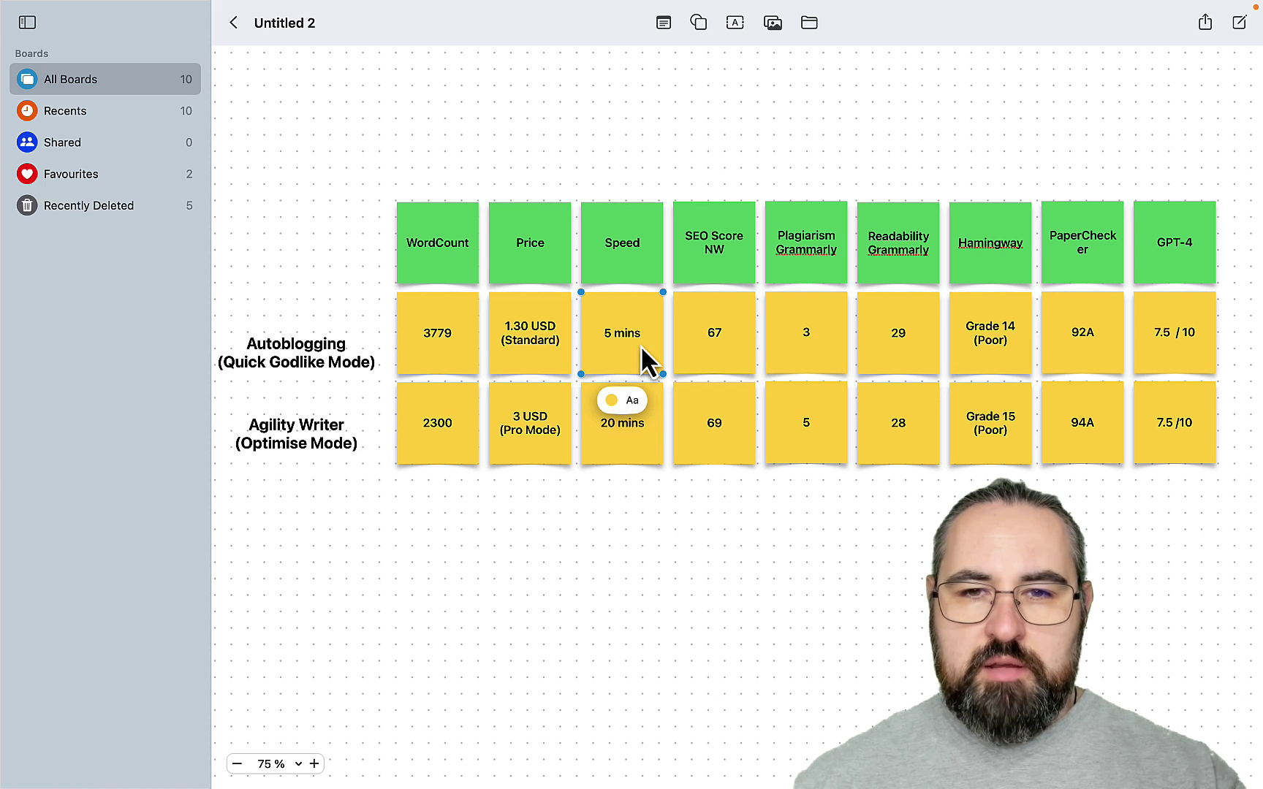
pyautogui.click(730, 337)
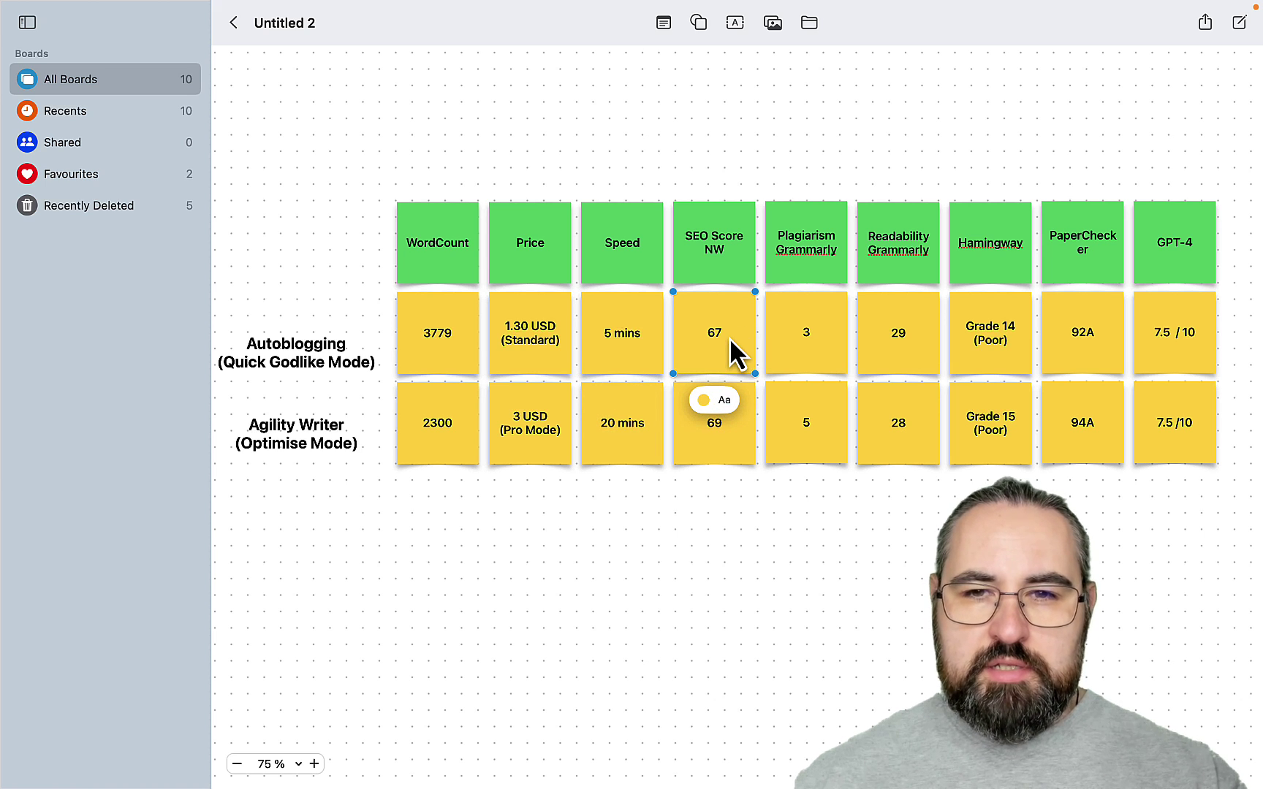
pyautogui.click(818, 334)
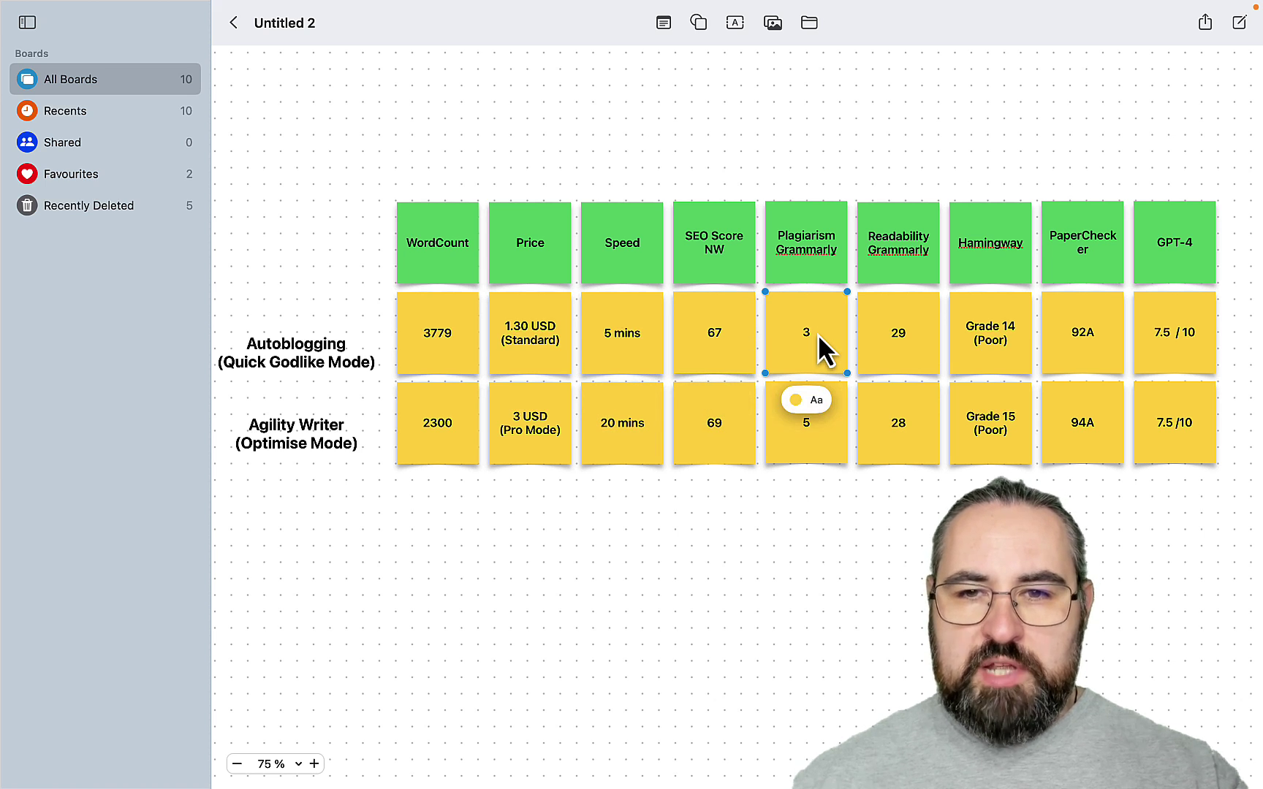
pyautogui.click(908, 340)
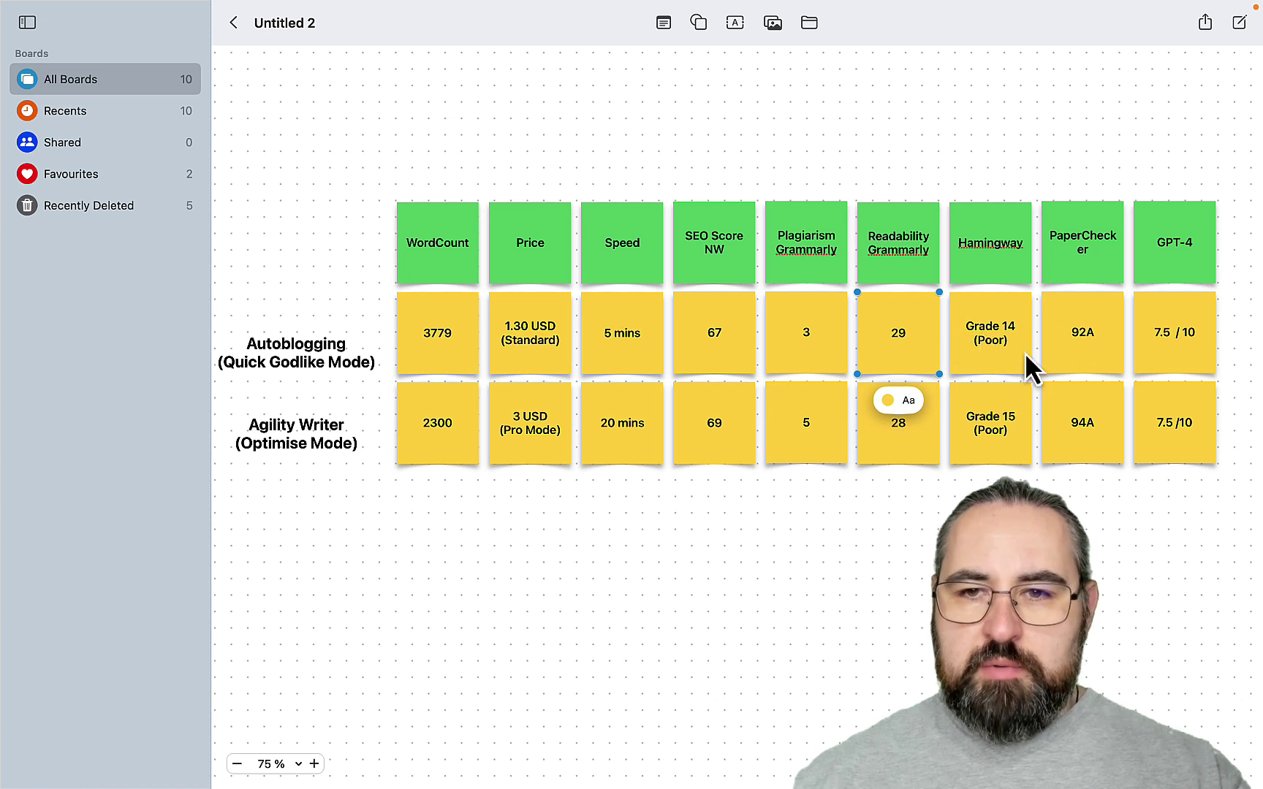
pyautogui.click(1102, 348)
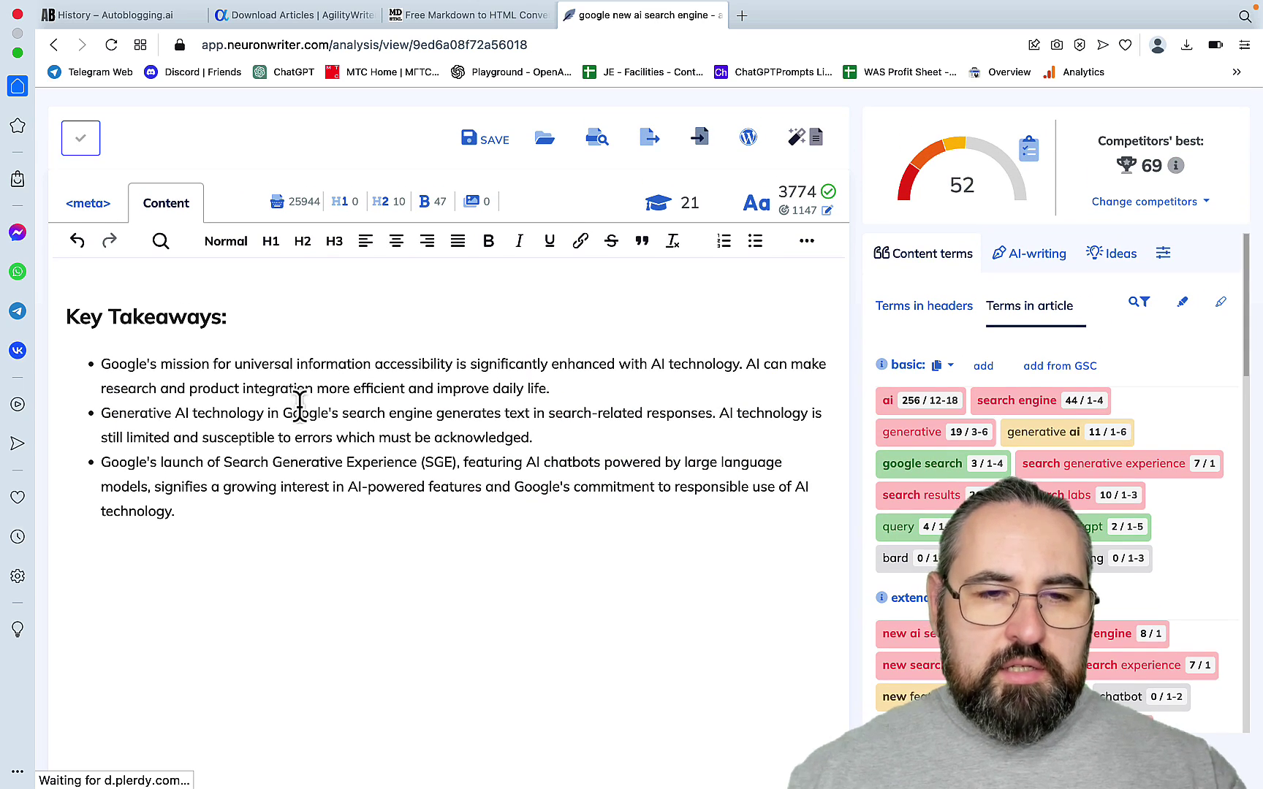
# Step: Scroll down the 3774-word, 52-scoring article to ZDNET's Recommendations for Testing and Researching AI Products section
pyautogui.scroll(-2, 301, 409)
pyautogui.scroll(1, 301, 409)
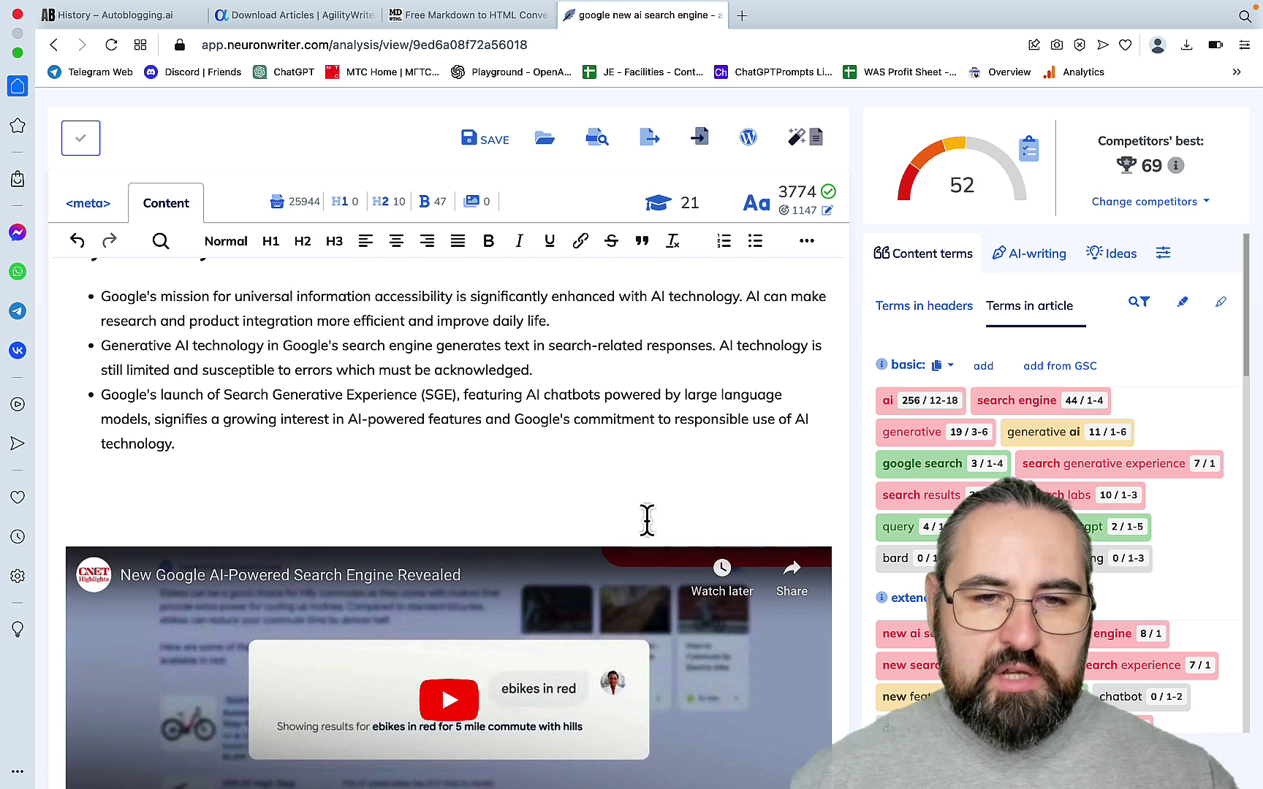
pyautogui.scroll(-10, 733, 528)
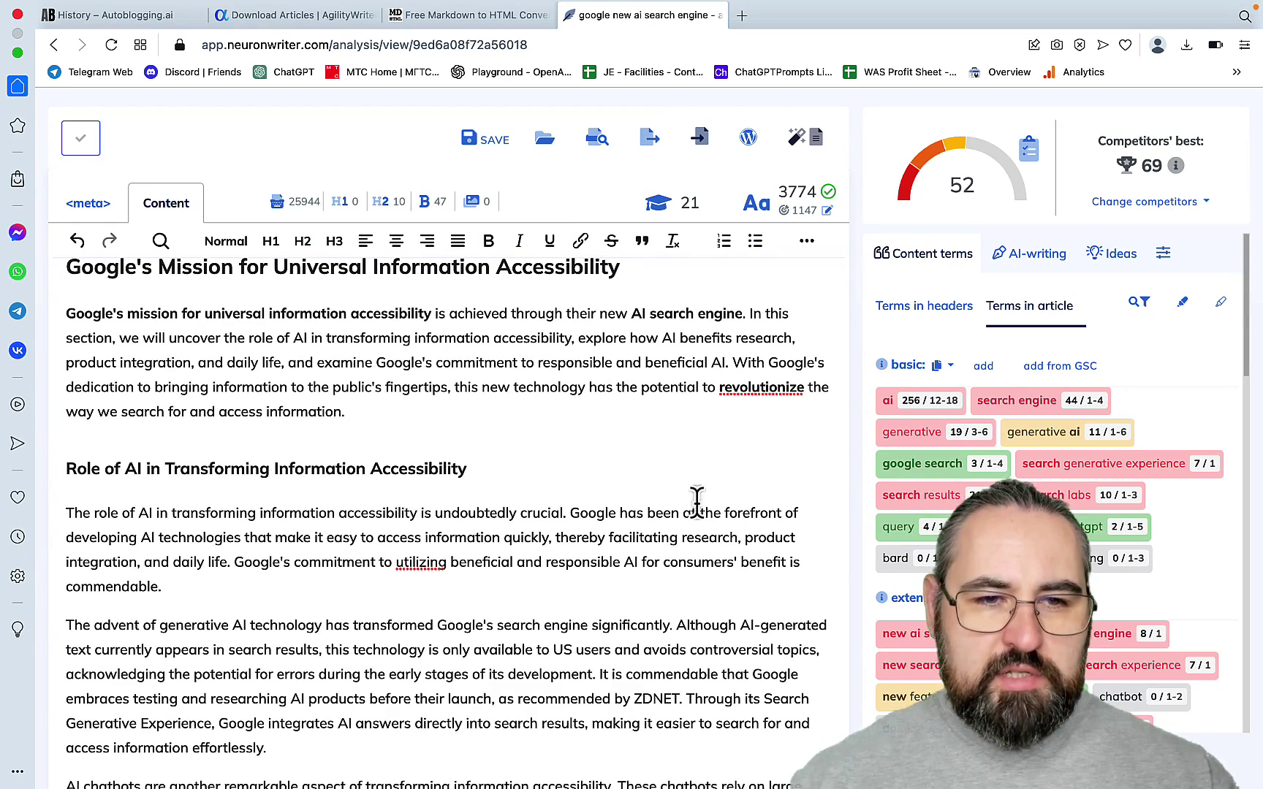
pyautogui.scroll(-5, 537, 465)
pyautogui.scroll(-4, 536, 464)
pyautogui.scroll(-6, 536, 465)
pyautogui.scroll(-3, 537, 465)
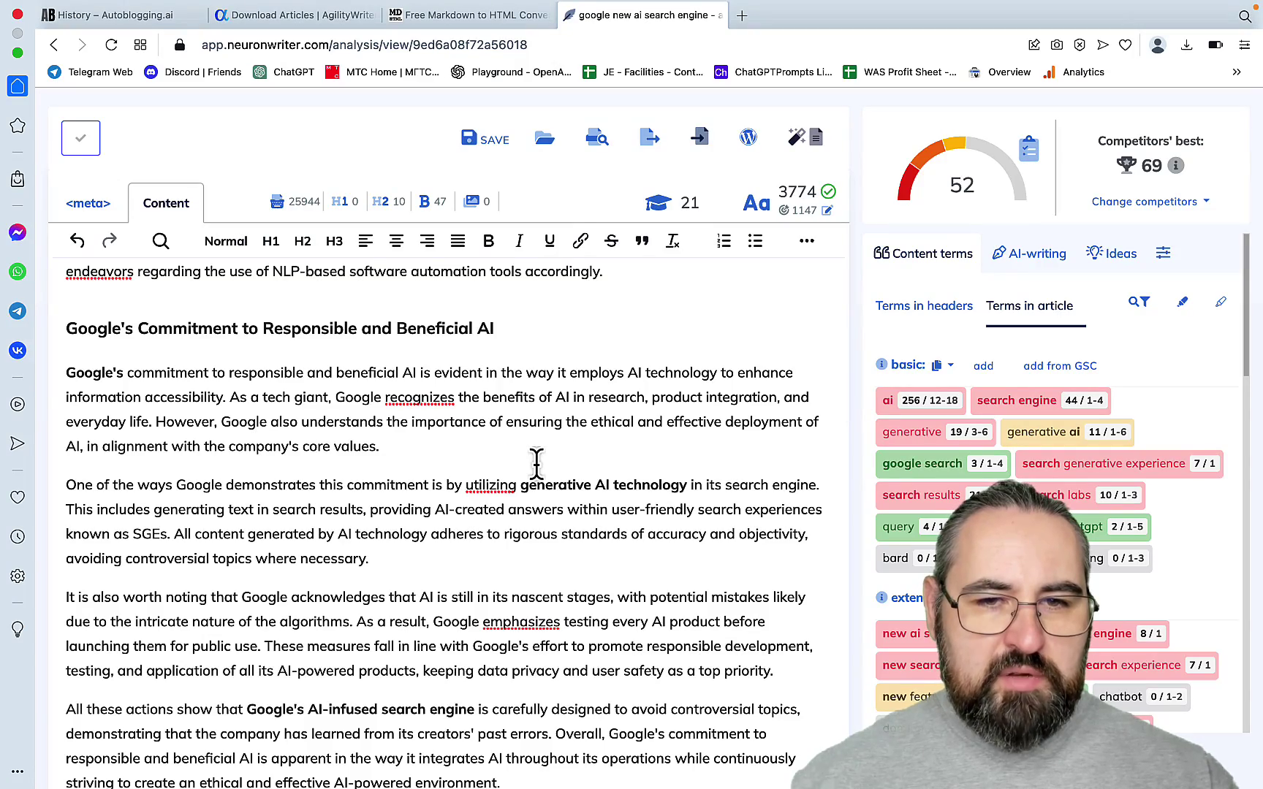
pyautogui.scroll(-8, 537, 465)
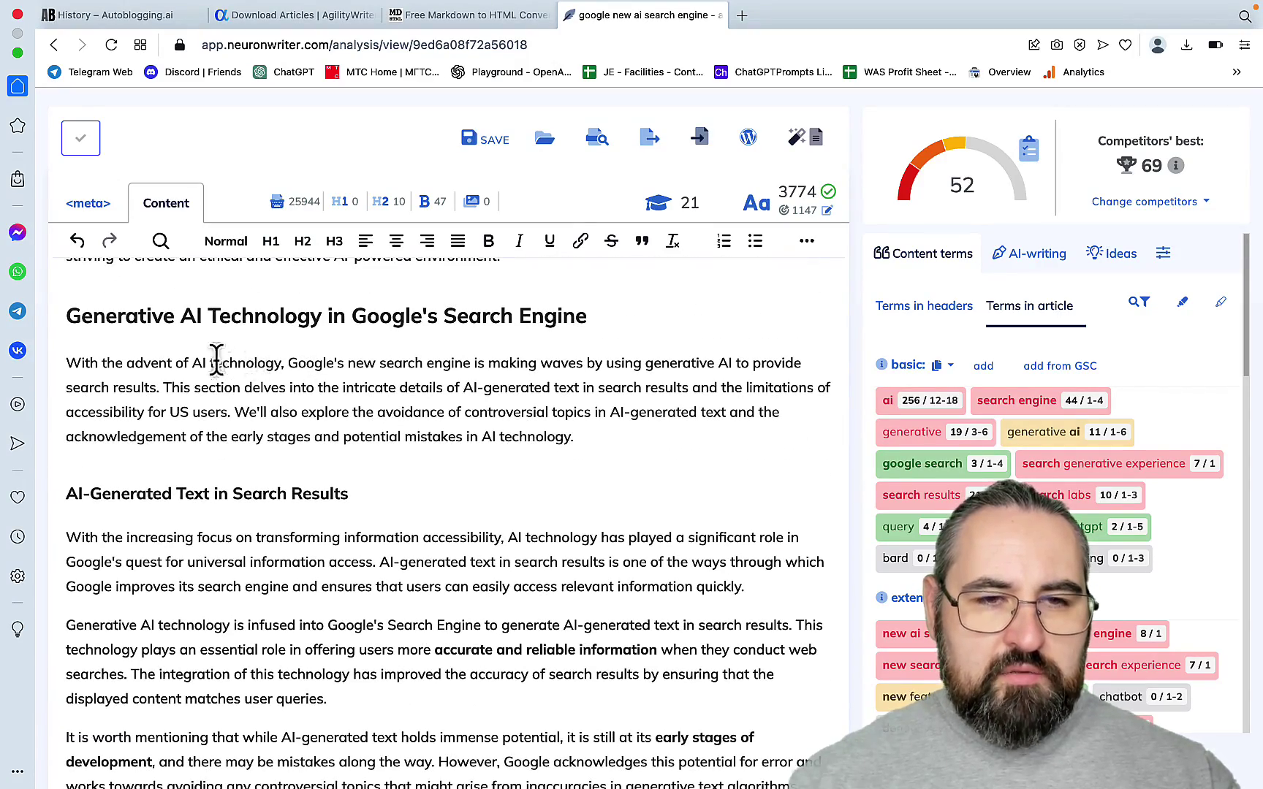
pyautogui.scroll(-2, 416, 489)
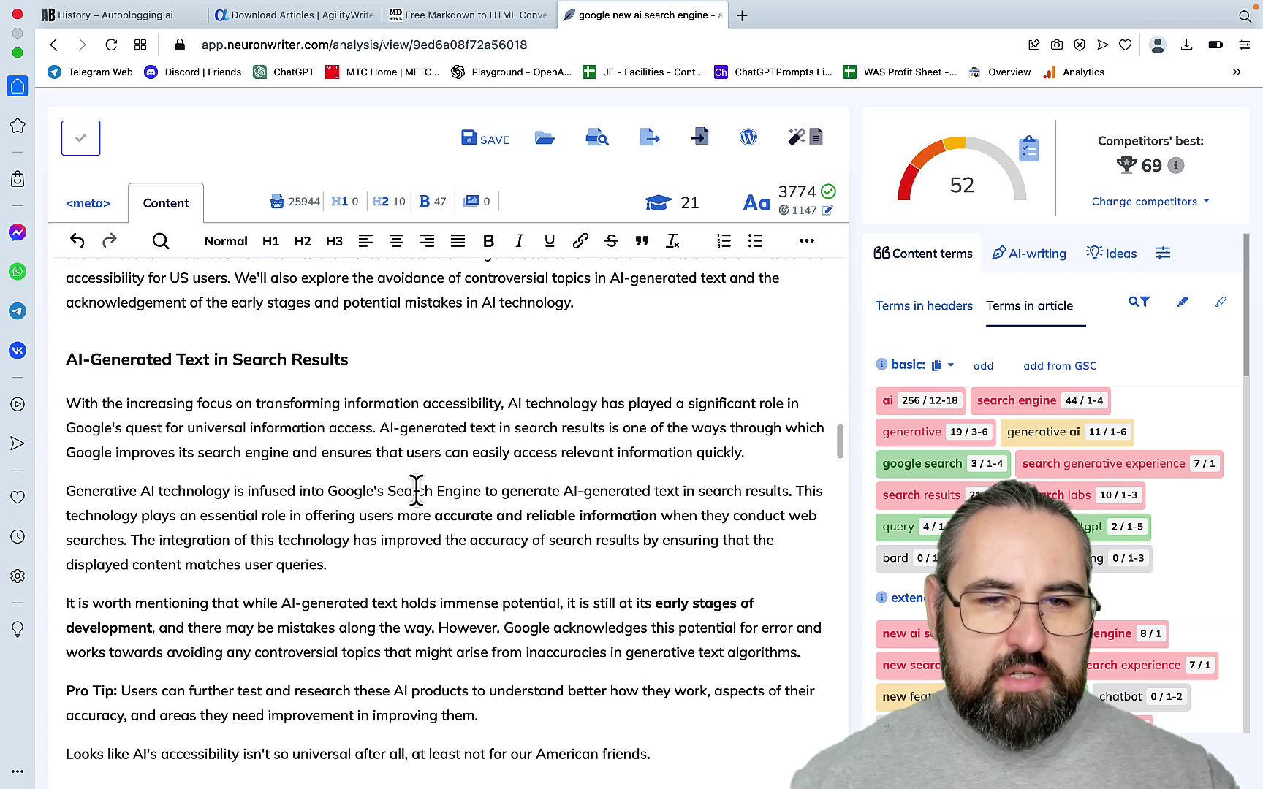
pyautogui.scroll(-6, 415, 489)
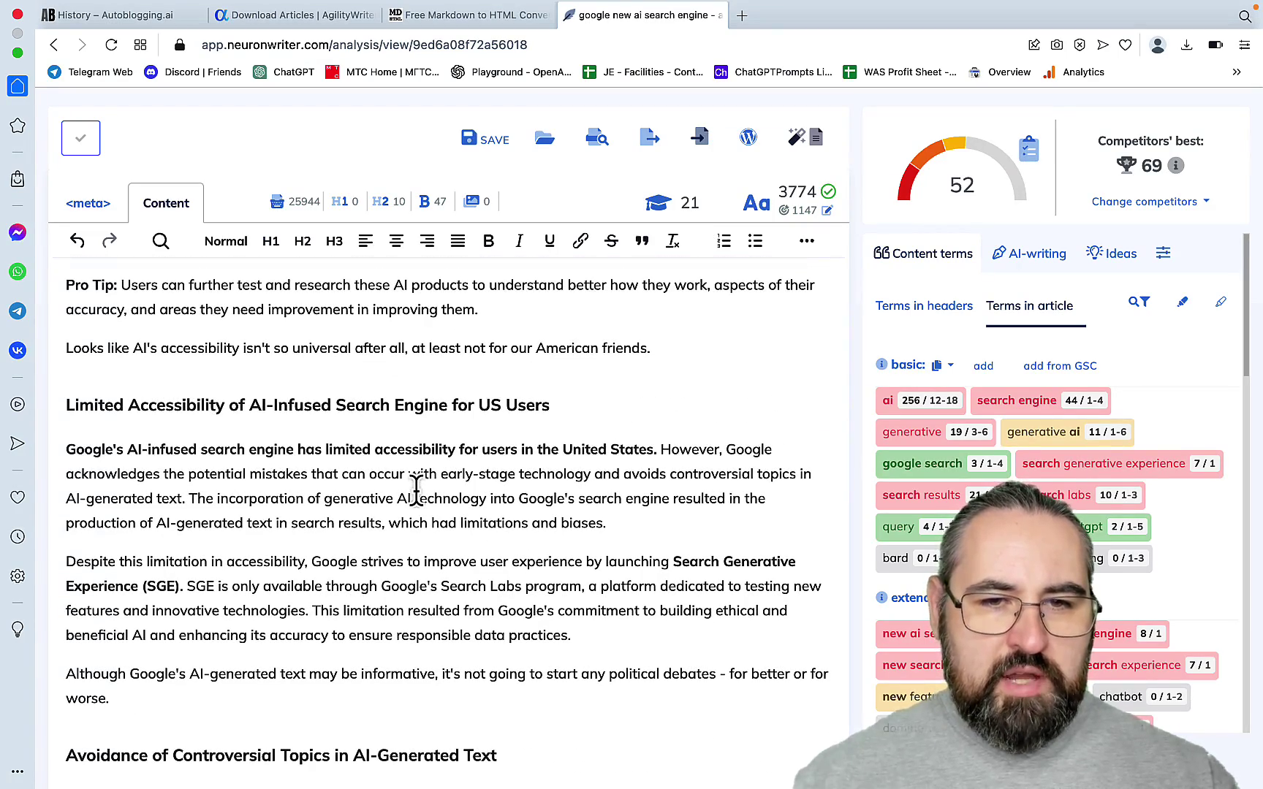
pyautogui.scroll(-4, 554, 531)
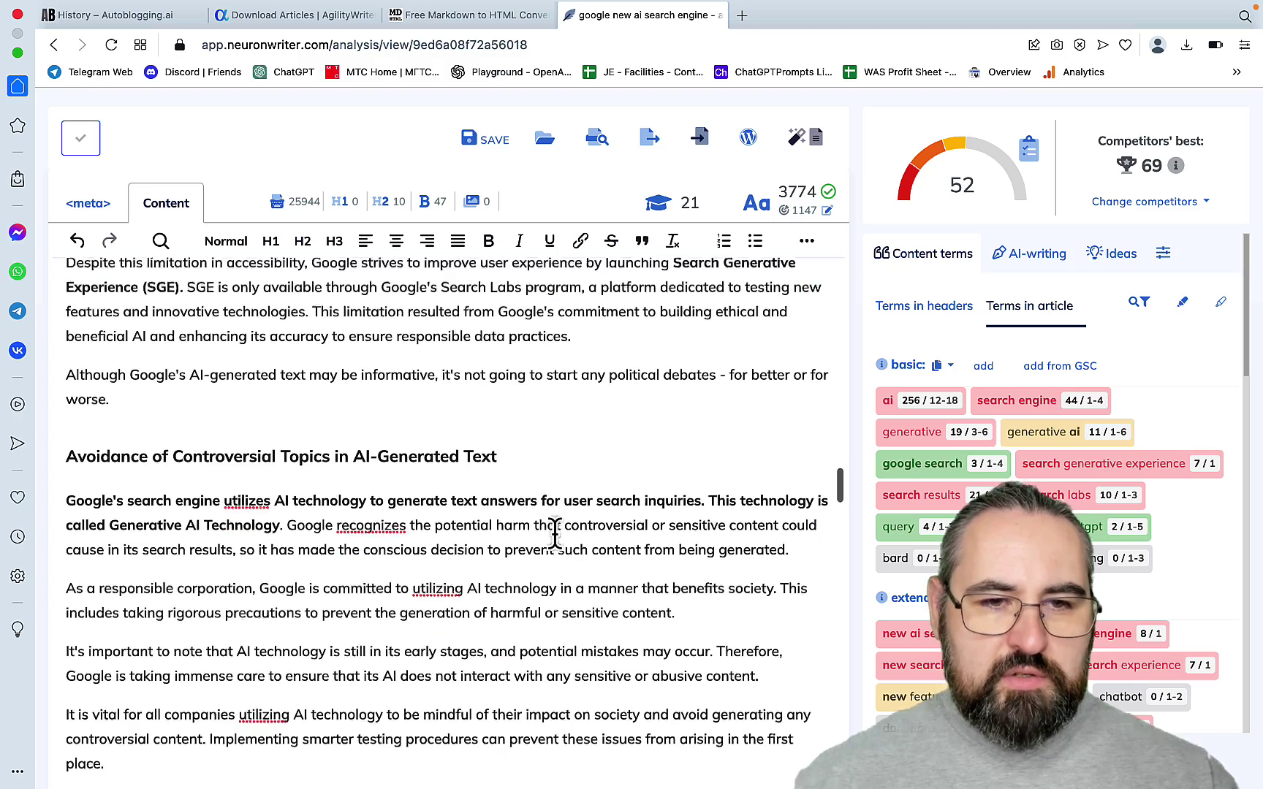
pyautogui.scroll(-9, 555, 531)
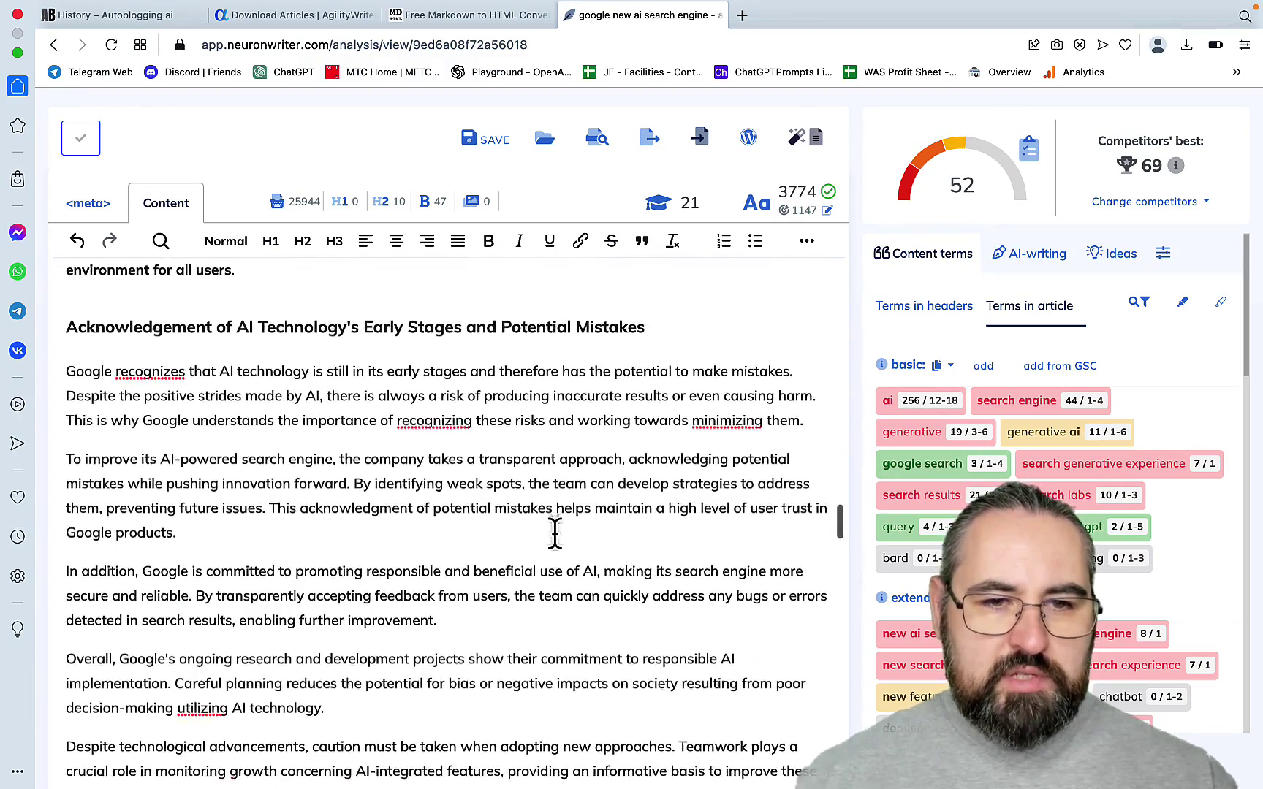
pyautogui.scroll(-9, 555, 532)
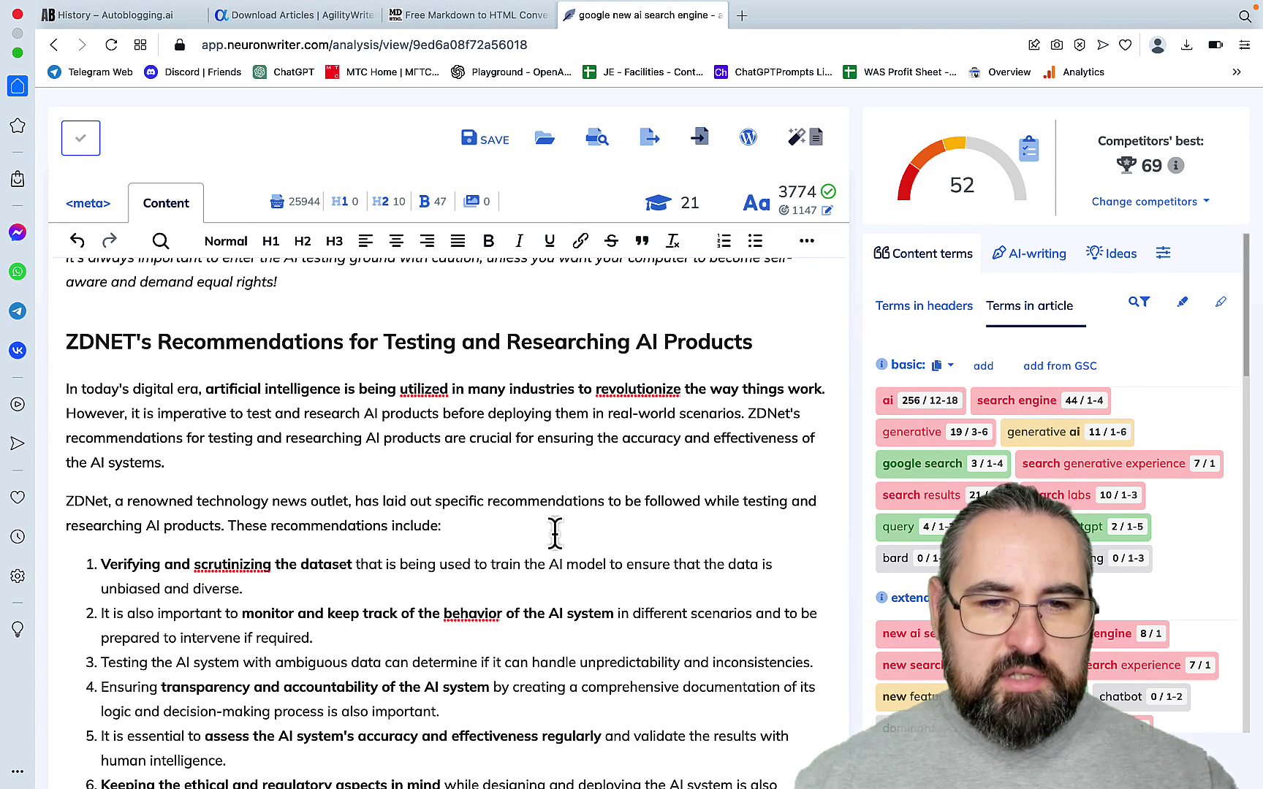
pyautogui.scroll(-1, 555, 531)
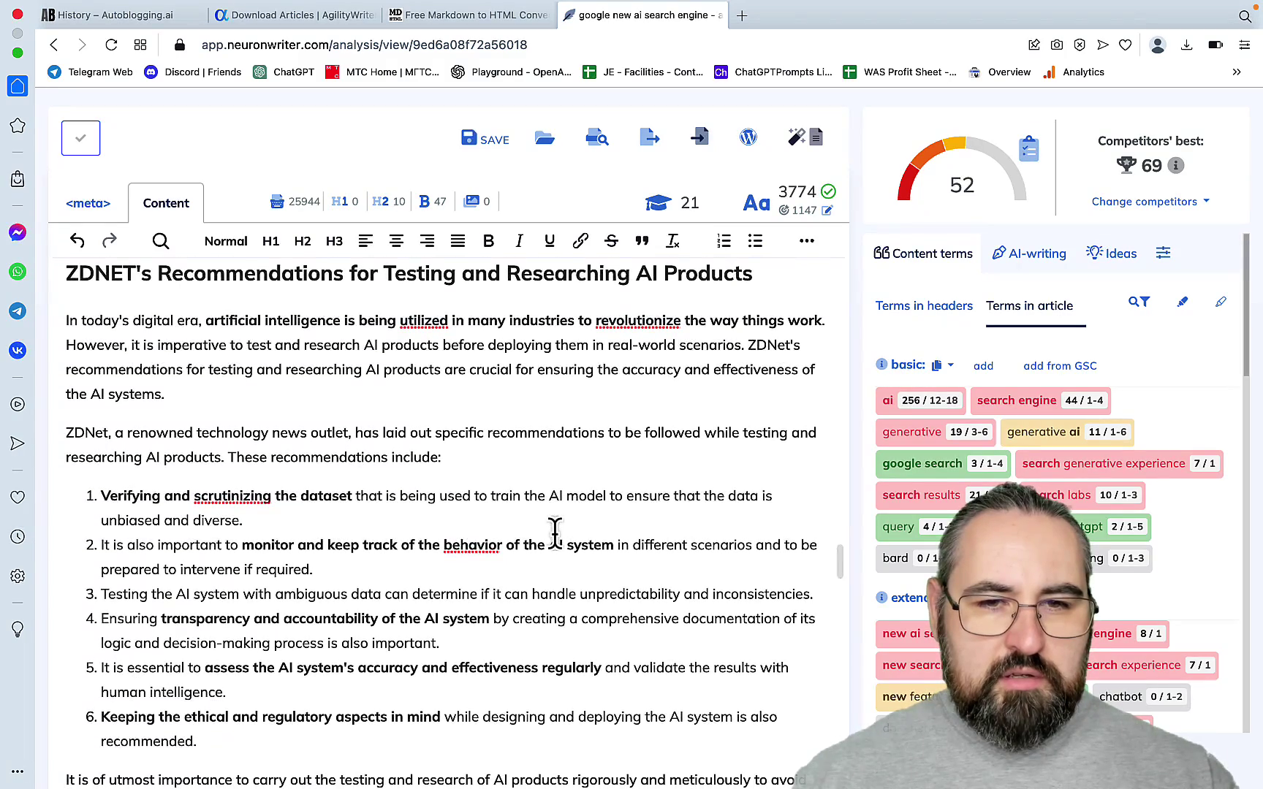
pyautogui.scroll(-1, 555, 531)
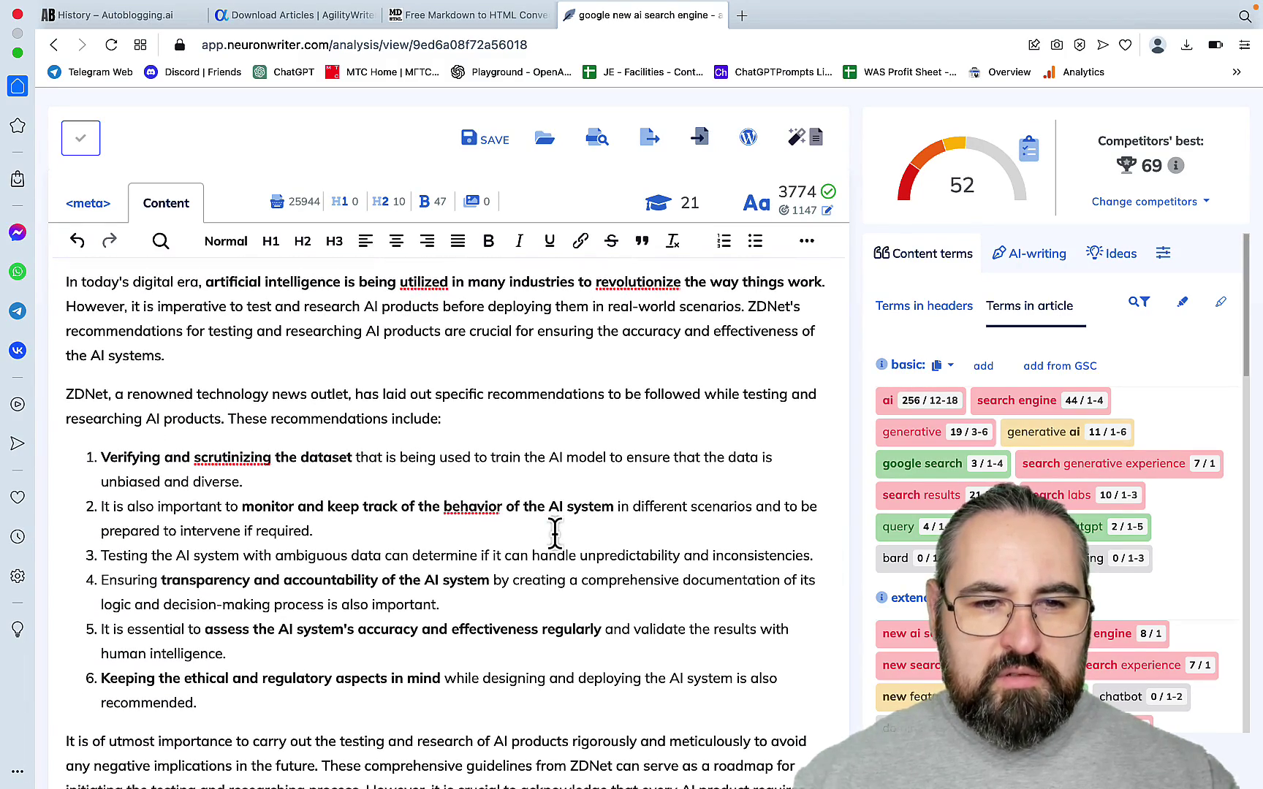
pyautogui.scroll(2, 556, 531)
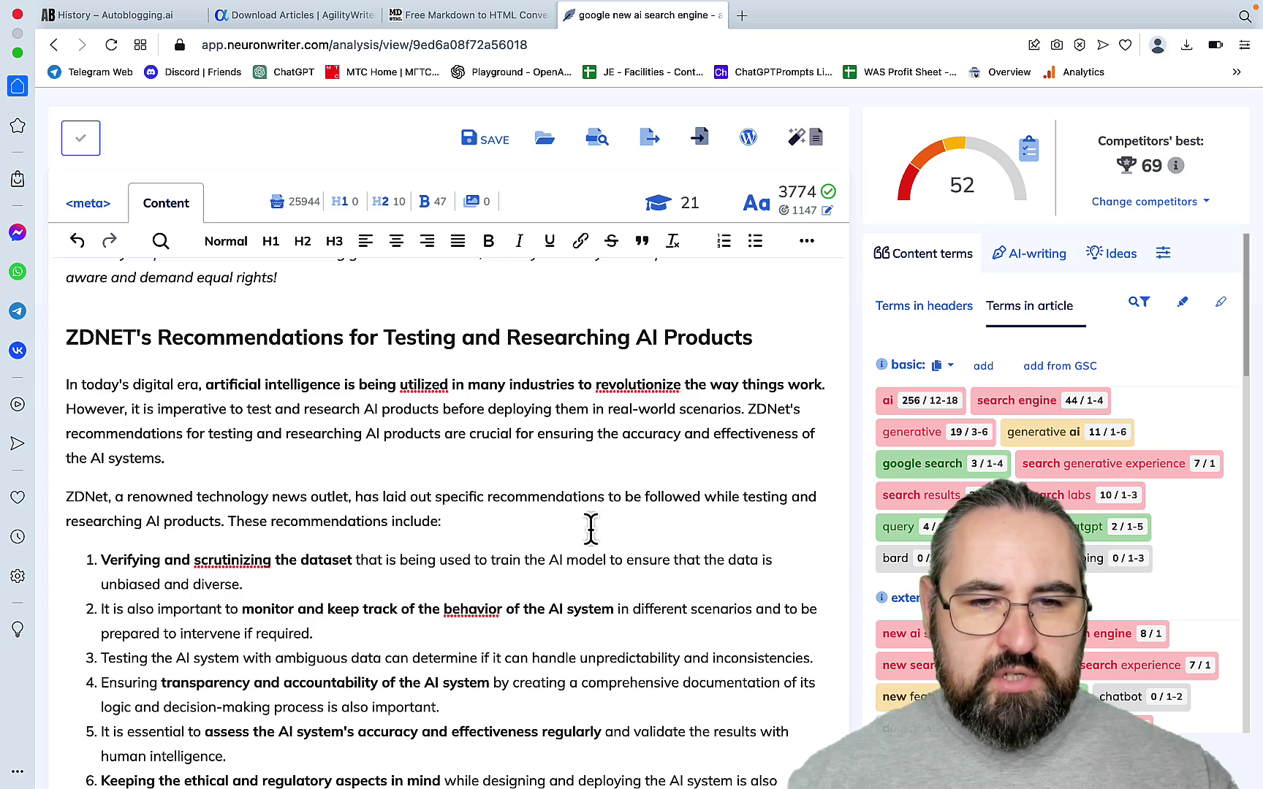
pyautogui.scroll(-3, 590, 524)
pyautogui.scroll(-1, 591, 524)
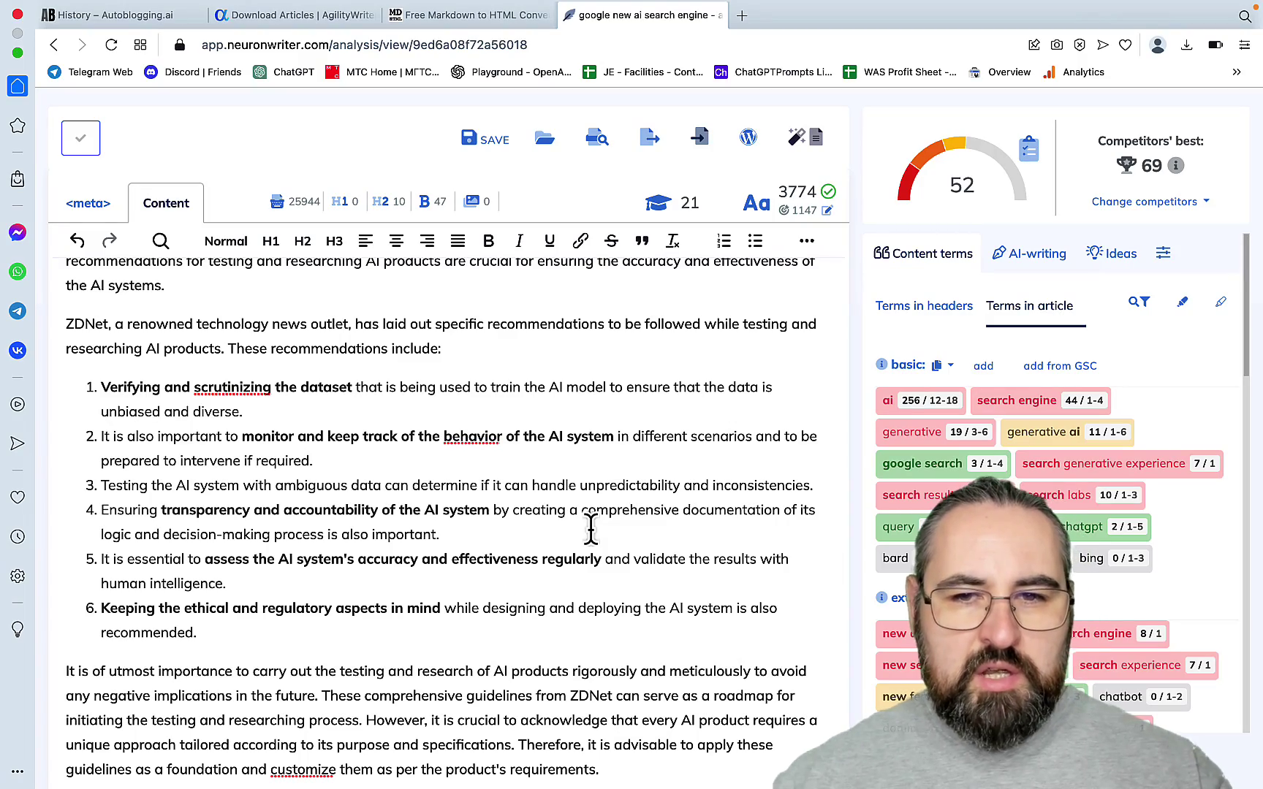
pyautogui.scroll(-5, 570, 512)
pyautogui.scroll(5, 567, 504)
pyautogui.scroll(3, 503, 430)
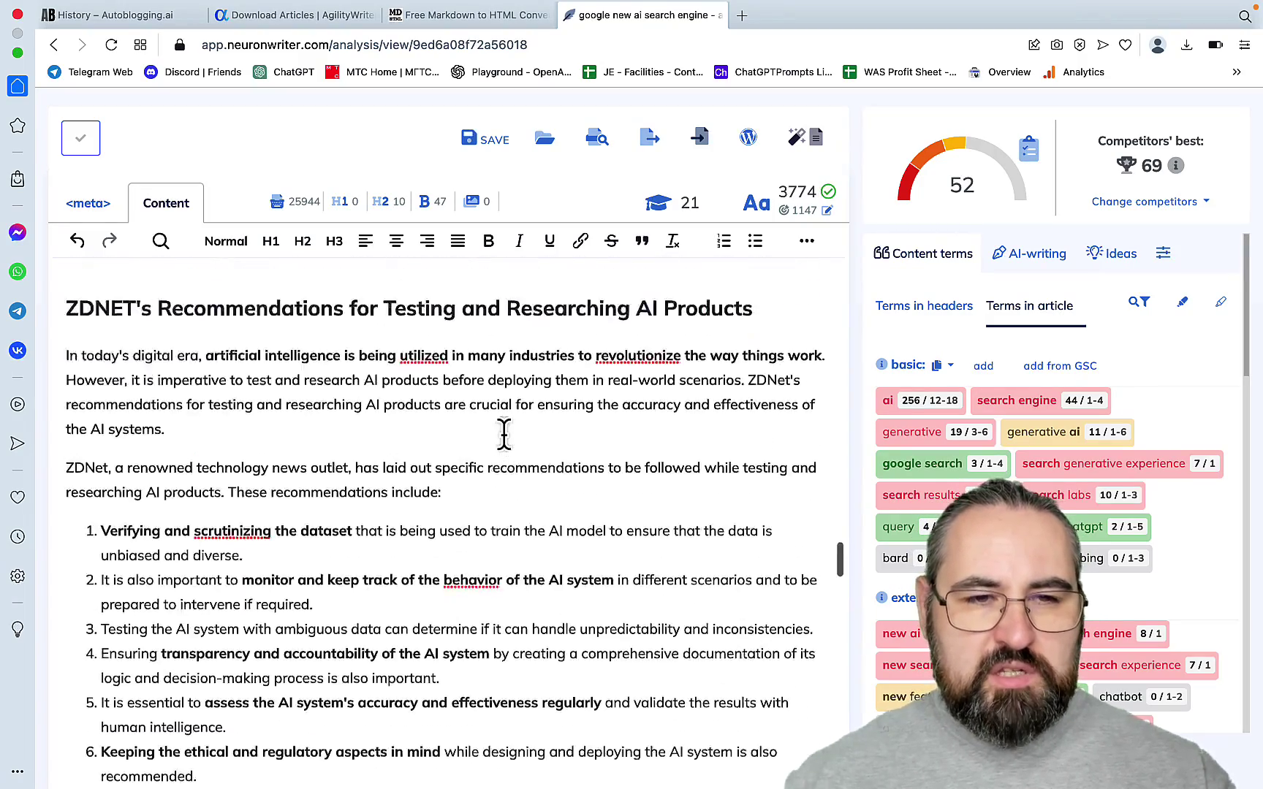
pyautogui.scroll(-4, 505, 431)
pyautogui.scroll(-10, 505, 431)
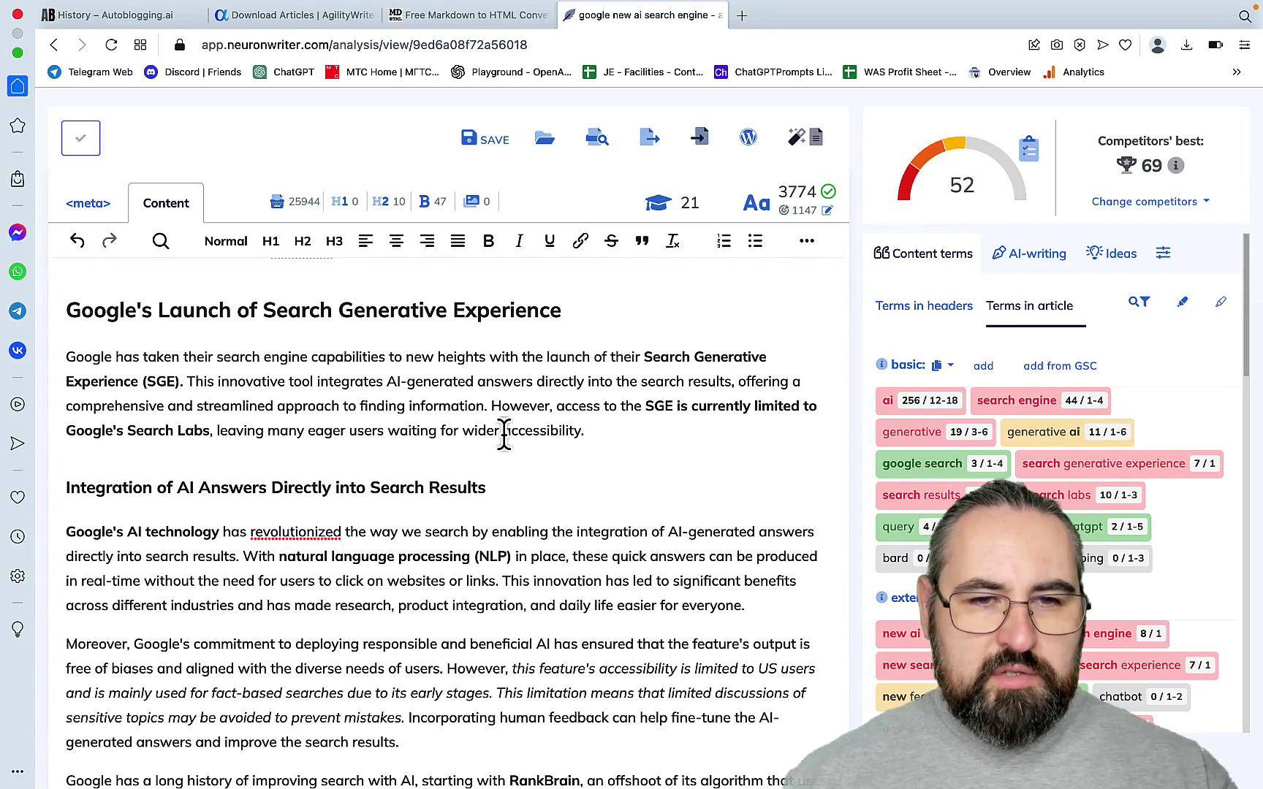
pyautogui.scroll(-9, 505, 431)
pyautogui.scroll(-4, 504, 432)
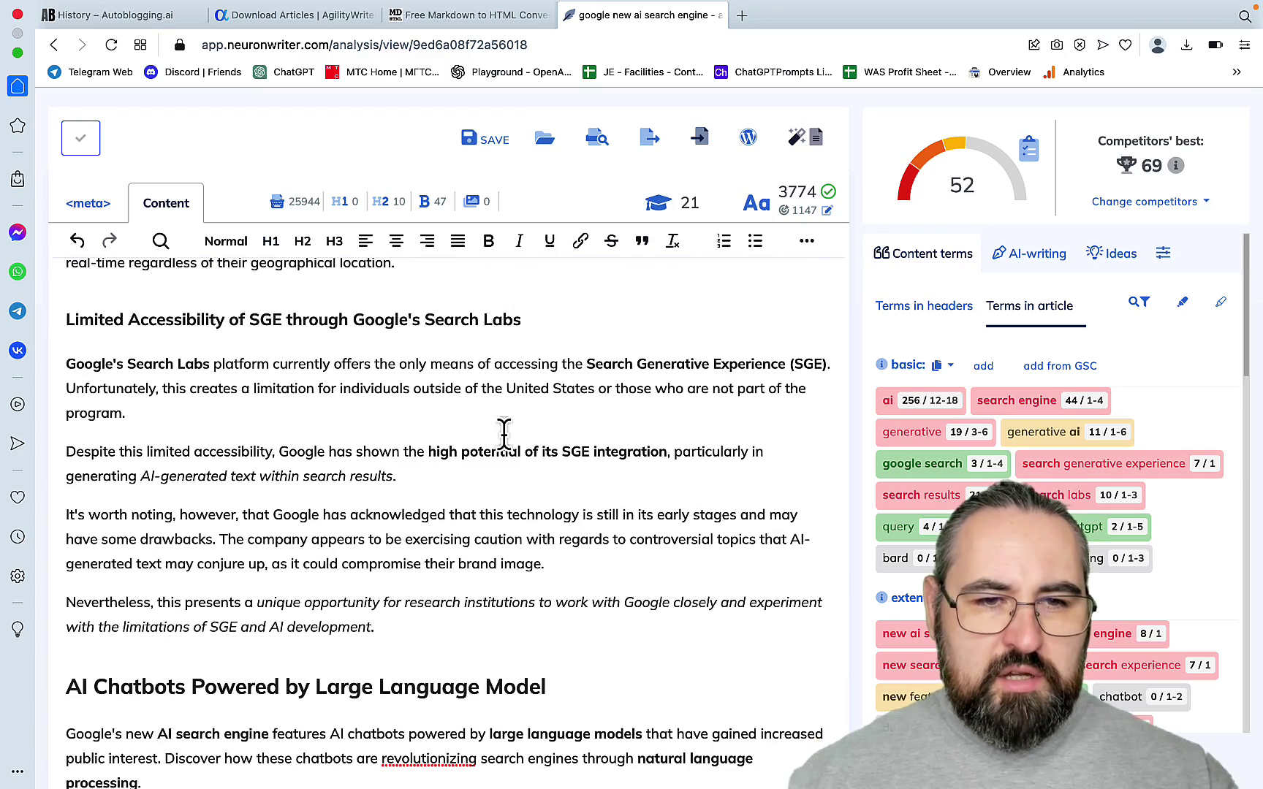
pyautogui.scroll(20, 504, 431)
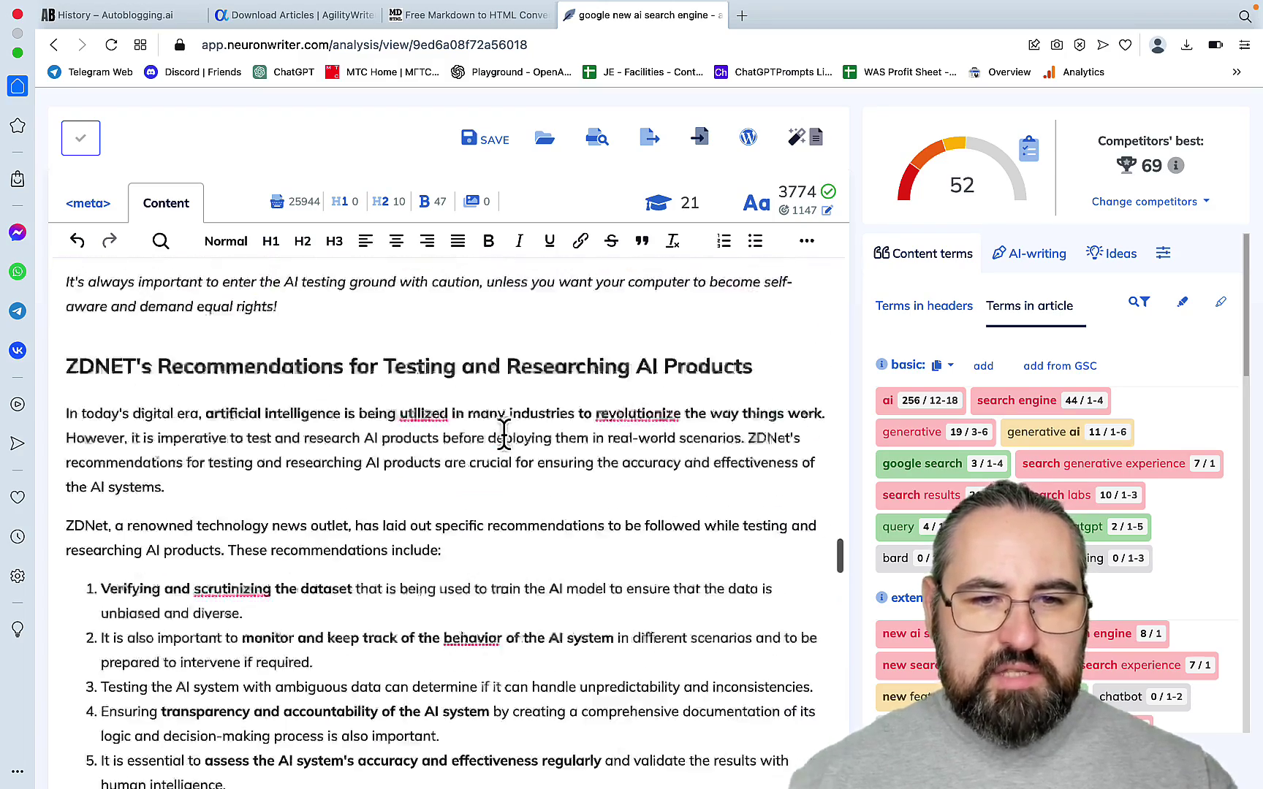
pyautogui.scroll(15, 504, 431)
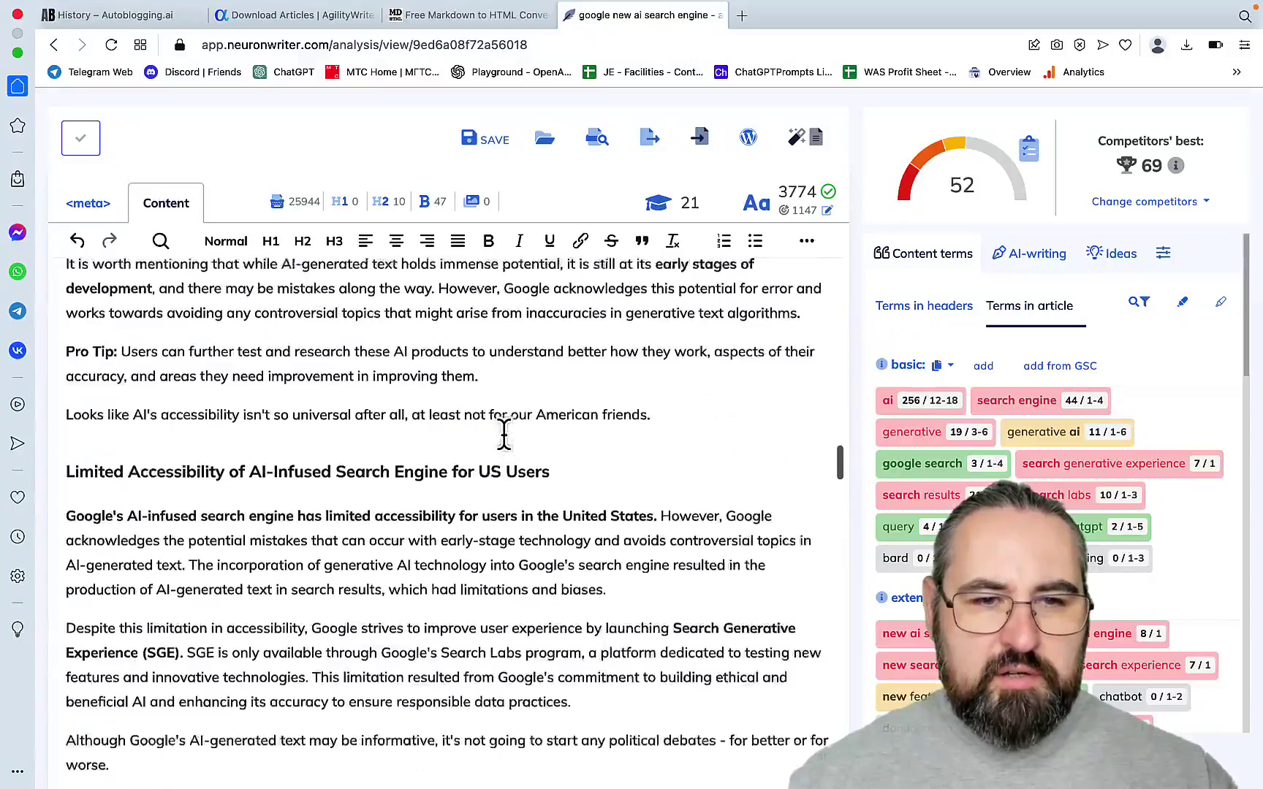
pyautogui.scroll(10, 465, 561)
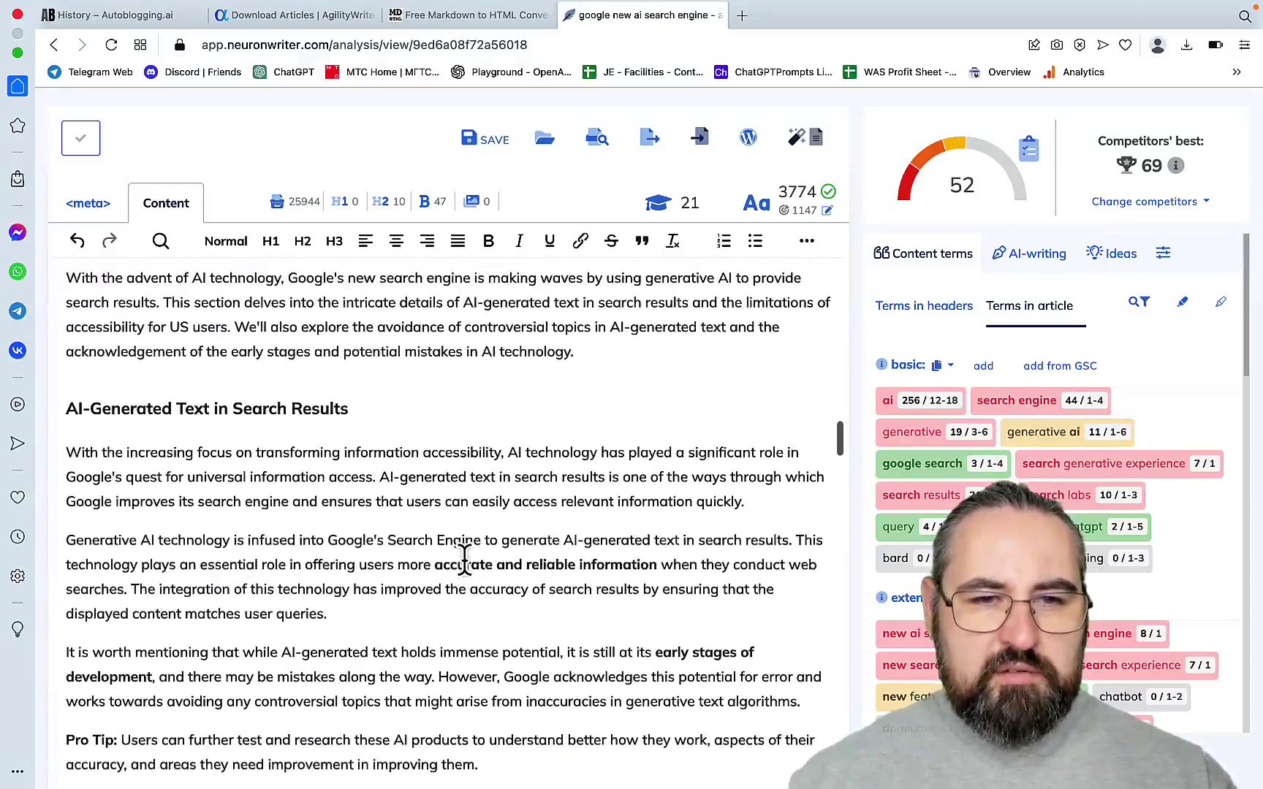
pyautogui.scroll(-20, 465, 561)
pyautogui.scroll(-20, 465, 561)
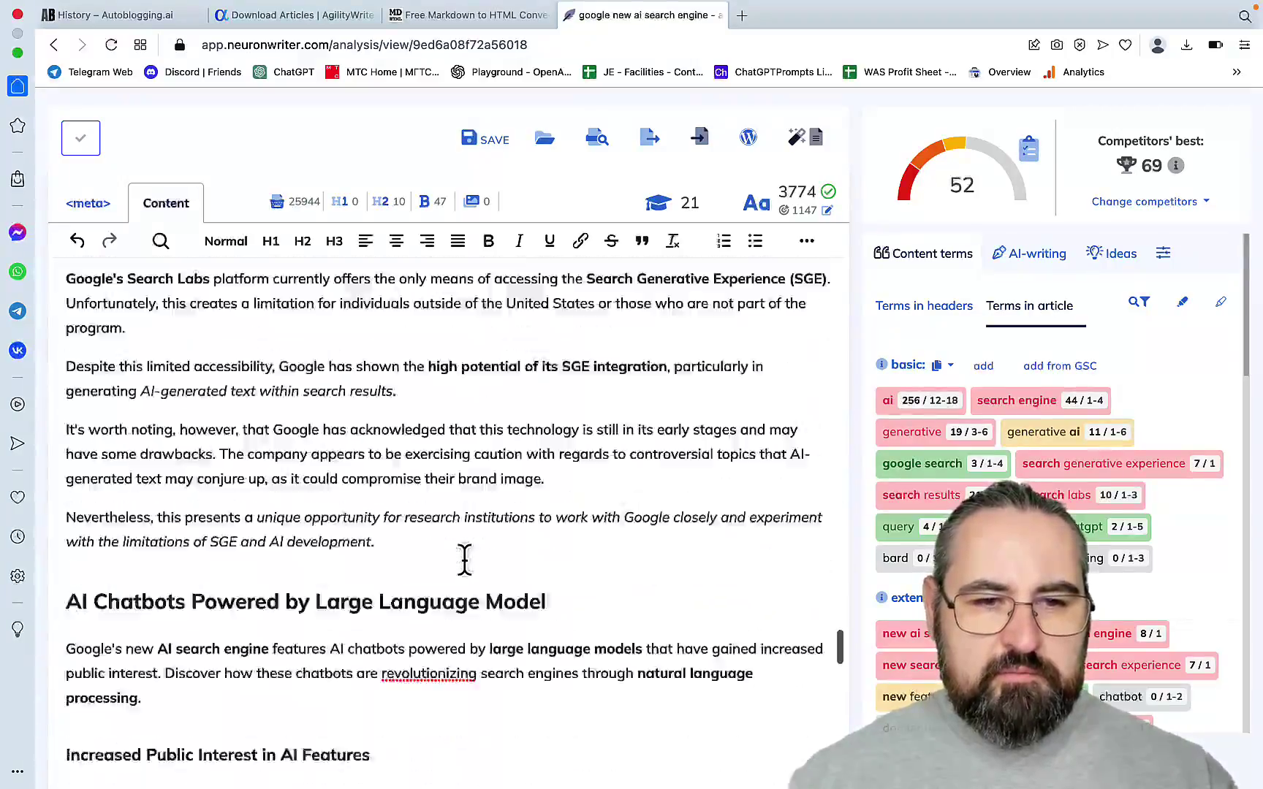
pyautogui.scroll(-1, 464, 561)
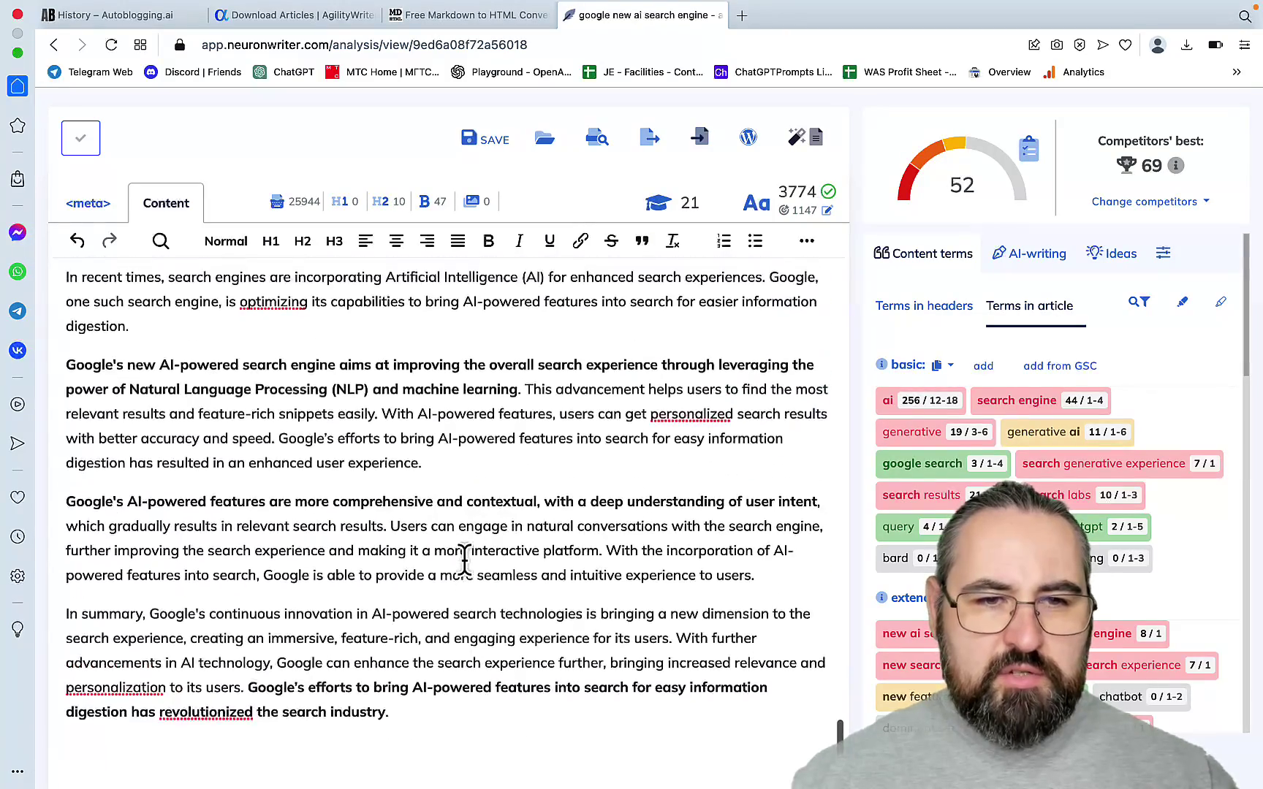
pyautogui.scroll(3, 465, 563)
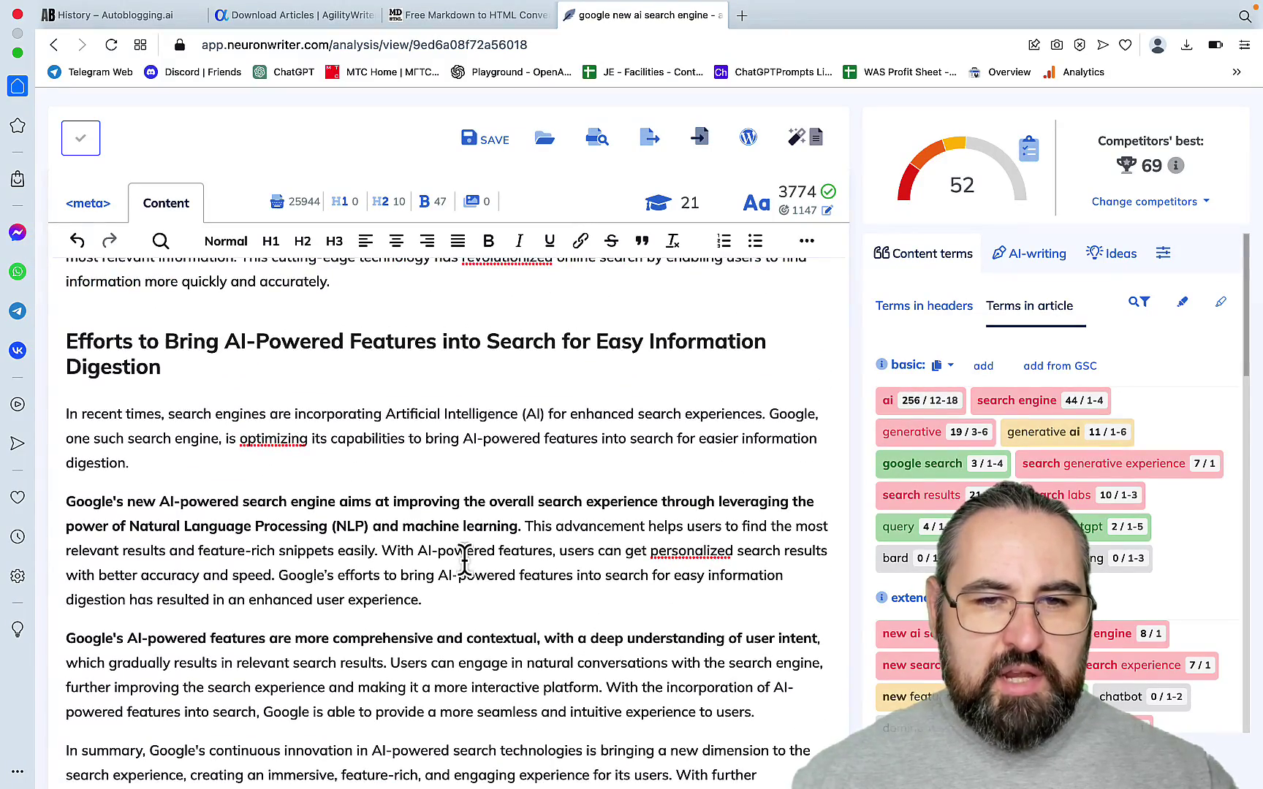
pyautogui.scroll(-10, 465, 563)
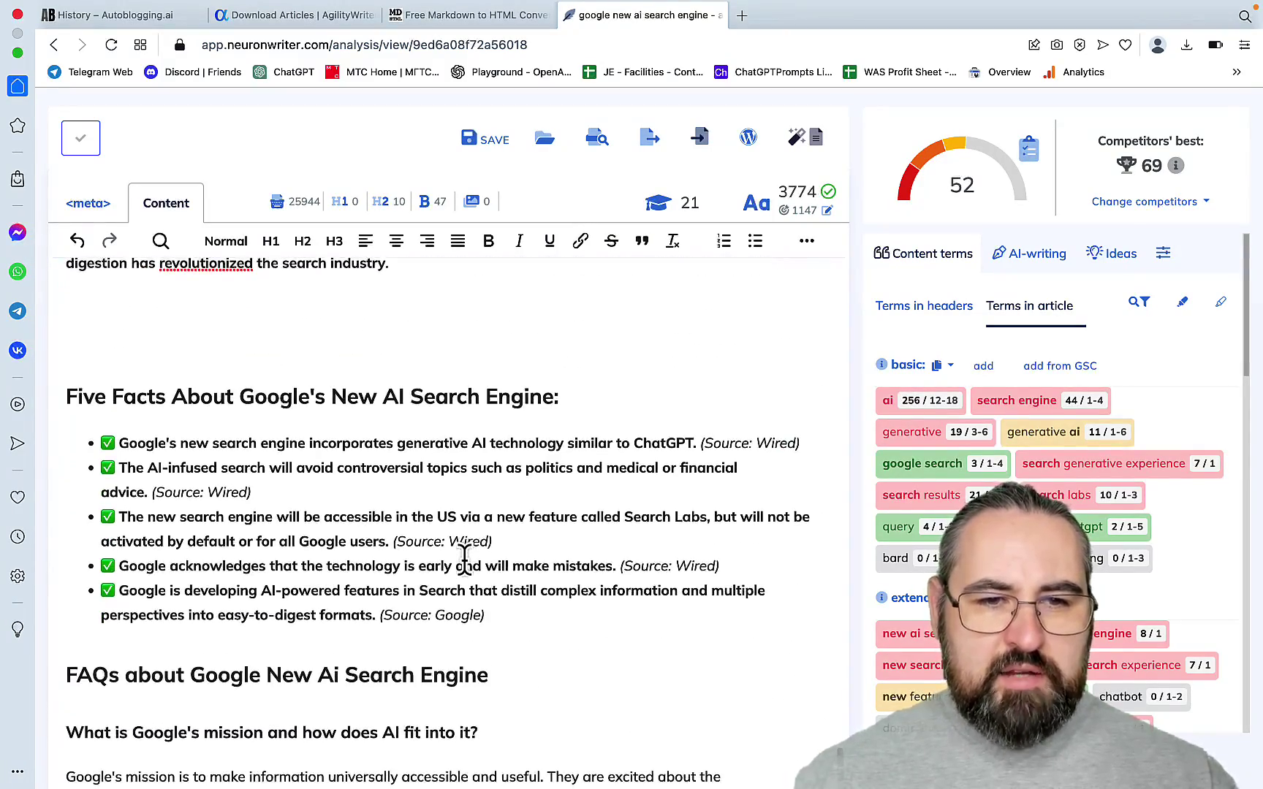
pyautogui.scroll(-4, 465, 563)
pyautogui.scroll(2, 465, 561)
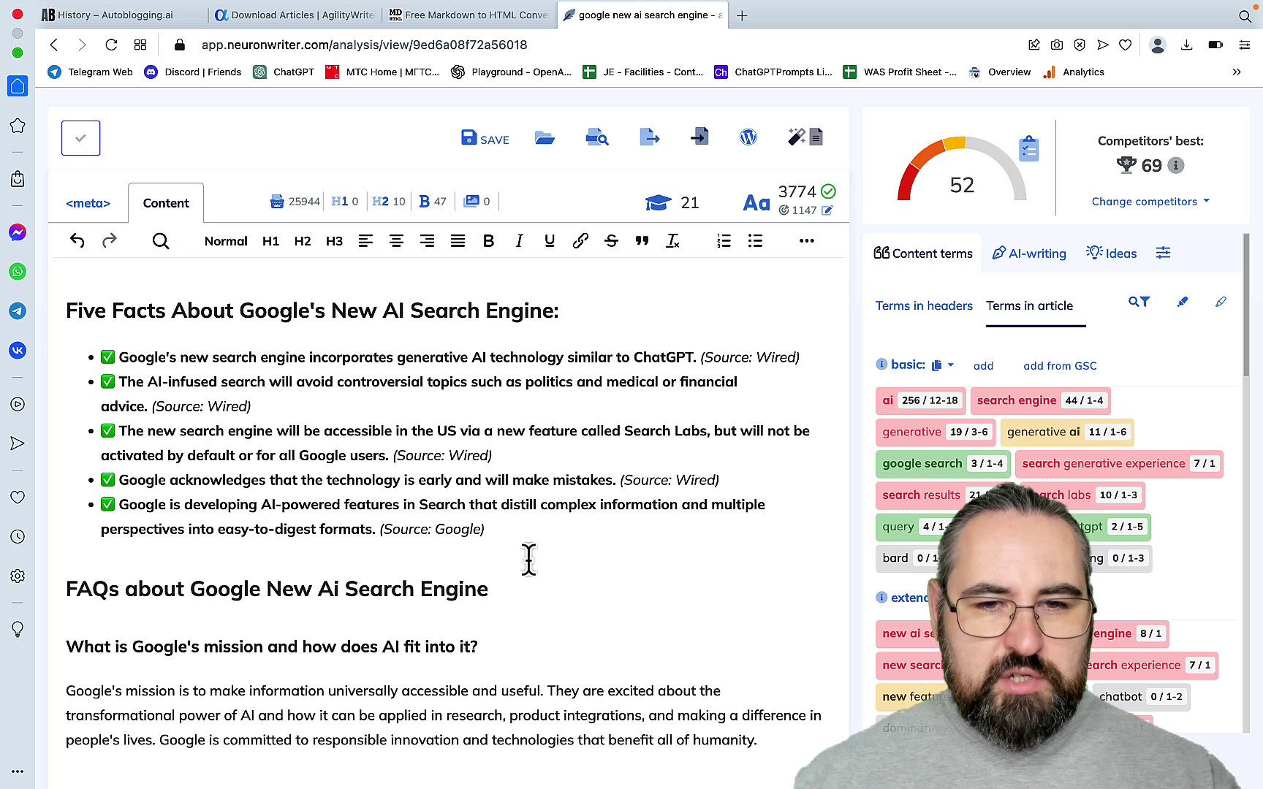
pyautogui.scroll(-5, 554, 552)
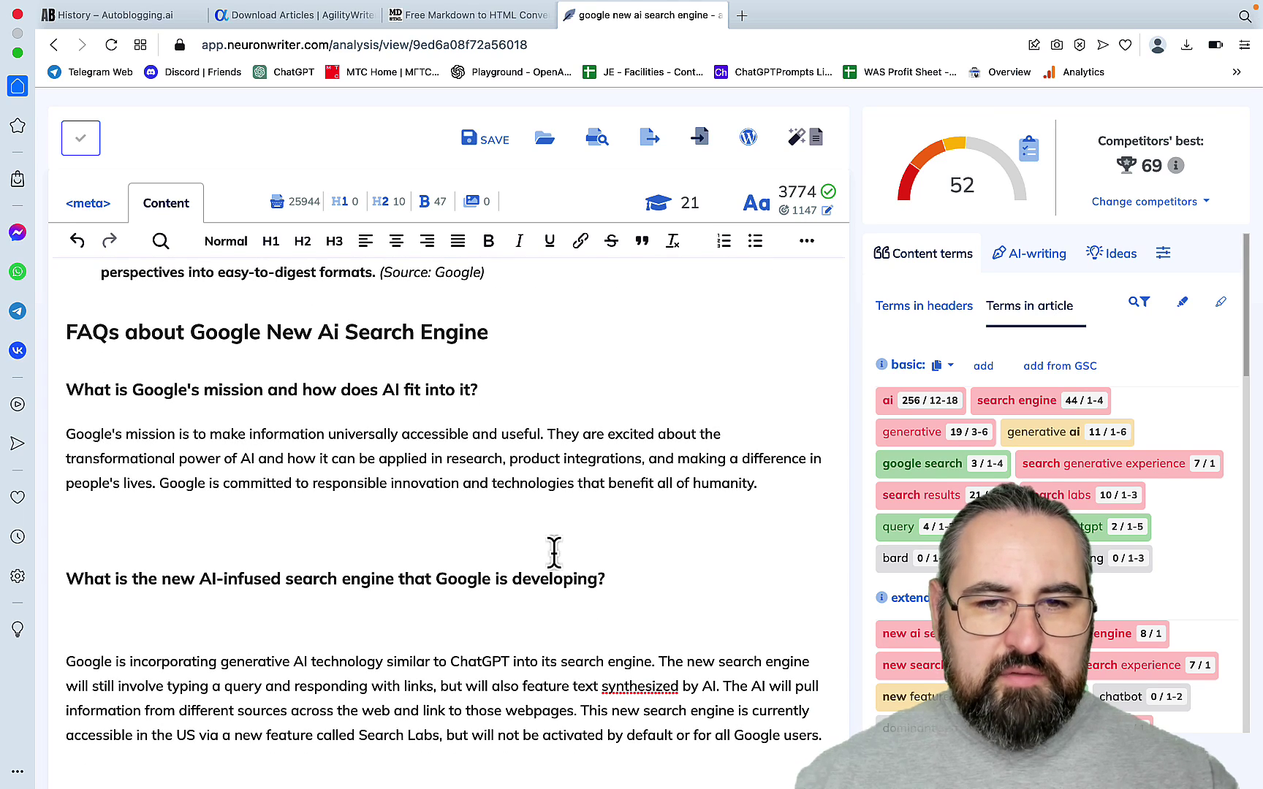
pyautogui.scroll(-3, 554, 552)
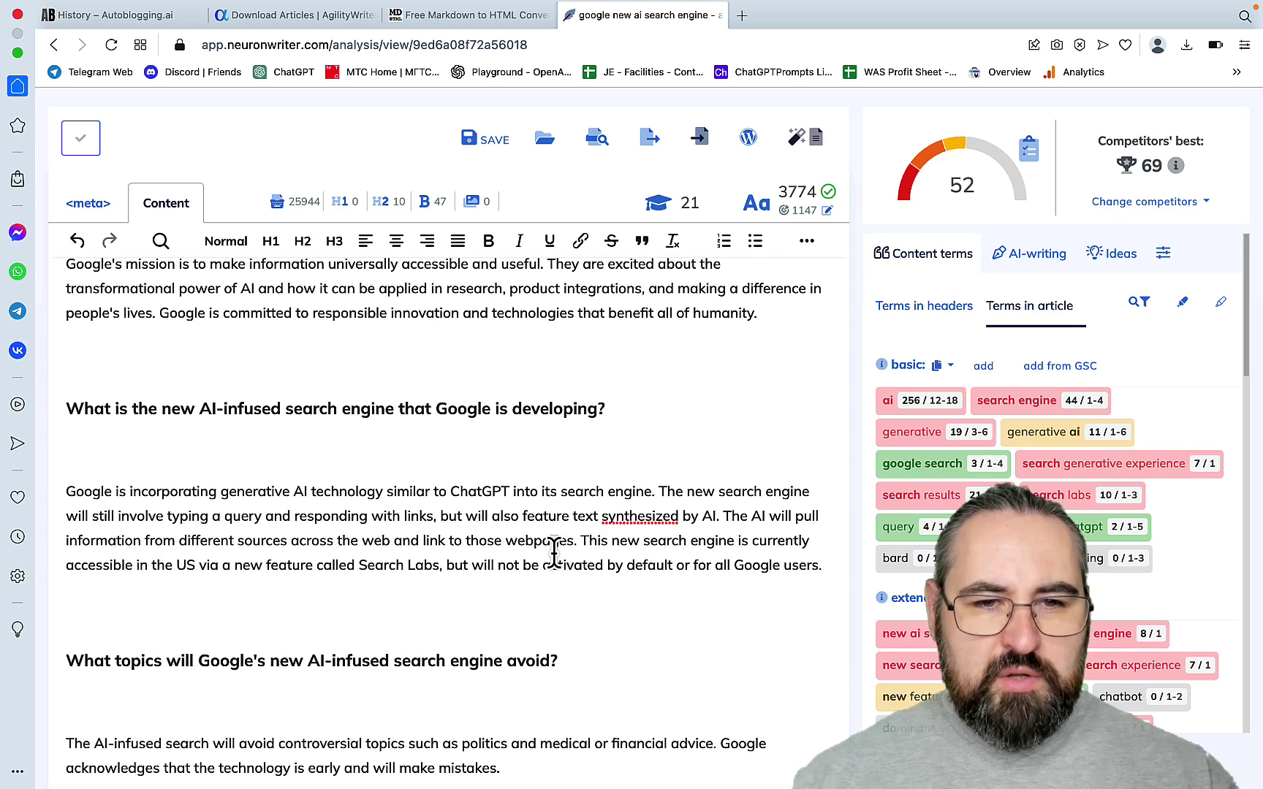
pyautogui.scroll(-5, 554, 552)
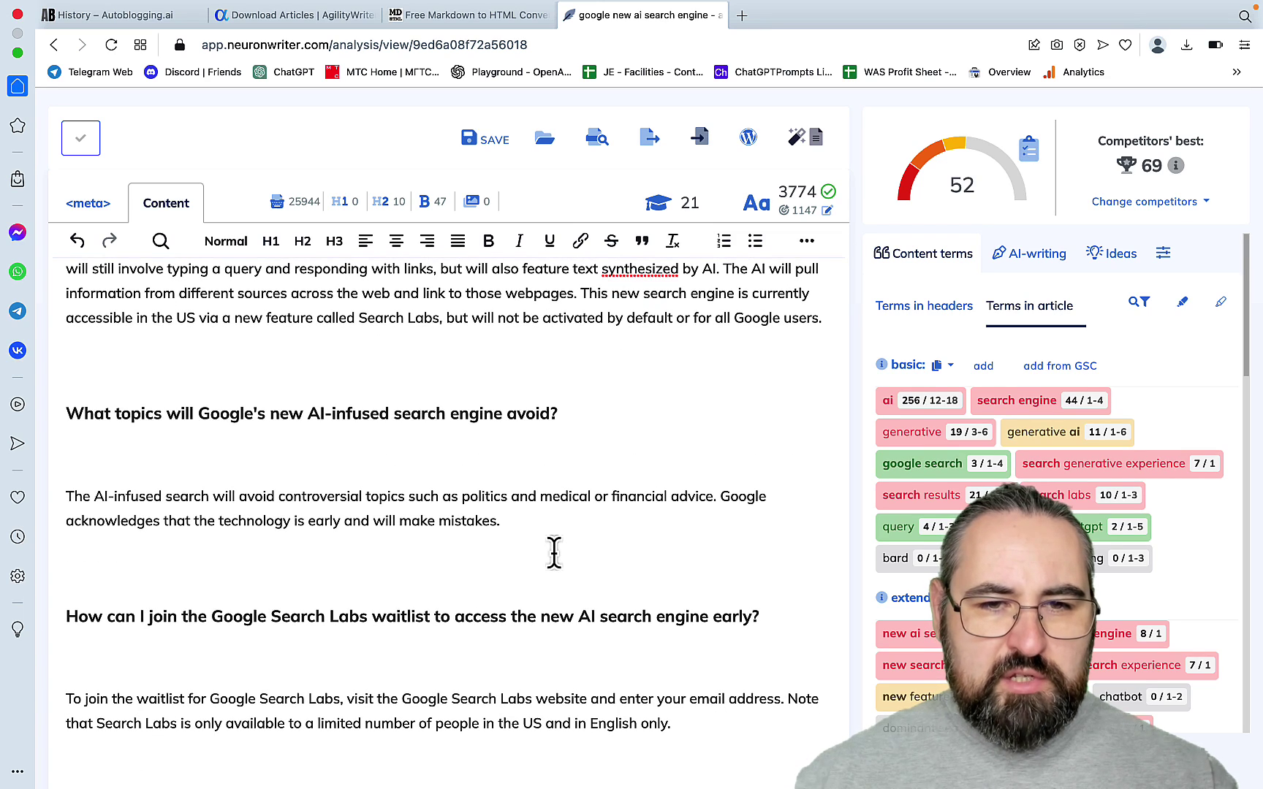
pyautogui.scroll(-4, 554, 551)
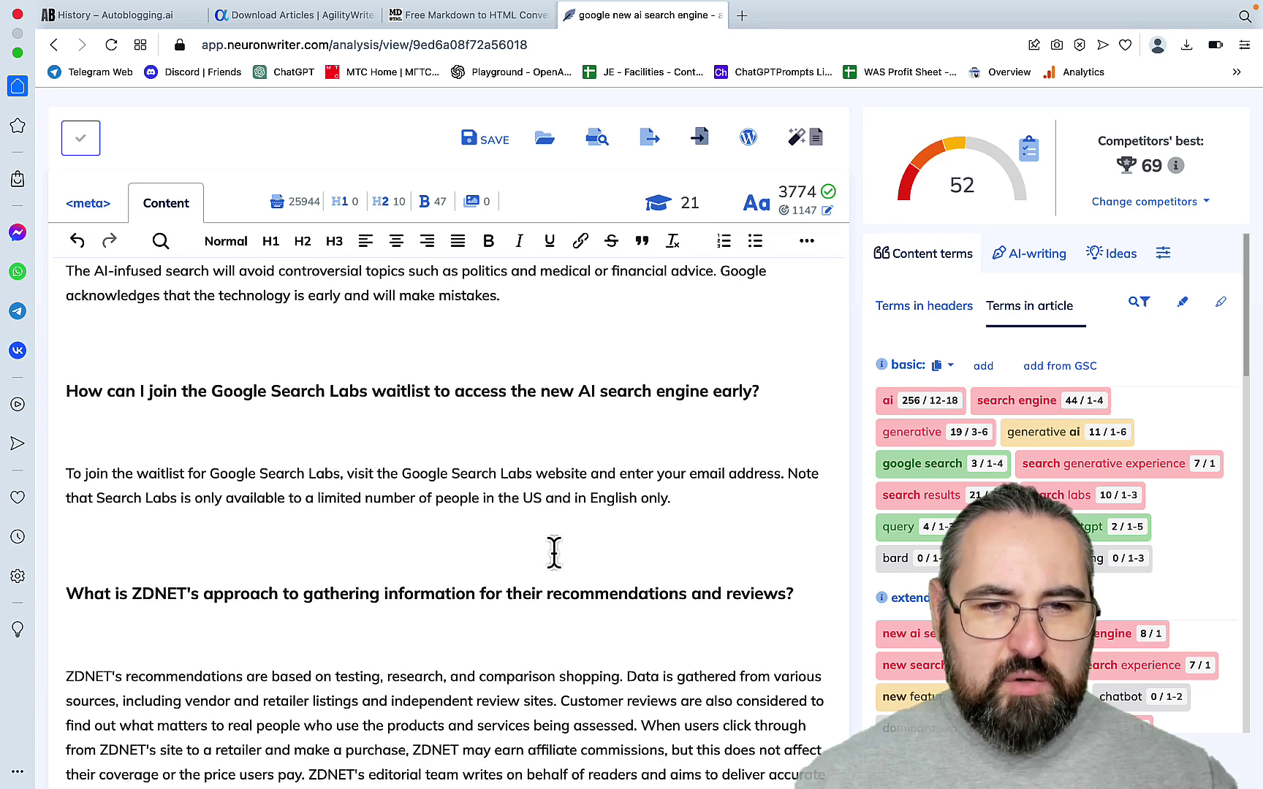
pyautogui.scroll(-5, 554, 552)
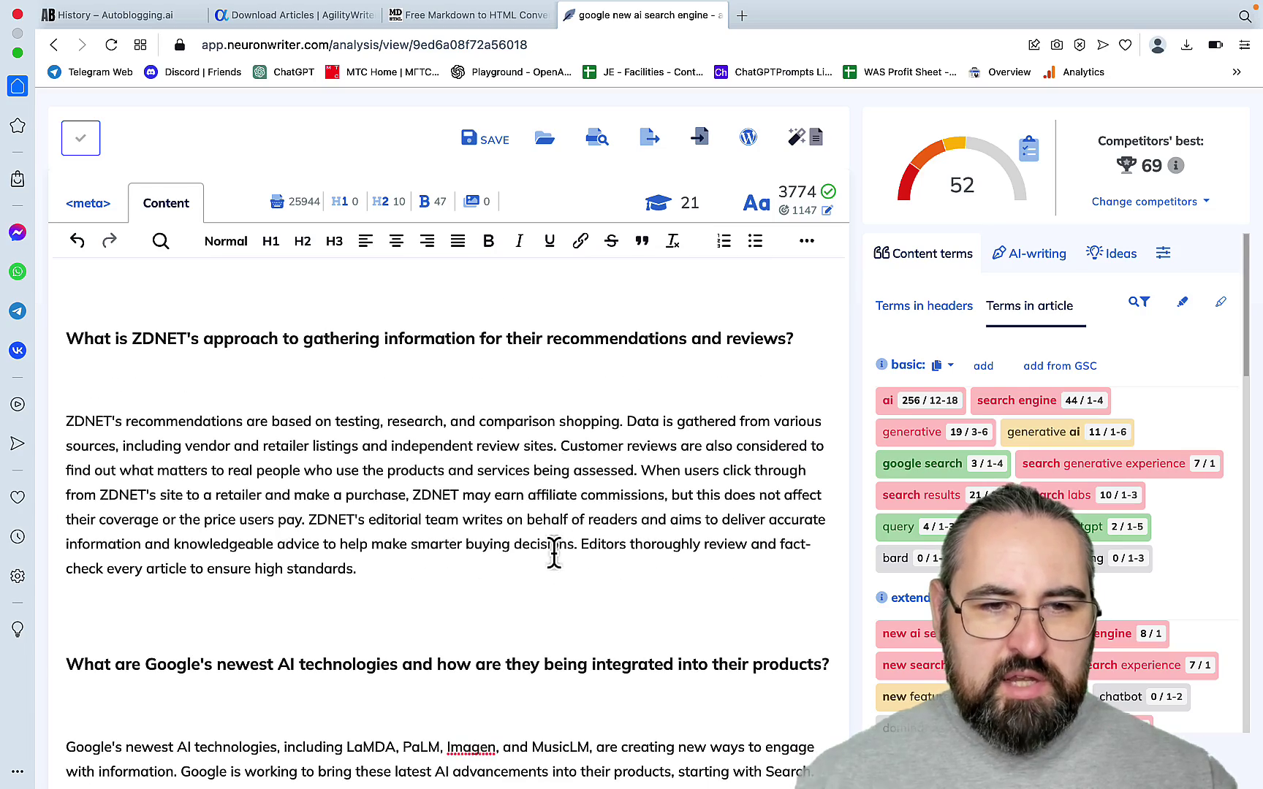
pyautogui.scroll(-1, 553, 495)
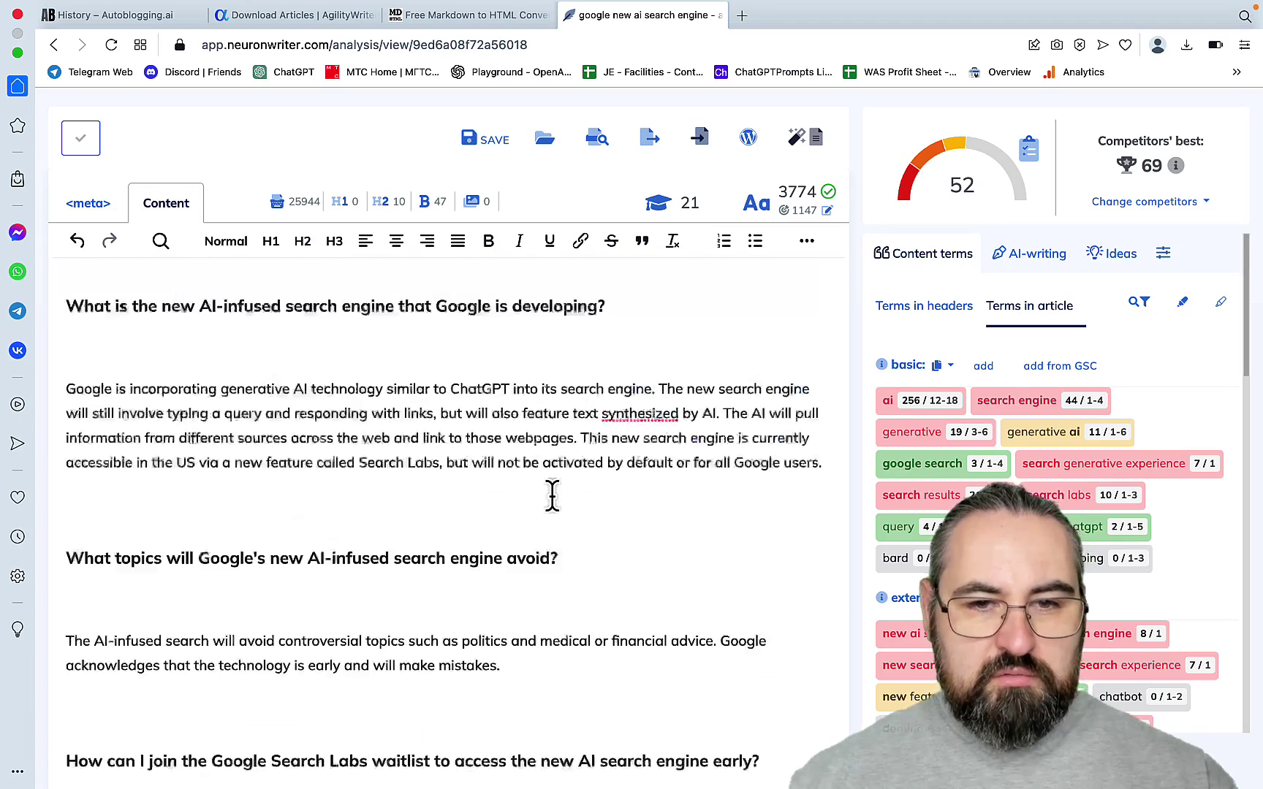
pyautogui.scroll(10, 553, 495)
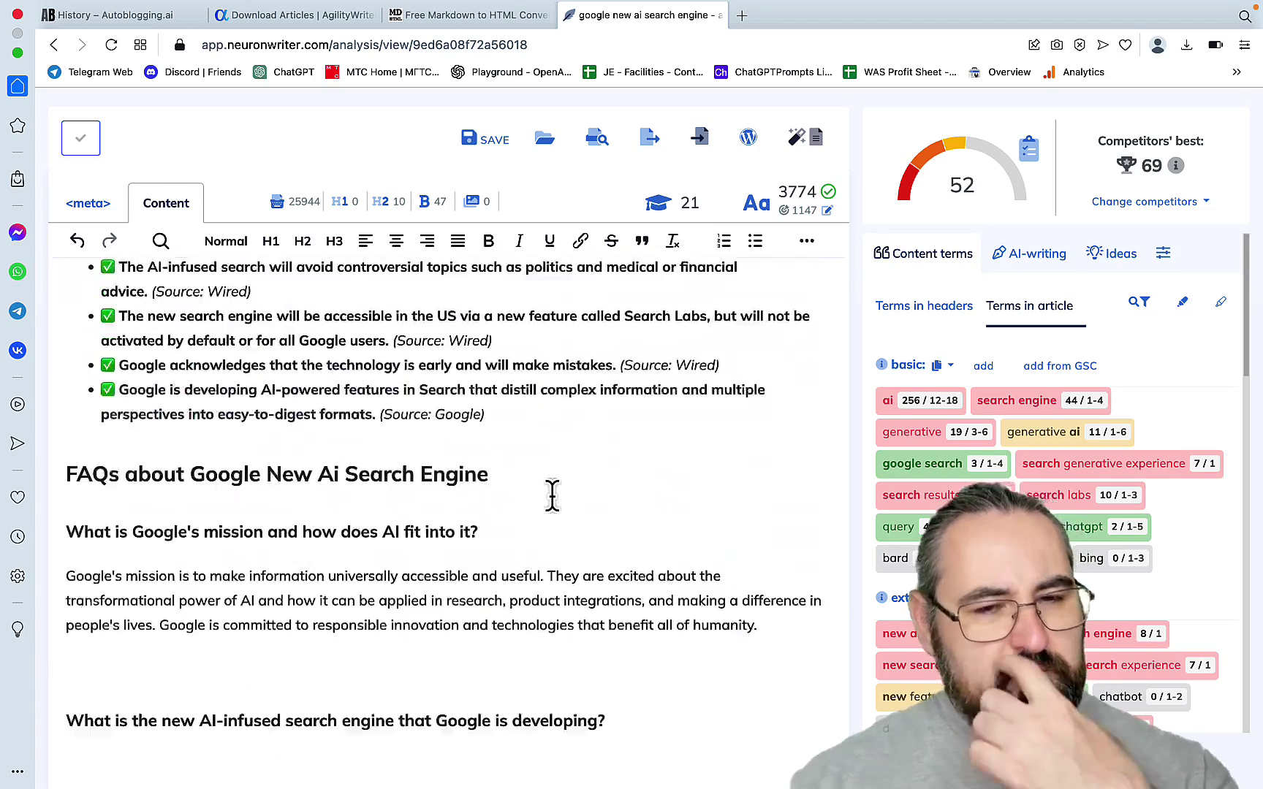
pyautogui.scroll(5, 552, 494)
pyautogui.scroll(3, 549, 105)
# Step: Select and delete the whole article in the editor, then switch to the Markdown-to-HTML converter page
pyautogui.scroll(10, 426, 466)
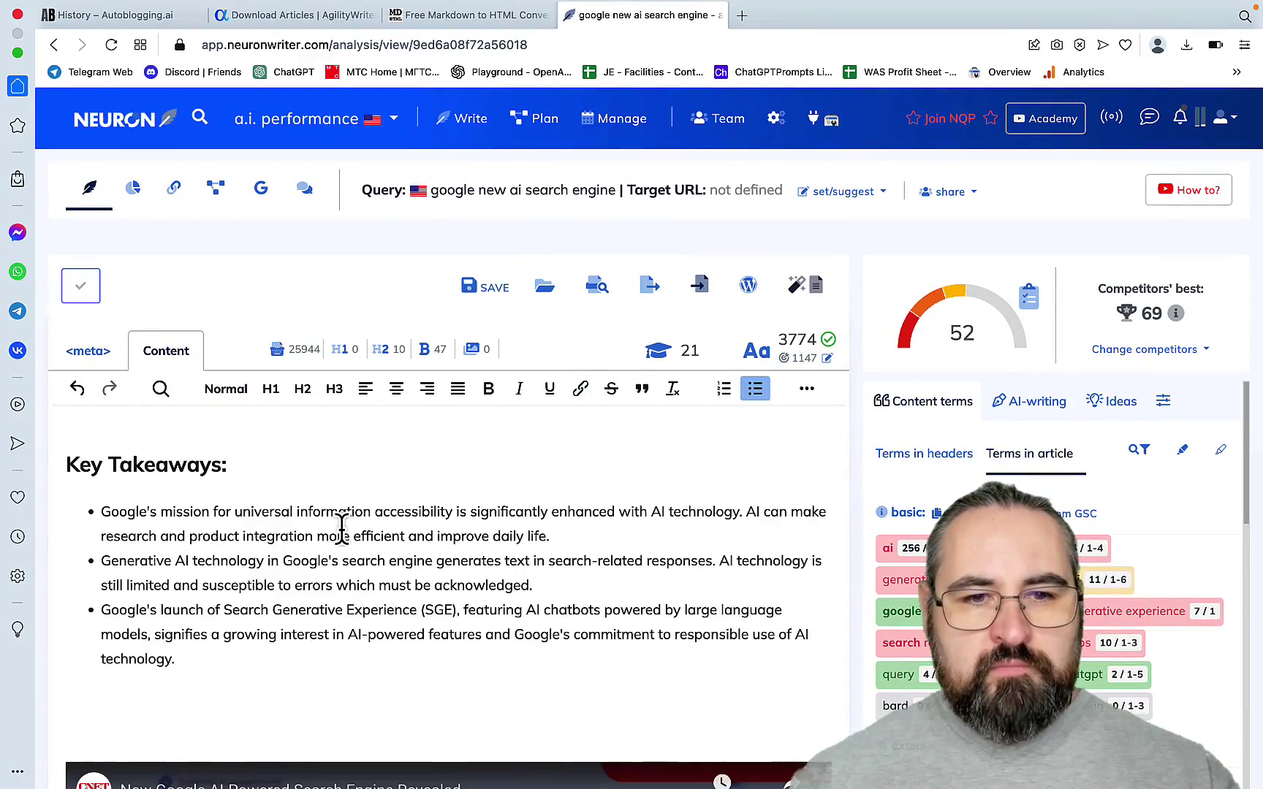
pyautogui.hotkey('ctrl', 'a')
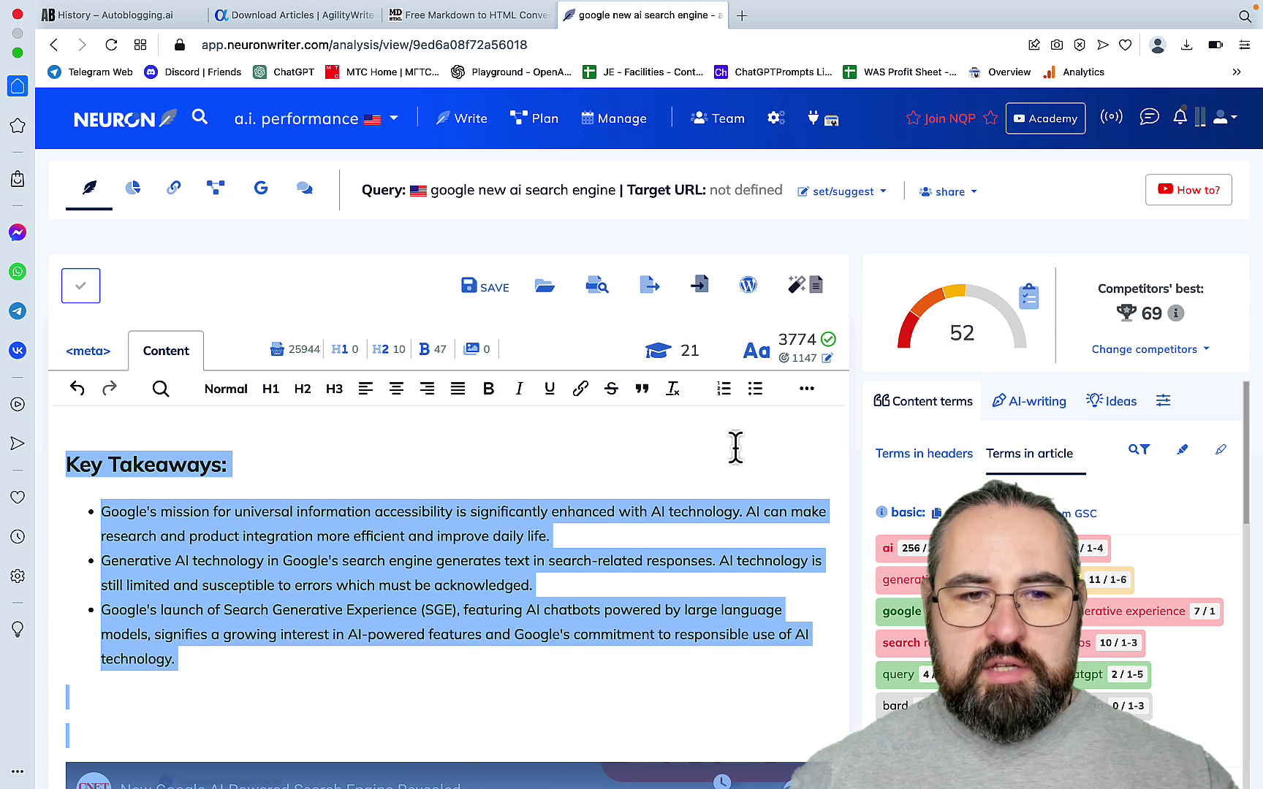
pyautogui.press('BackSpace')
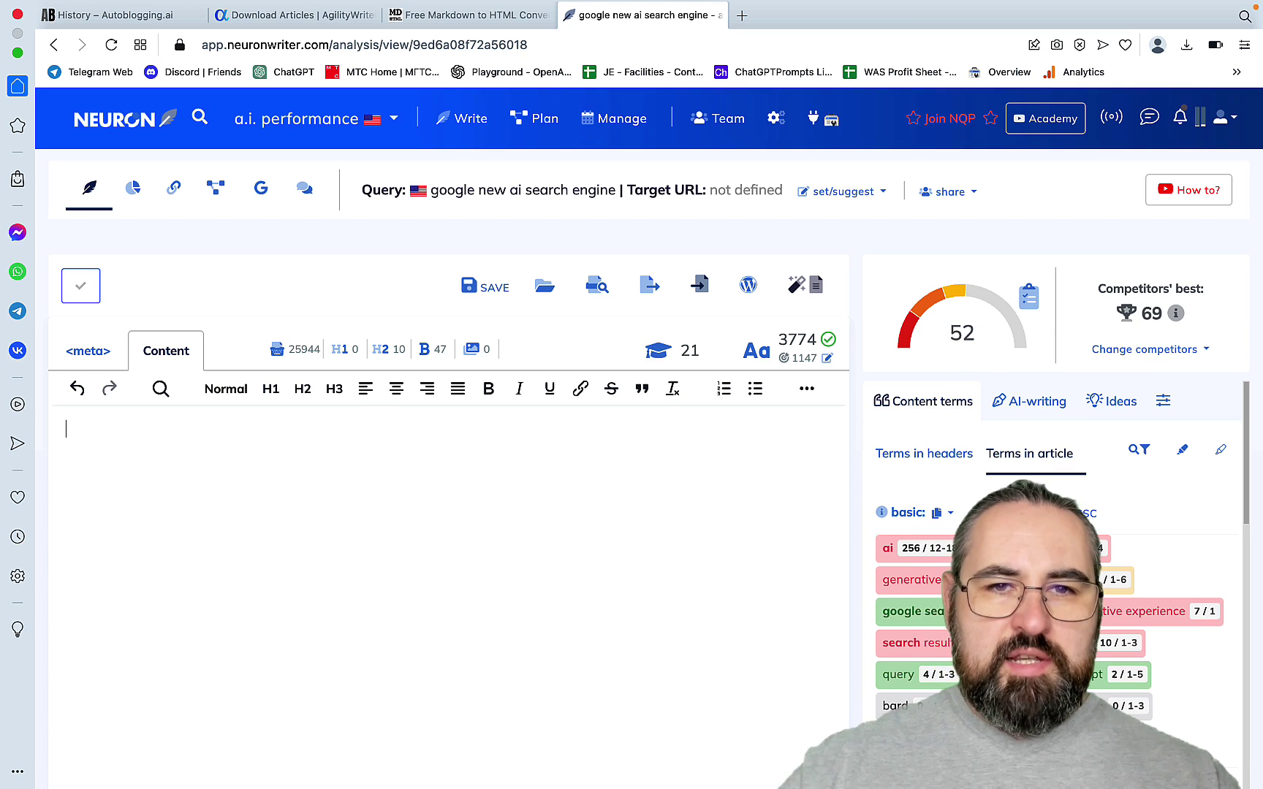
pyautogui.click(457, 16)
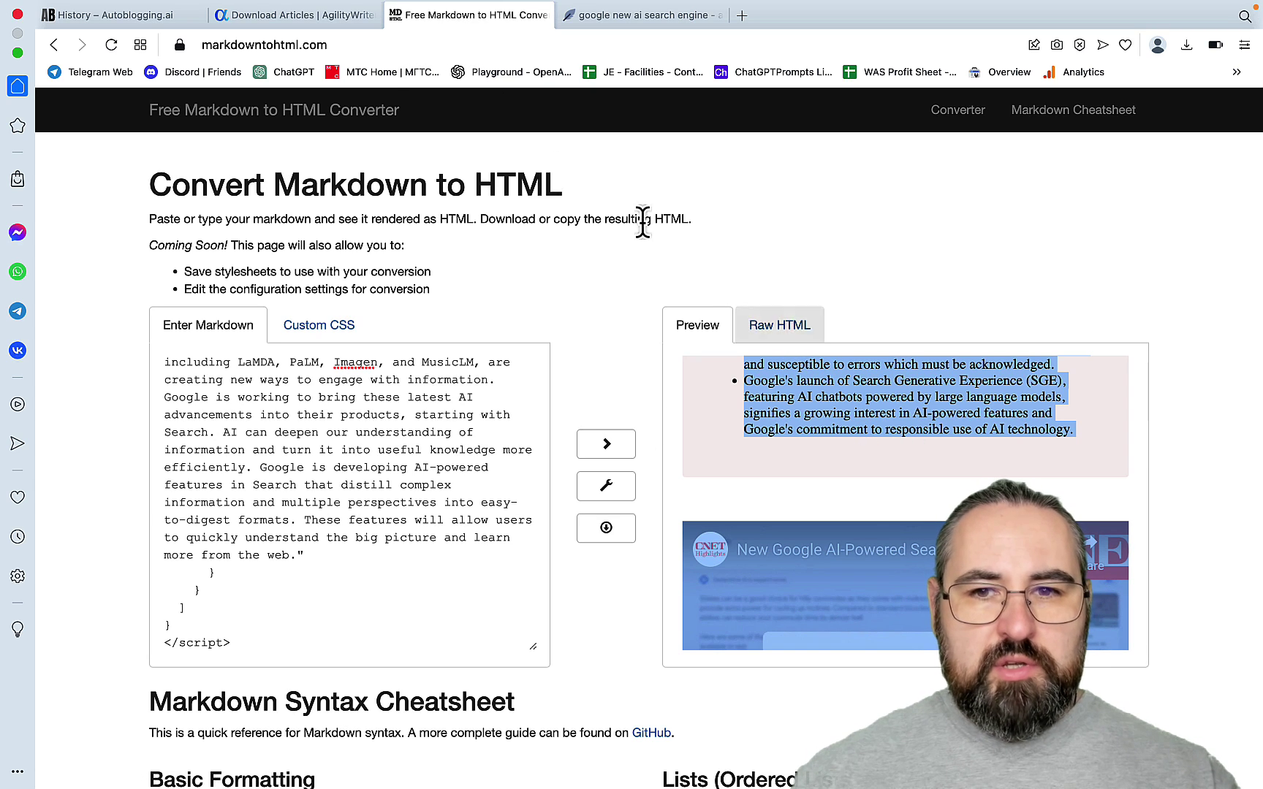
# Step: Download the Google New AI Search Engine article from Agility Writer's history as HTML and open it
pyautogui.click(288, 16)
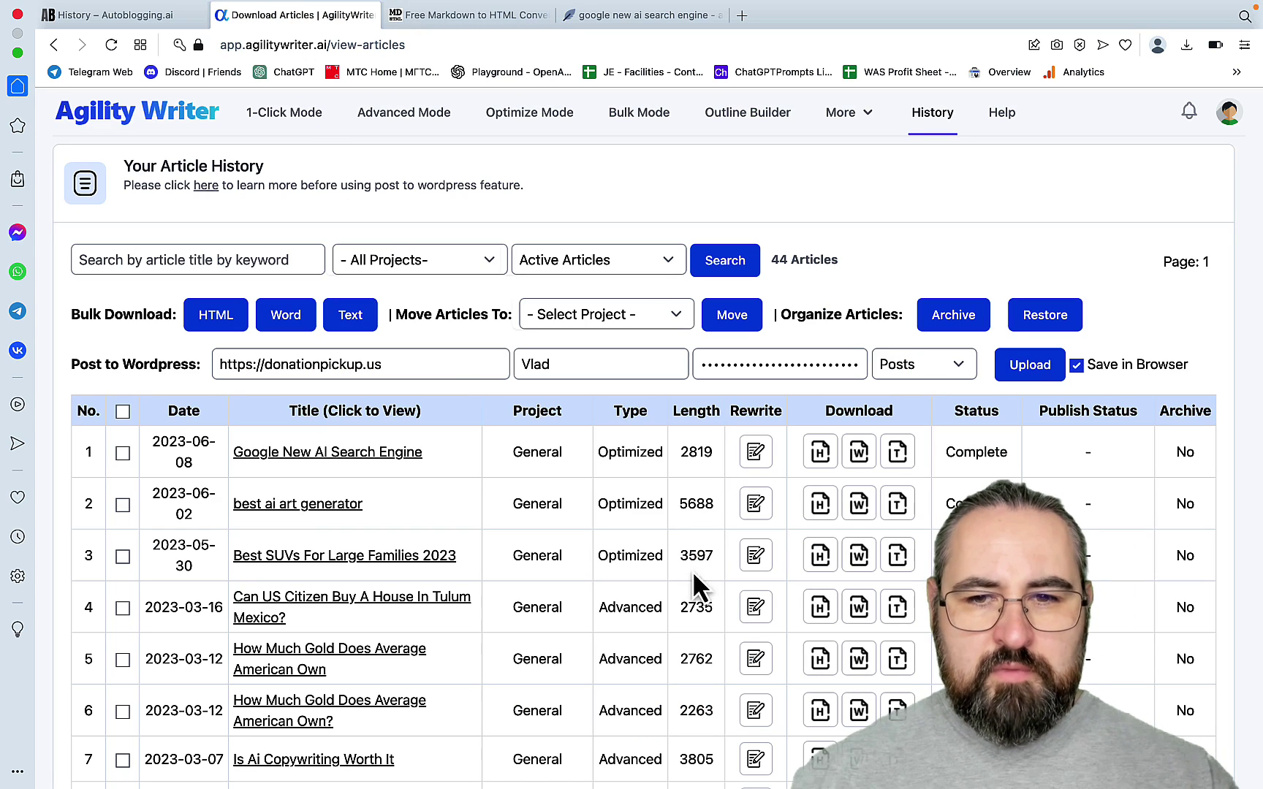
pyautogui.click(821, 453)
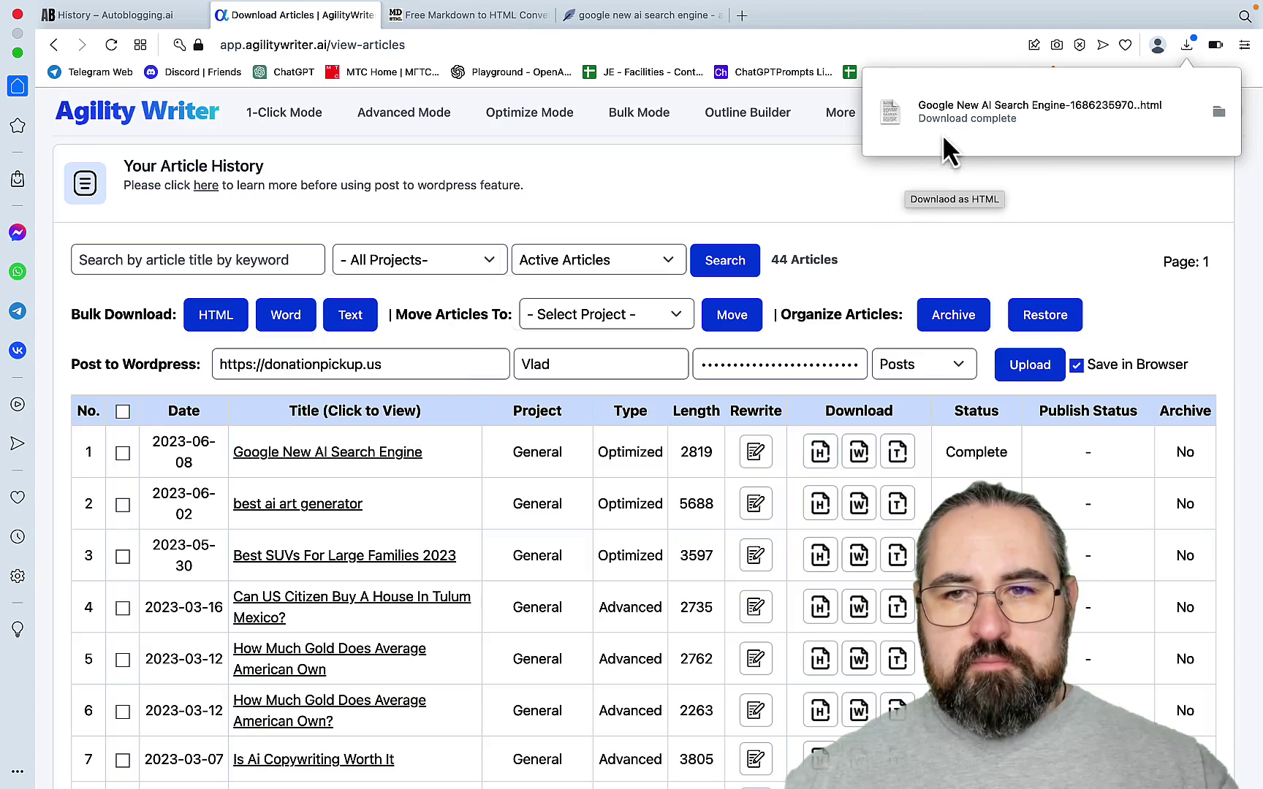
pyautogui.click(959, 139)
# Step: Select all text on the downloaded article page, then clear the selection
pyautogui.hotkey('ctrl', 'a')
pyautogui.scroll(-15, 283, 197)
pyautogui.scroll(1, 283, 187)
pyautogui.click(209, 433)
# Step: Select and copy the downloaded HTML article's text from its end up to the top
pyautogui.moveTo(79, 579); pyautogui.dragTo(44, 117)
pyautogui.hotkey('ctrl', 'Tab')
pyautogui.scroll(-6, 516, 451)
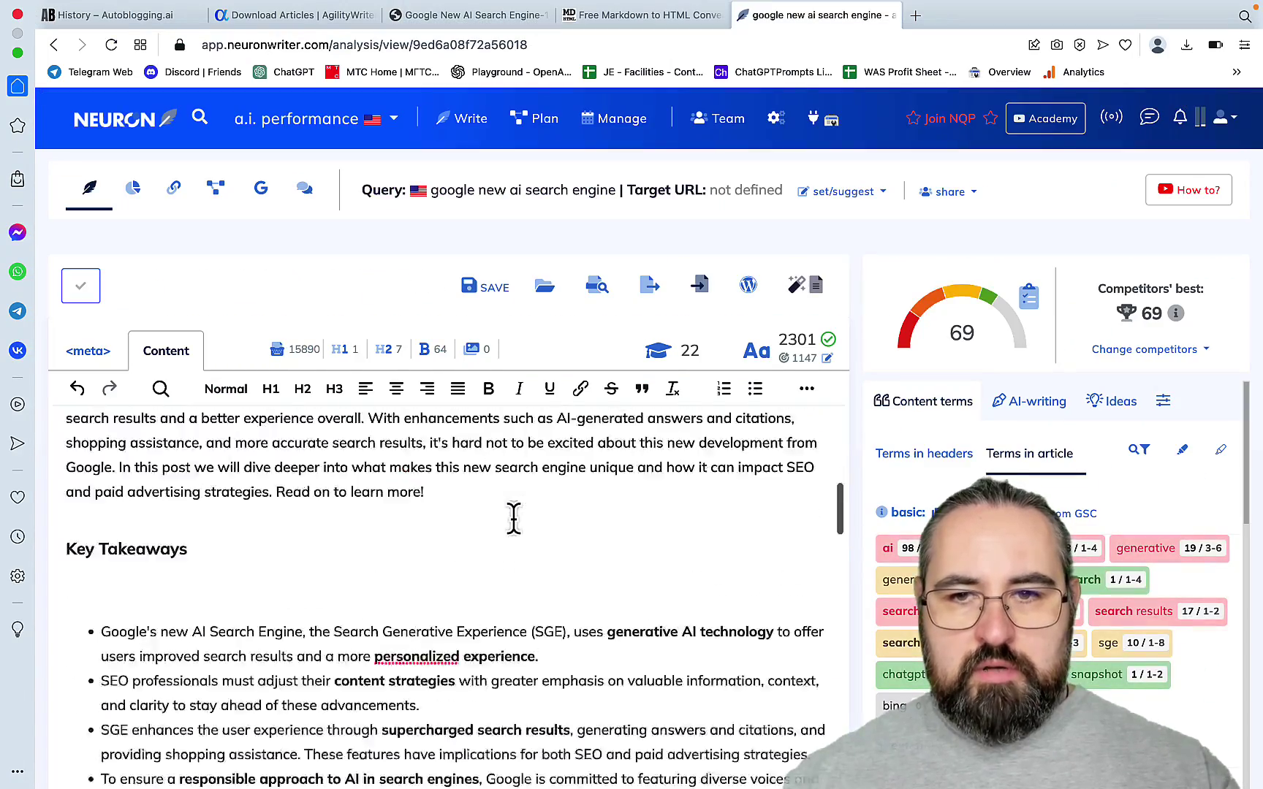
pyautogui.scroll(15, 514, 519)
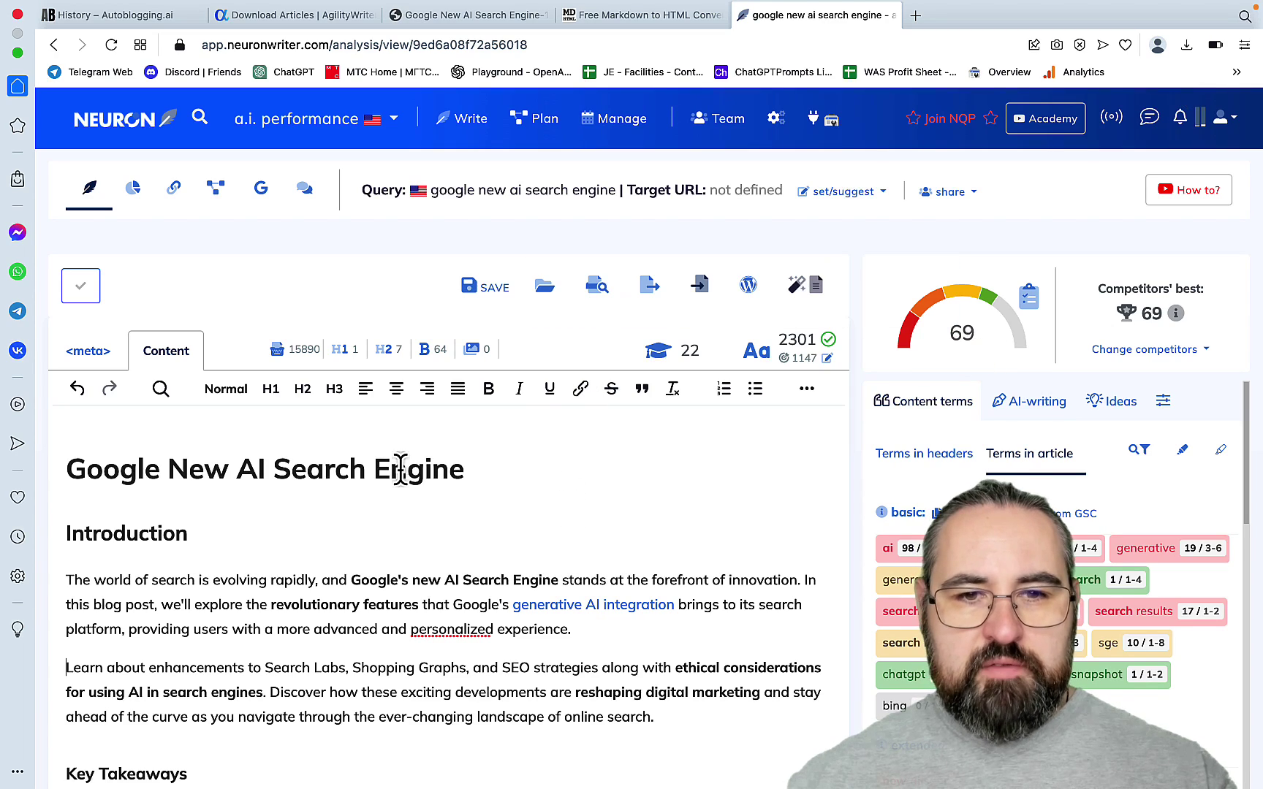
pyautogui.scroll(-3, 402, 468)
pyautogui.scroll(3, 404, 468)
pyautogui.scroll(-1, 438, 570)
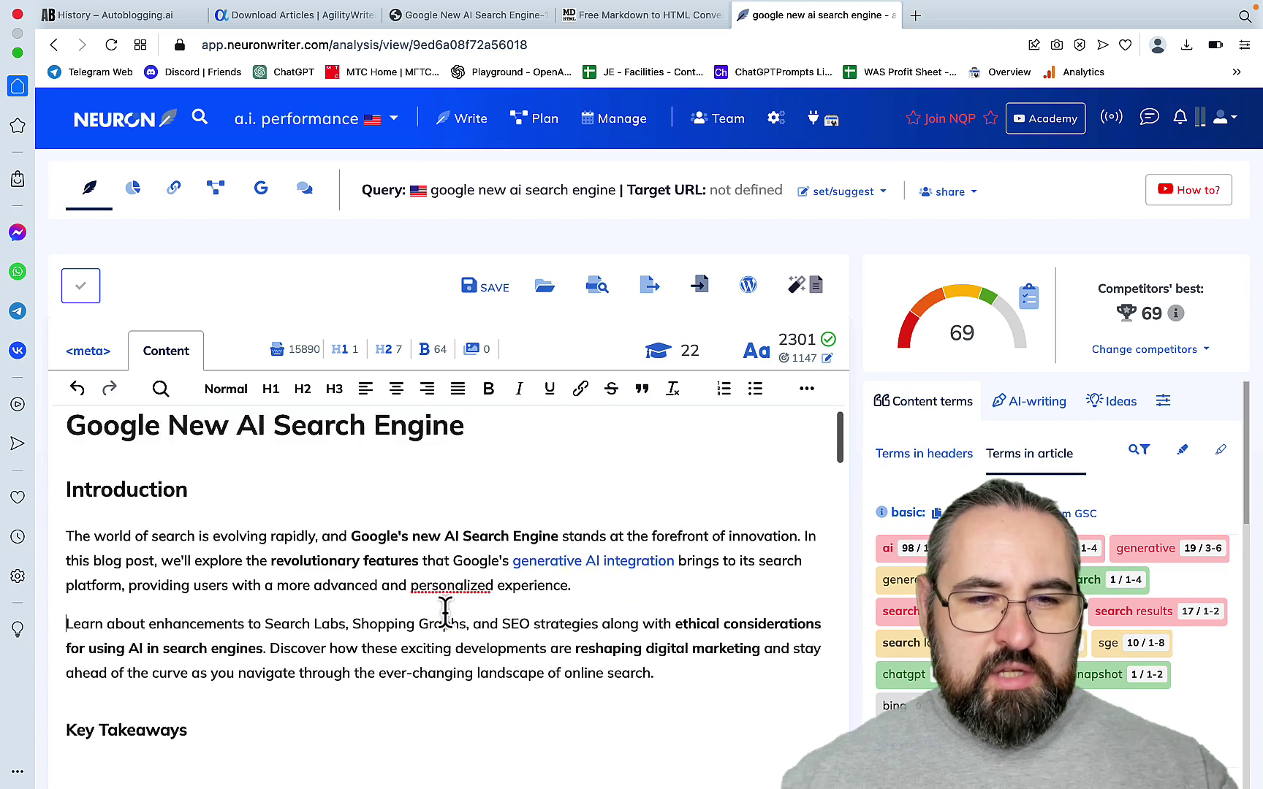
pyautogui.scroll(-1, 445, 613)
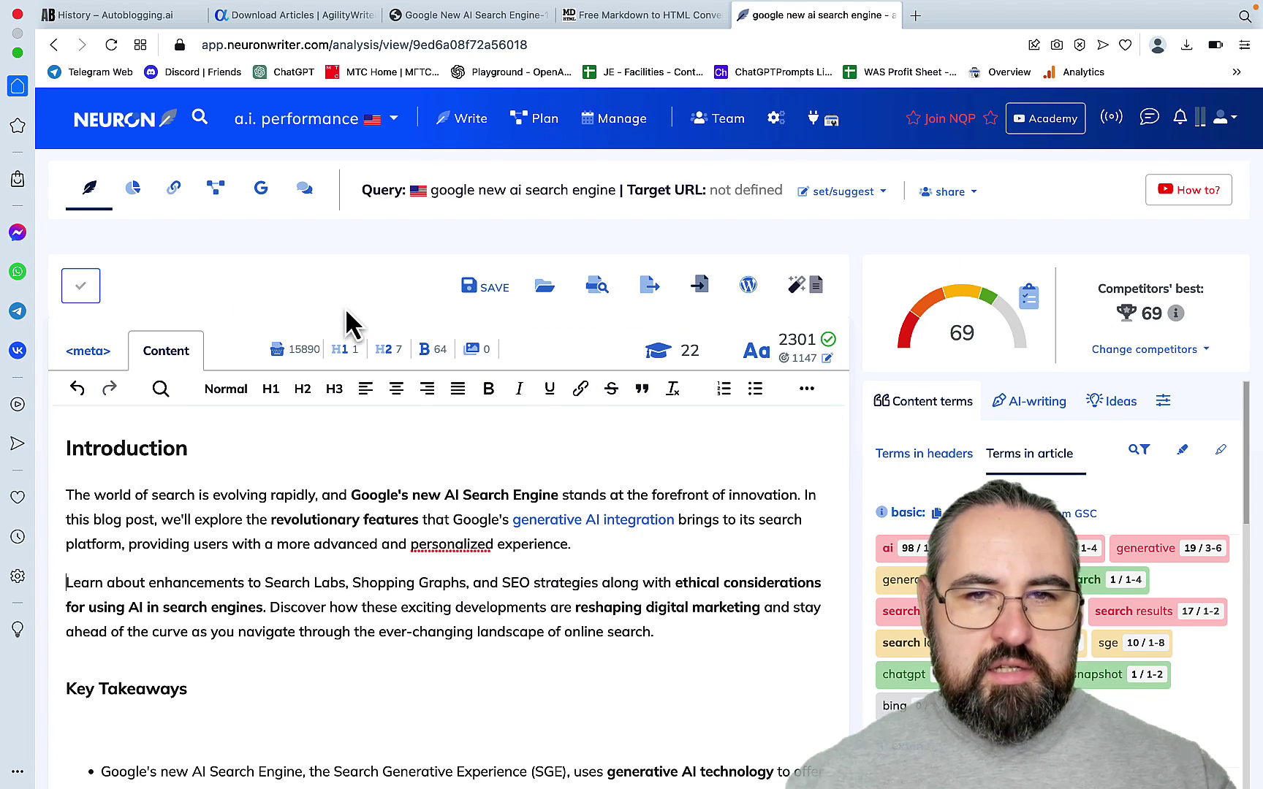
# Step: Return to the NeuronWriter article, now 69 with 2301 words, and open a new browser tab
pyautogui.click(614, 16)
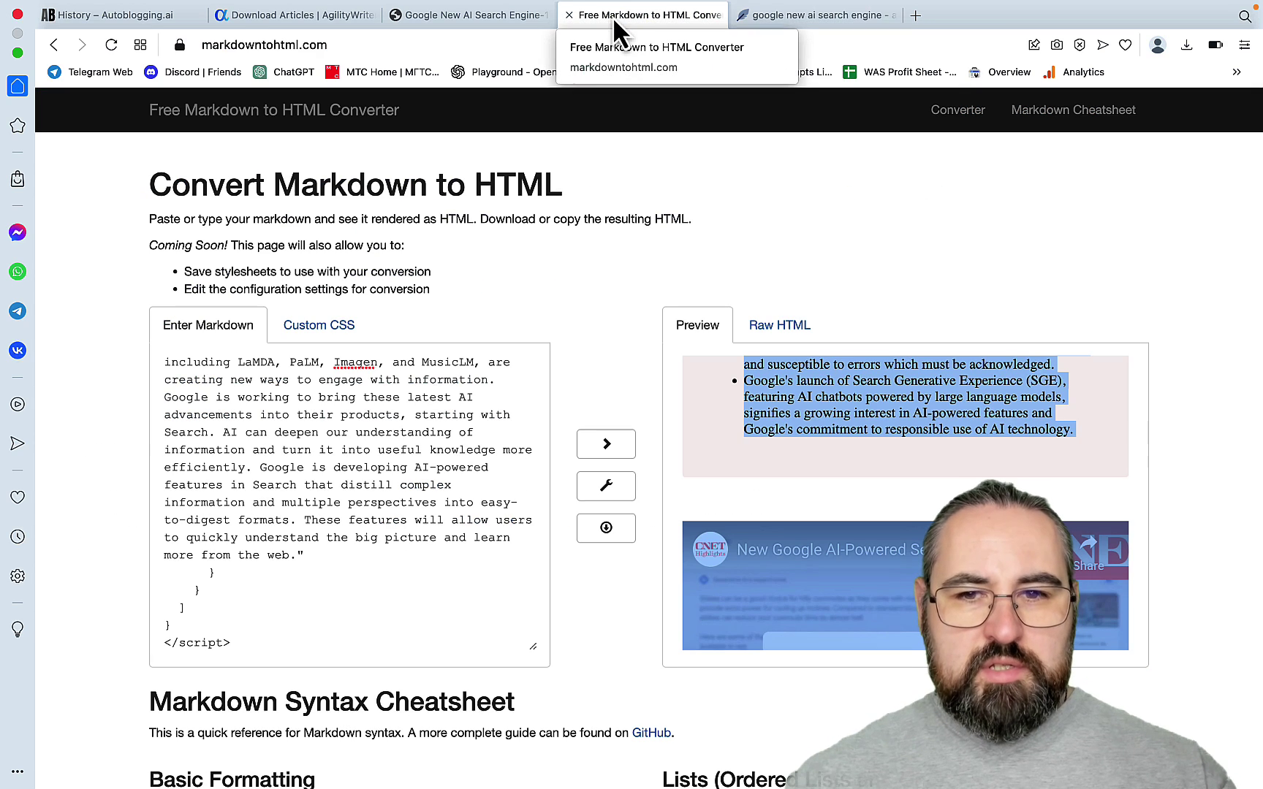
pyautogui.click(807, 16)
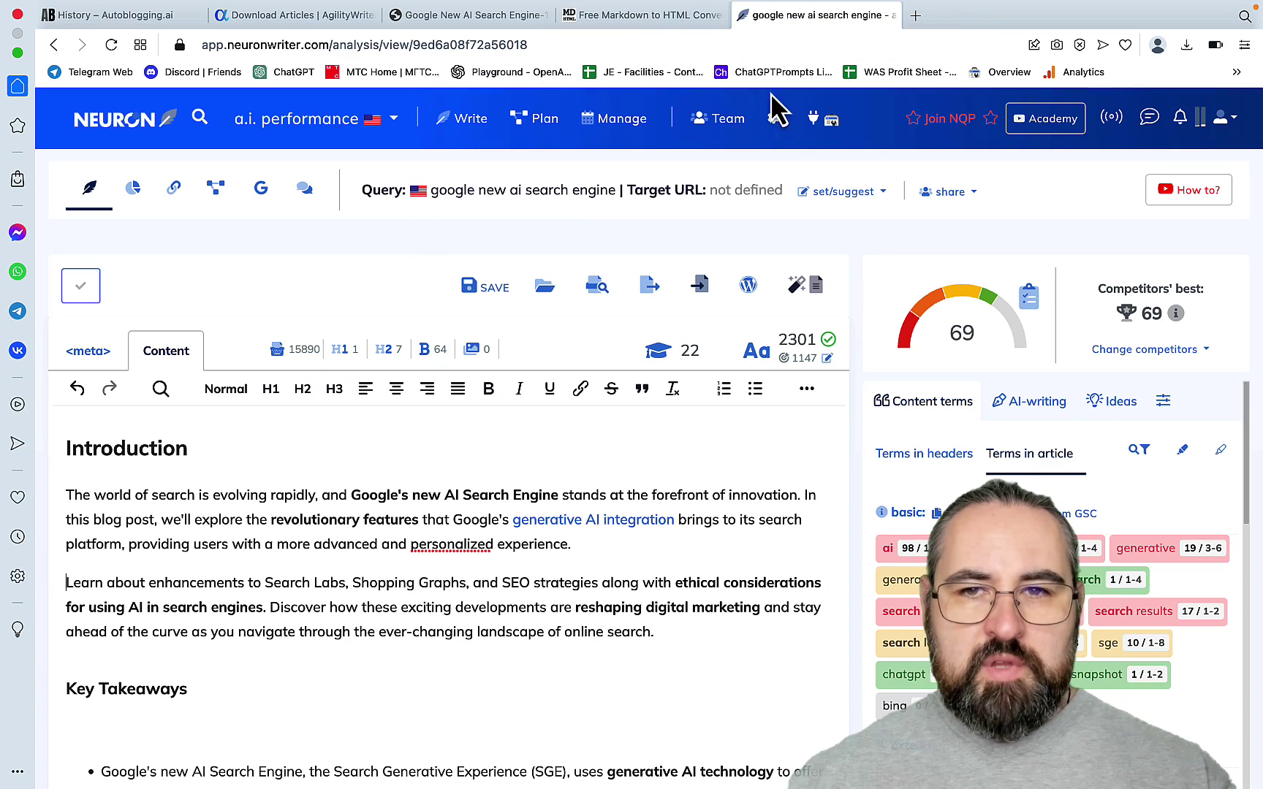
pyautogui.click(914, 17)
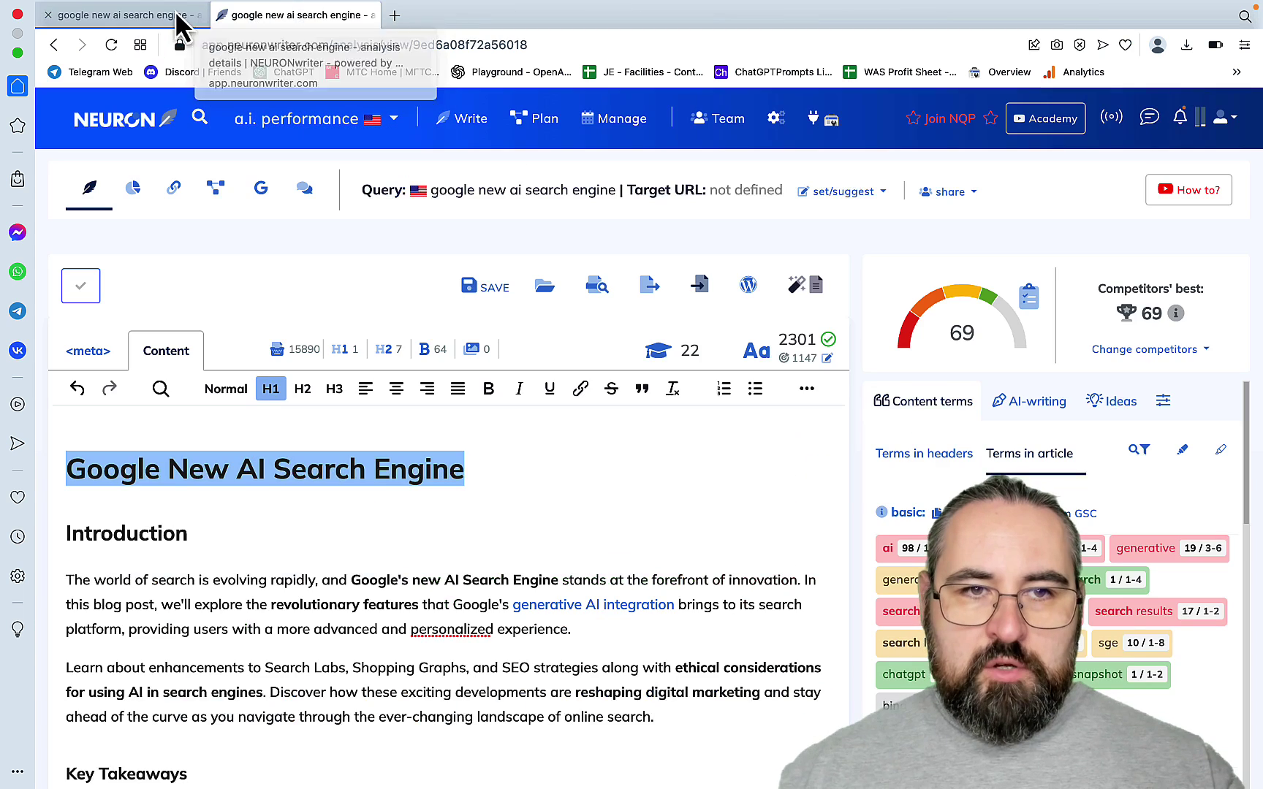
# Step: Flip between the Key Takeaways draft (67) and the 69-scoring version, scrolling through the Key Takeaways draft
pyautogui.click(176, 13)
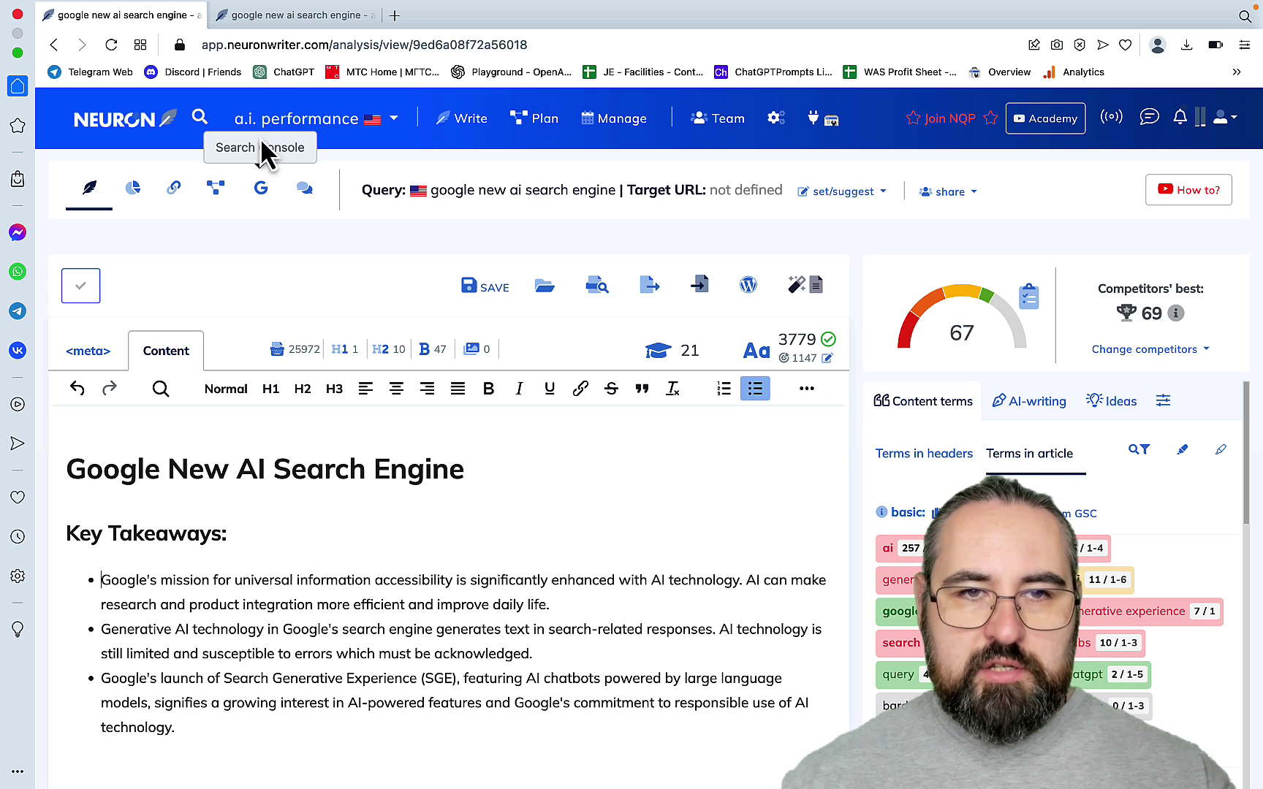
pyautogui.click(297, 19)
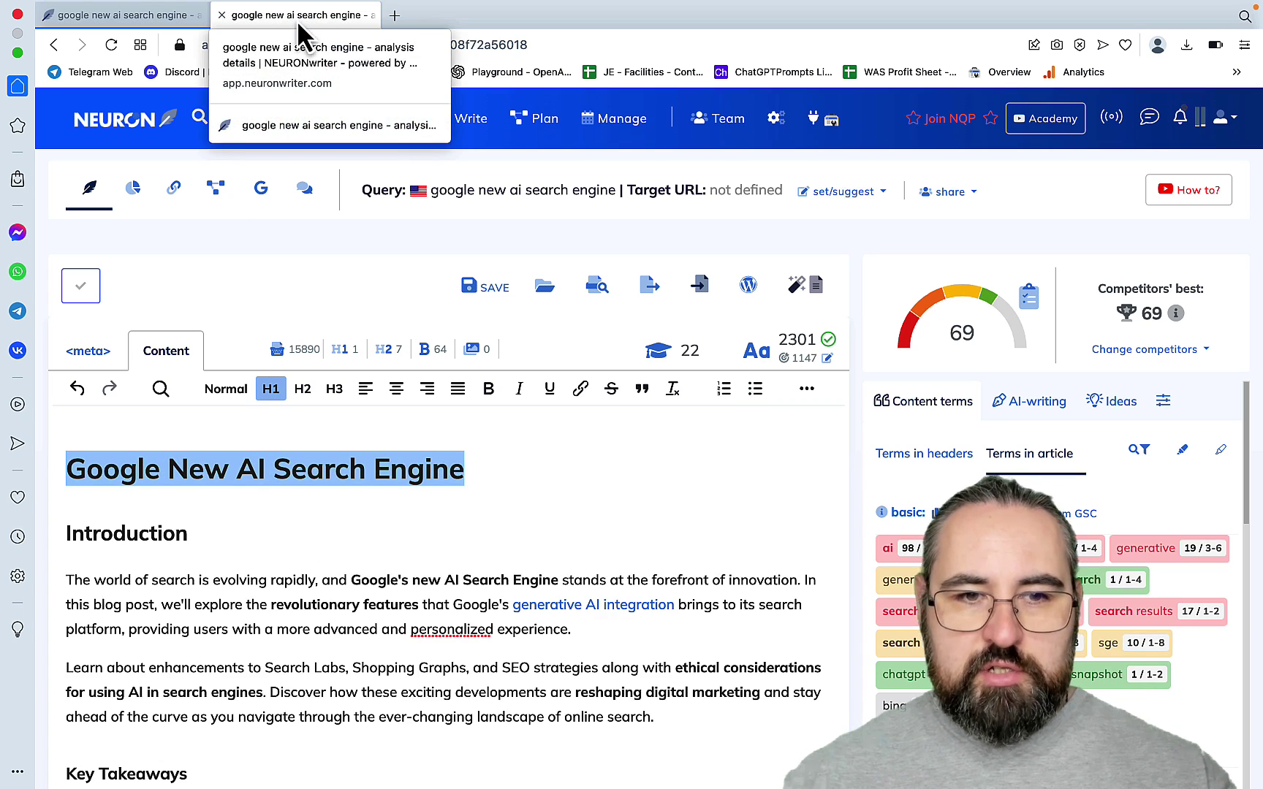
pyautogui.click(128, 16)
pyautogui.scroll(-3, 329, 405)
pyautogui.scroll(-10, 305, 361)
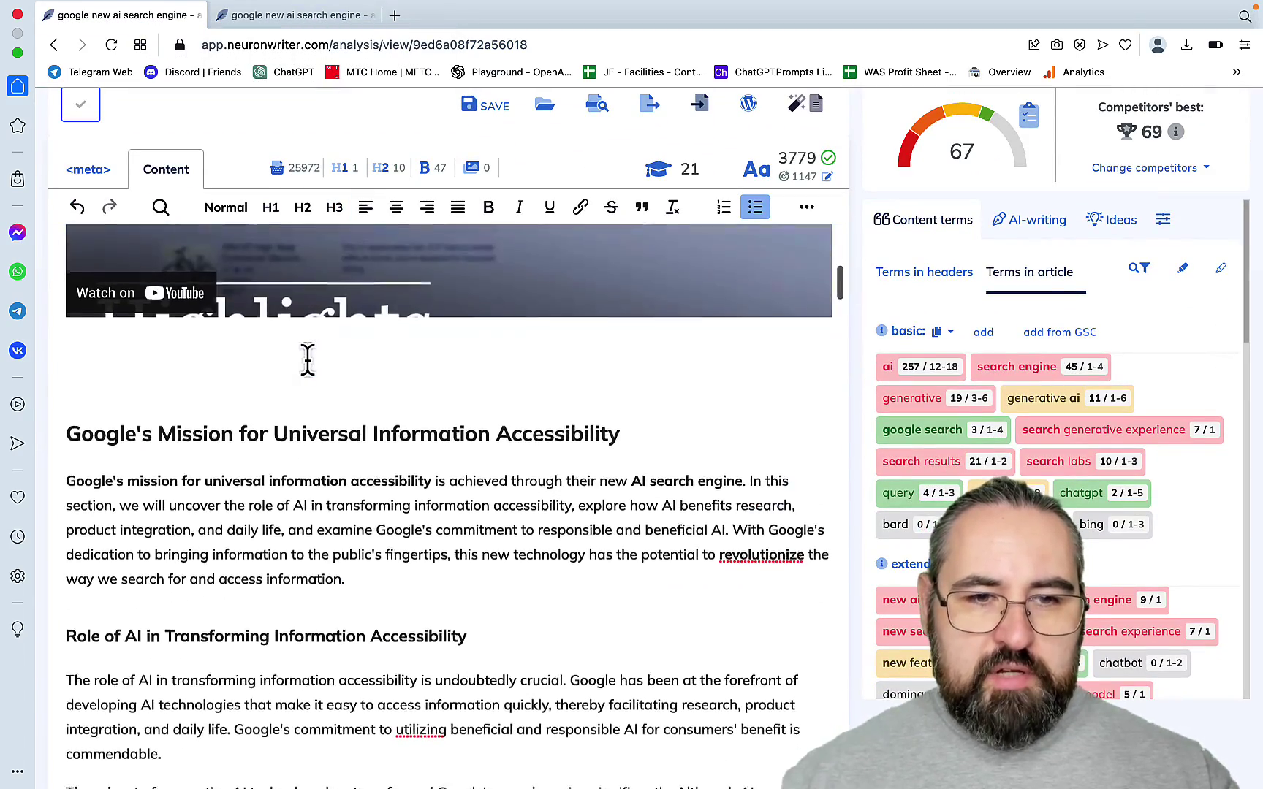
pyautogui.scroll(10, 307, 358)
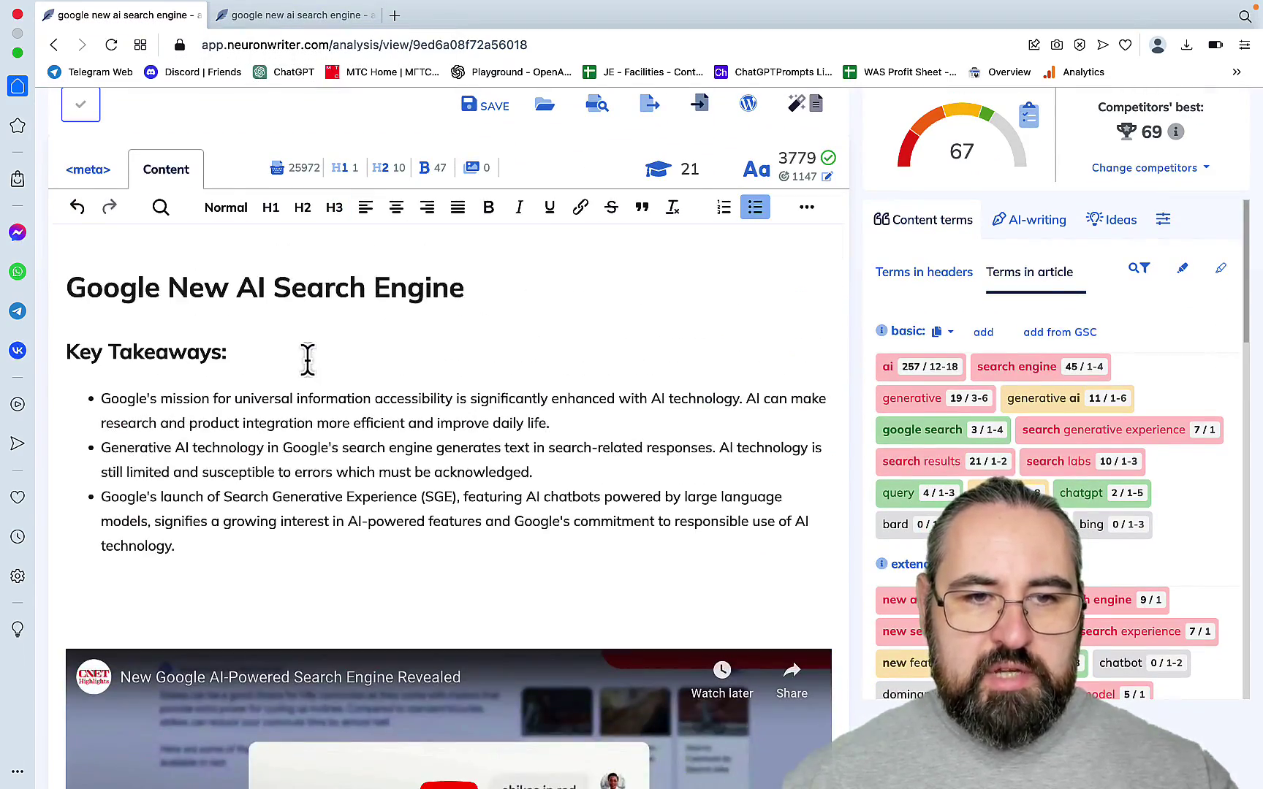
pyautogui.scroll(-2, 307, 358)
pyautogui.scroll(2, 301, 481)
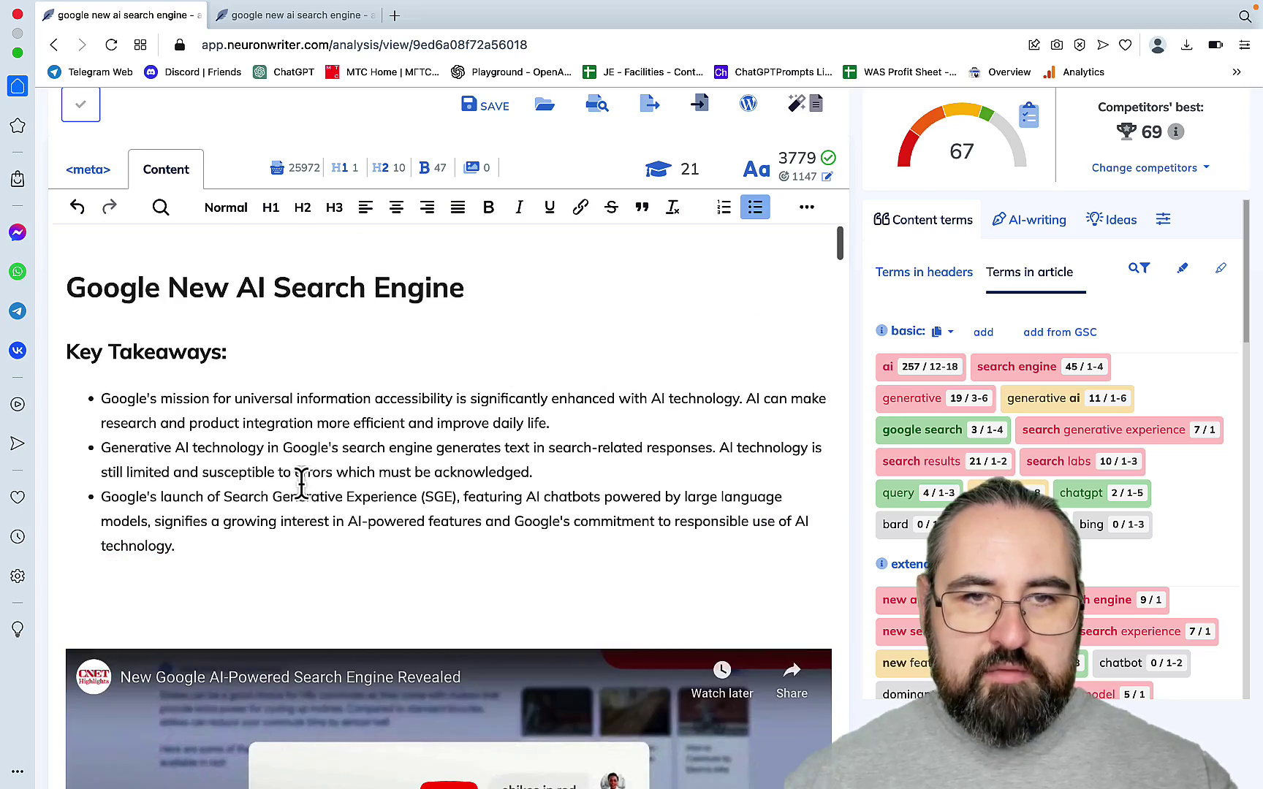
# Step: Review the 69-scoring, 2301-word version, selecting the generative AI integration link, and compare it with the 67 draft
pyautogui.click(285, 26)
pyautogui.scroll(-3, 491, 405)
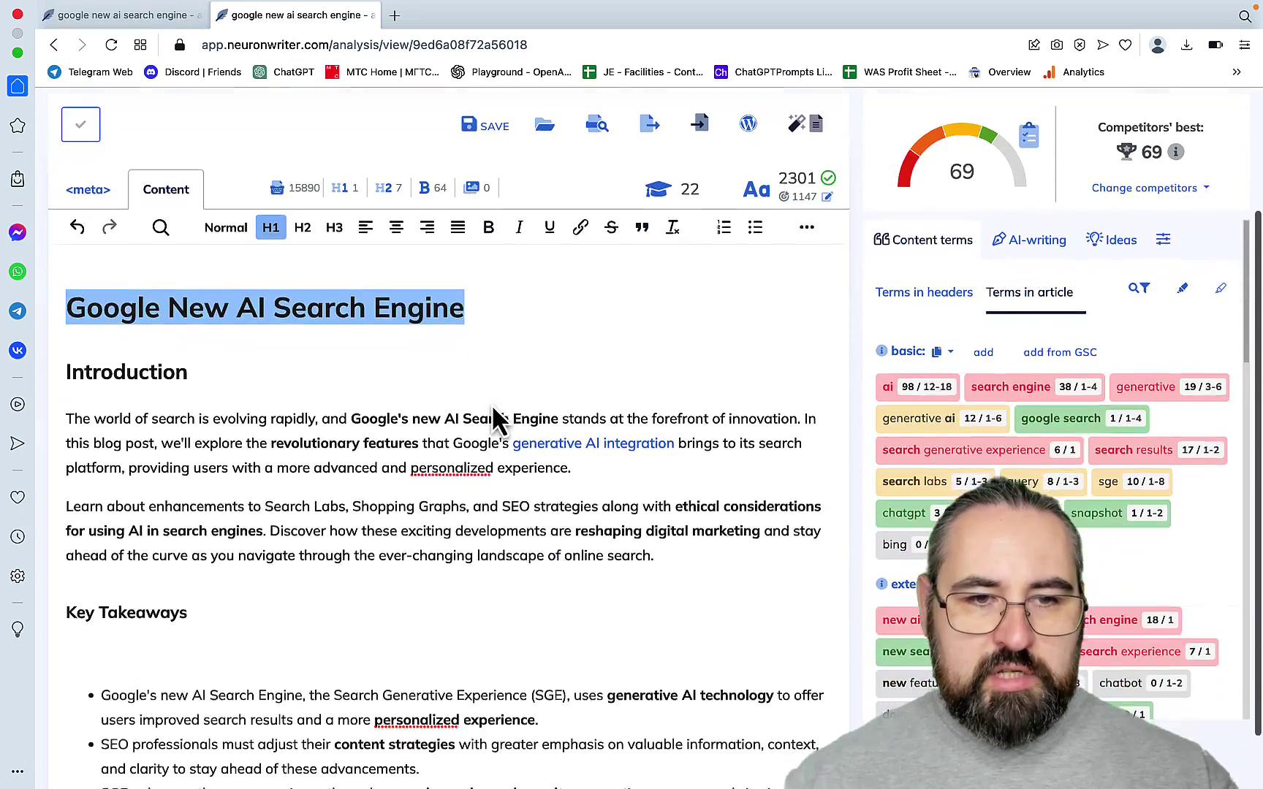
pyautogui.scroll(1, 307, 402)
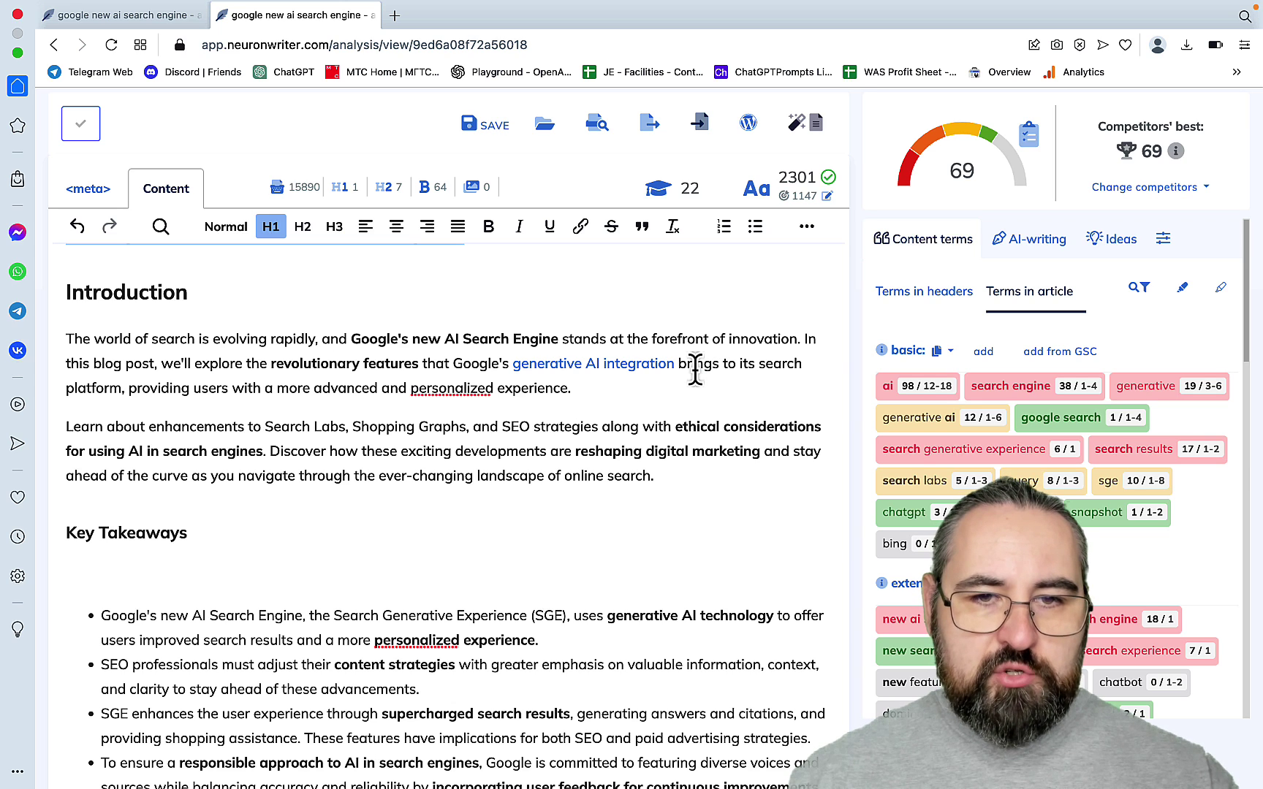
pyautogui.click(616, 365)
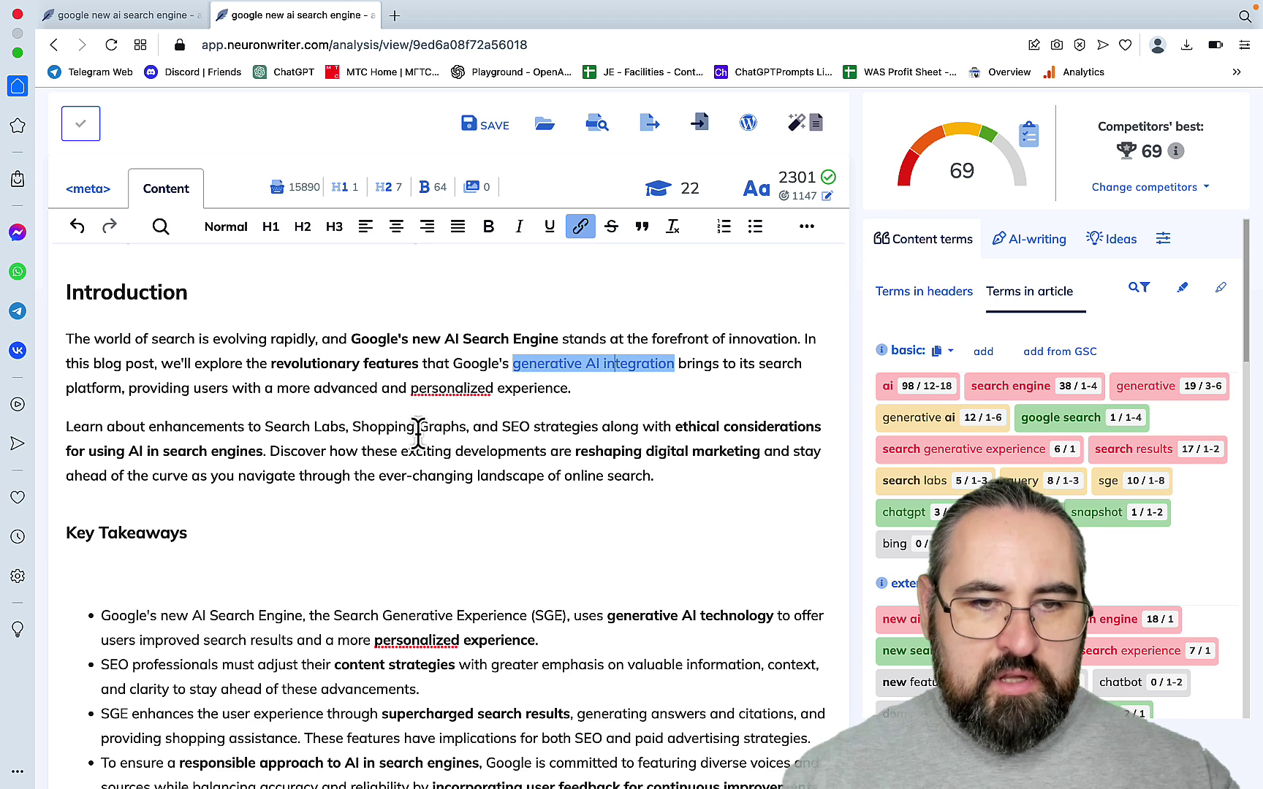
pyautogui.scroll(-2, 418, 434)
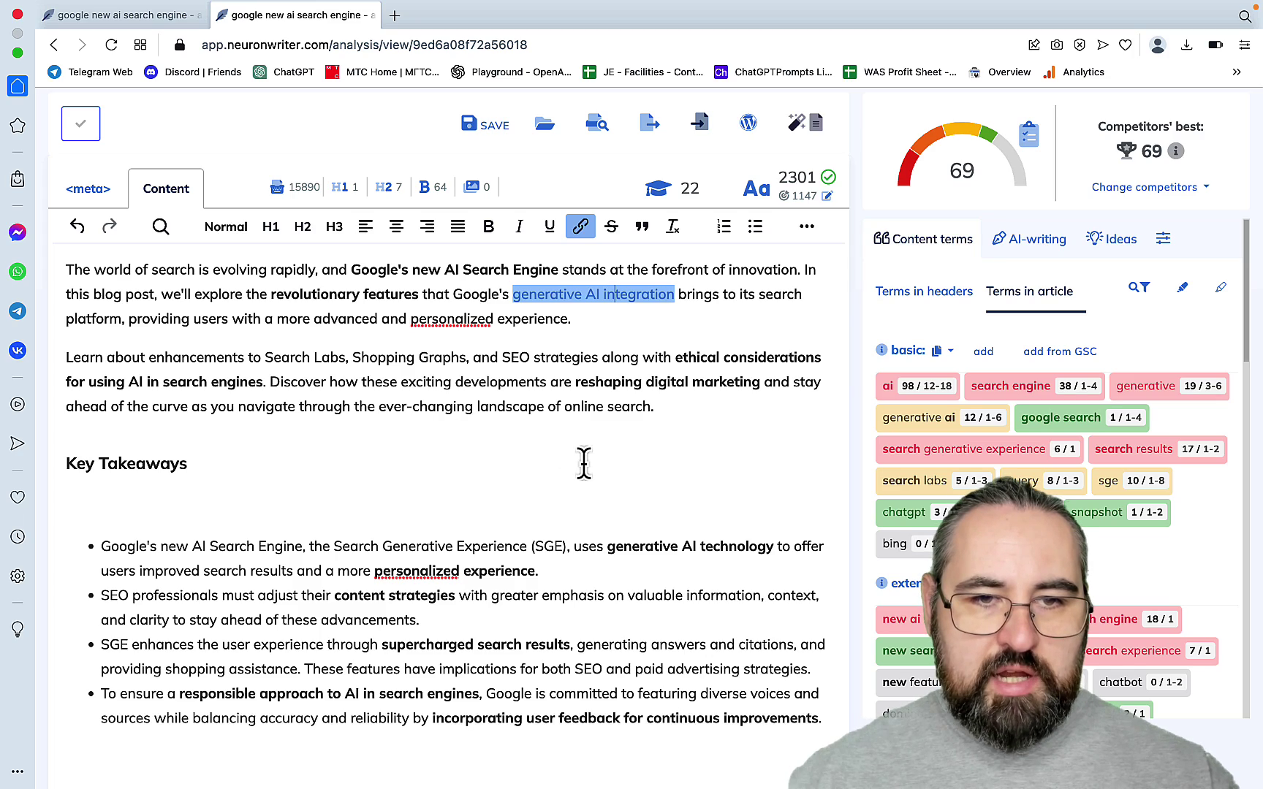
pyautogui.scroll(-4, 583, 462)
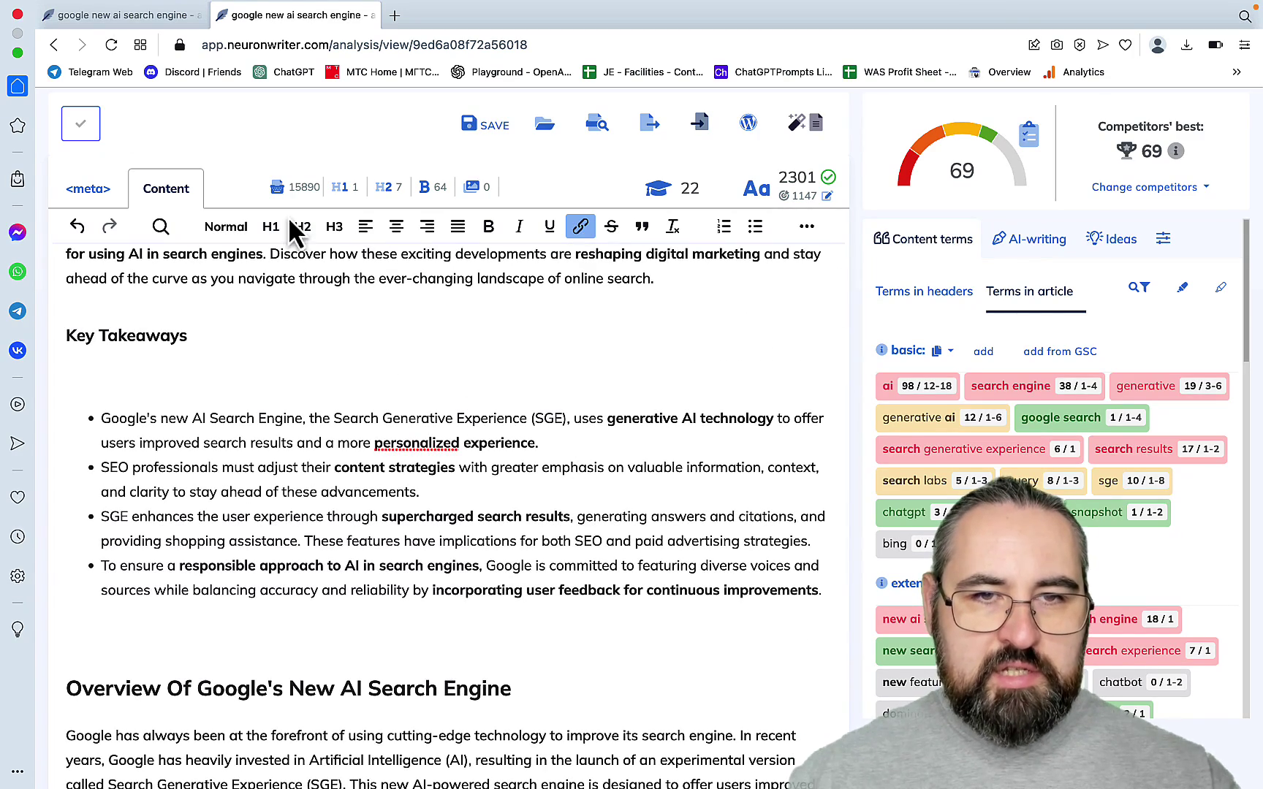
pyautogui.click(139, 14)
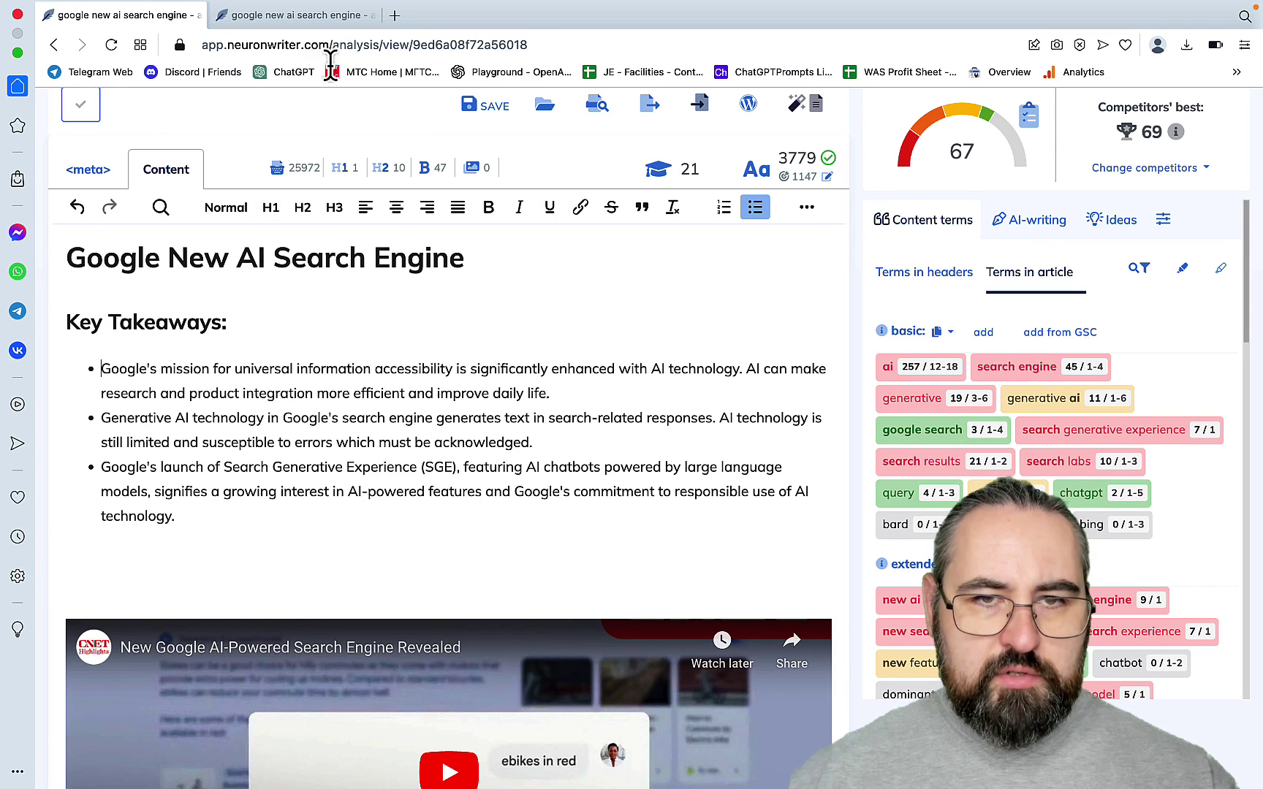
pyautogui.click(310, 16)
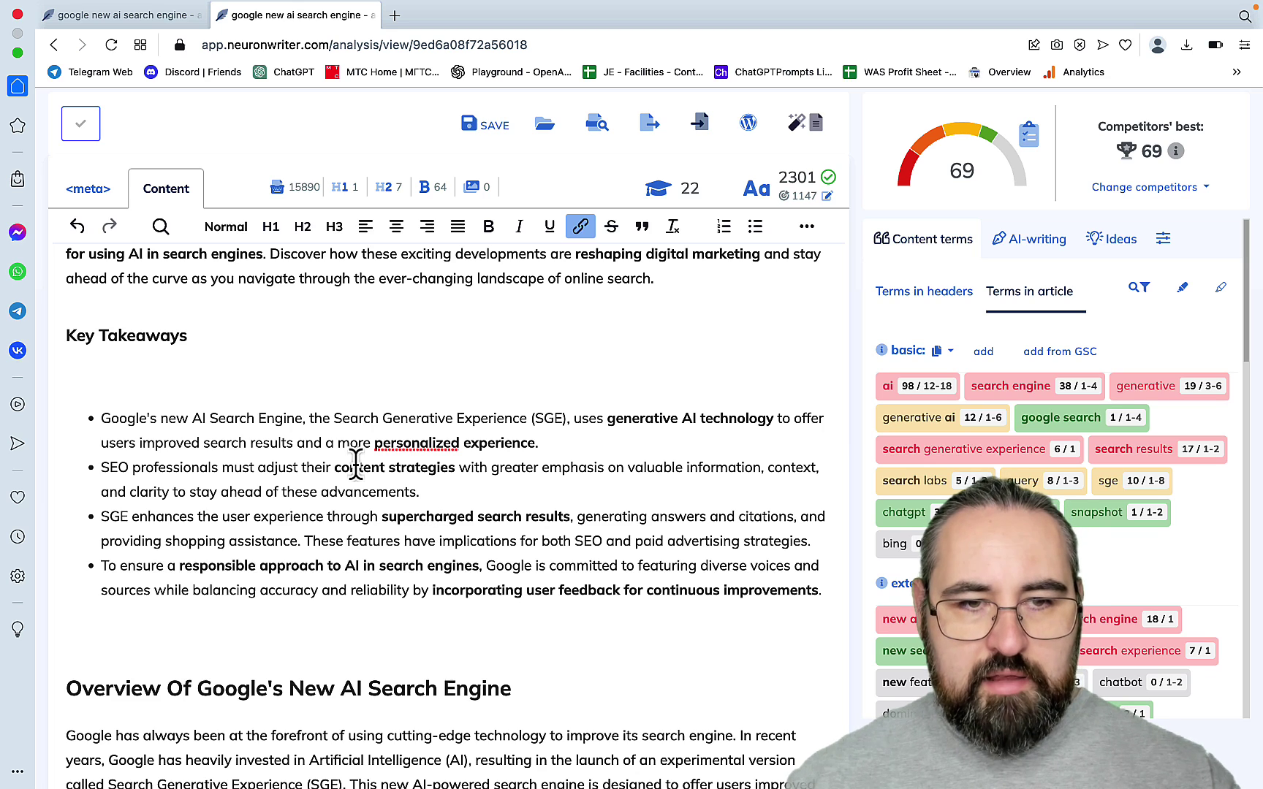
# Step: Select the four Key Takeaways bullets and remove the empty line above the Overview heading
pyautogui.moveTo(97, 415); pyautogui.dragTo(851, 614)
pyautogui.press('Down')
pyautogui.scroll(-2, 483, 504)
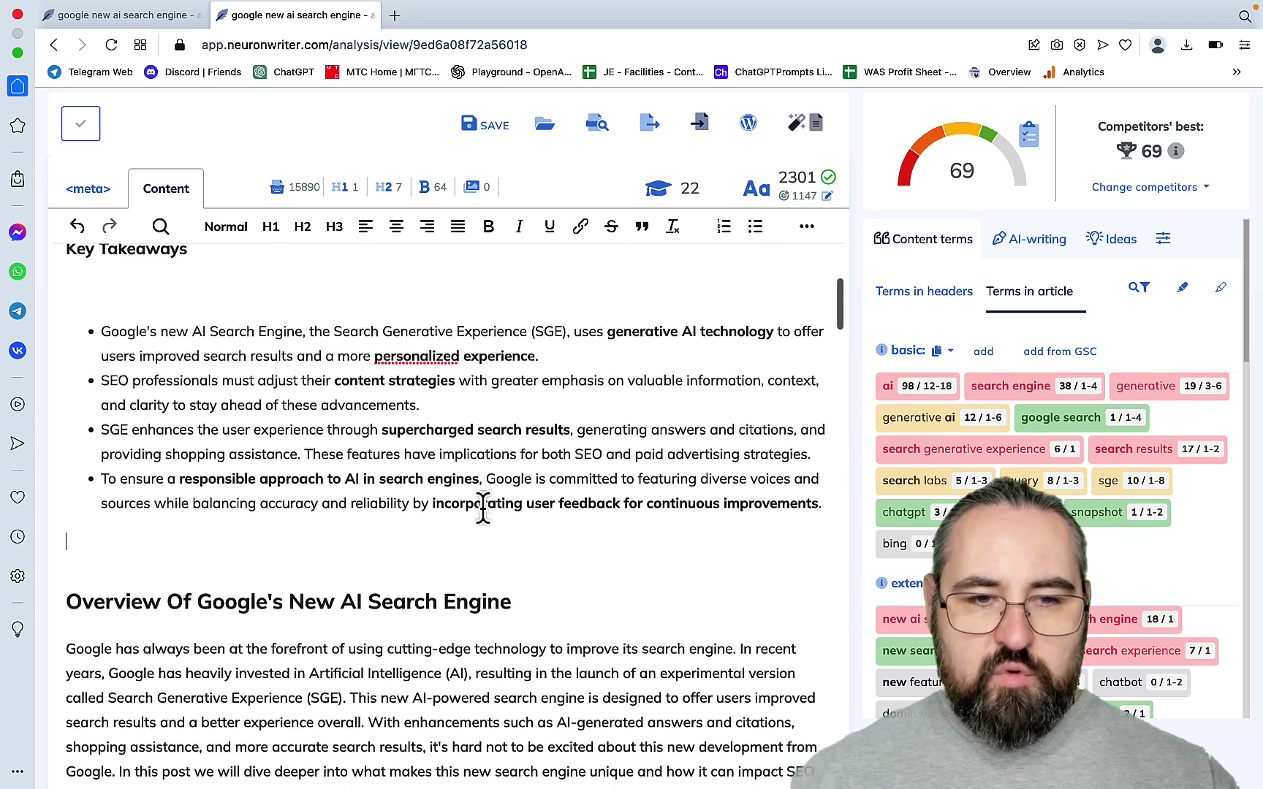
pyautogui.click(64, 595)
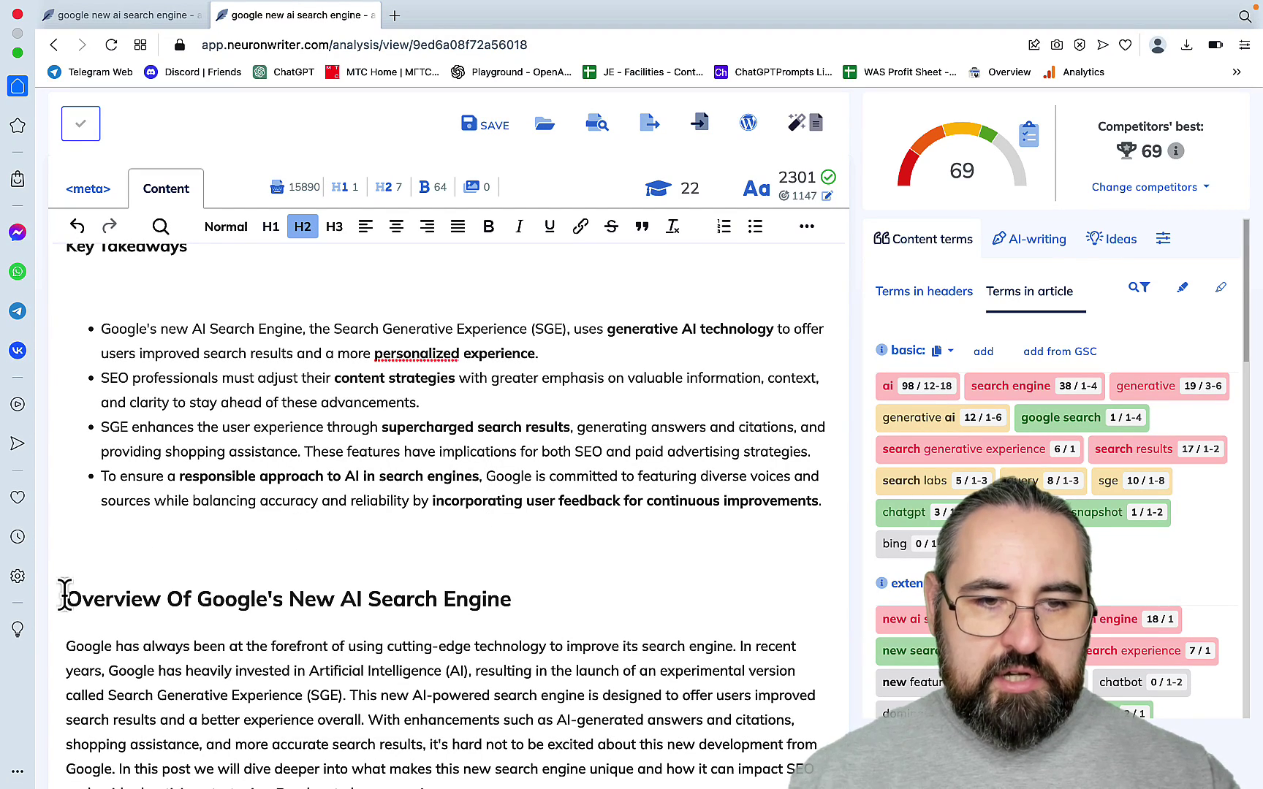
pyautogui.press('BackSpace')
# Step: Delete the repeated Key Takeaways block below Overview via the right-click menu, leaving 2193 words and a score of 70
pyautogui.scroll(-4, 231, 347)
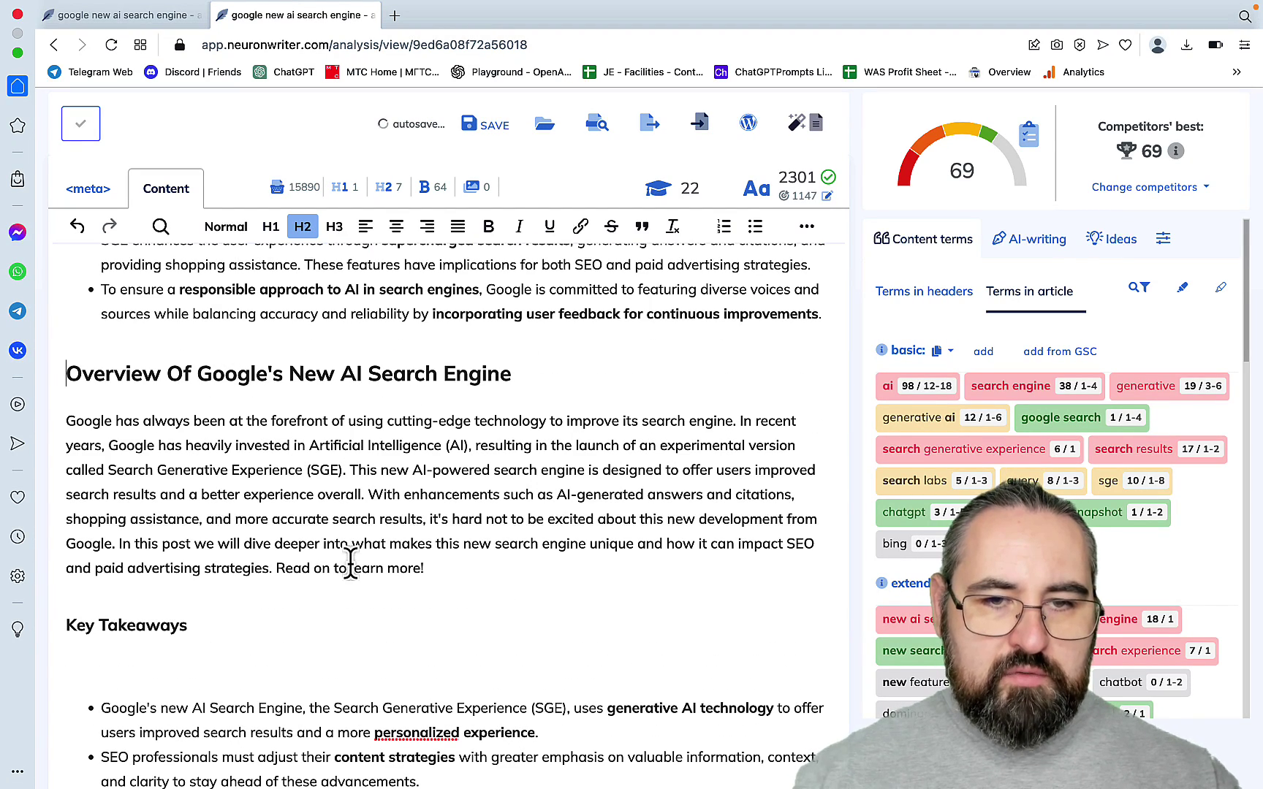
pyautogui.scroll(-3, 350, 563)
pyautogui.click(538, 585)
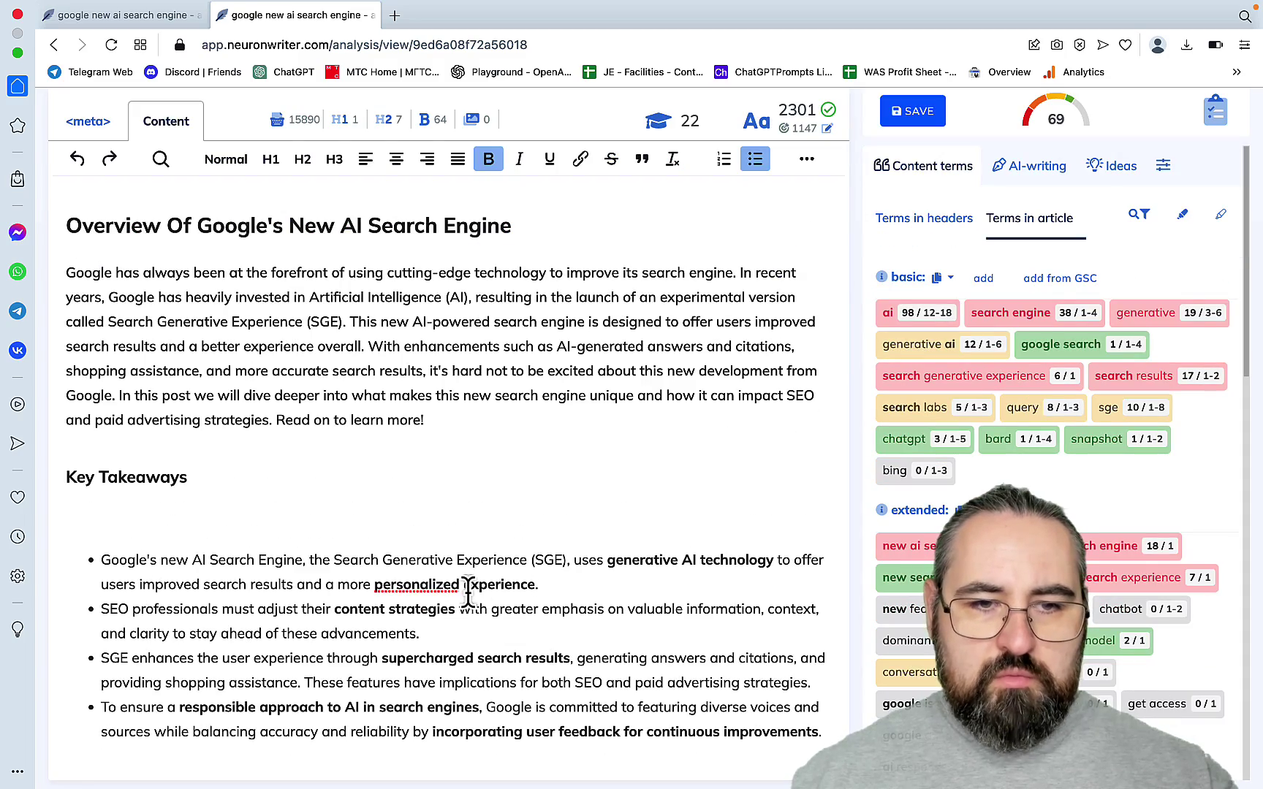
pyautogui.scroll(-3, 529, 614)
pyautogui.scroll(4, 529, 615)
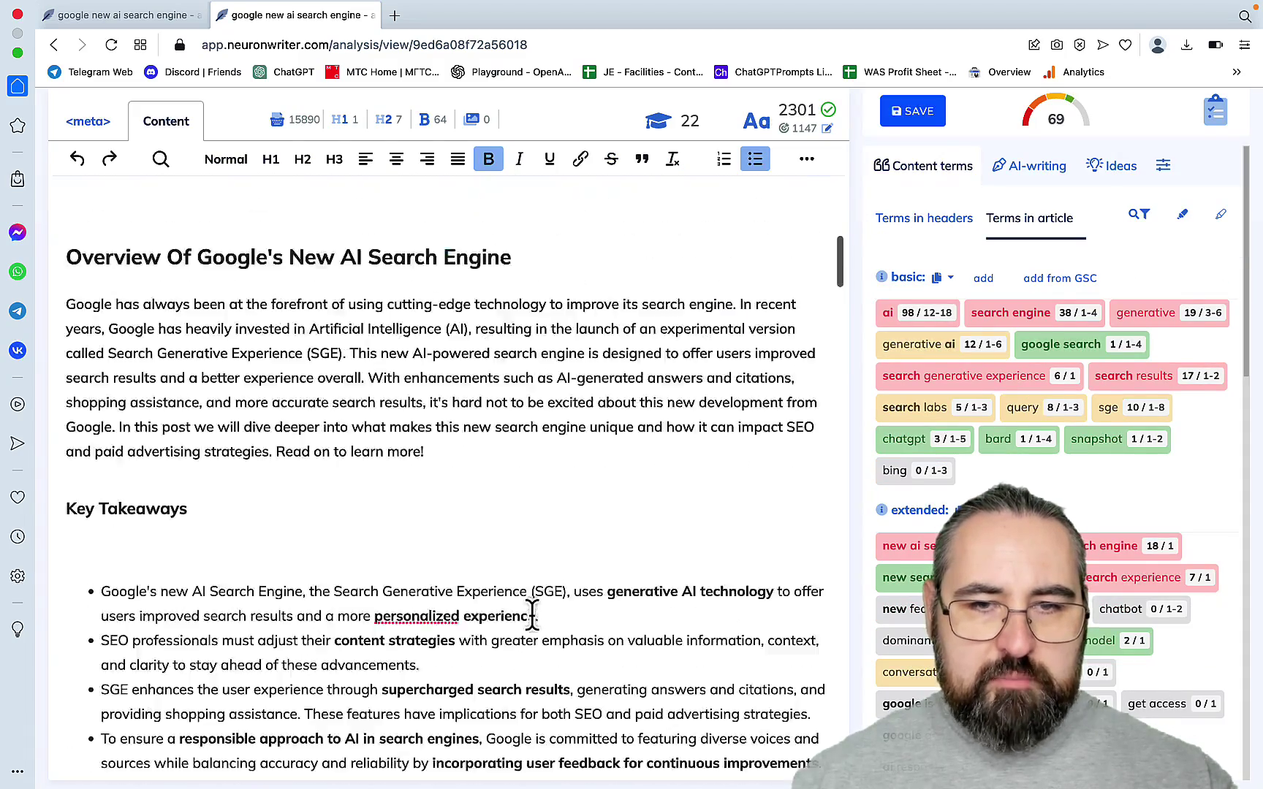
pyautogui.scroll(6, 530, 615)
pyautogui.scroll(-8, 530, 615)
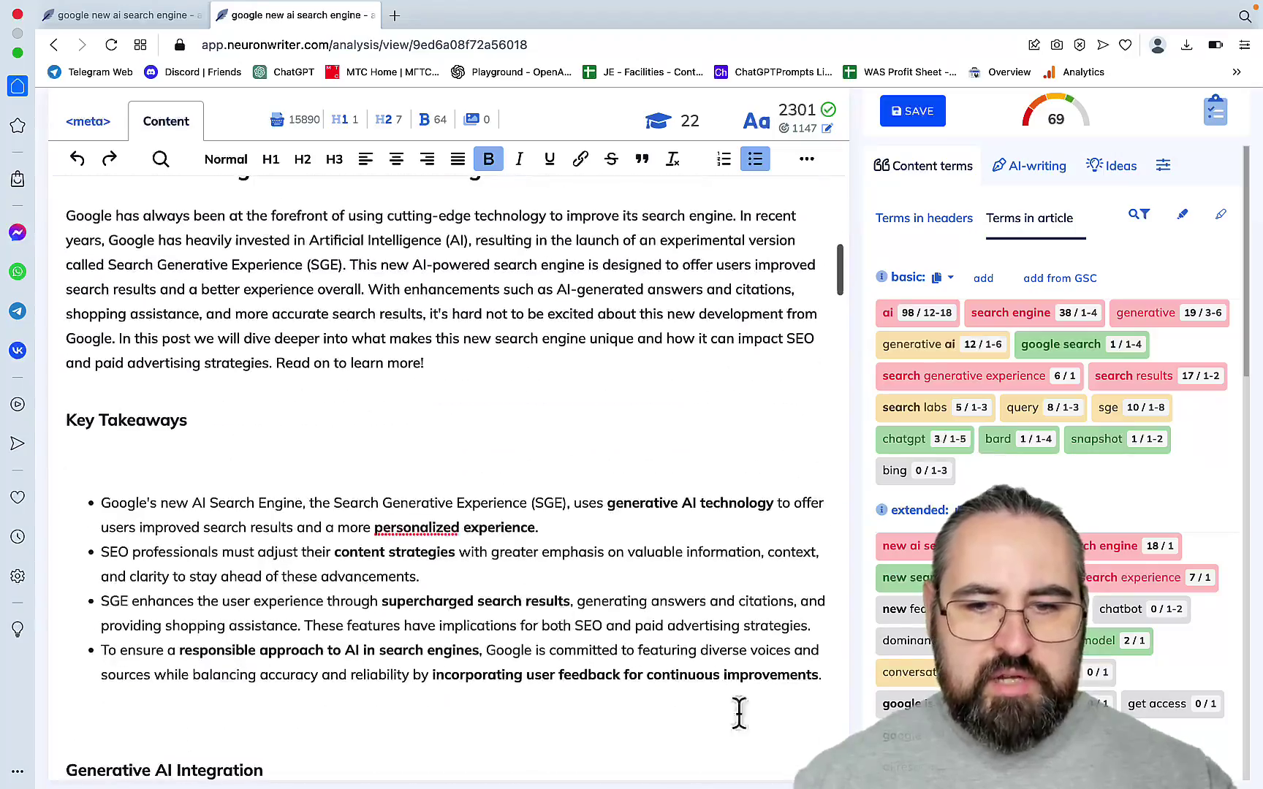
pyautogui.scroll(-15, 361, 615)
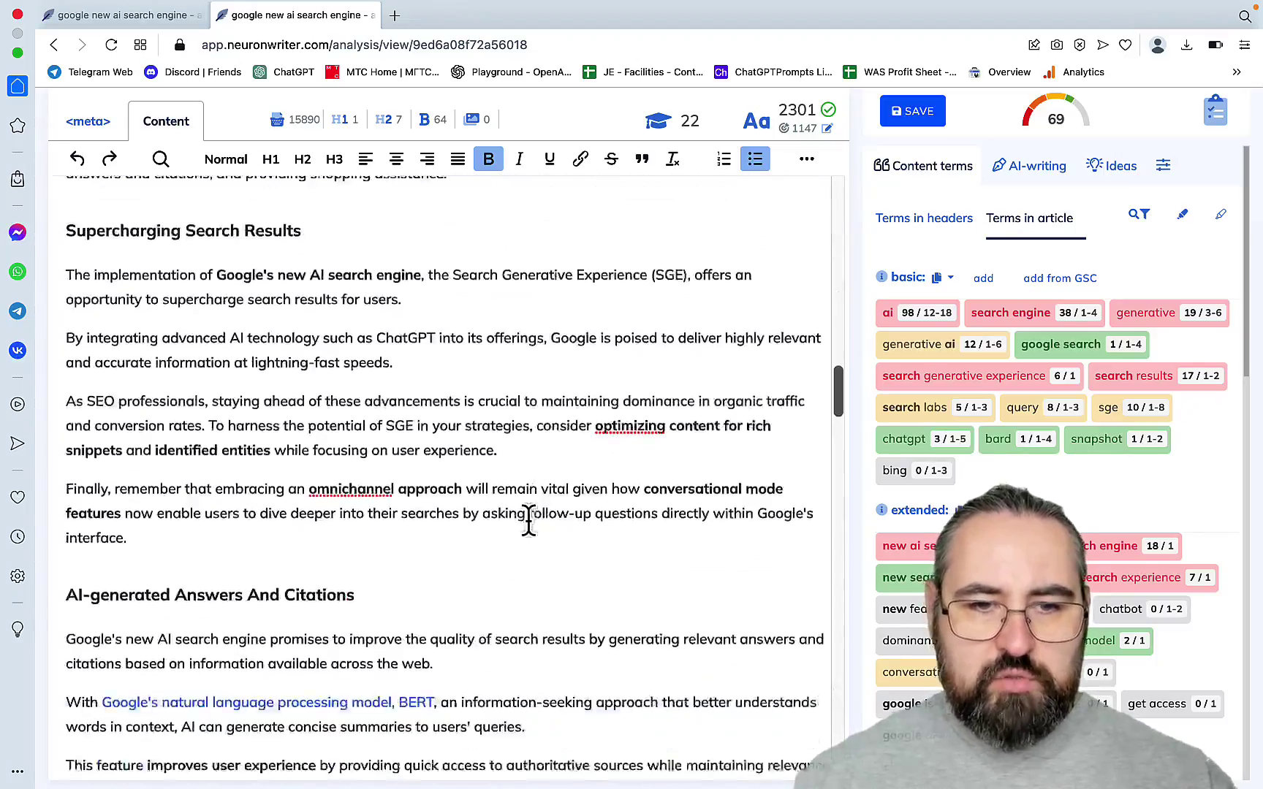
pyautogui.scroll(-10, 527, 522)
pyautogui.scroll(12, 408, 372)
pyautogui.scroll(-12, 408, 372)
pyautogui.rightClick(408, 376)
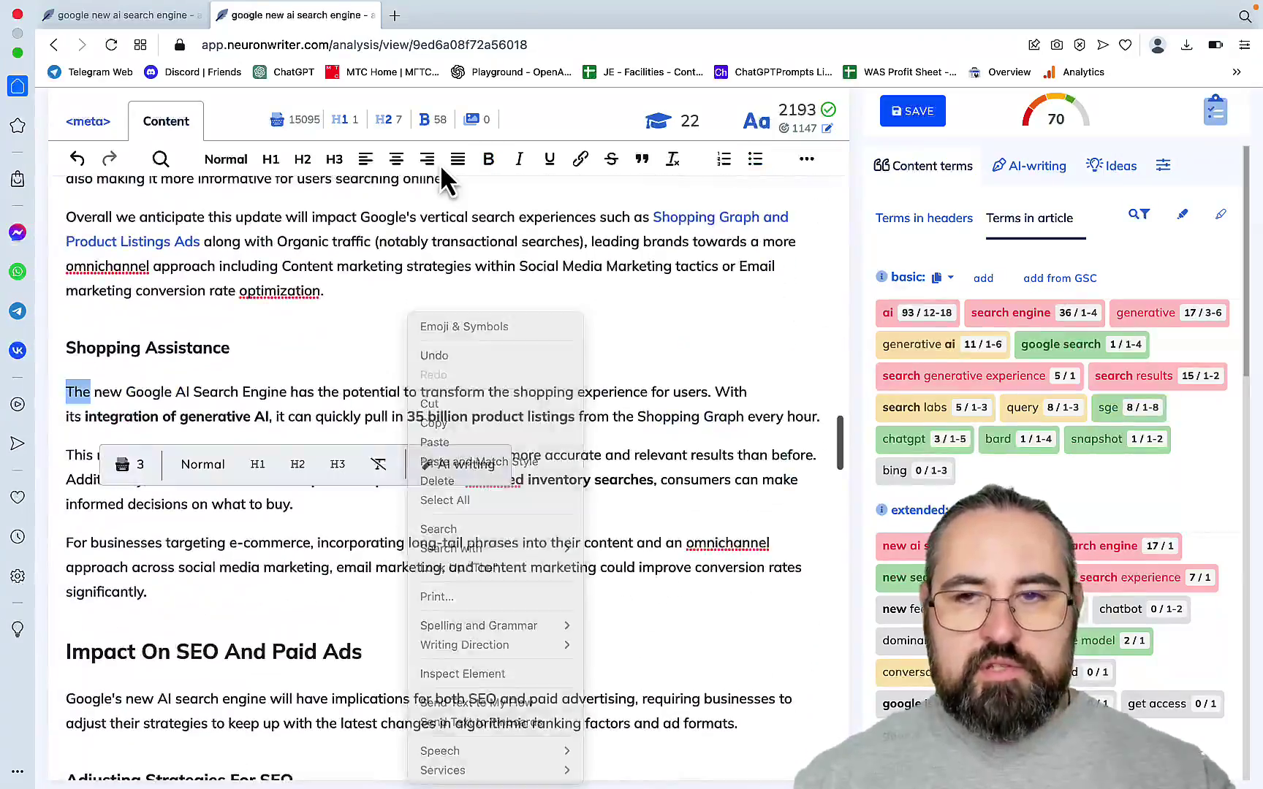
# Step: Scroll down through the article sections and select the Impact On SEO And Paid Ads heading
pyautogui.scroll(15, 474, 282)
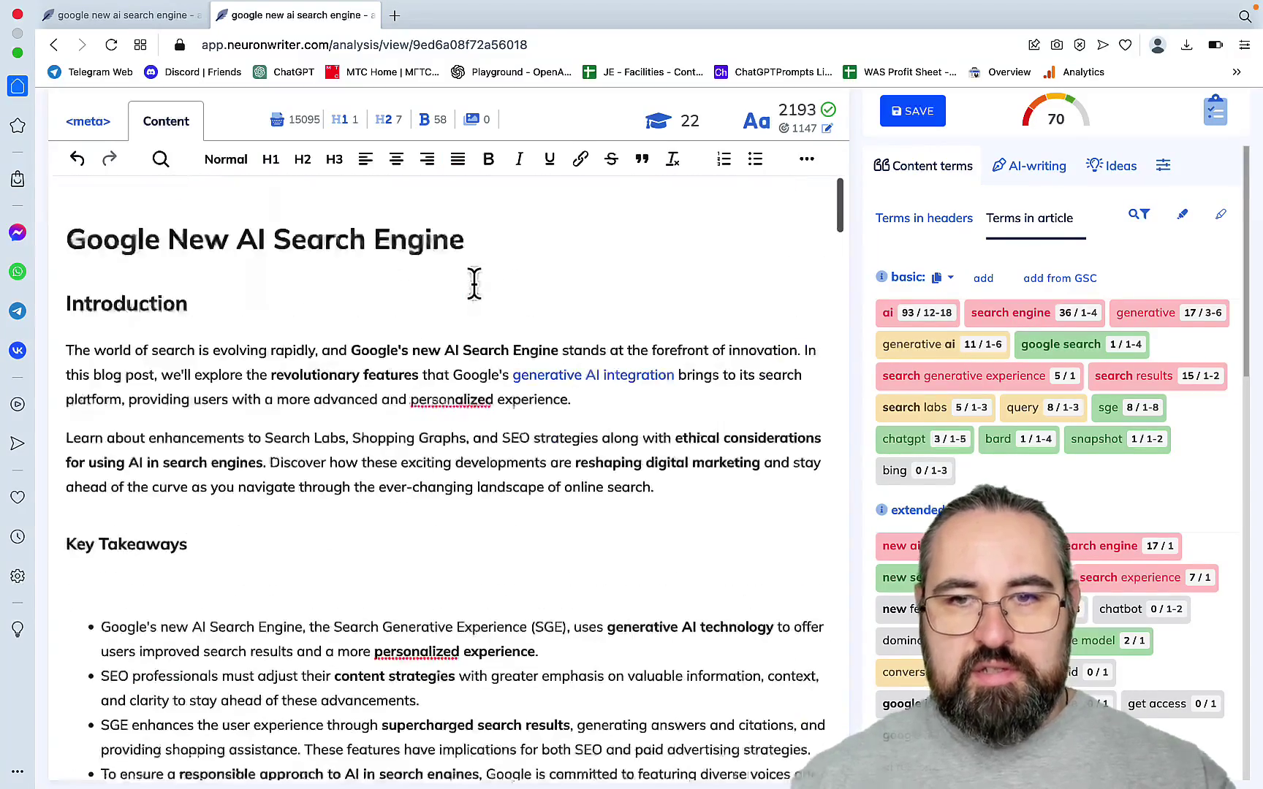
pyautogui.scroll(-10, 474, 282)
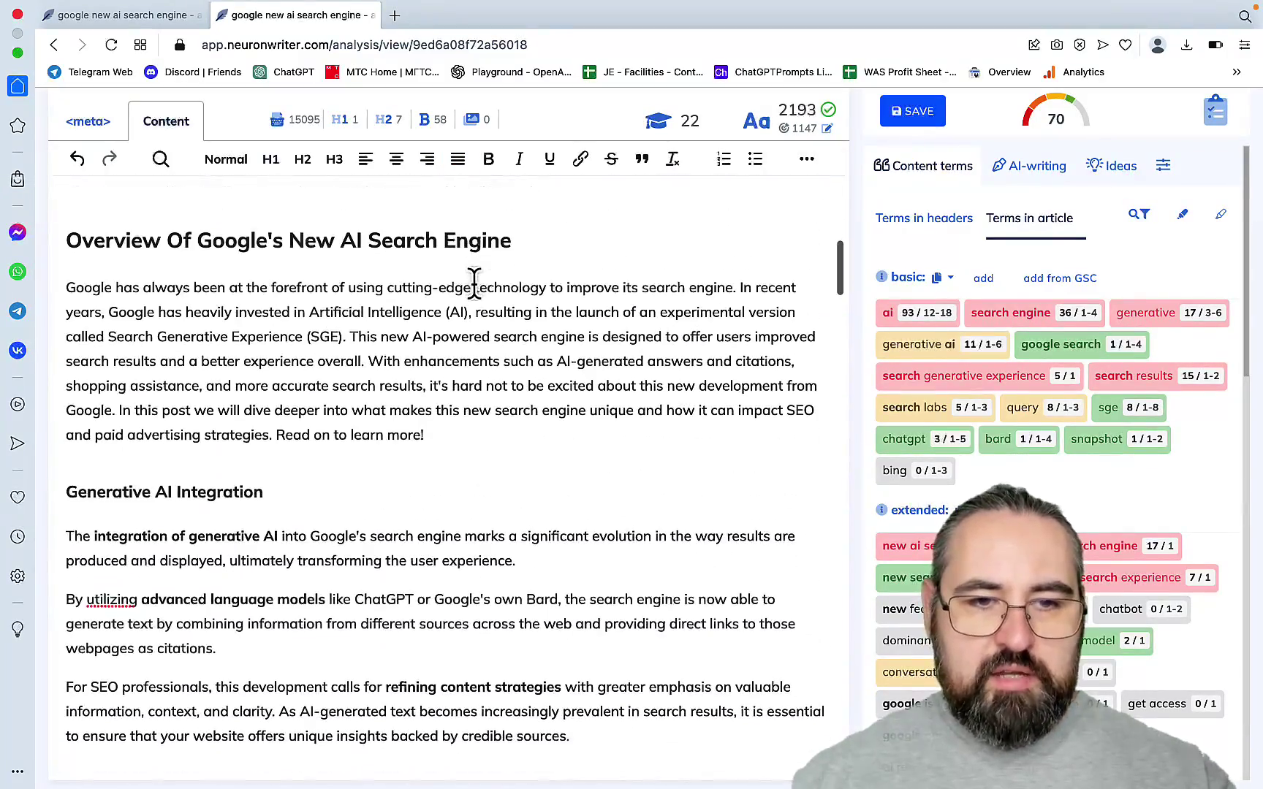
pyautogui.scroll(-1, 474, 282)
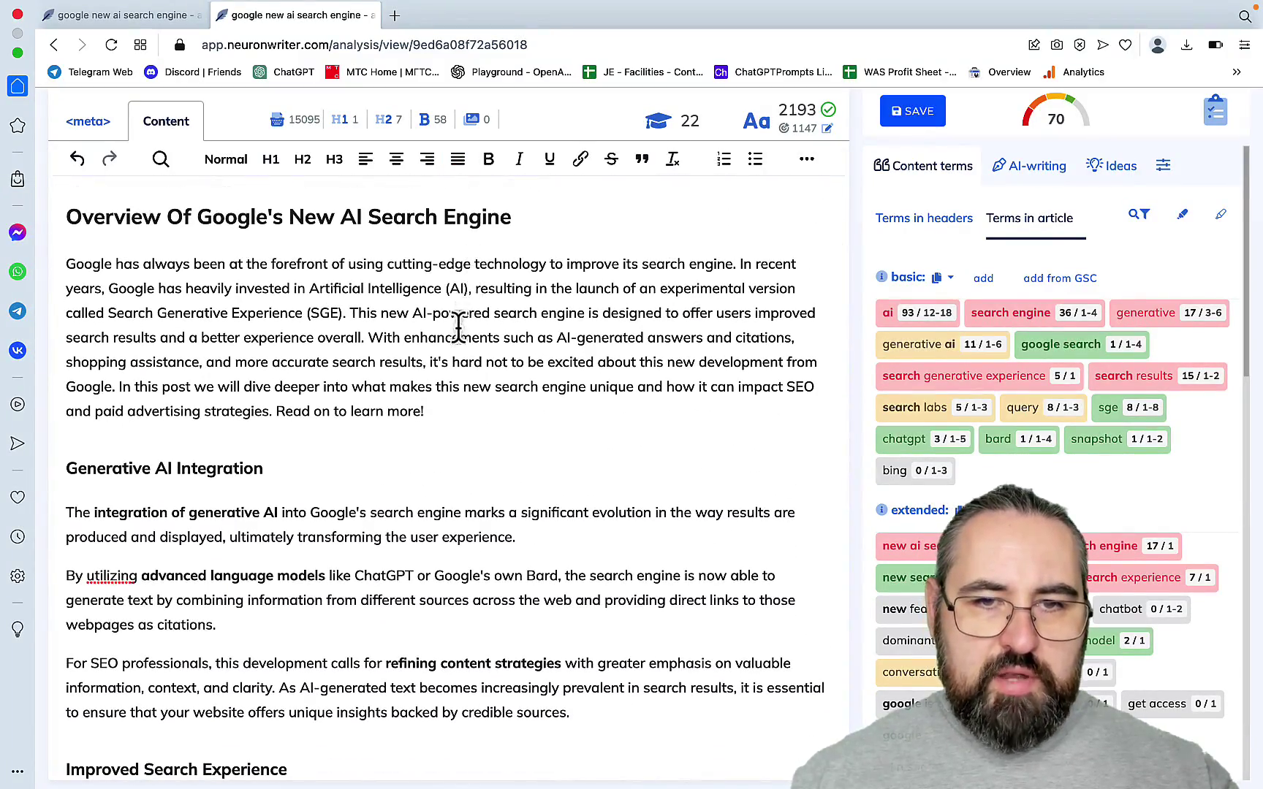
pyautogui.scroll(-5, 459, 333)
pyautogui.scroll(-8, 459, 333)
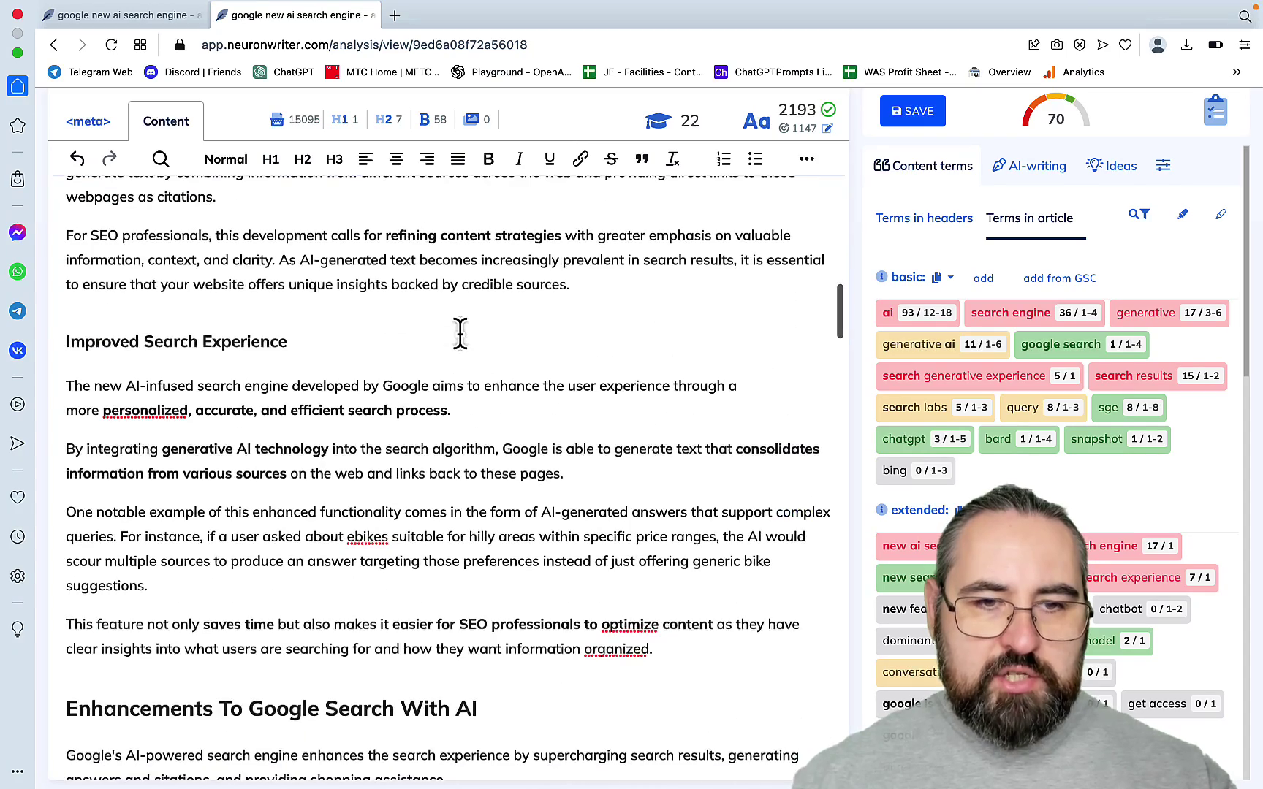
pyautogui.scroll(-12, 460, 333)
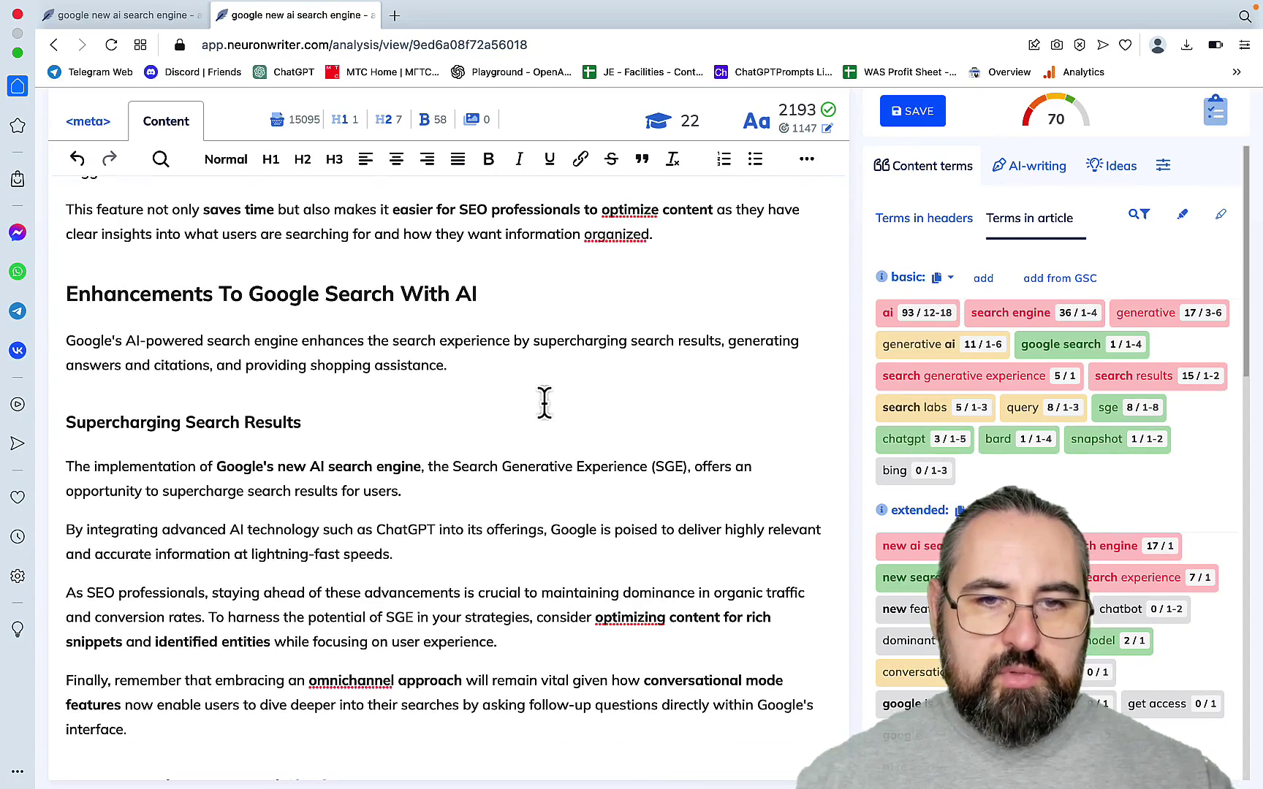
pyautogui.scroll(-5, 544, 401)
pyautogui.scroll(-8, 545, 401)
pyautogui.scroll(-4, 544, 401)
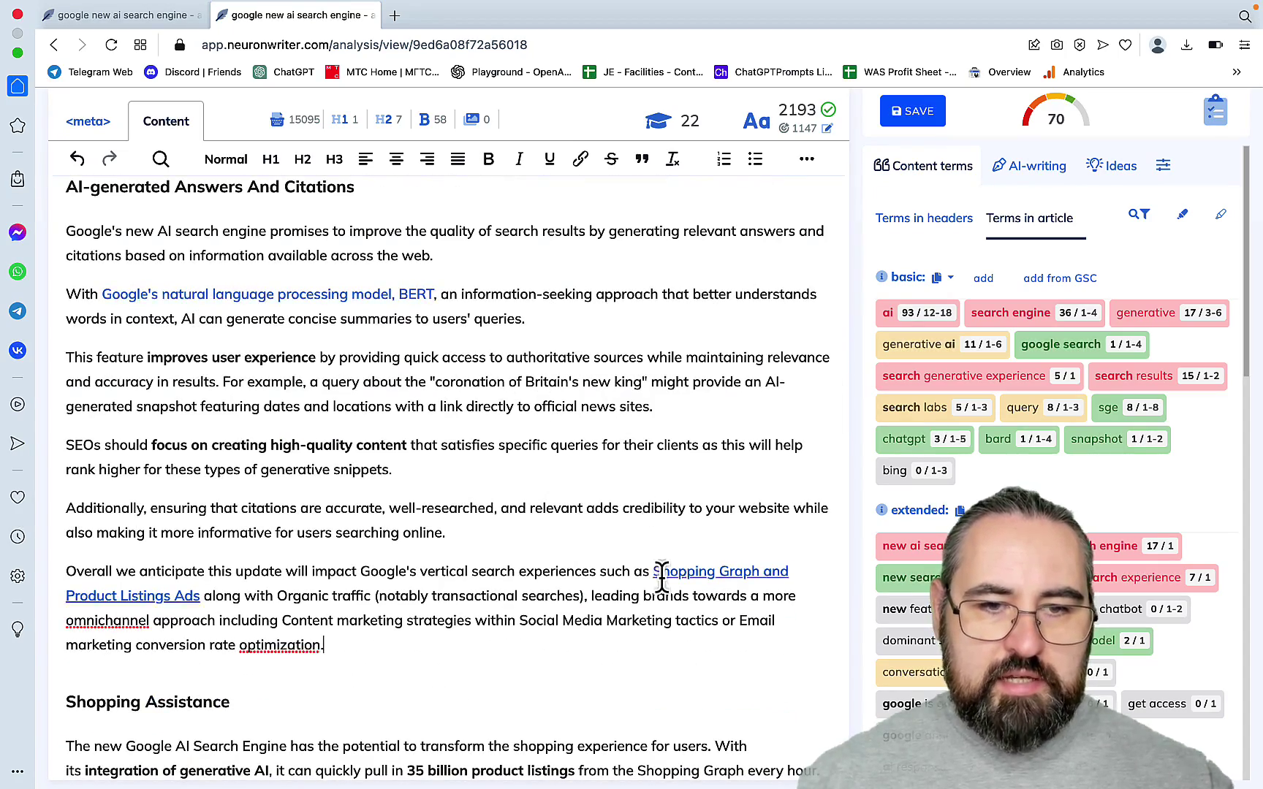
pyautogui.scroll(-8, 657, 577)
pyautogui.scroll(-9, 662, 578)
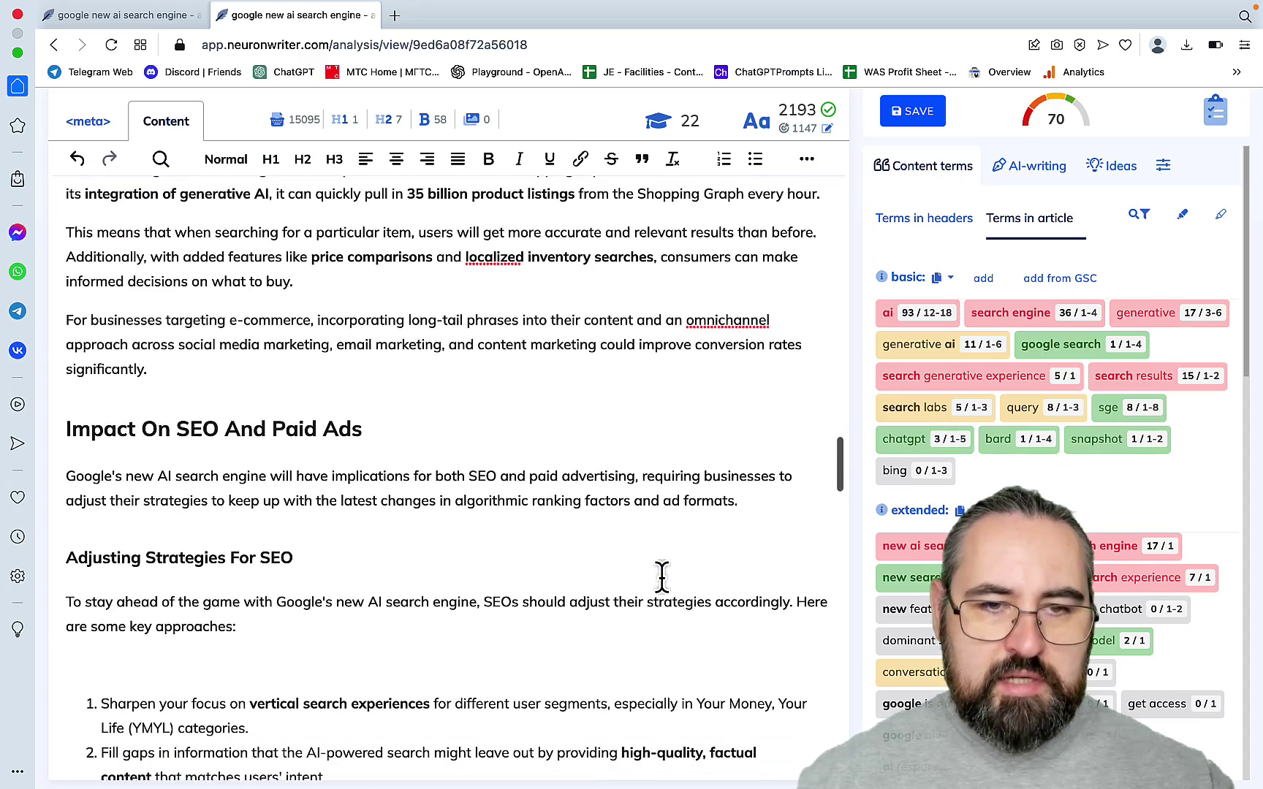
pyautogui.moveTo(374, 430); pyautogui.dragTo(103, 417)
pyautogui.click(116, 14)
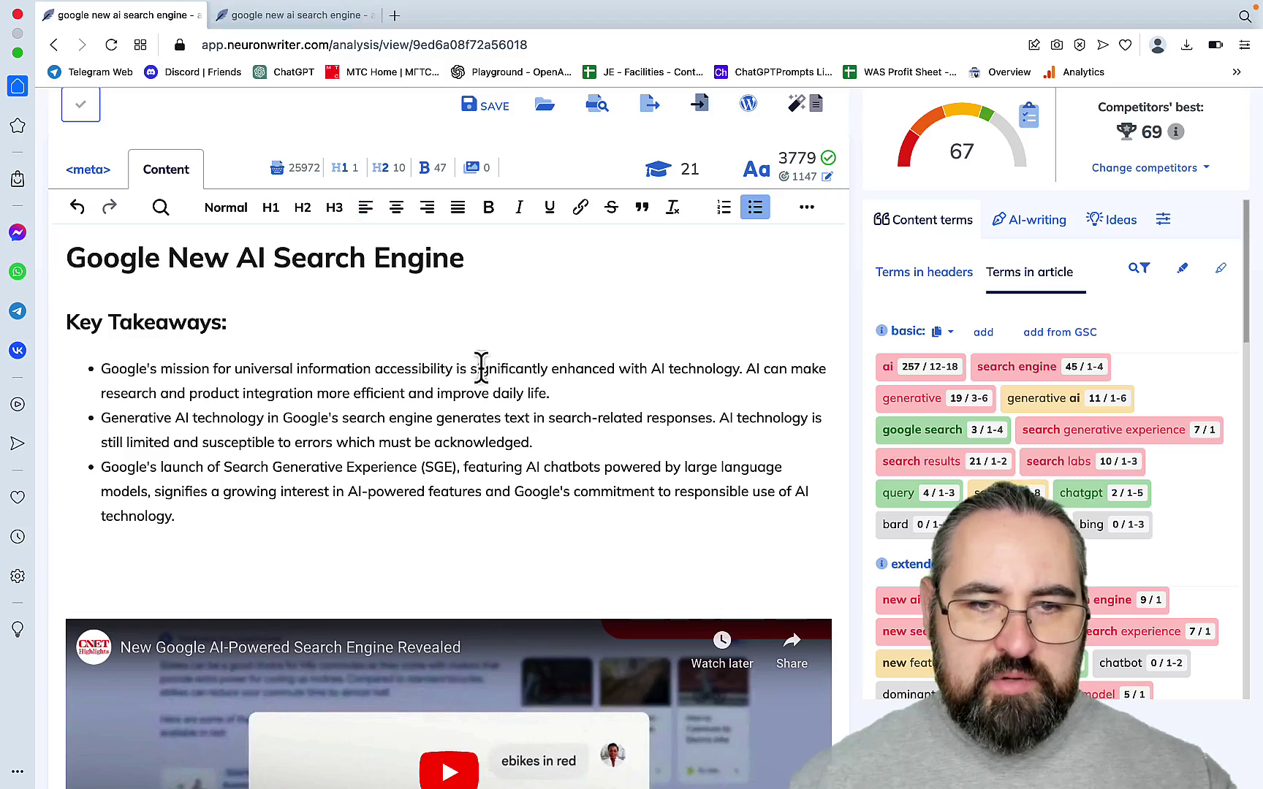
pyautogui.scroll(-20, 495, 365)
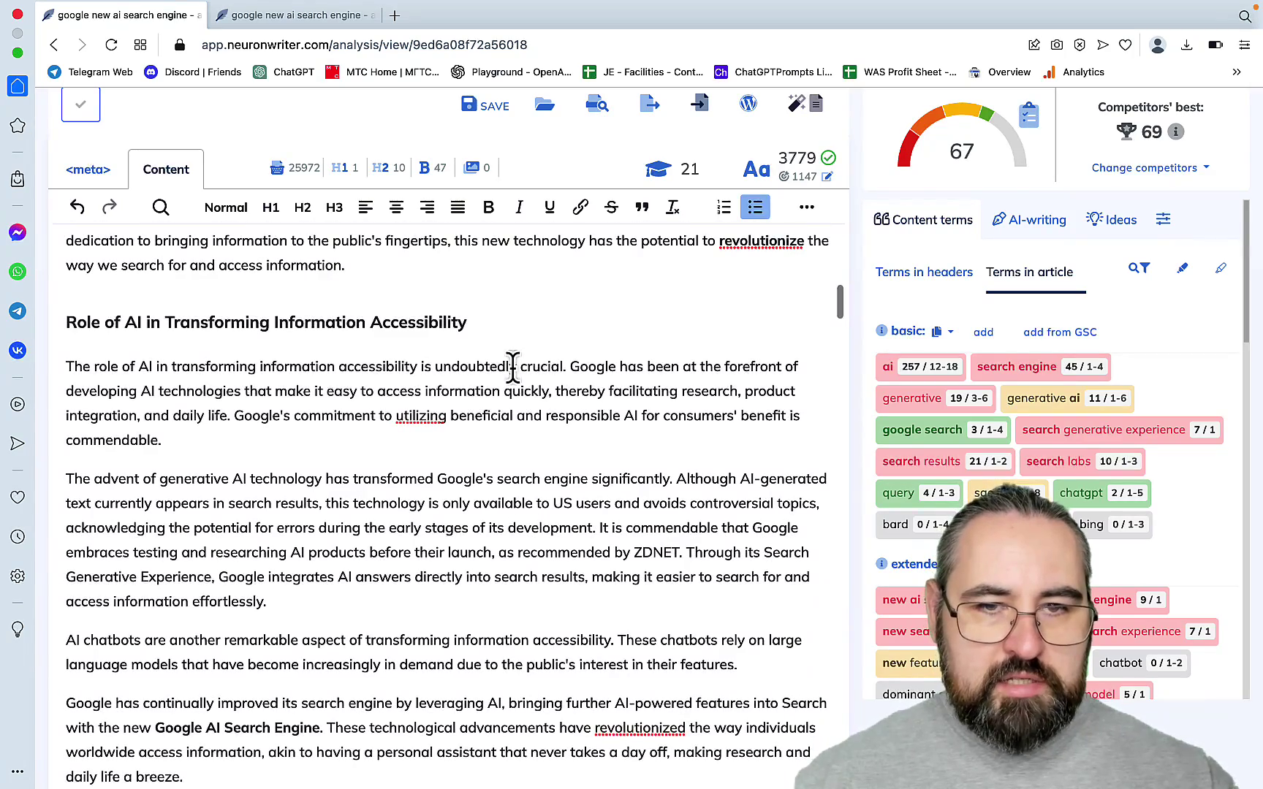
pyautogui.click(477, 417)
pyautogui.press('super+f')
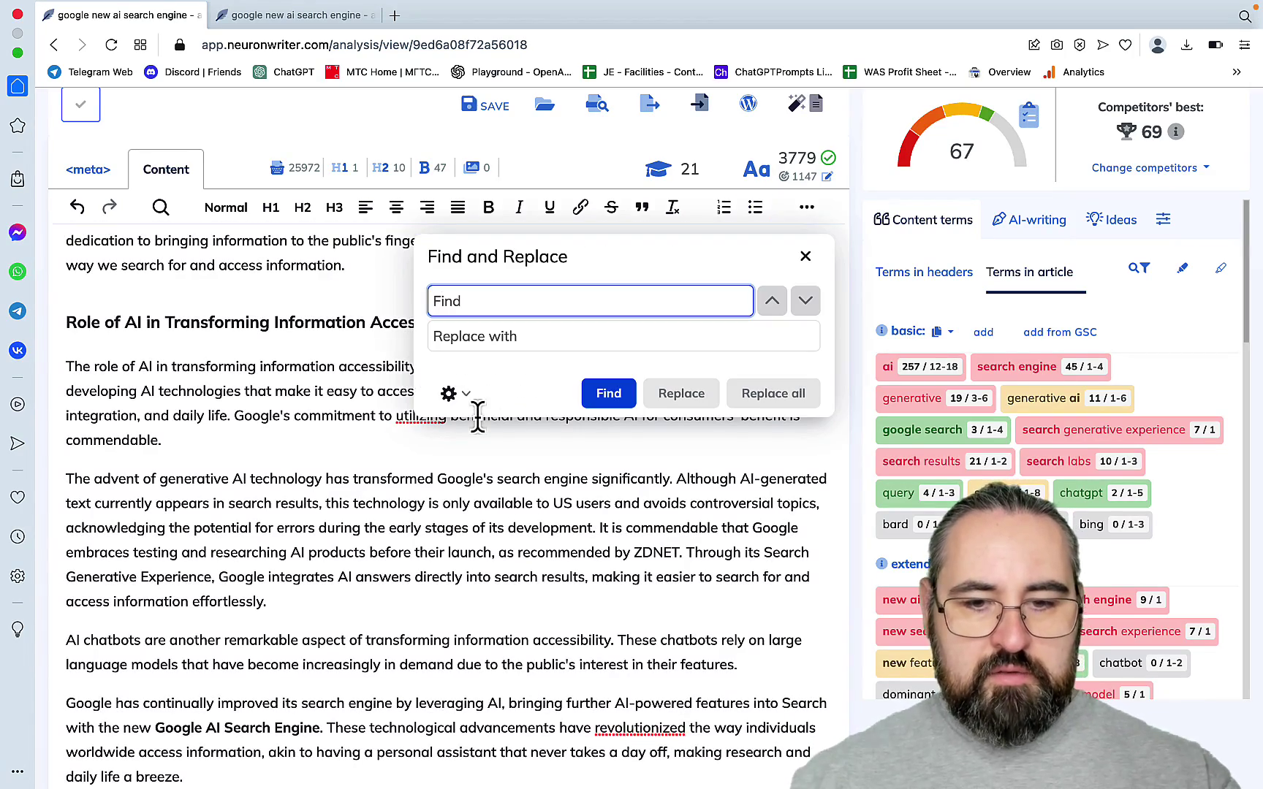
pyautogui.press('Return')
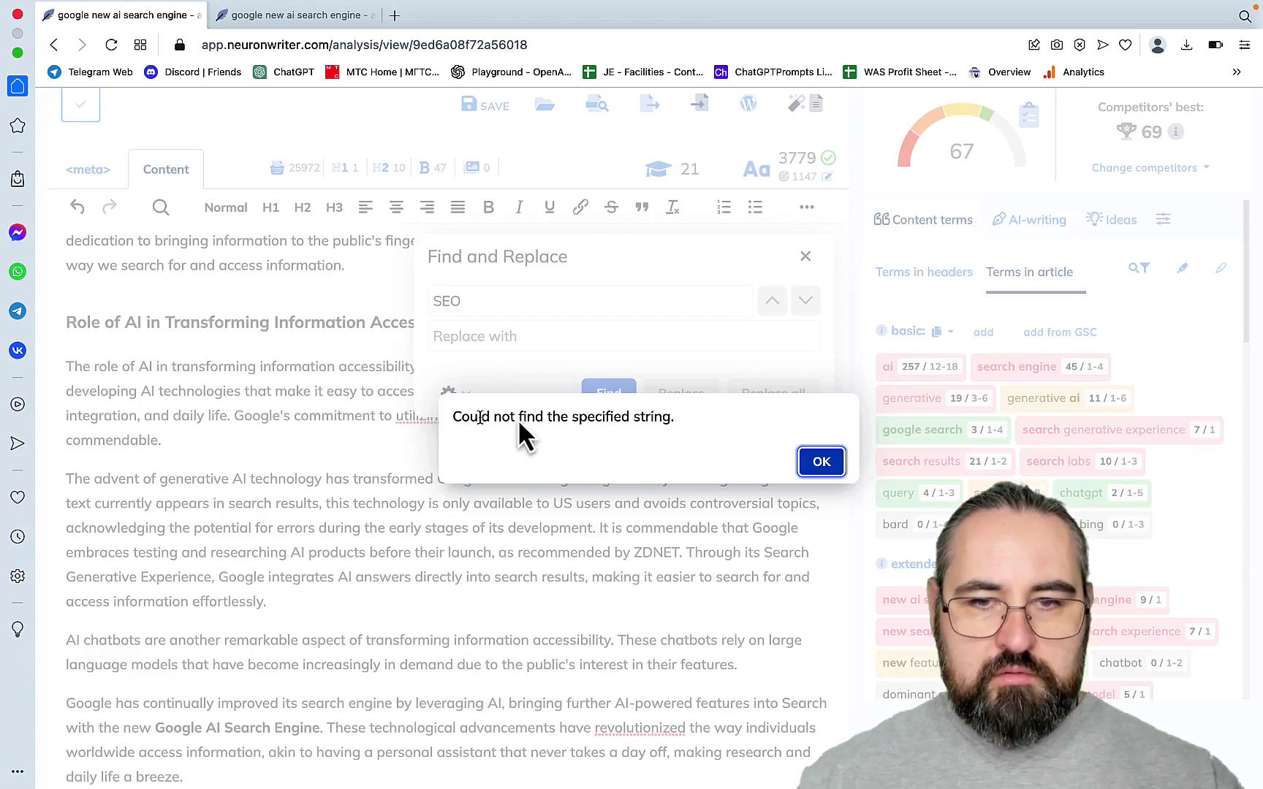
pyautogui.click(821, 461)
pyautogui.click(380, 417)
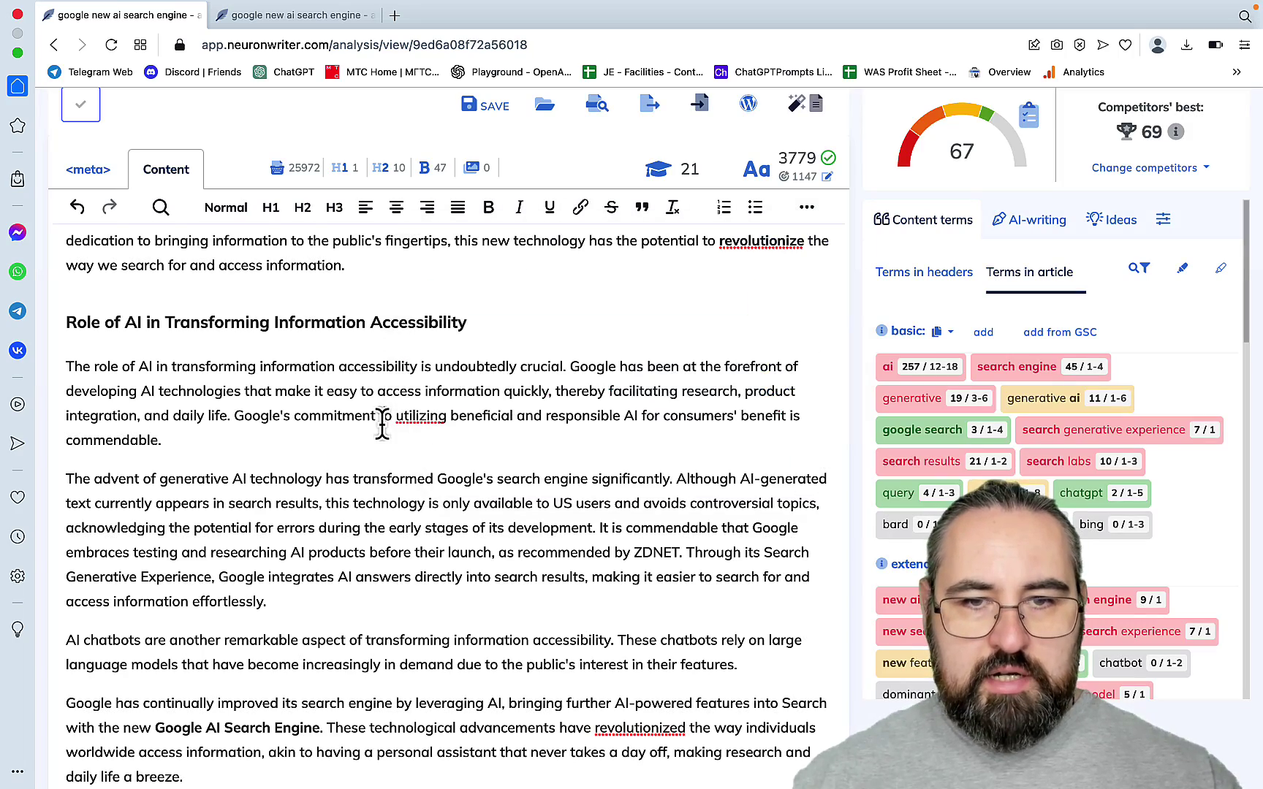
# Step: Switch to the second tab's 70-scoring, 2193-word article and scroll down through its sections
pyautogui.click(286, 21)
pyautogui.scroll(-5, 507, 451)
pyautogui.scroll(-4, 508, 451)
pyautogui.scroll(-10, 508, 452)
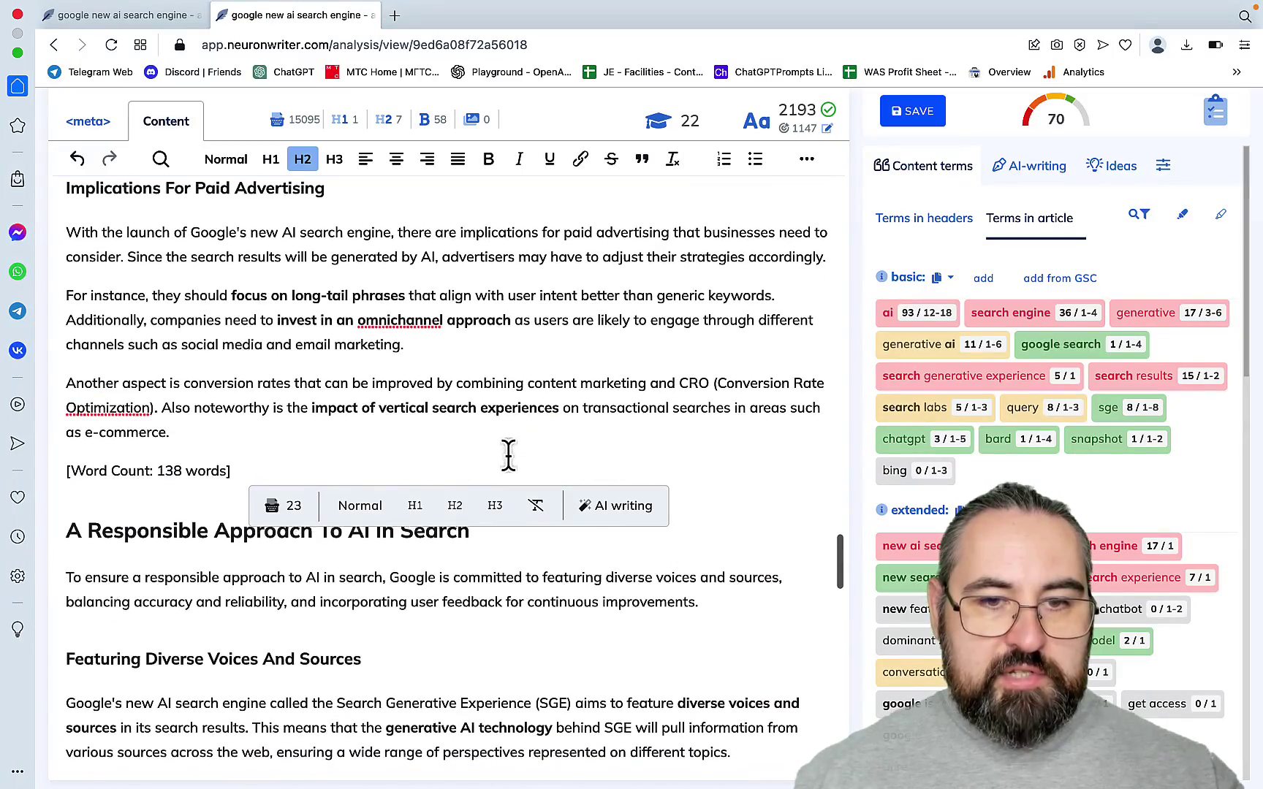
pyautogui.scroll(-1, 508, 452)
pyautogui.scroll(-2, 361, 377)
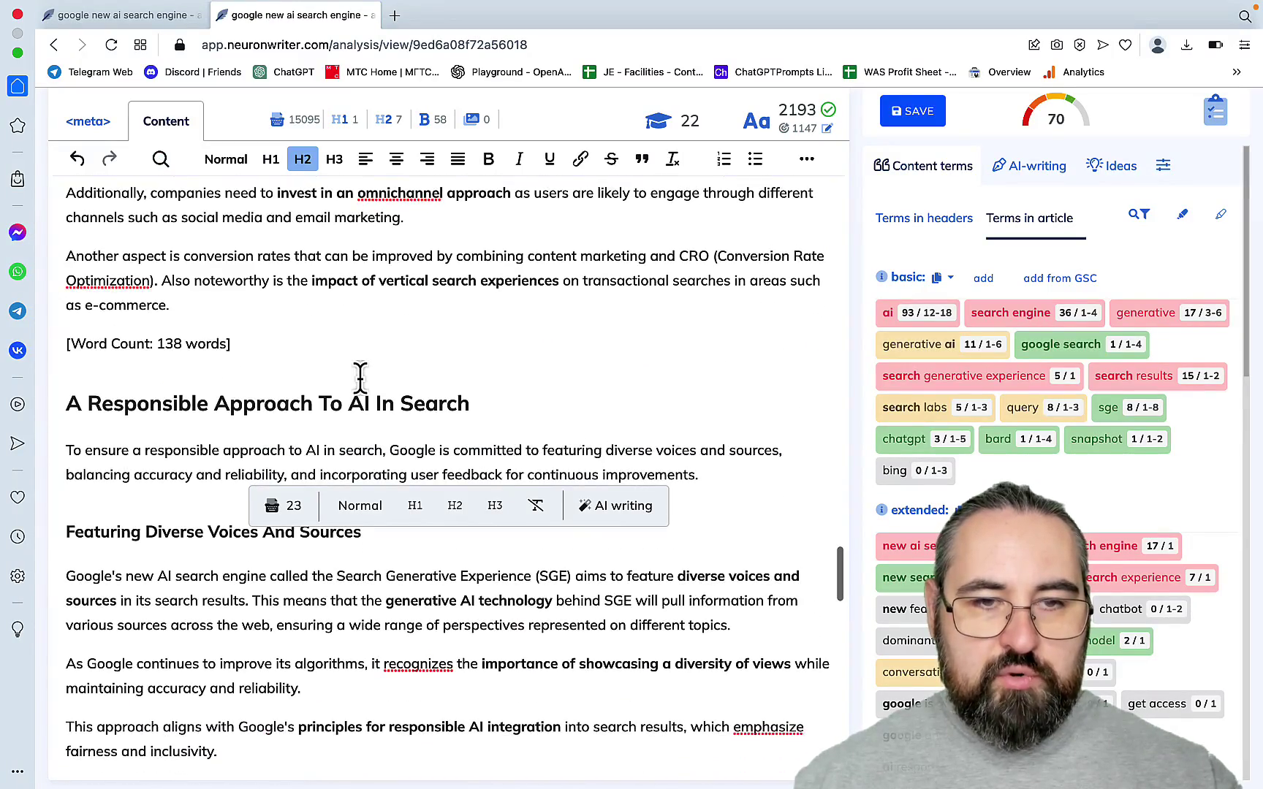
pyautogui.scroll(-3, 360, 376)
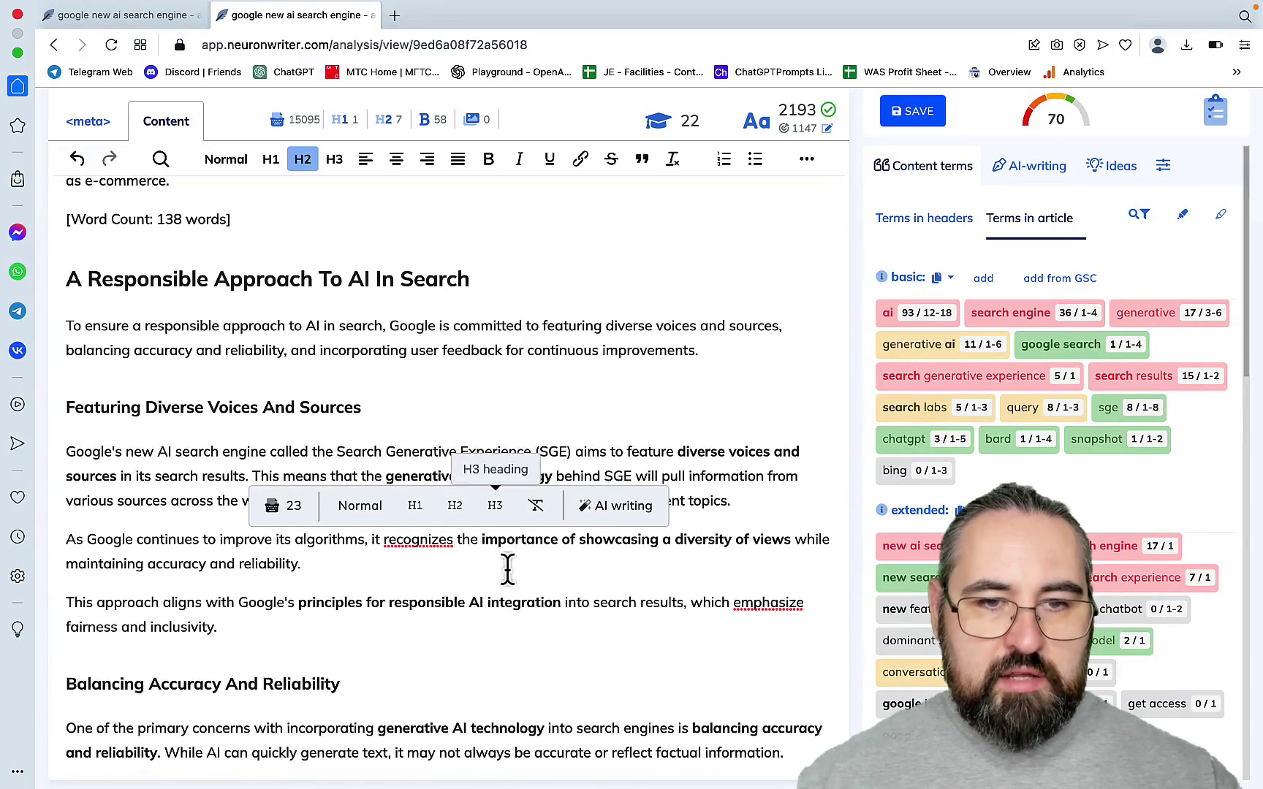
pyautogui.scroll(-4, 508, 567)
# Step: Place the caret in the article body and scroll on to the Conclusion and FAQs
pyautogui.click(393, 351)
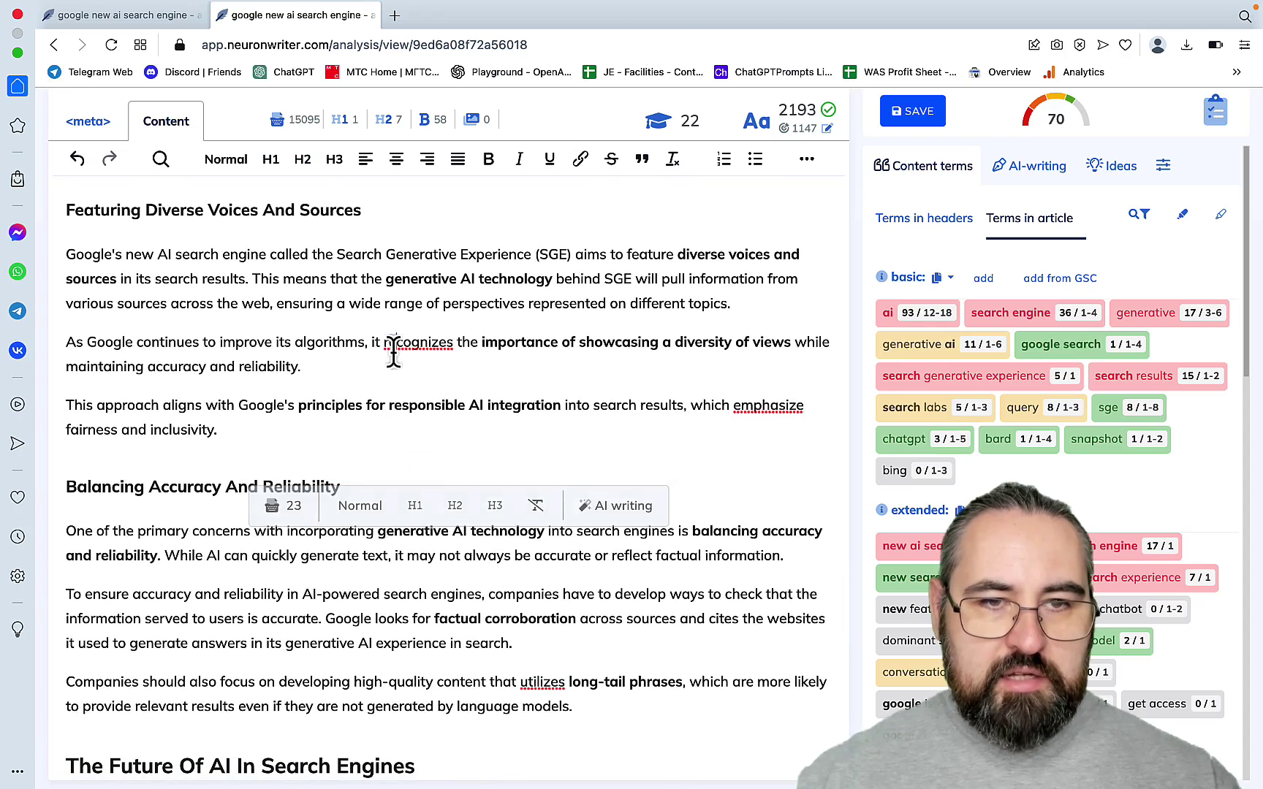
pyautogui.scroll(-10, 534, 417)
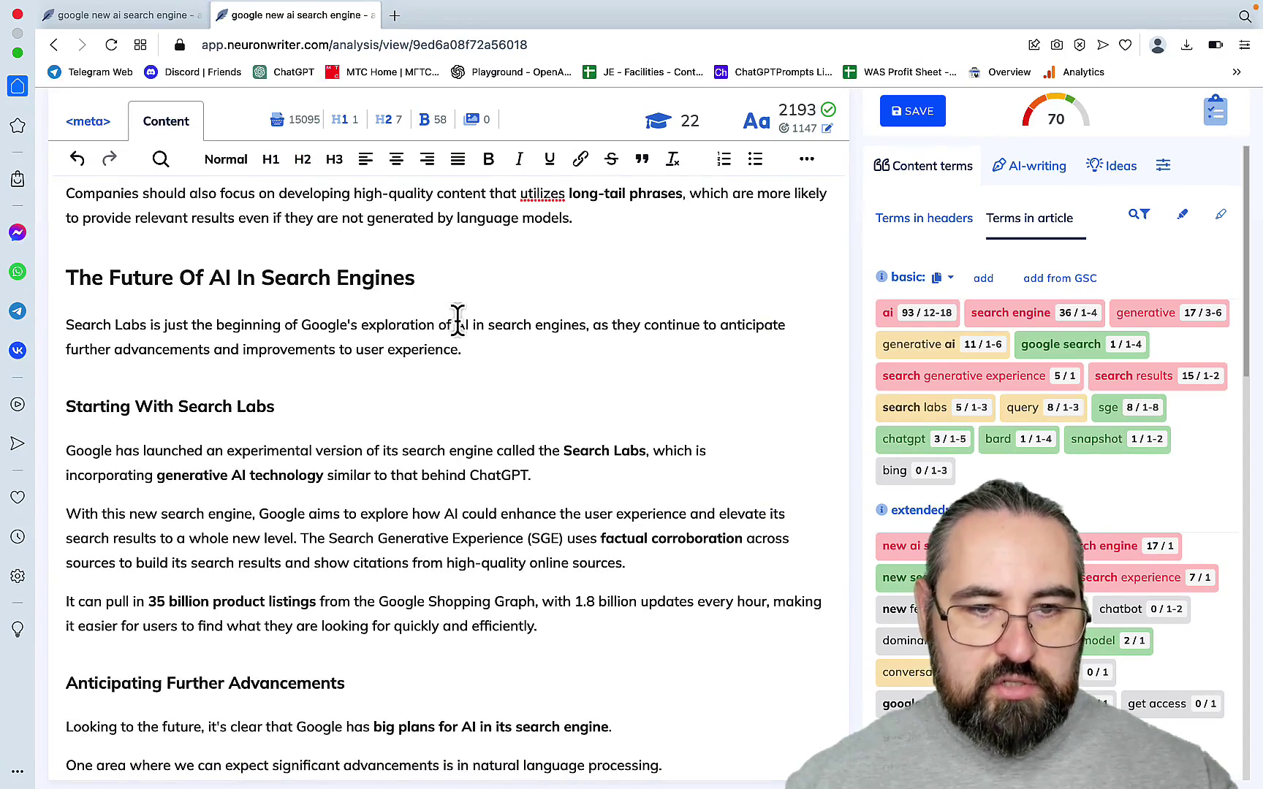
pyautogui.scroll(-8, 458, 319)
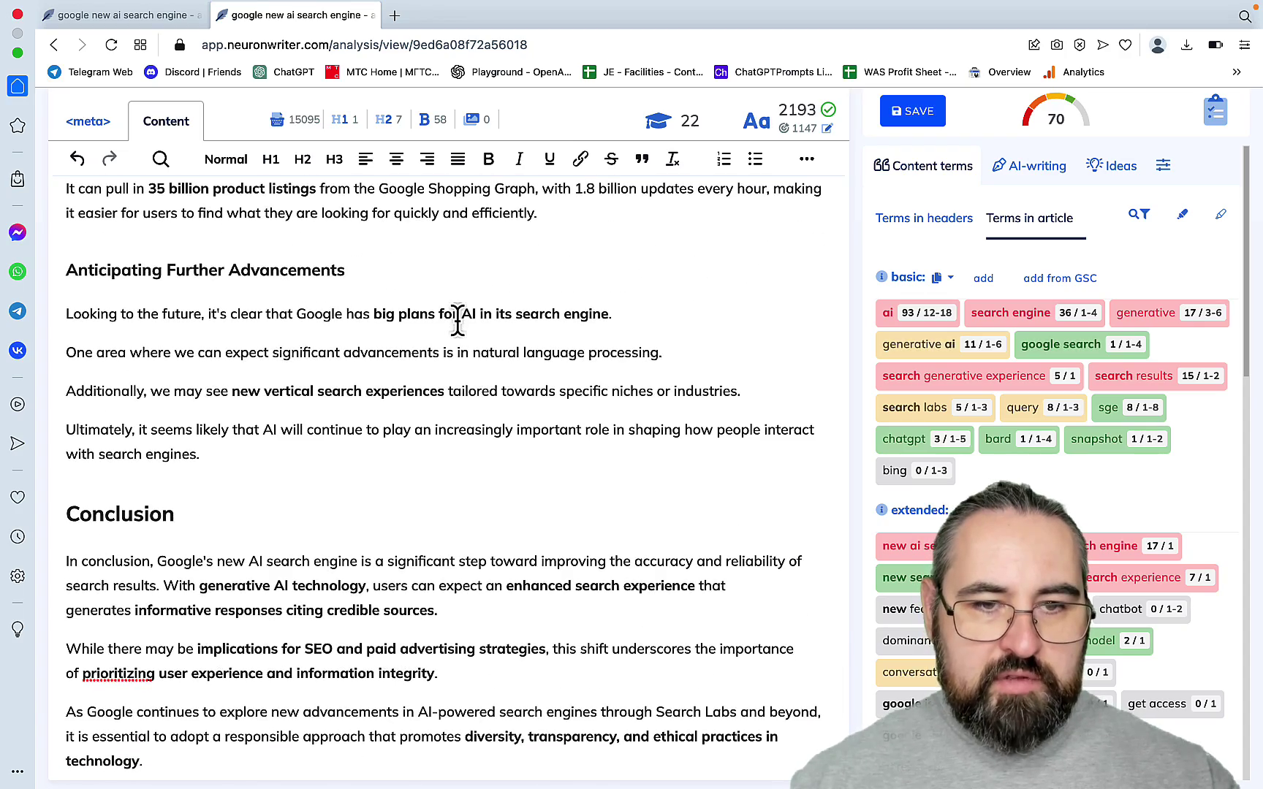
pyautogui.scroll(-5, 458, 319)
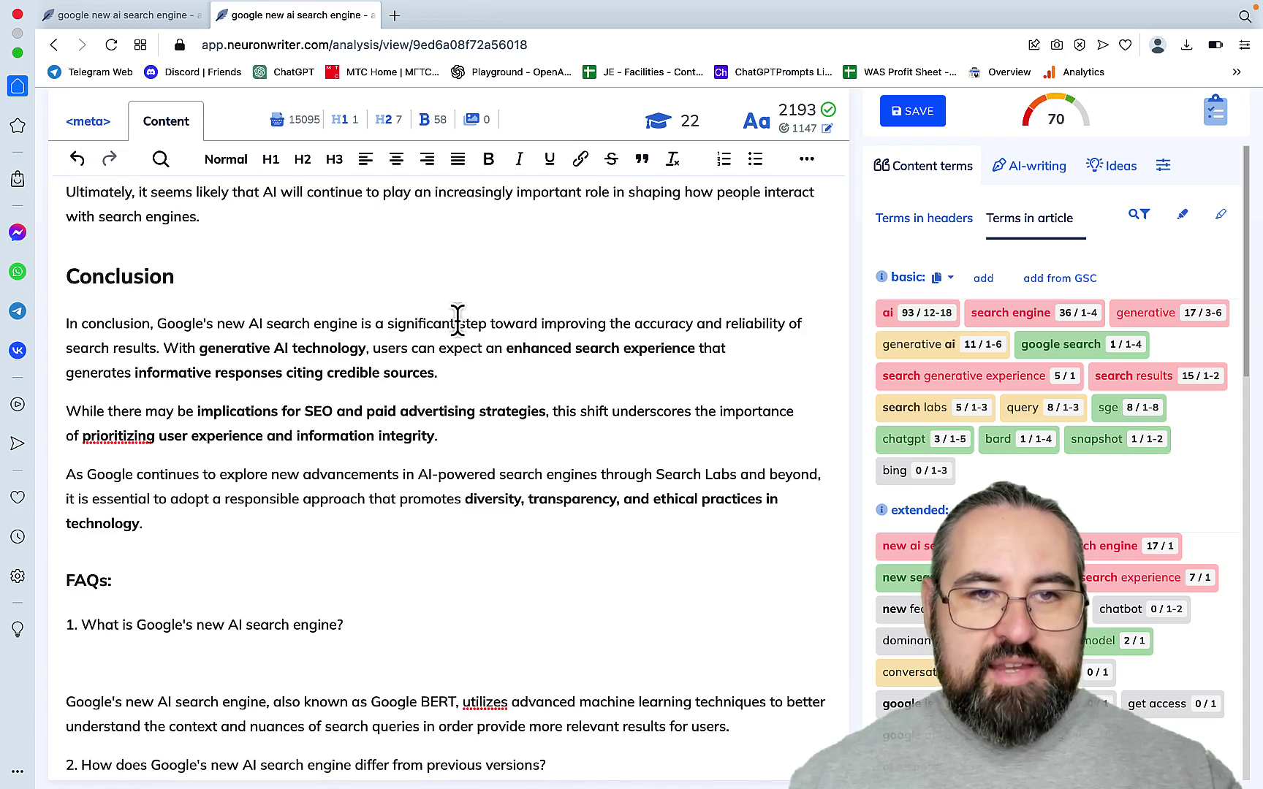